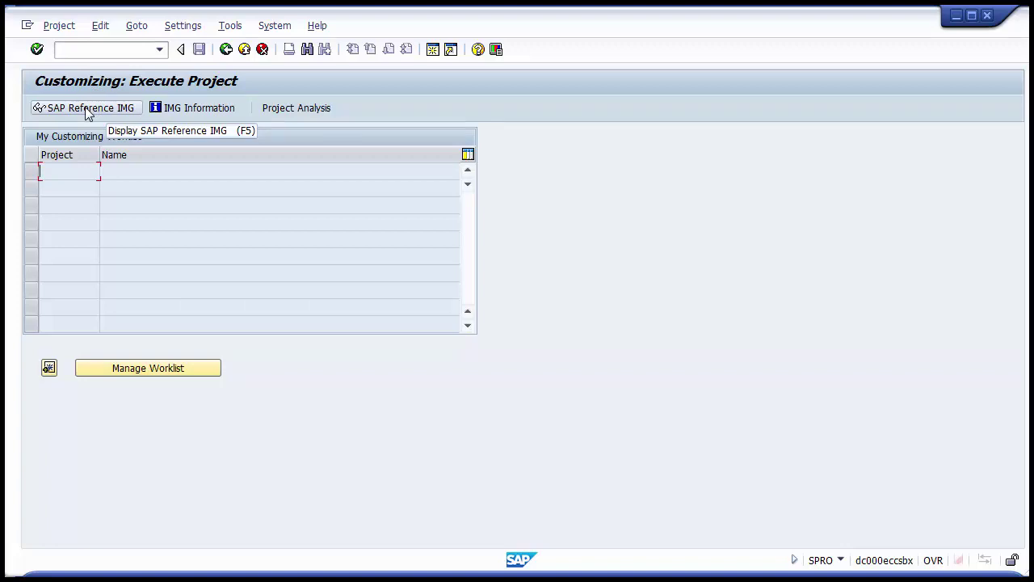
# Display the SAP Reference IMG and check the Currencies menu path on the Configuration Steps slide in PowerPoint, returning to SAP.
pyautogui.click(85, 108)
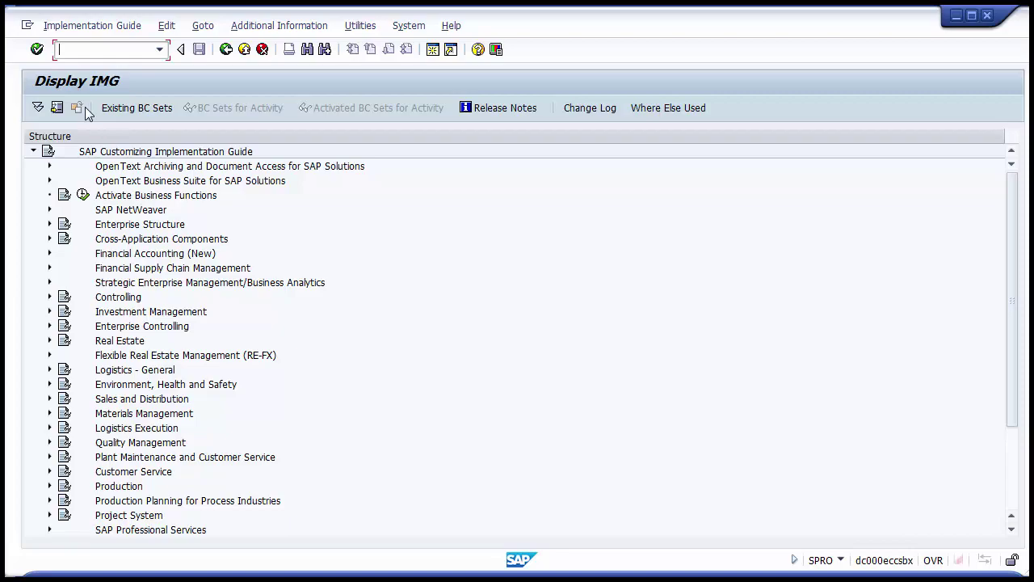
pyautogui.hotkey('alt', 'Tab')
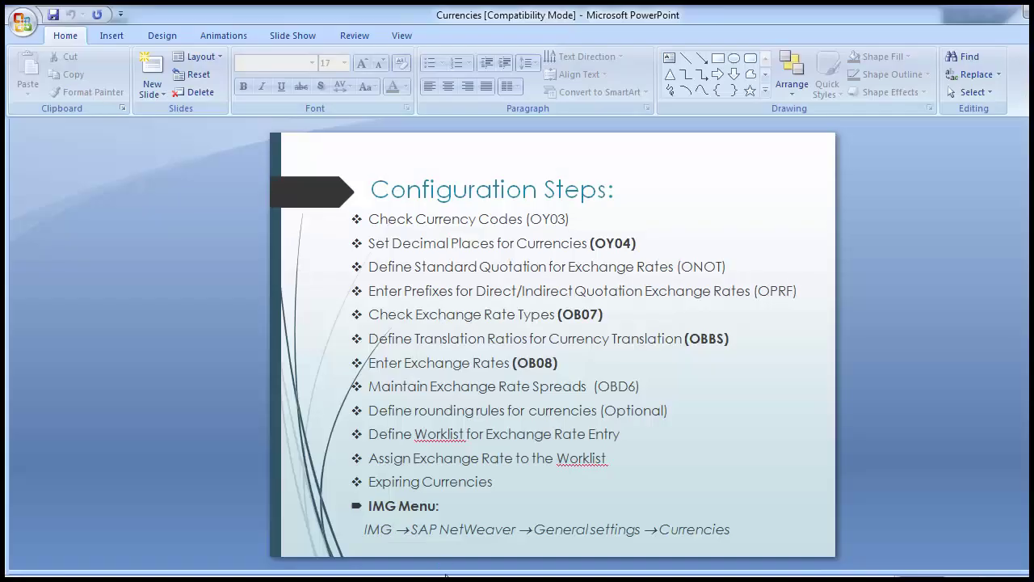
pyautogui.moveTo(410, 531); pyautogui.dragTo(523, 524)
pyautogui.hotkey('alt', 'Tab')
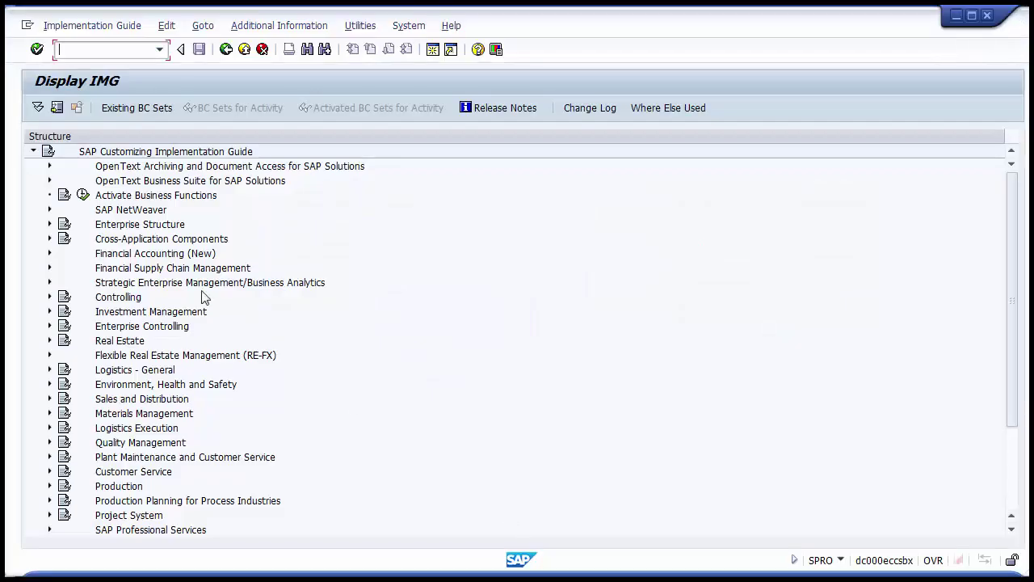
# Expand SAP NetWeaver, General settings and Currencies in the IMG structure.
pyautogui.click(138, 211)
pyautogui.click(50, 210)
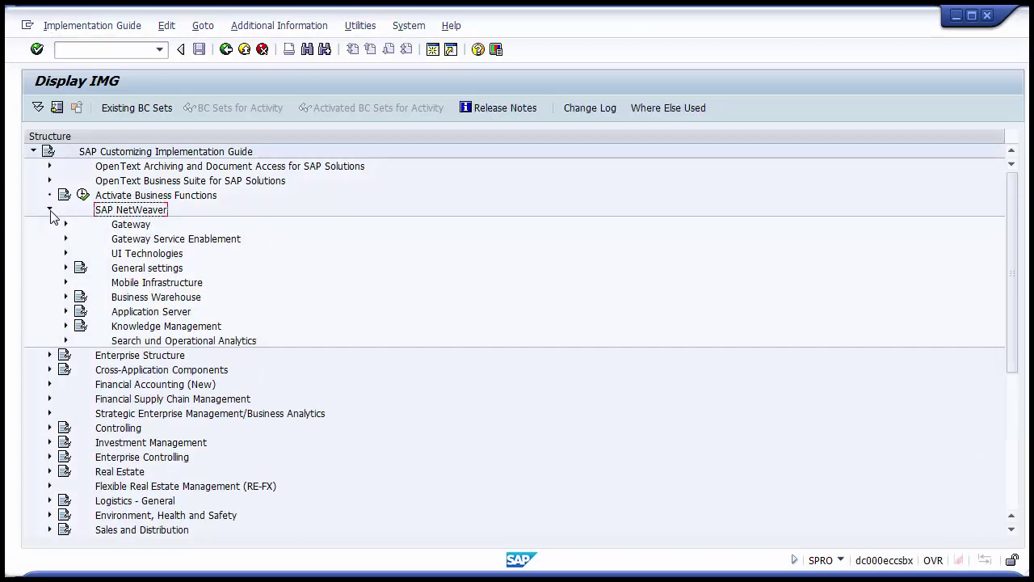
pyautogui.click(130, 270)
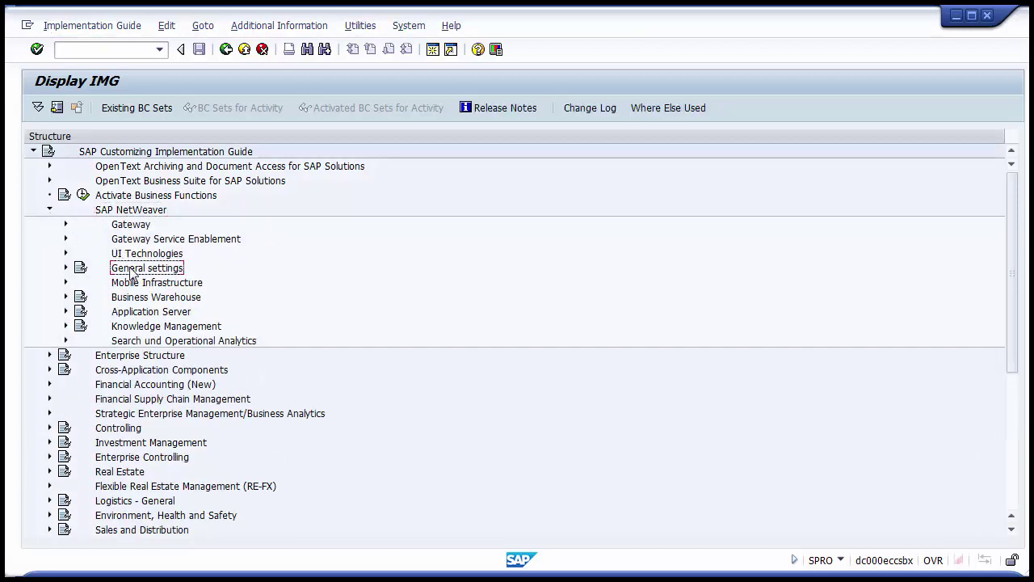
pyautogui.click(66, 268)
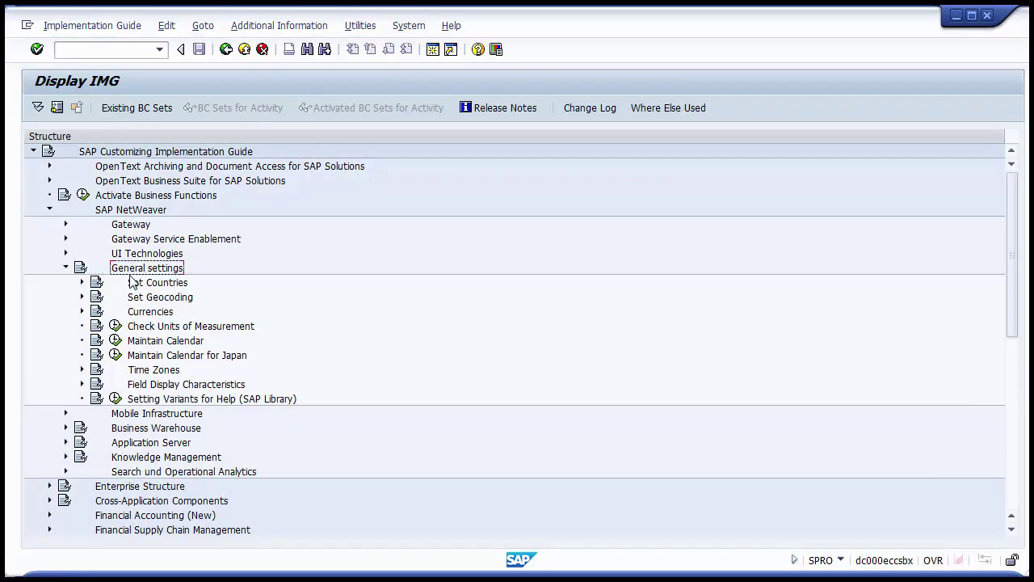
pyautogui.click(152, 313)
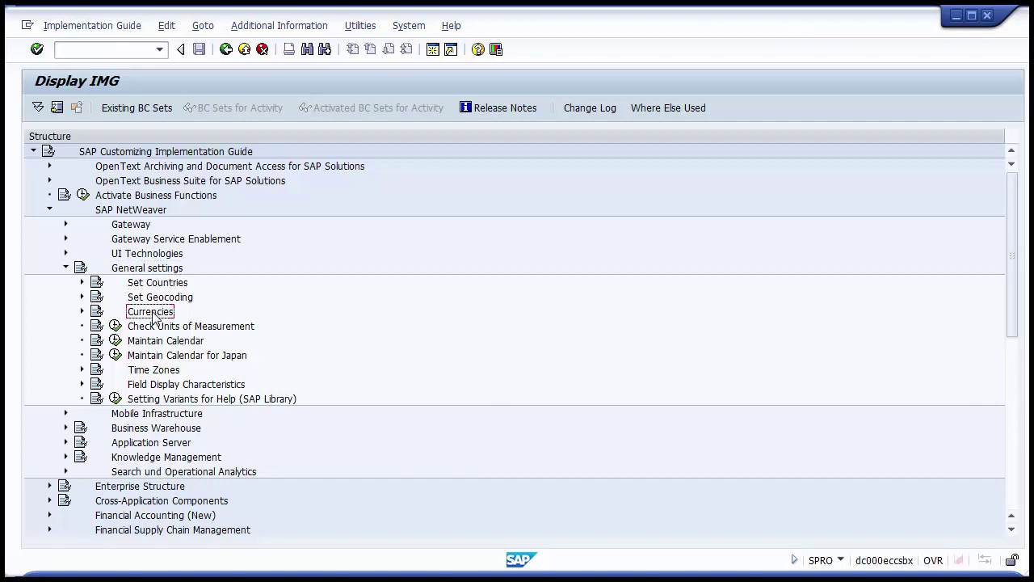
pyautogui.click(82, 313)
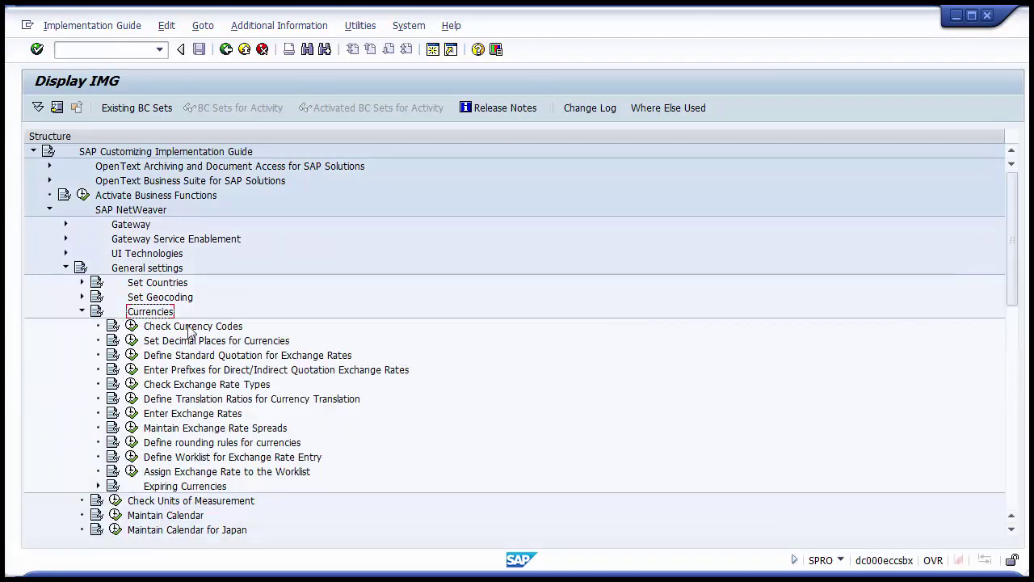
# Execute the Check Currency Codes activity under Currencies.
pyautogui.click(217, 342)
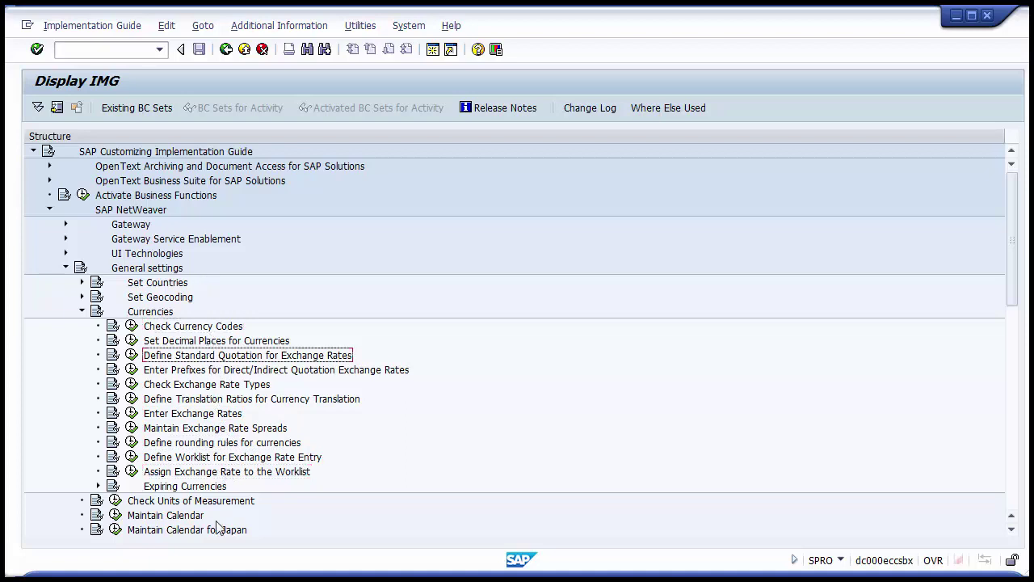
pyautogui.click(166, 327)
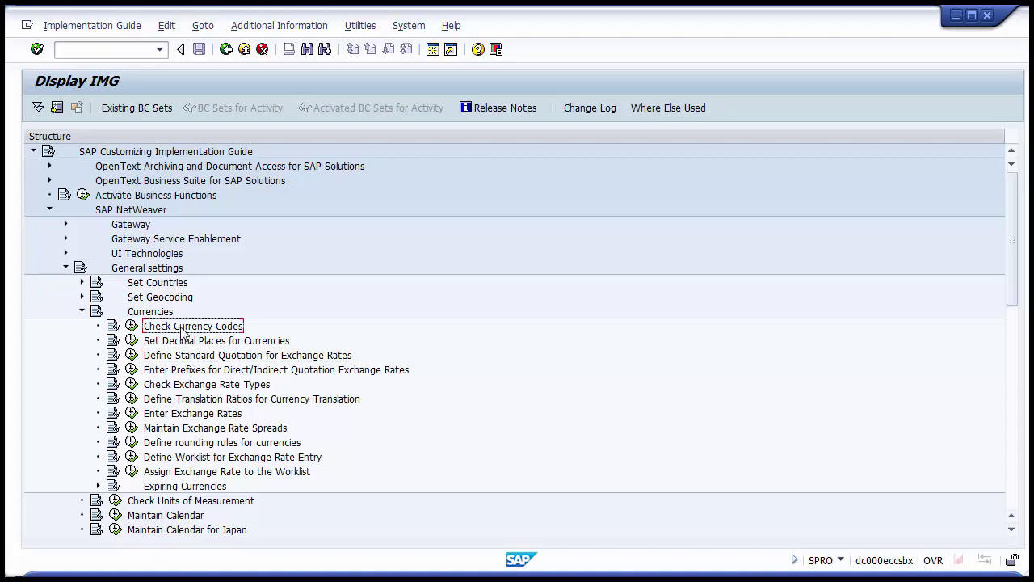
pyautogui.click(132, 328)
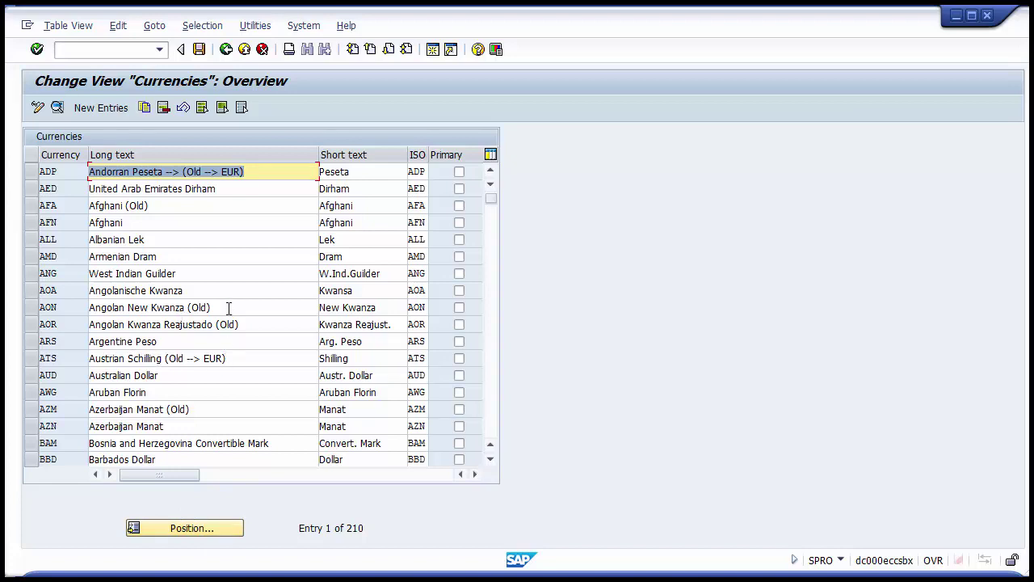
# Position the currencies list at USD and examine that entry's currency code, short text and ISO code.
pyautogui.press('pagedown')
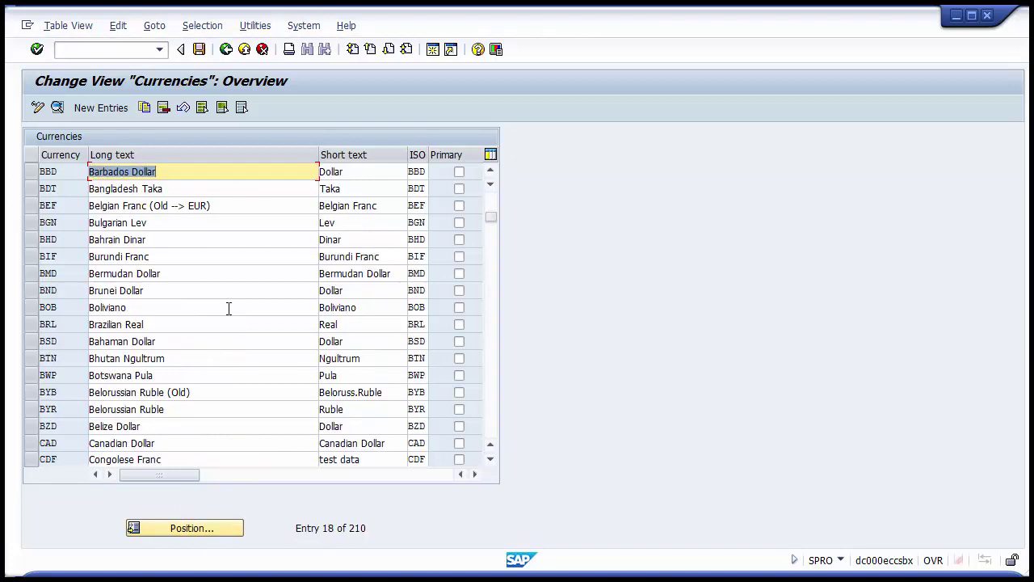
pyautogui.click(160, 527)
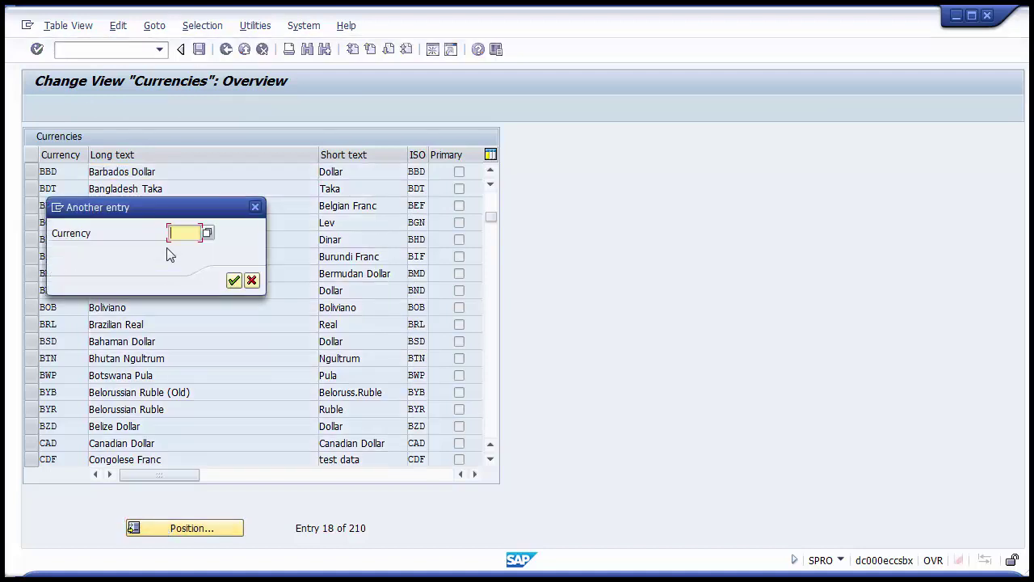
pyautogui.write('USD')
pyautogui.press('Return')
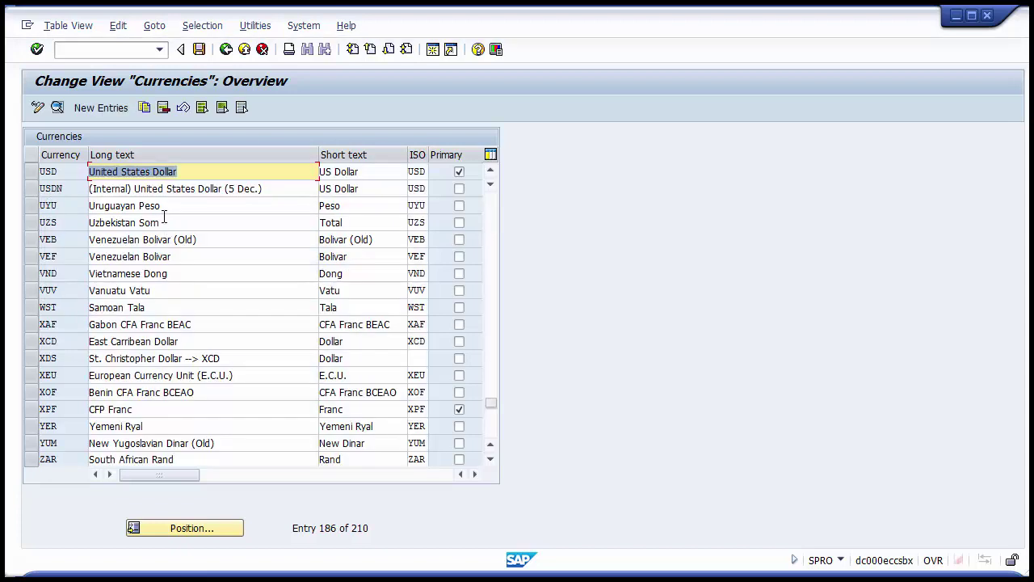
pyautogui.click(196, 172)
pyautogui.moveTo(196, 172); pyautogui.dragTo(38, 171)
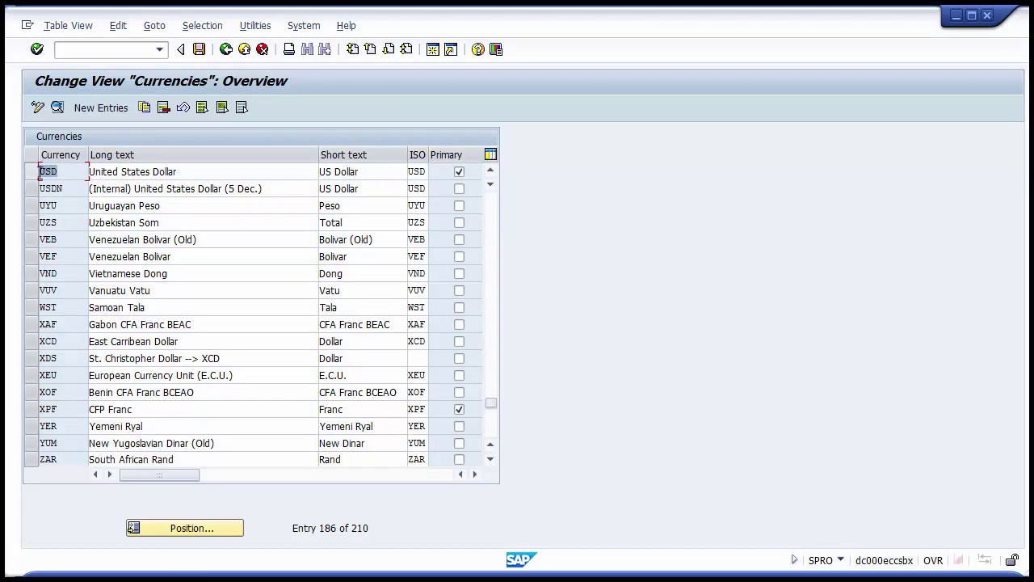
pyautogui.moveTo(358, 172); pyautogui.dragTo(316, 170)
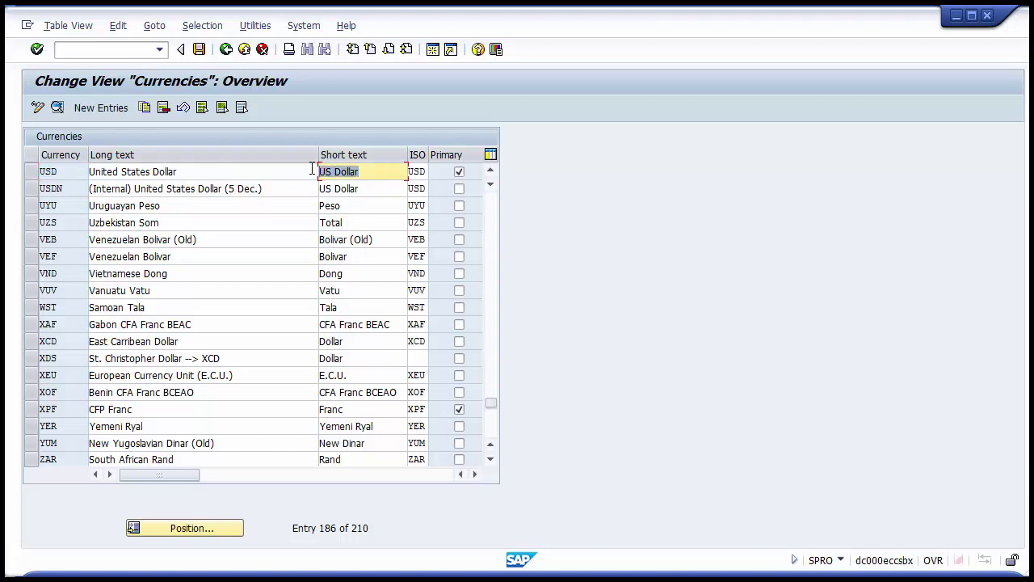
pyautogui.moveTo(427, 171); pyautogui.dragTo(400, 173)
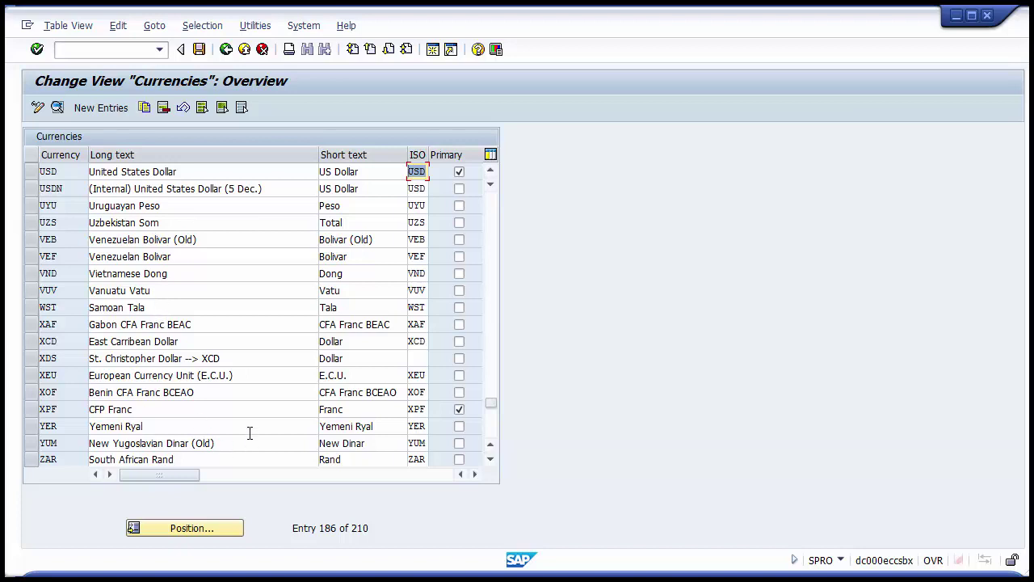
# Browse back through the currencies list to the Singapore Dollar entry.
pyautogui.scroll(1, 161, 165)
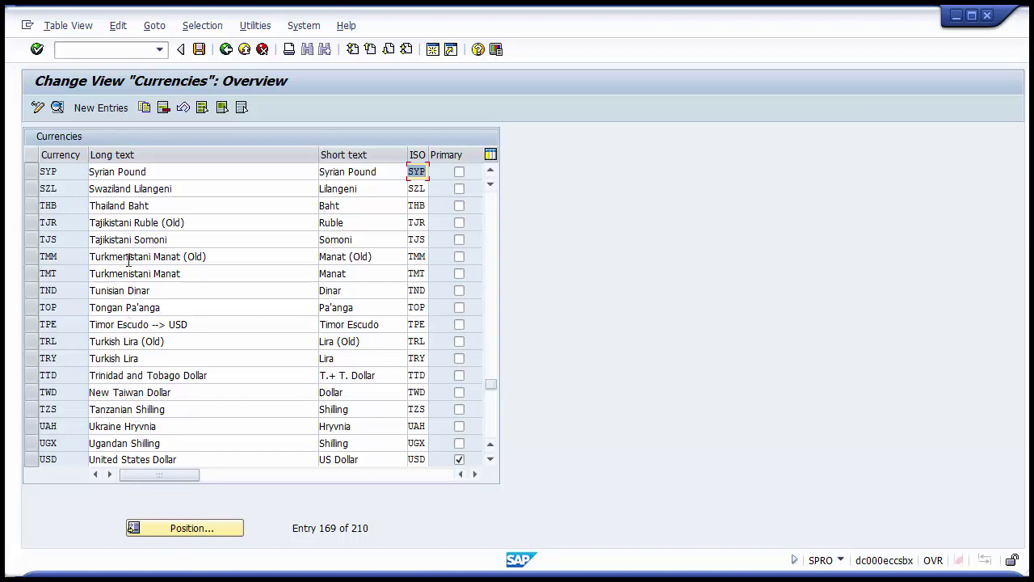
pyautogui.click(186, 188)
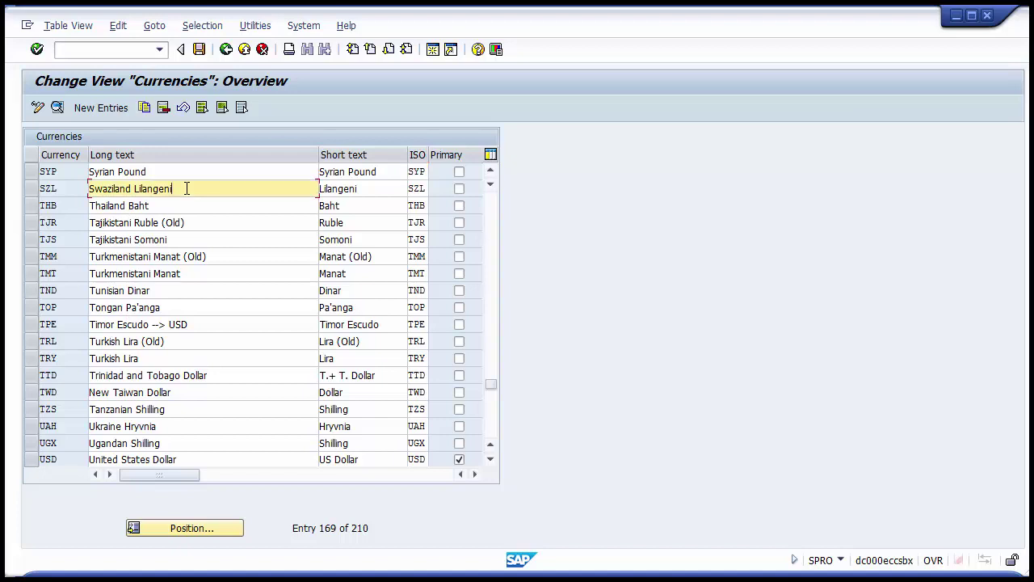
pyautogui.press('pageup')
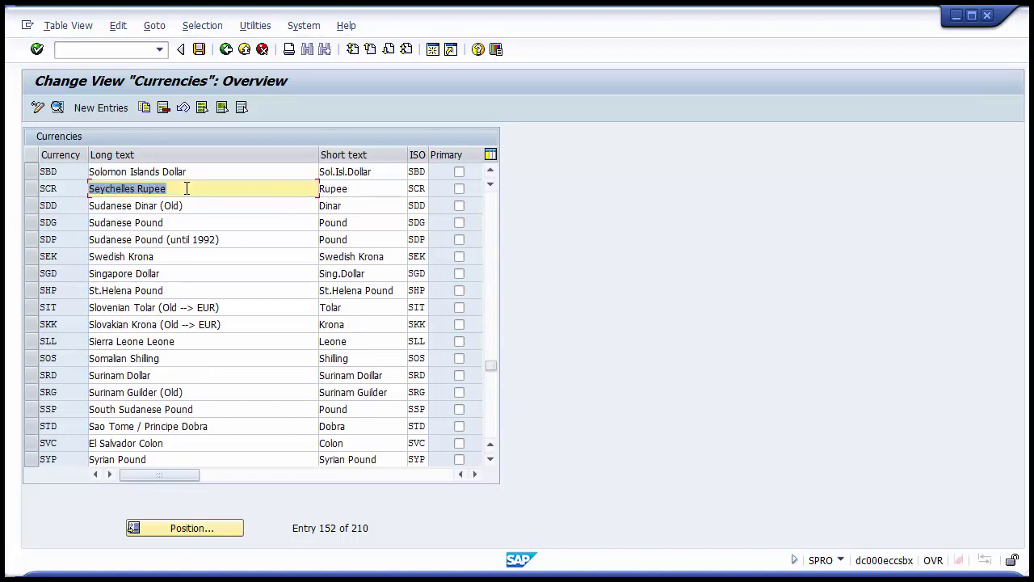
pyautogui.click(170, 273)
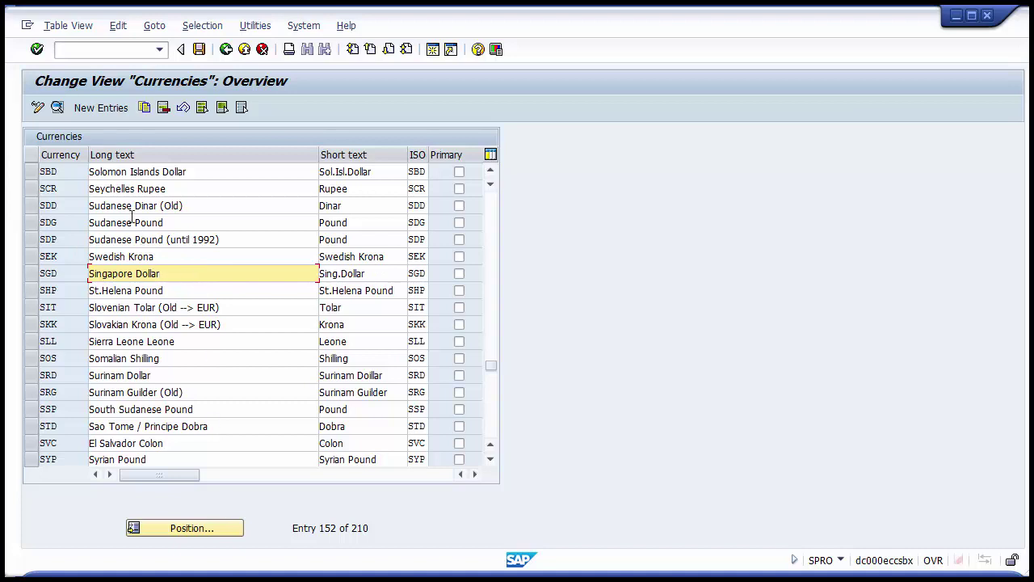
# Position the currencies list at EUR and examine that entry's currency code, long text, short text and ISO code.
pyautogui.click(183, 529)
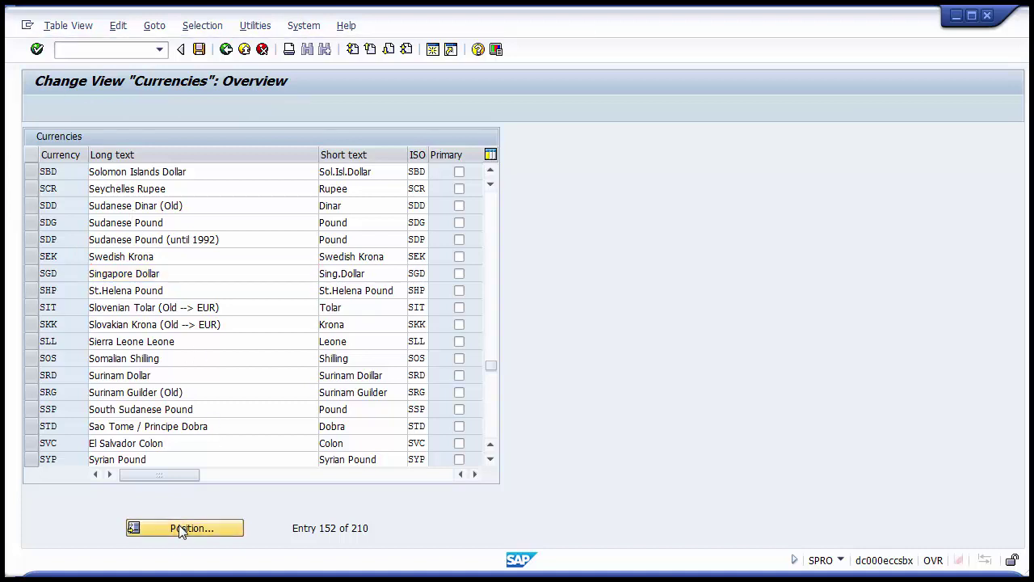
pyautogui.write('E')
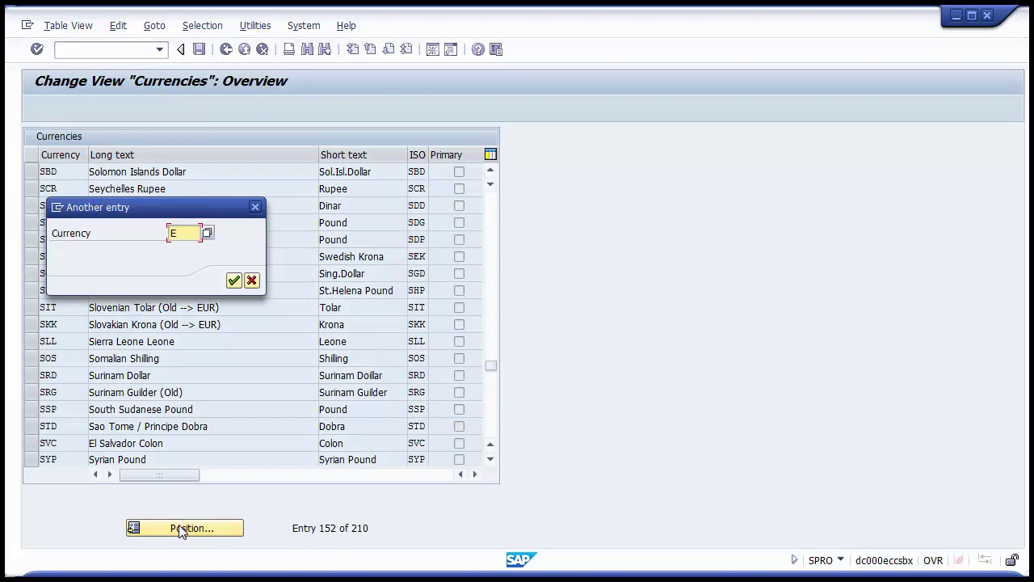
pyautogui.write('uro')
pyautogui.press('BackSpace')
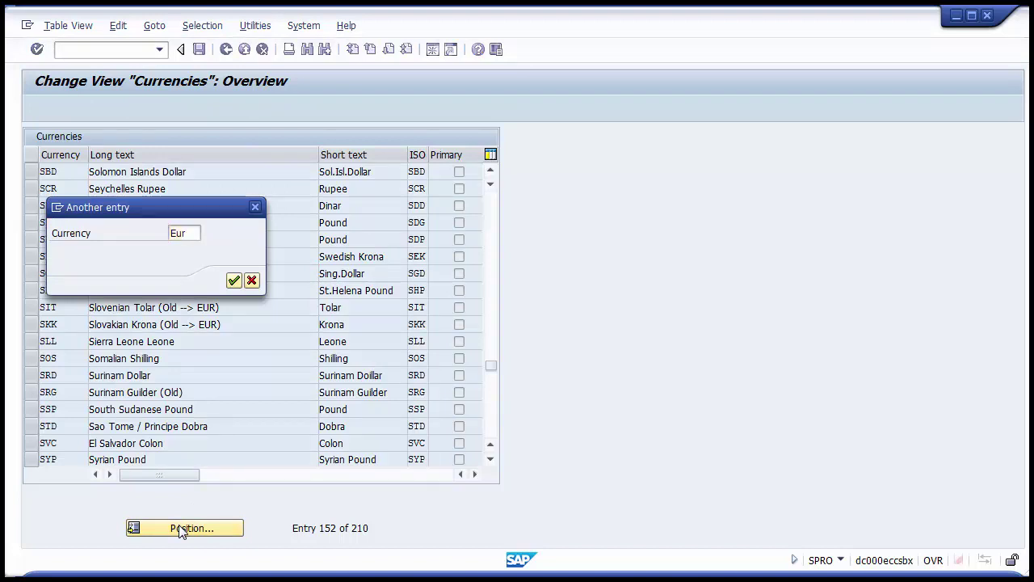
pyautogui.press('Return')
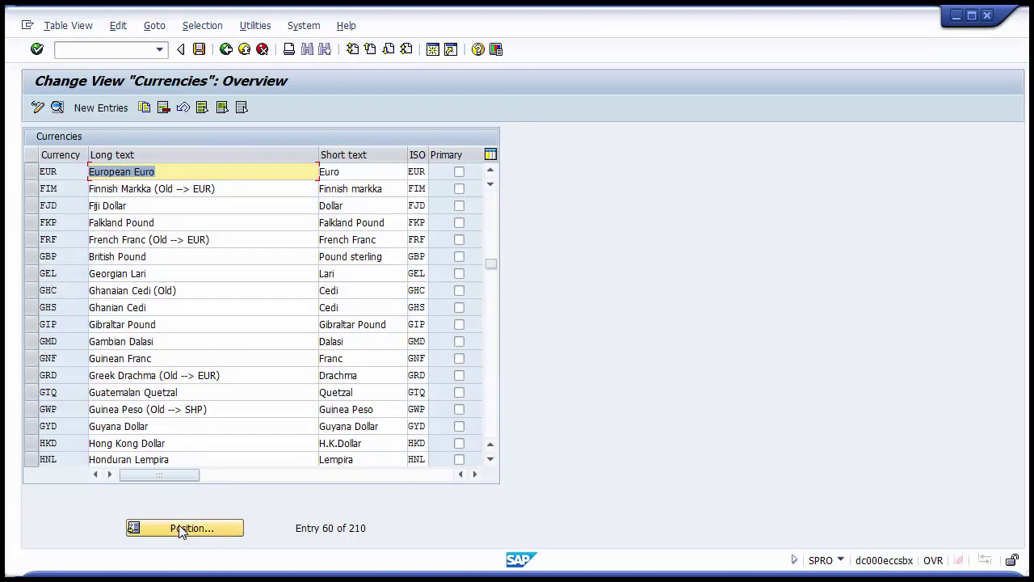
pyautogui.click(173, 173)
pyautogui.moveTo(159, 173); pyautogui.dragTo(146, 173)
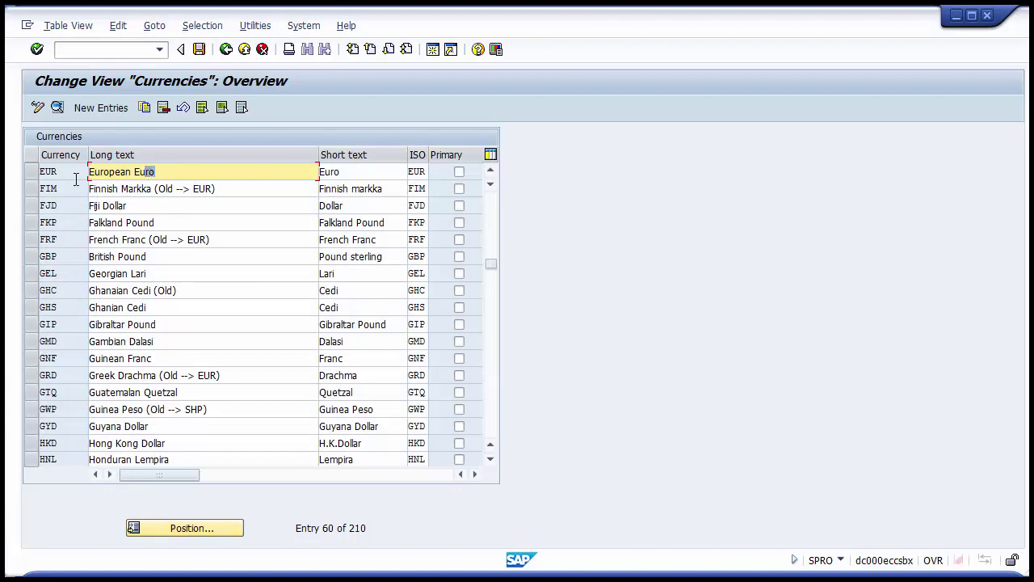
pyautogui.moveTo(65, 174); pyautogui.dragTo(34, 172)
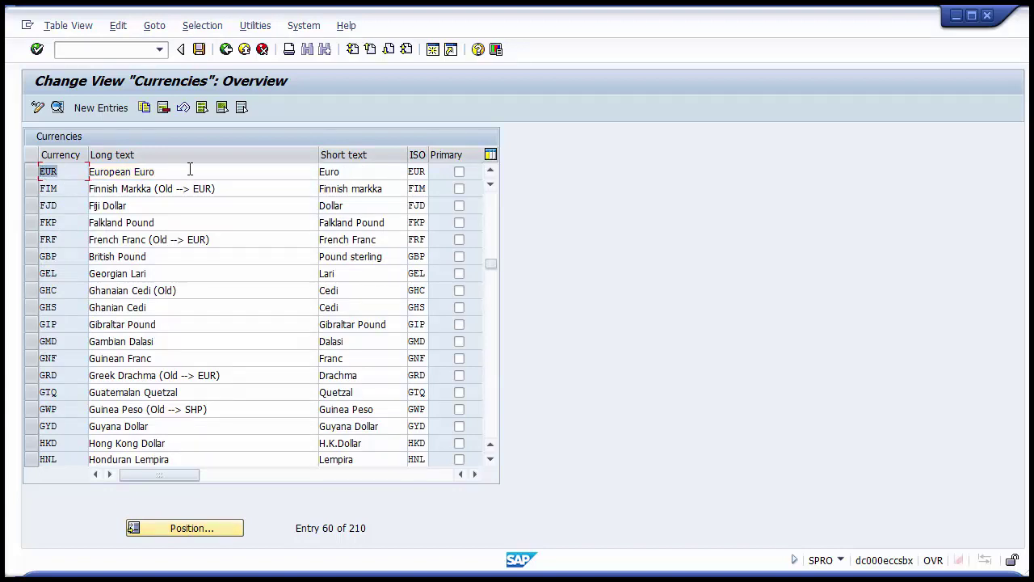
pyautogui.moveTo(190, 168); pyautogui.dragTo(81, 171)
pyautogui.click(361, 172)
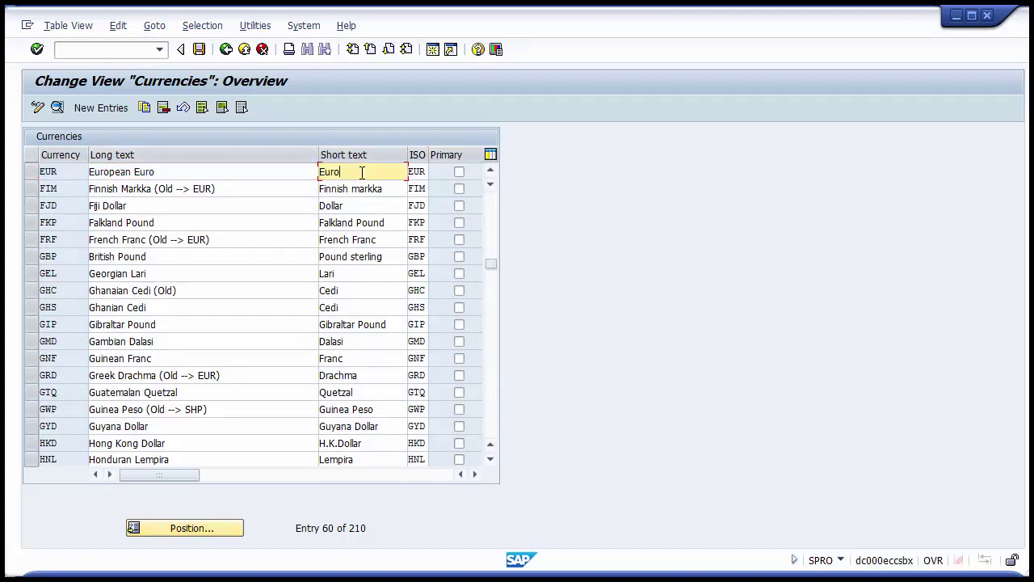
pyautogui.click(415, 172)
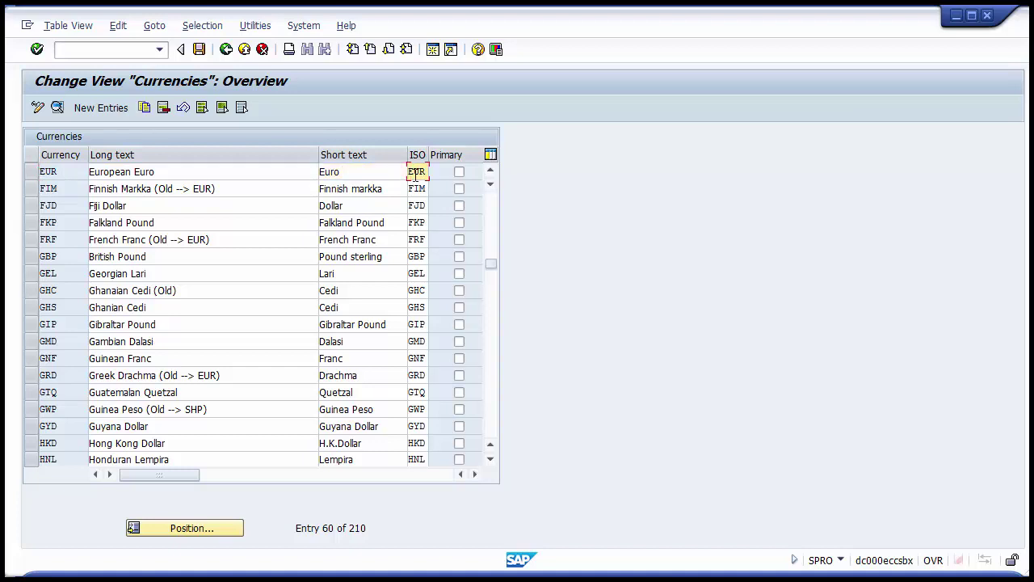
pyautogui.doubleClick(415, 172)
# Examine the British Pound entry's long text and ISO code, plus the Hong Kong Dollar and Falkland Pound entries.
pyautogui.moveTo(159, 260); pyautogui.dragTo(86, 257)
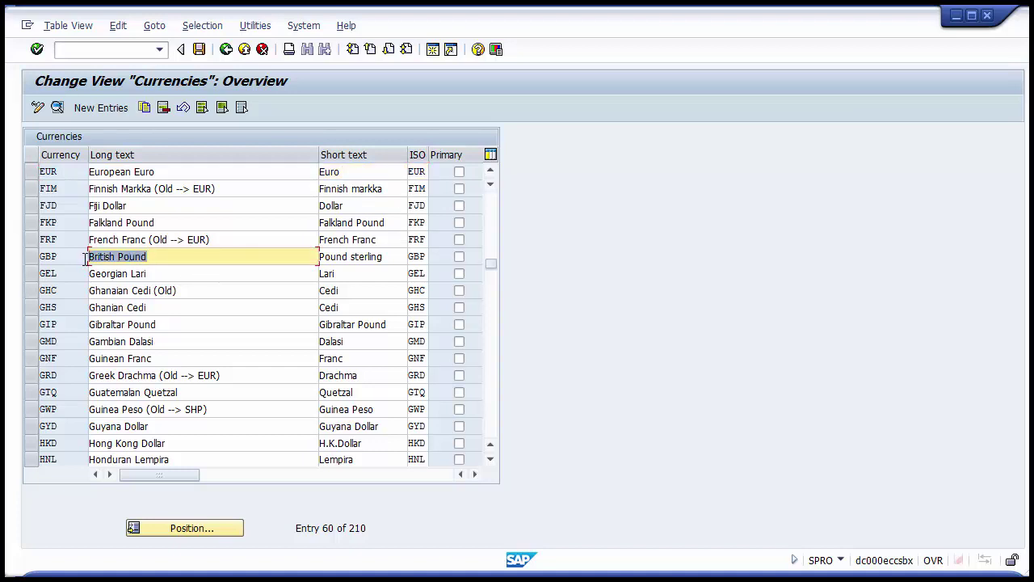
pyautogui.click(424, 256)
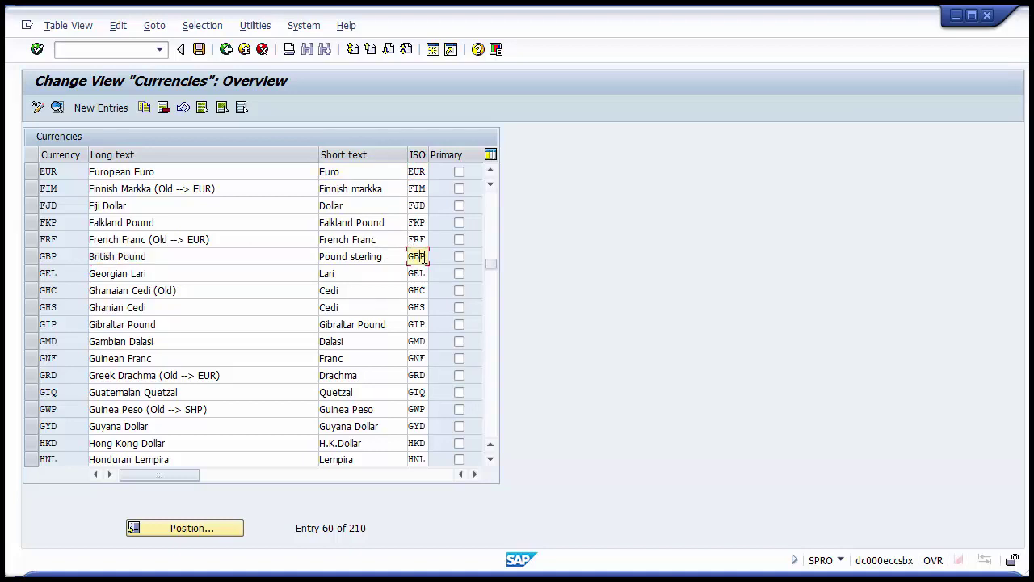
pyautogui.click(198, 439)
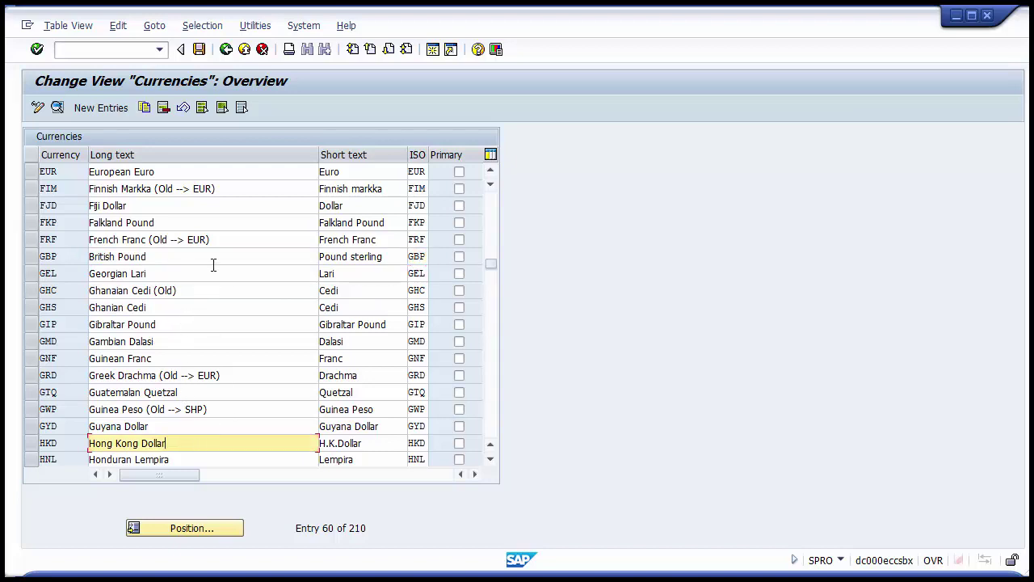
pyautogui.click(167, 225)
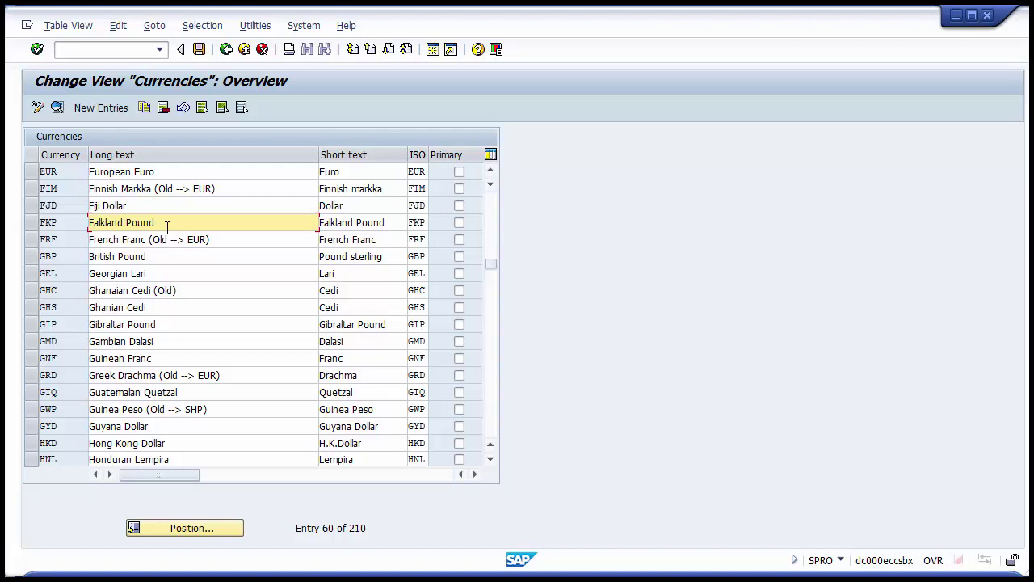
# Start a new currency entry with the code ZABC and the long text "Curency for United States".
pyautogui.click(95, 113)
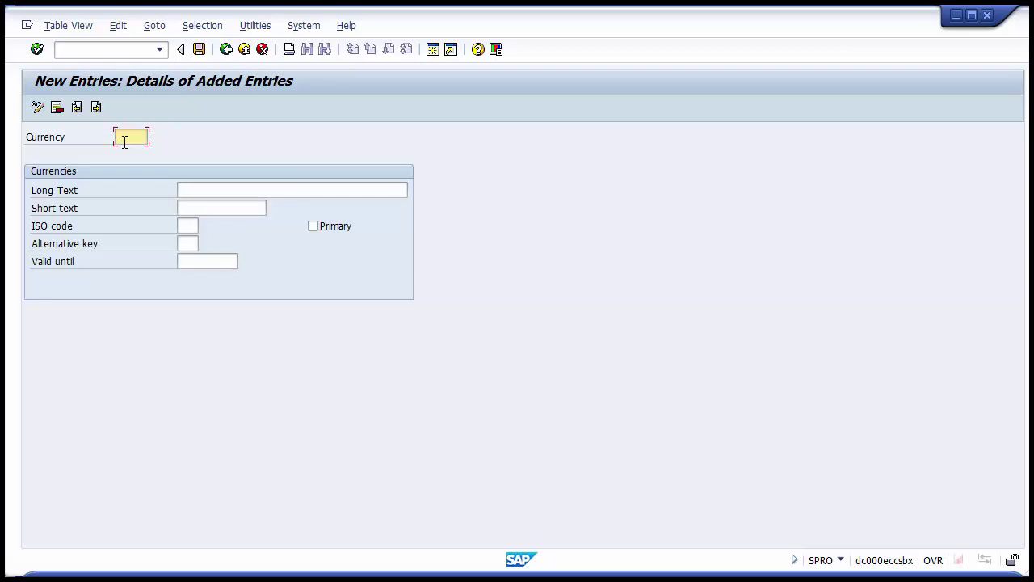
pyautogui.write('ZABC')
pyautogui.click(194, 190)
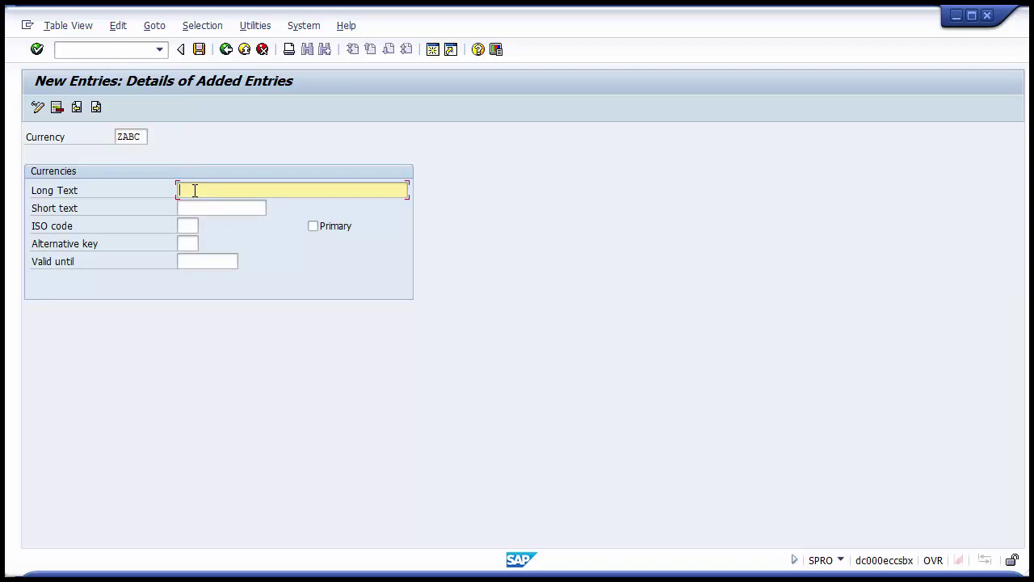
pyautogui.write('Currency for United States')
# Give the ZABC entry the short text "US Deciamal" and the ISO code USD.
pyautogui.click(202, 208)
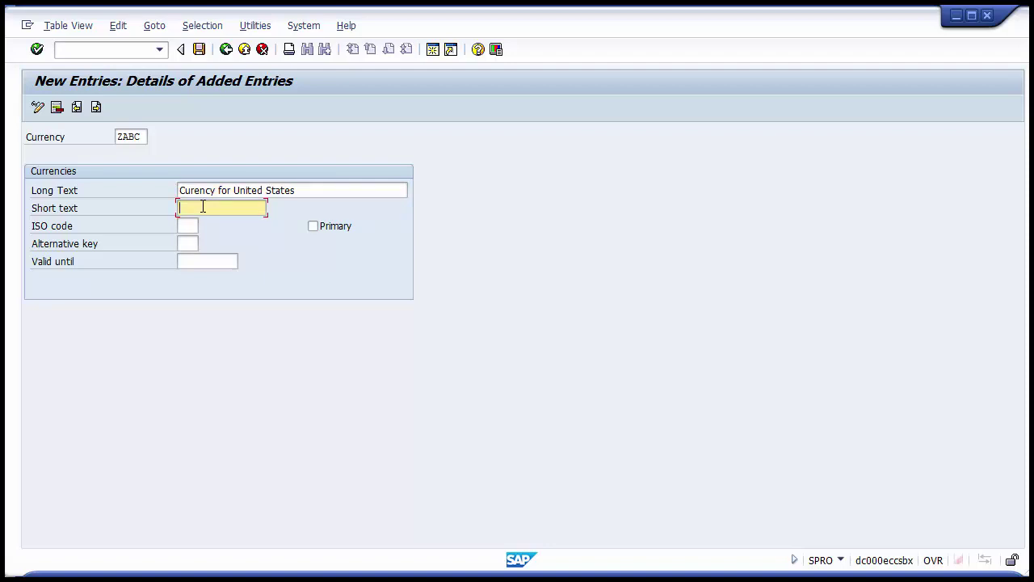
pyautogui.write('US Dec')
pyautogui.write('iama')
pyautogui.write('l')
pyautogui.click(188, 226)
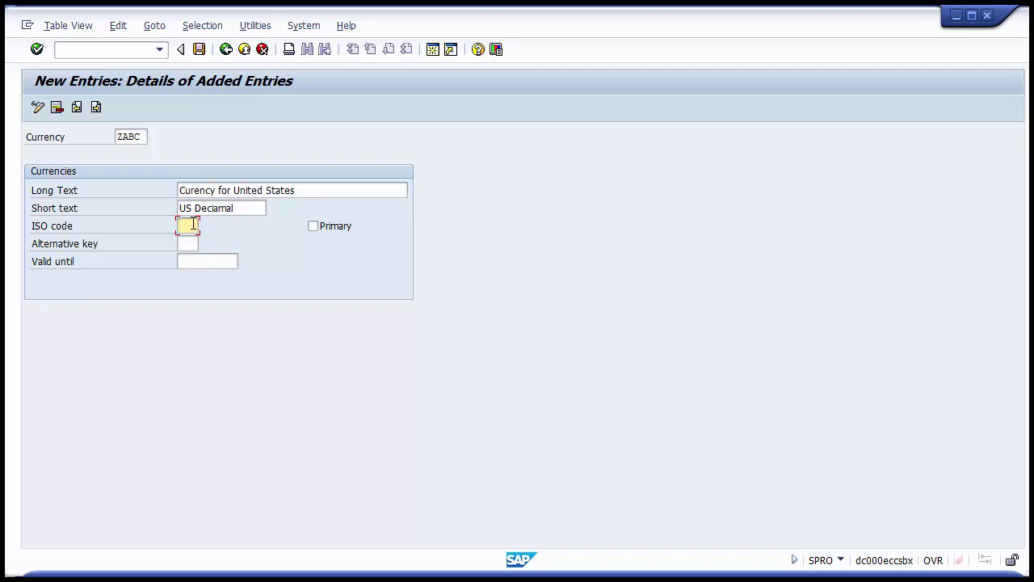
pyautogui.write('USD')
# Check the Alternative key field for input help, and review the validity date, currency code, texts and ISO code of the ZABC entry.
pyautogui.click(191, 244)
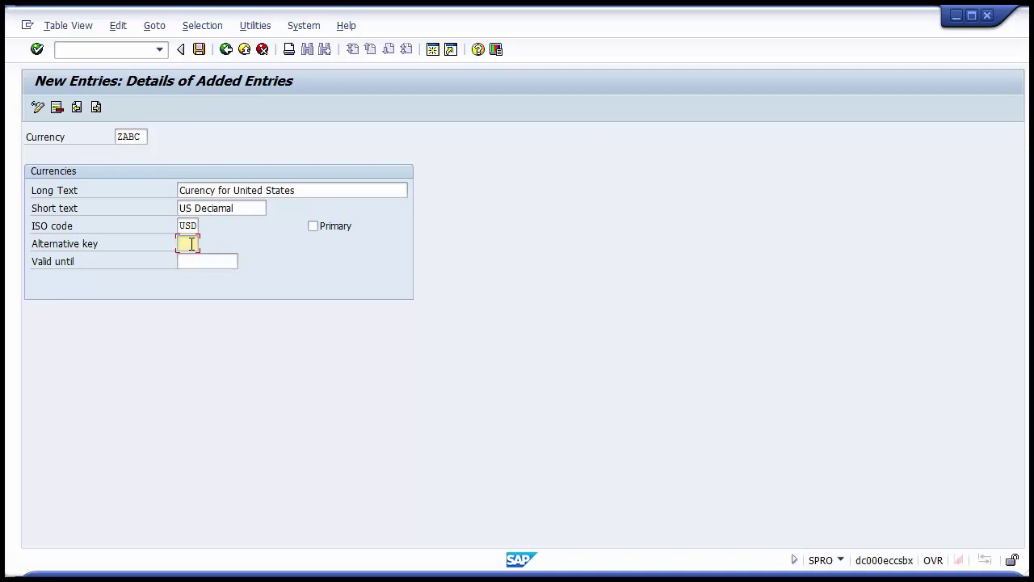
pyautogui.press('F4')
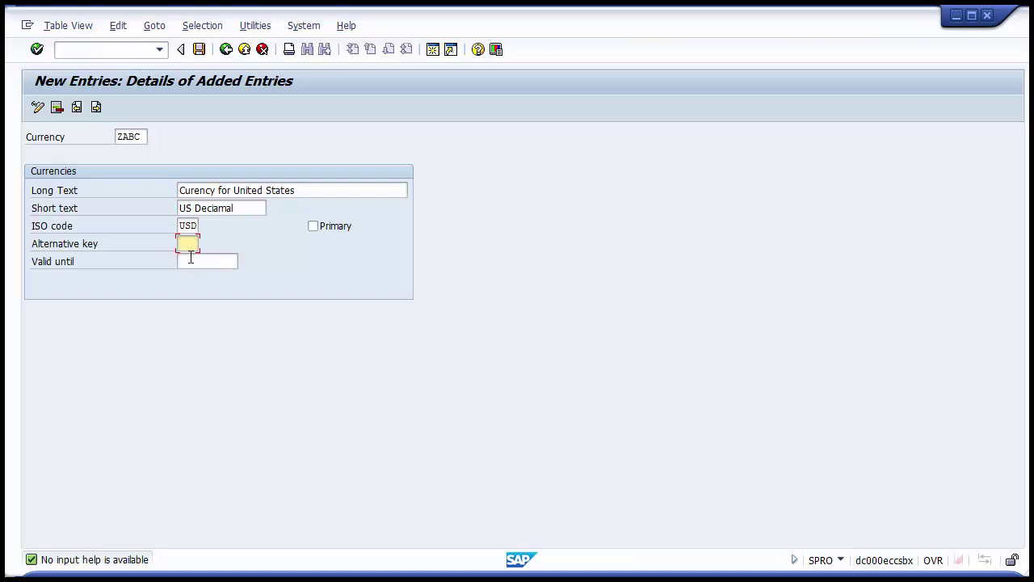
pyautogui.click(191, 261)
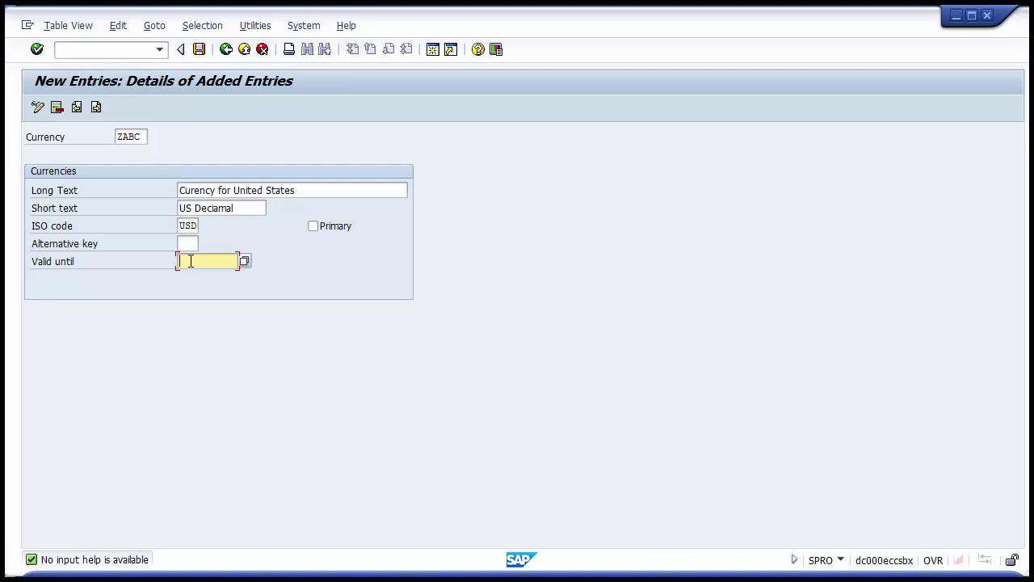
pyautogui.click(145, 137)
pyautogui.click(213, 192)
pyautogui.click(215, 209)
pyautogui.click(193, 224)
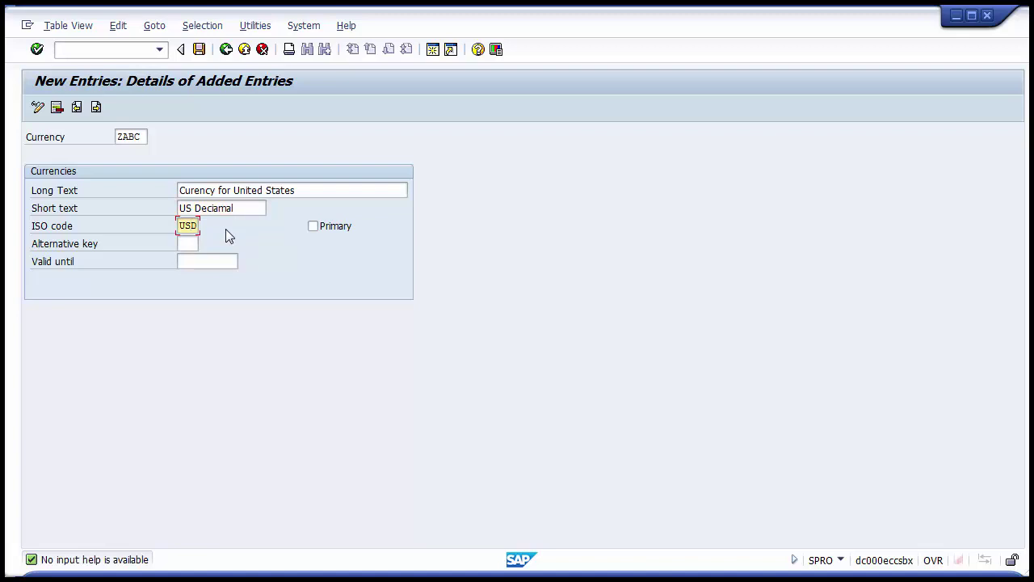
# Save the ZABC currency under the proposed Customizing request and return to the currencies overview.
pyautogui.click(200, 50)
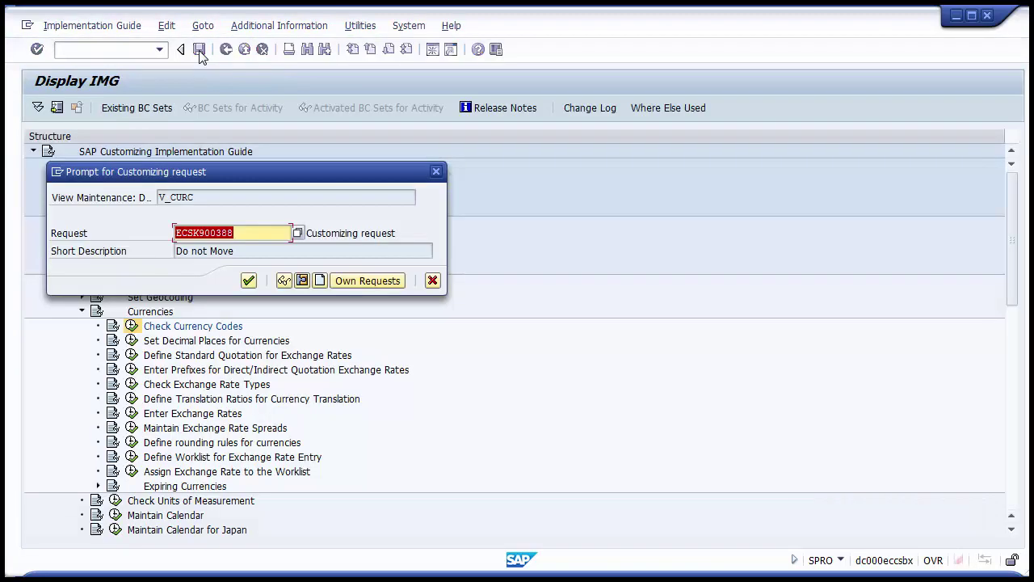
pyautogui.click(249, 280)
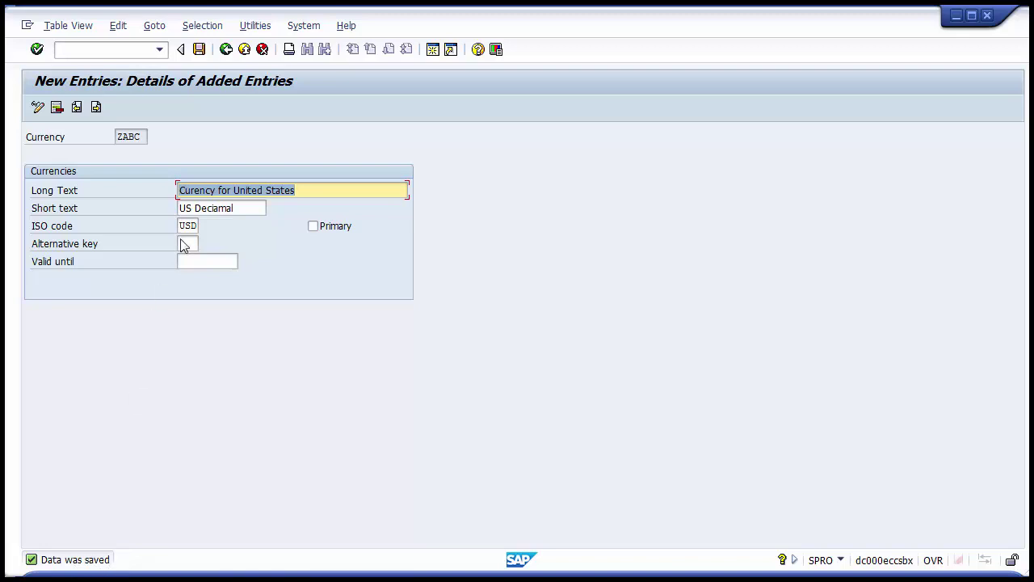
pyautogui.click(225, 51)
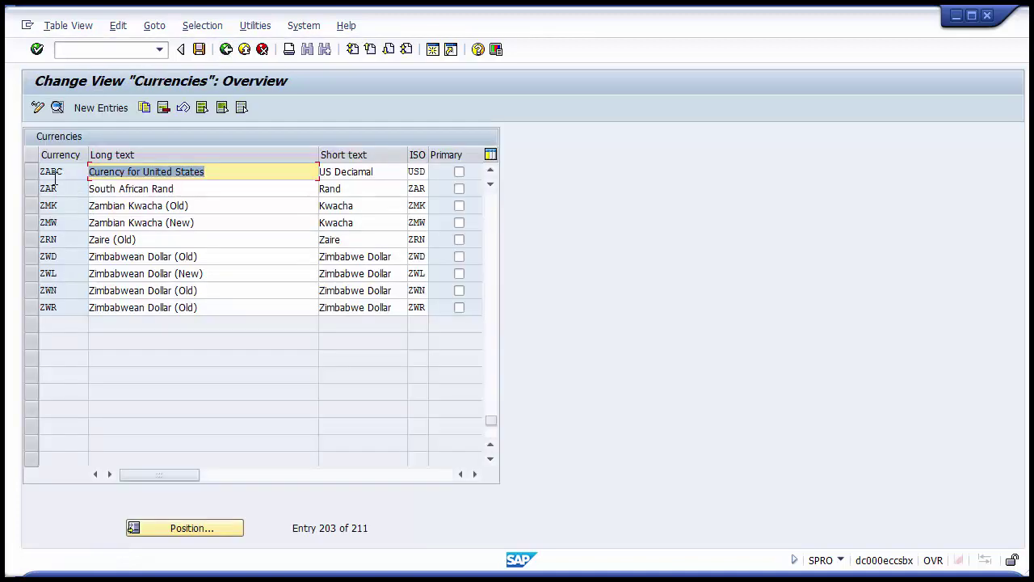
# Examine the ZABC row's currency code, re-enter its ISO code as USD, and leave the currencies overview.
pyautogui.click(31, 172)
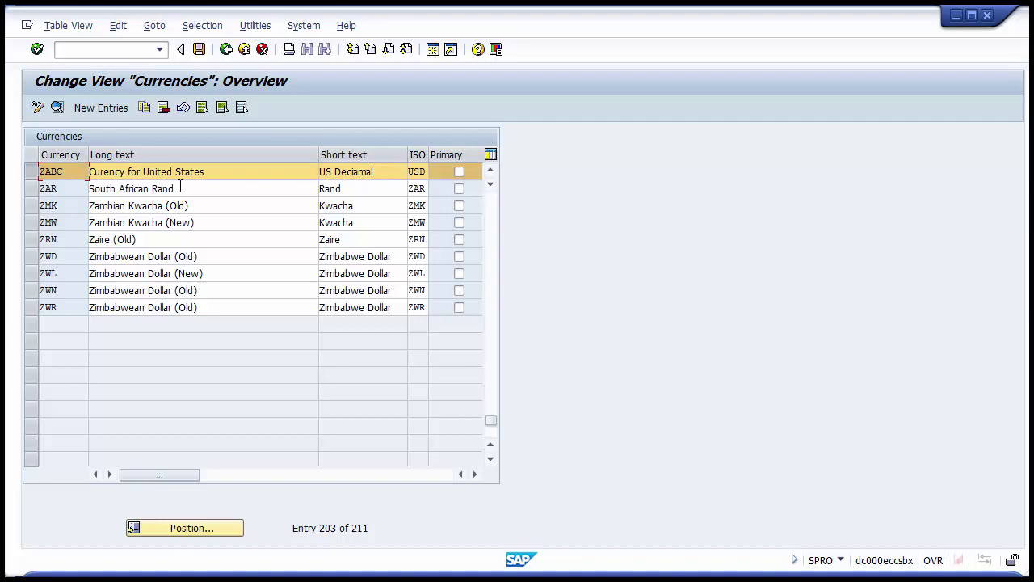
pyautogui.moveTo(78, 171); pyautogui.dragTo(37, 170)
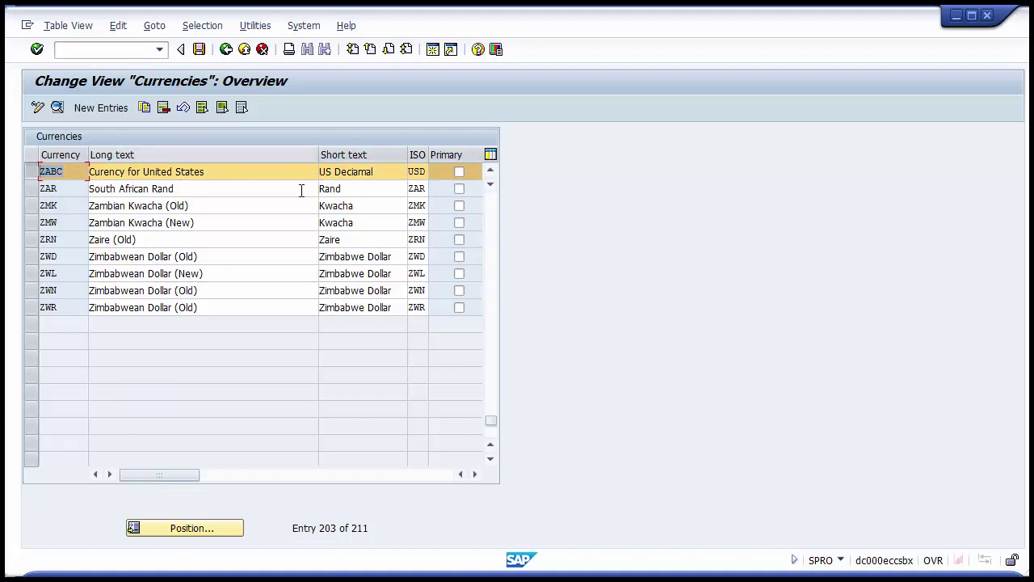
pyautogui.click(425, 171)
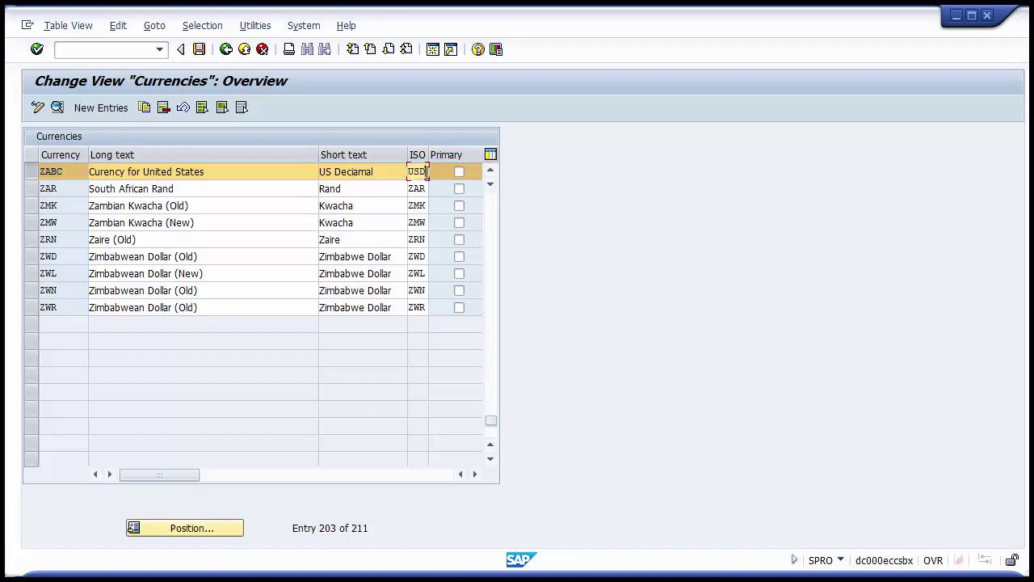
pyautogui.press('BackSpace')
pyautogui.press('BackSpace')
pyautogui.press('BackSpace')
pyautogui.write('USD')
pyautogui.click(226, 50)
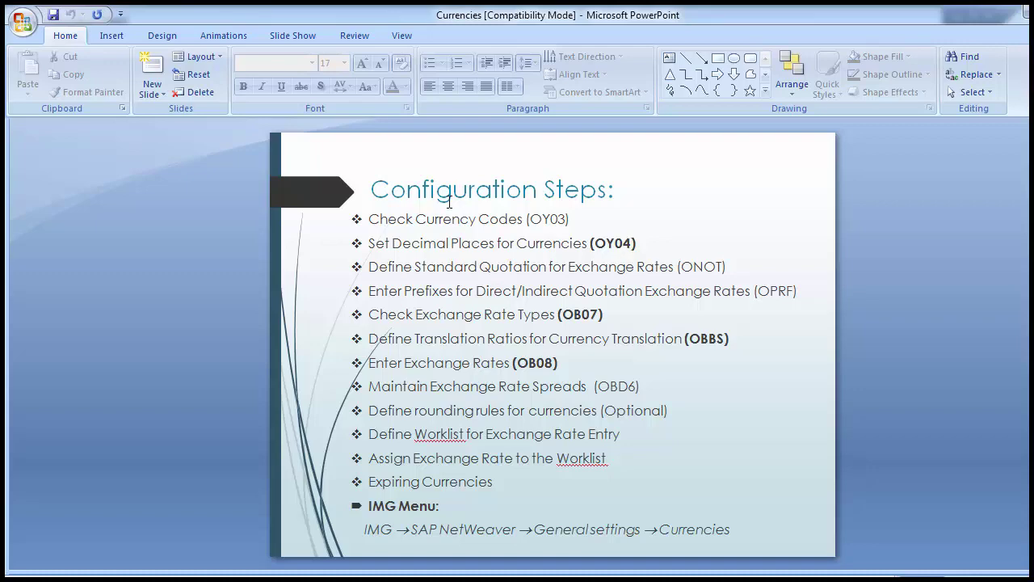
# Switch from the presentation back to SAP and open Set Decimal Places for Currencies, accepting the cross-client notice and both warnings.
pyautogui.hotkey('alt', 'Tab')
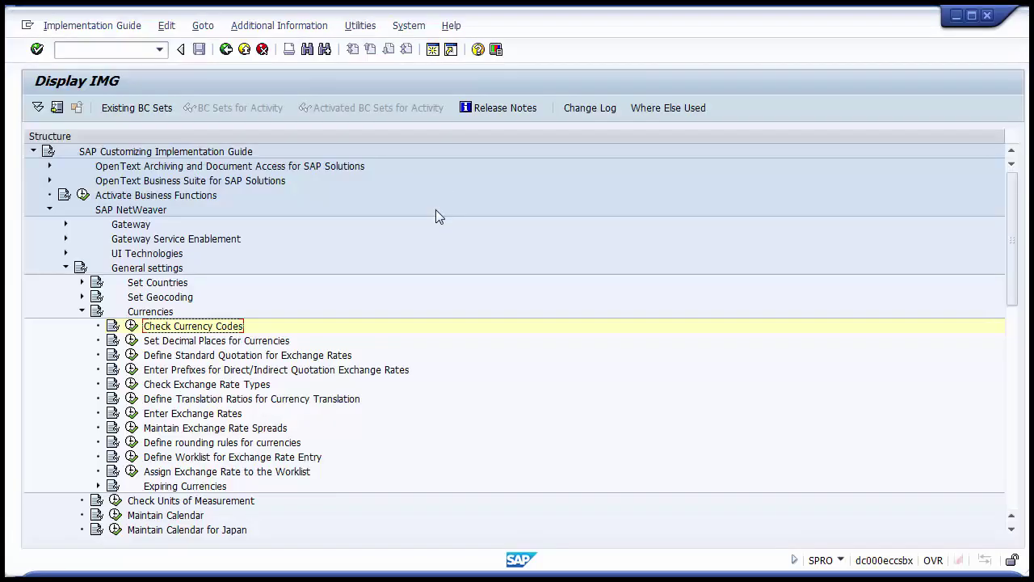
pyautogui.click(270, 342)
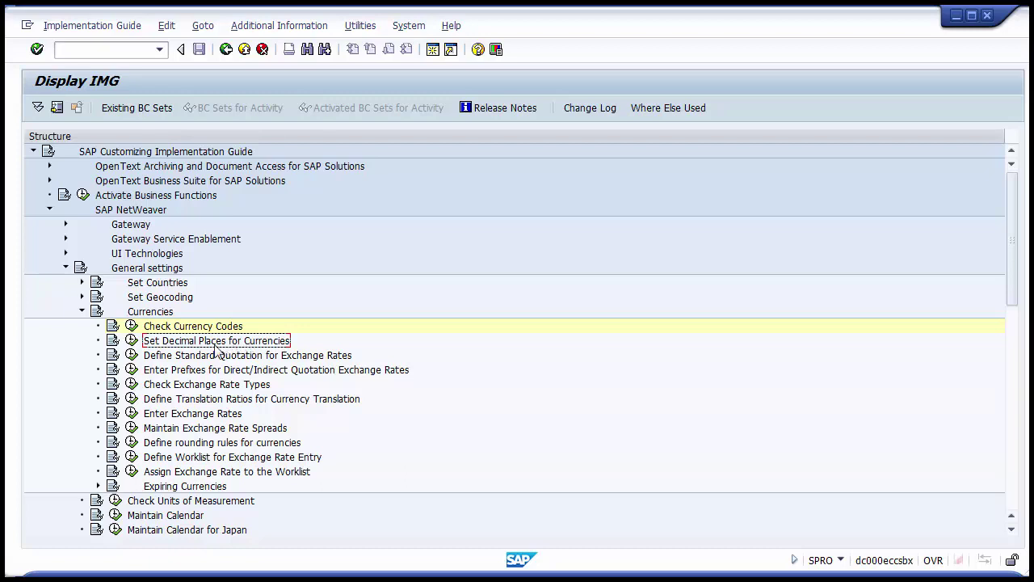
pyautogui.click(131, 343)
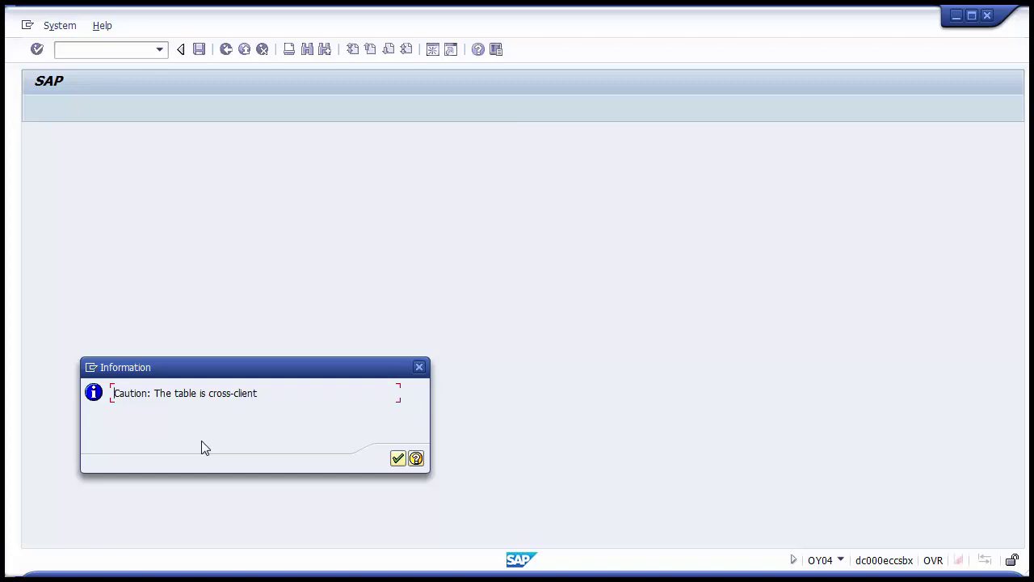
pyautogui.press('Return')
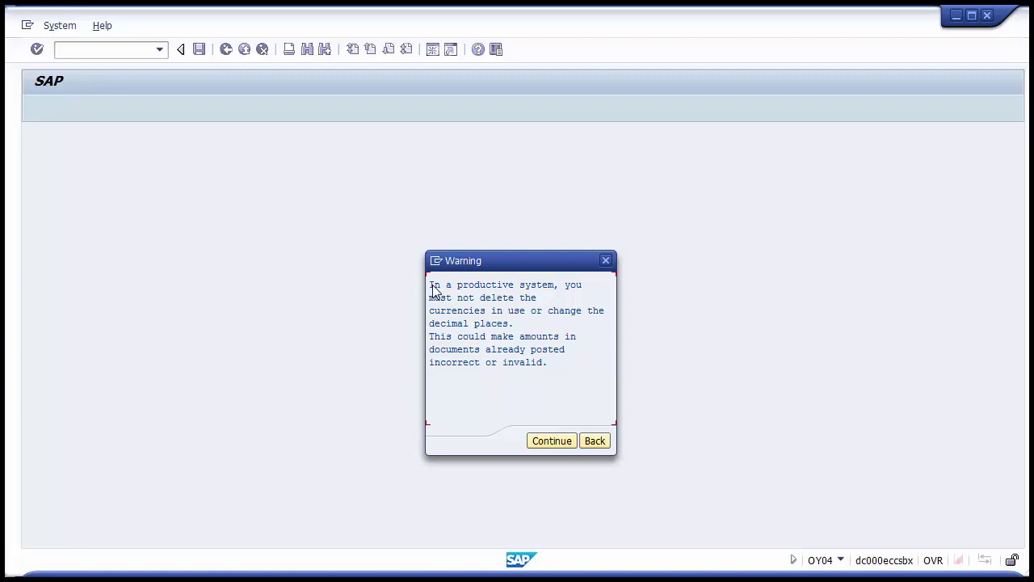
pyautogui.click(552, 442)
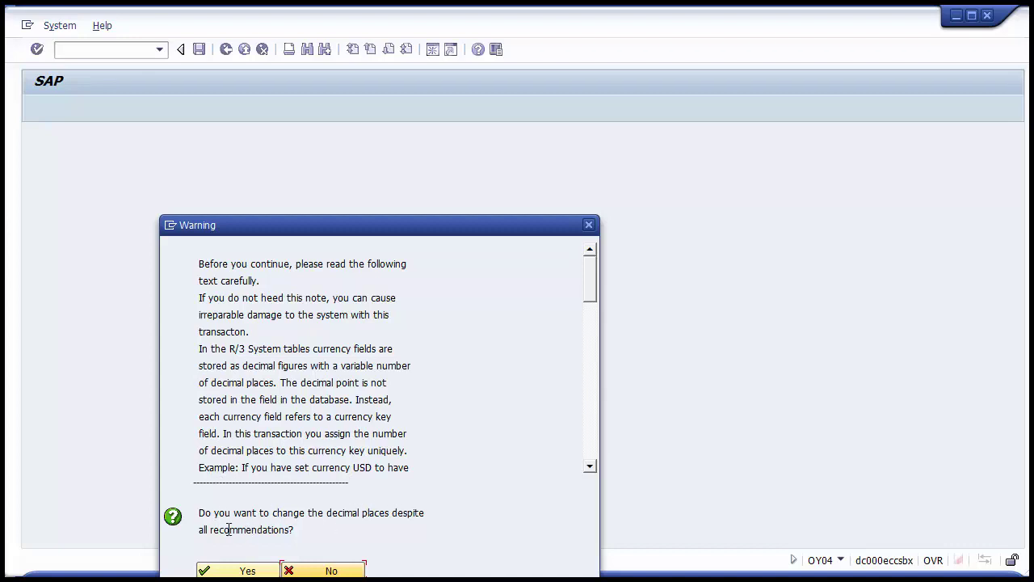
pyautogui.click(232, 572)
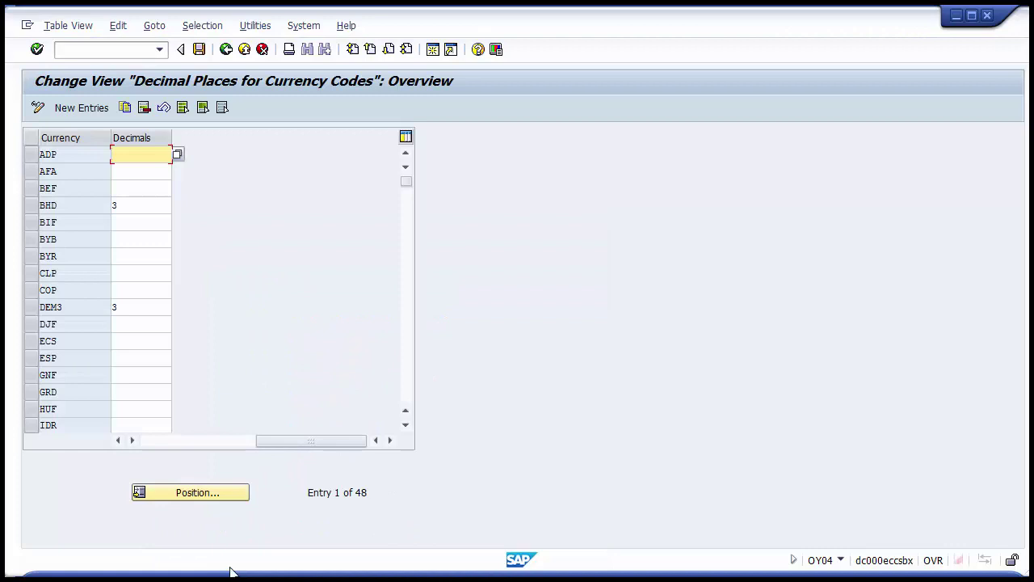
# Examine the decimals assigned to BHD and DEM3, and look through the remaining currencies in the decimal places list.
pyautogui.click(141, 207)
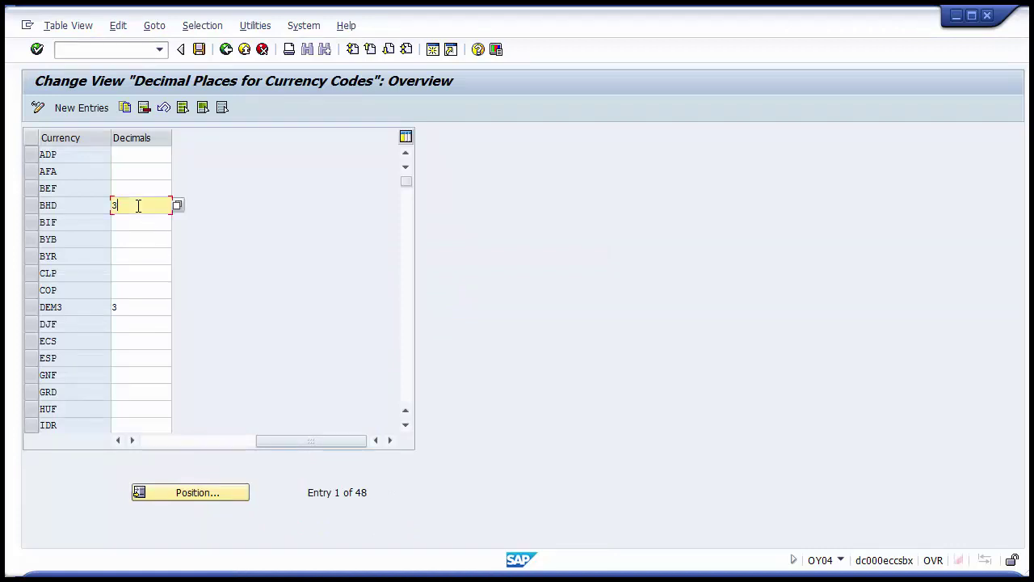
pyautogui.click(136, 314)
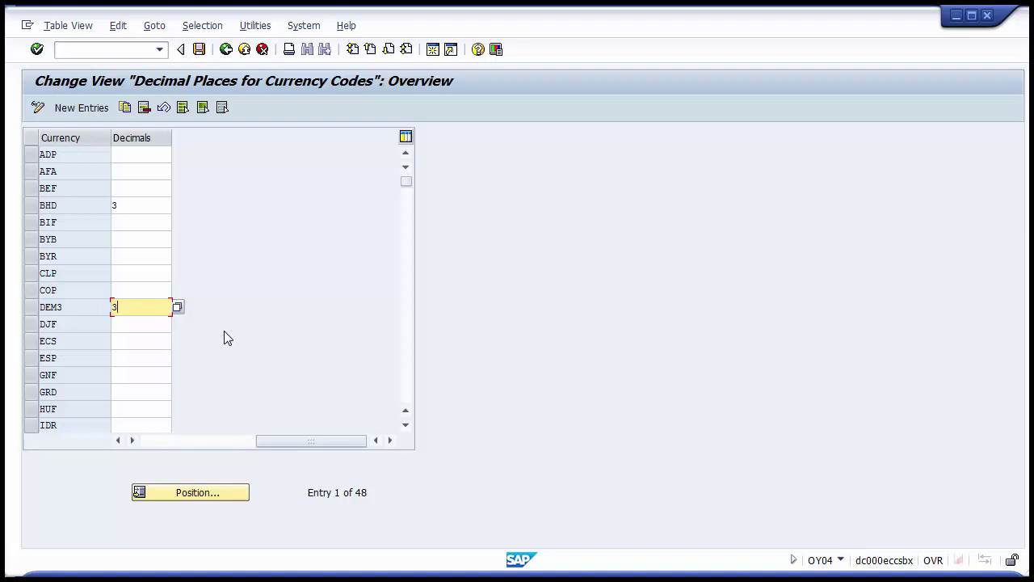
pyautogui.press('pagedown')
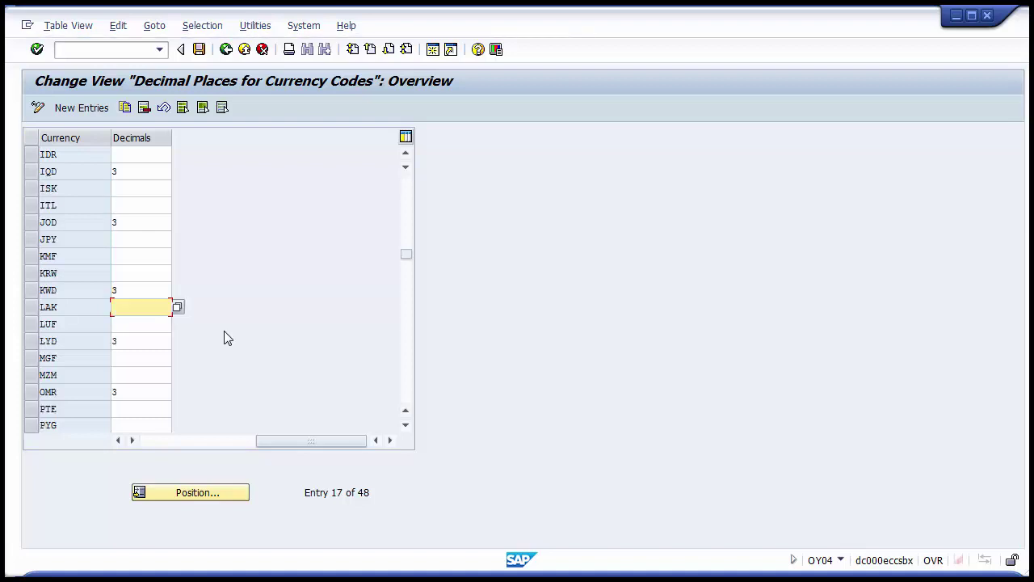
pyautogui.press('pagedown')
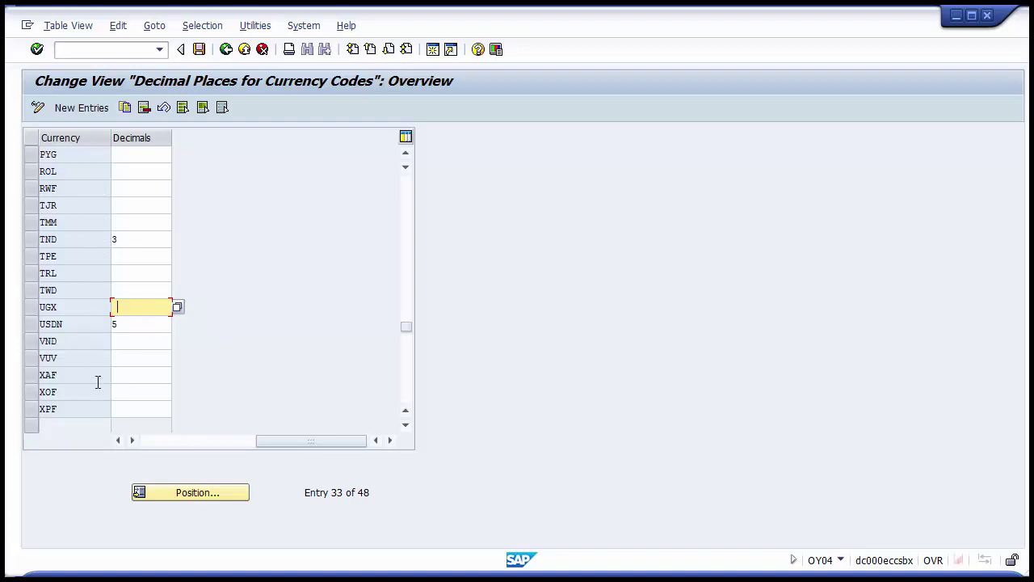
# Start a new decimal places entry and pick ZABC as its currency from the value list.
pyautogui.click(74, 110)
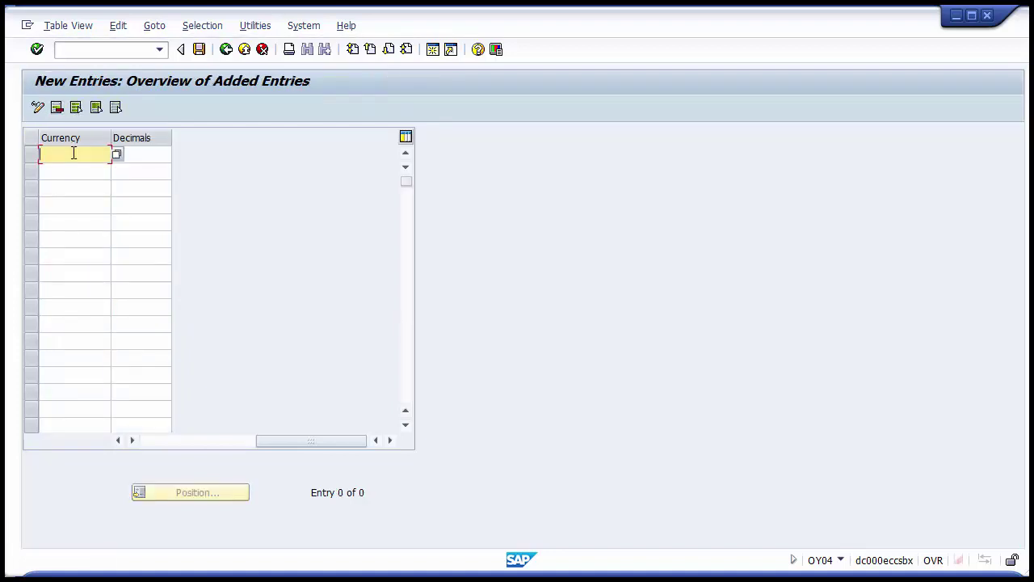
pyautogui.click(117, 156)
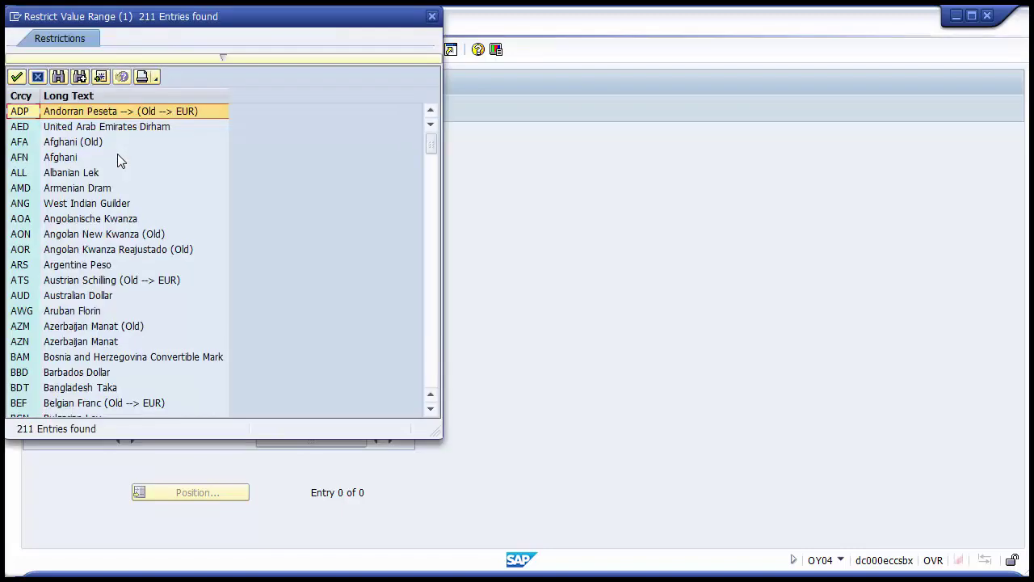
pyautogui.scroll(-7, 118, 158)
pyautogui.hotkey('ctrl', 'End')
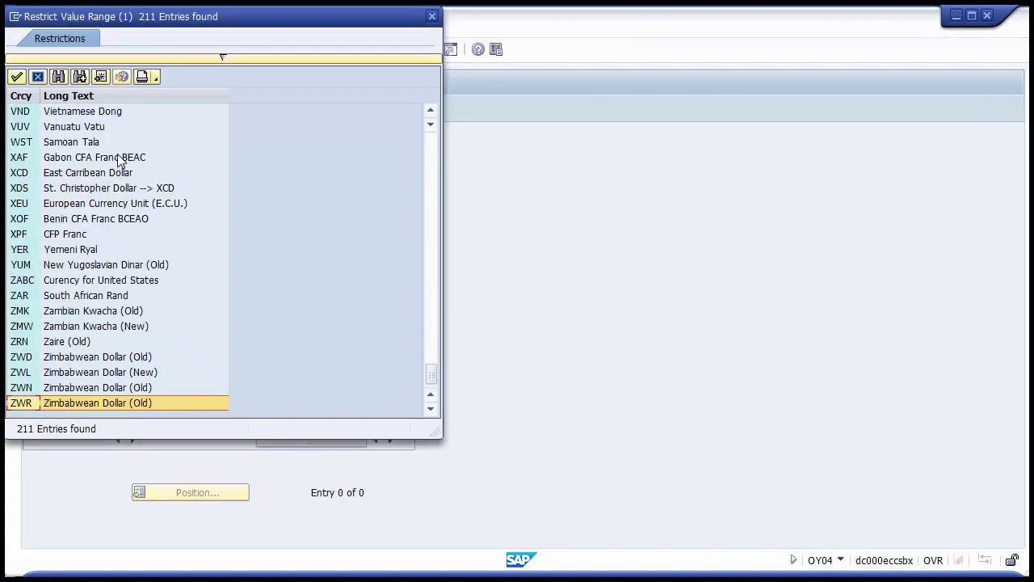
pyautogui.click(105, 282)
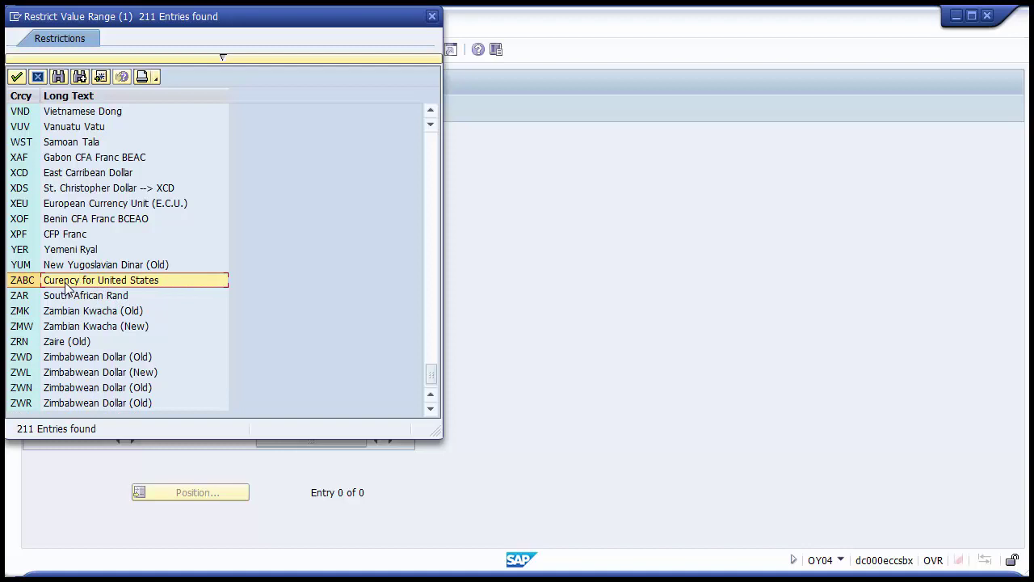
pyautogui.doubleClick(66, 285)
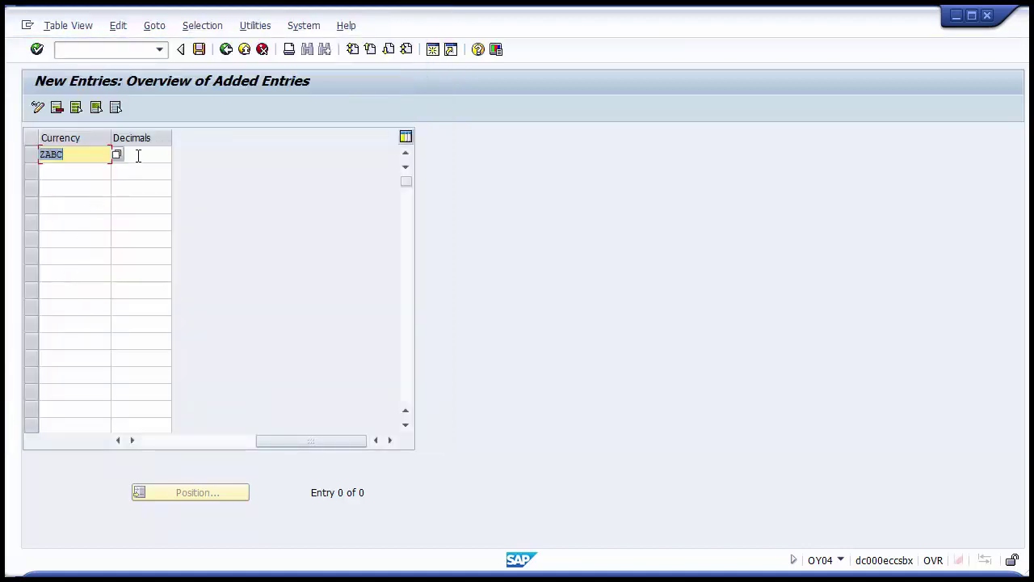
# Set the number of decimals for the ZABC currency to 4.
pyautogui.click(138, 154)
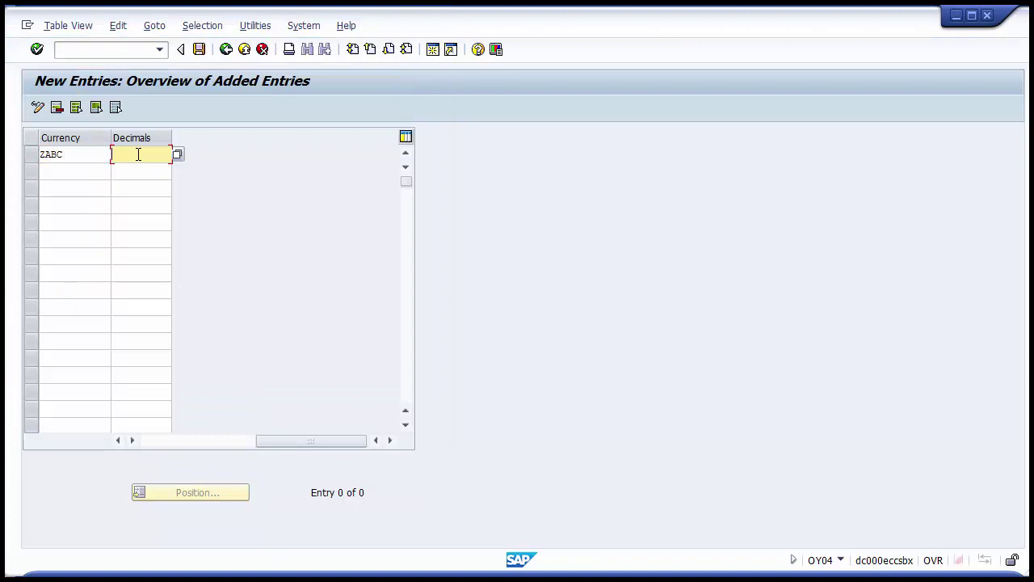
pyautogui.write('3')
pyautogui.press('BackSpace')
pyautogui.write('5')
pyautogui.press('BackSpace')
pyautogui.write('4')
# Save the ZABC decimals entry under a new workbench request described "Do not move" and return to the customizing guide.
pyautogui.click(198, 50)
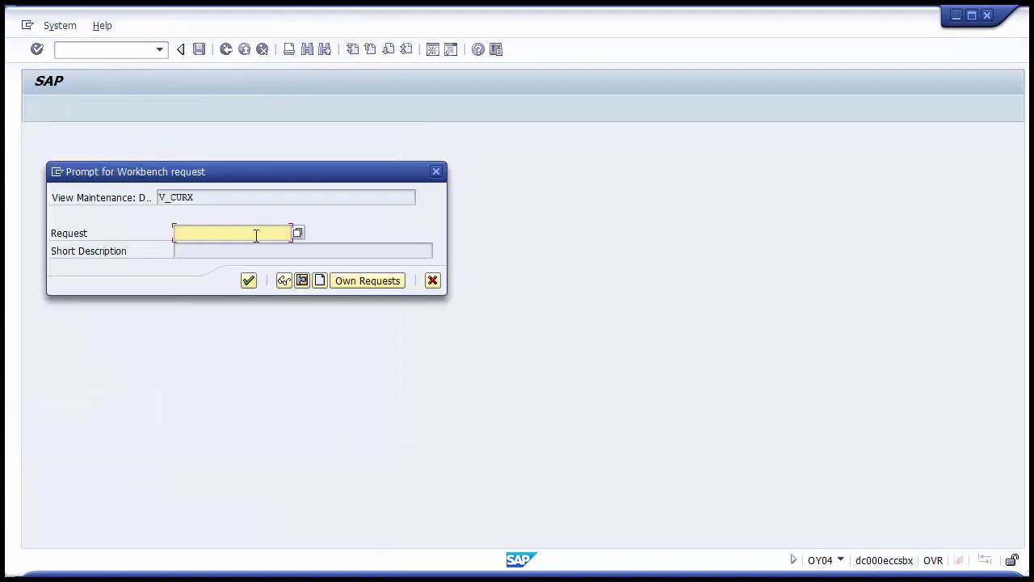
pyautogui.click(298, 234)
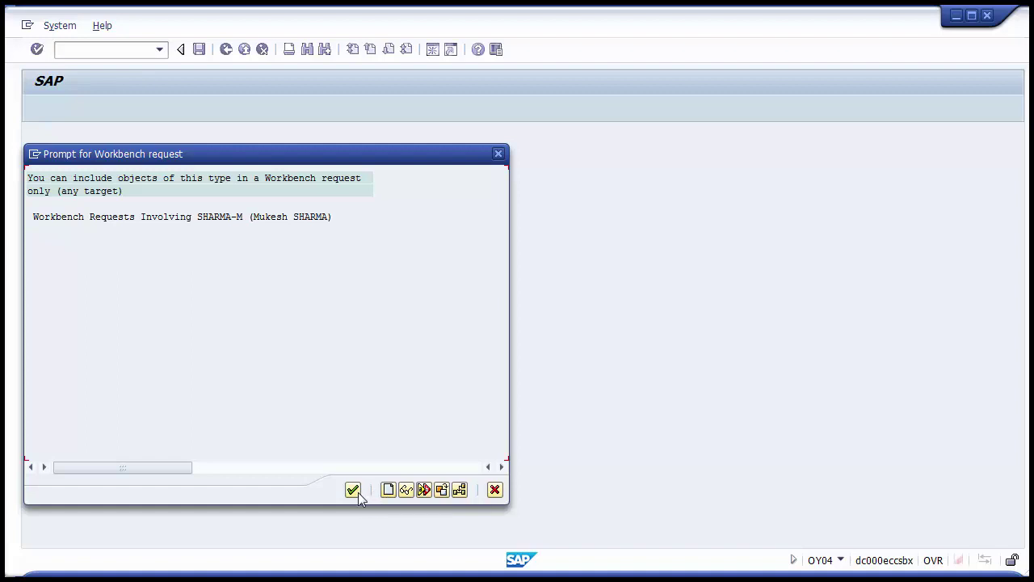
pyautogui.click(496, 490)
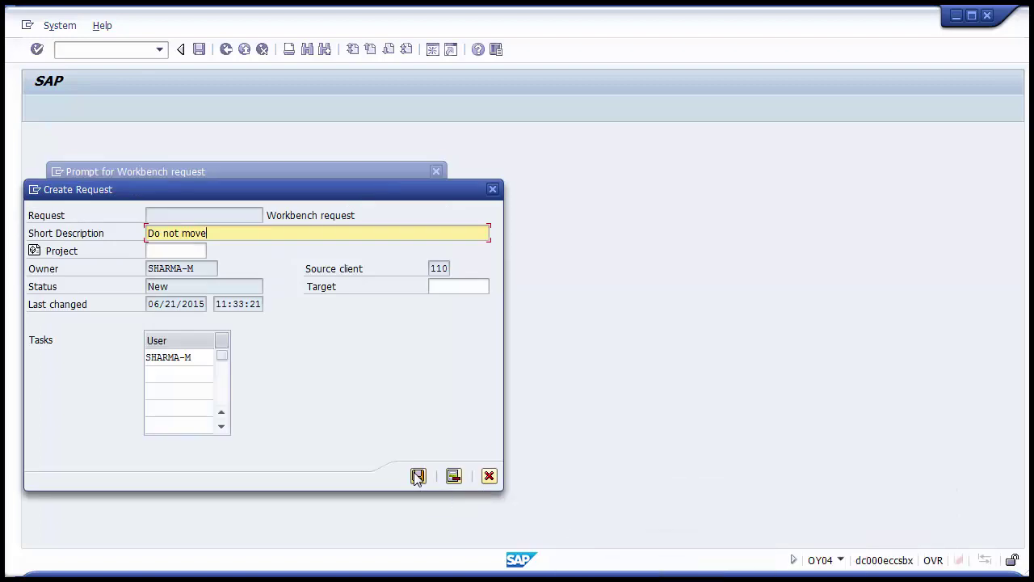
pyautogui.click(417, 476)
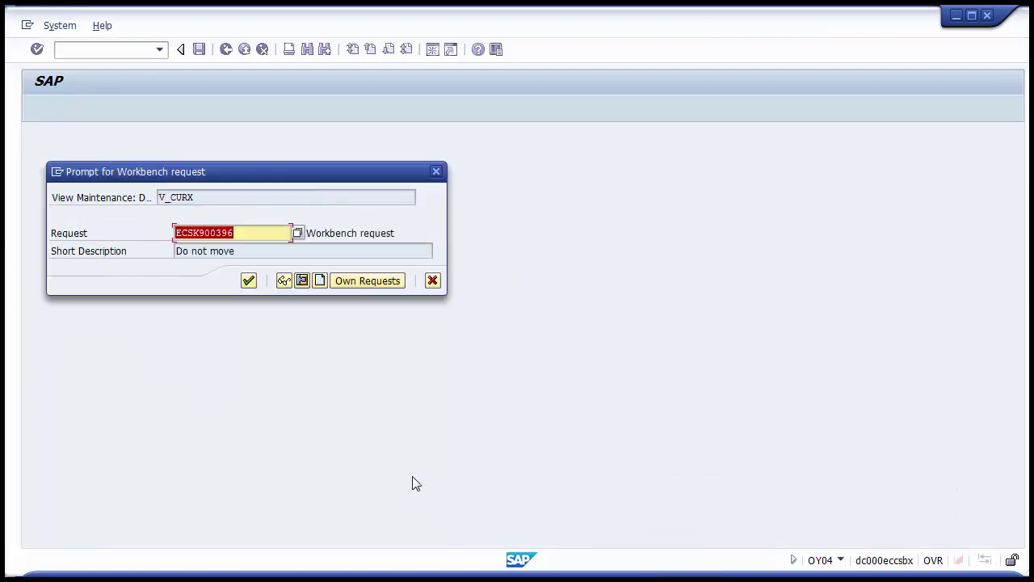
pyautogui.click(250, 280)
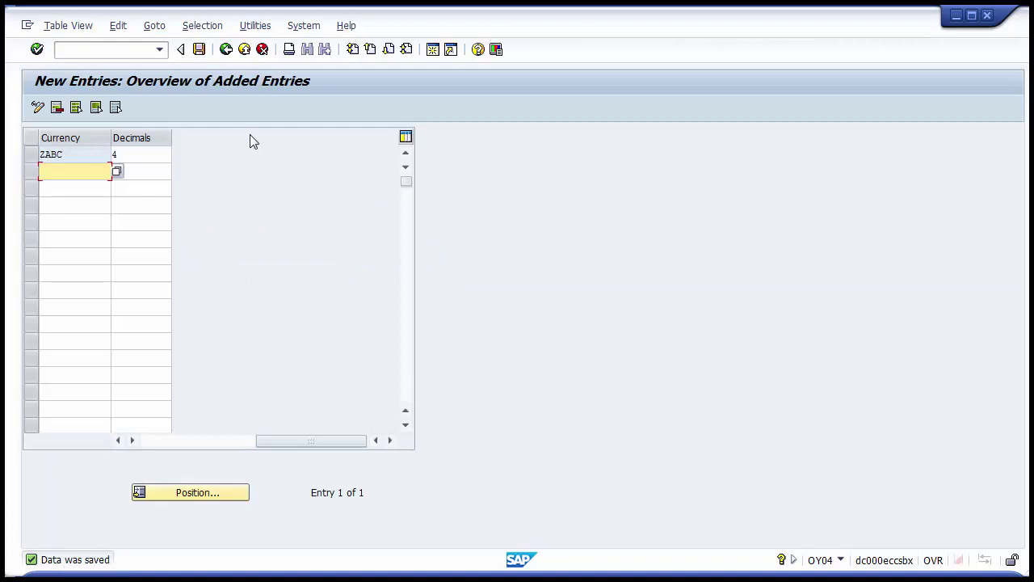
pyautogui.click(225, 49)
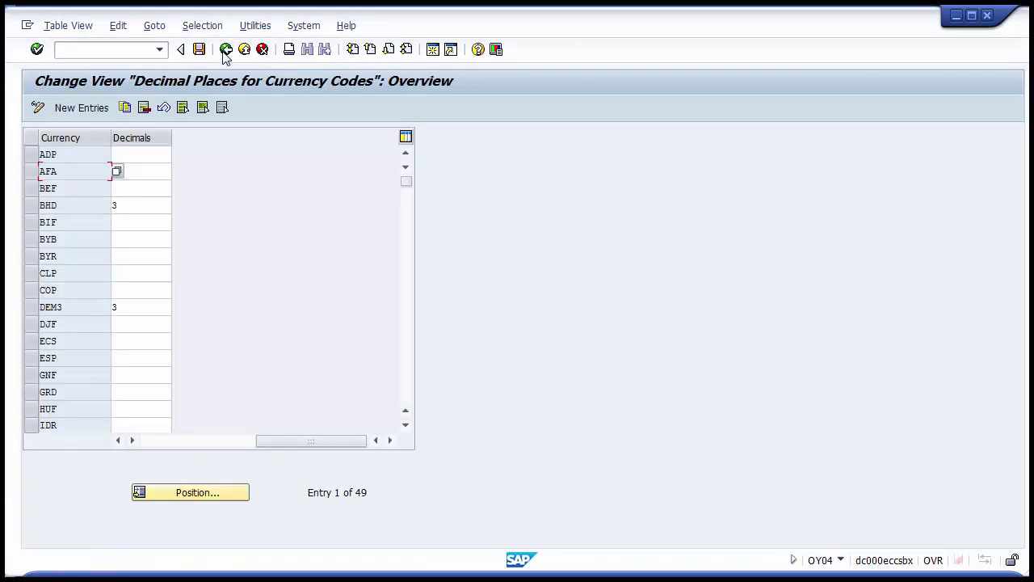
pyautogui.click(226, 50)
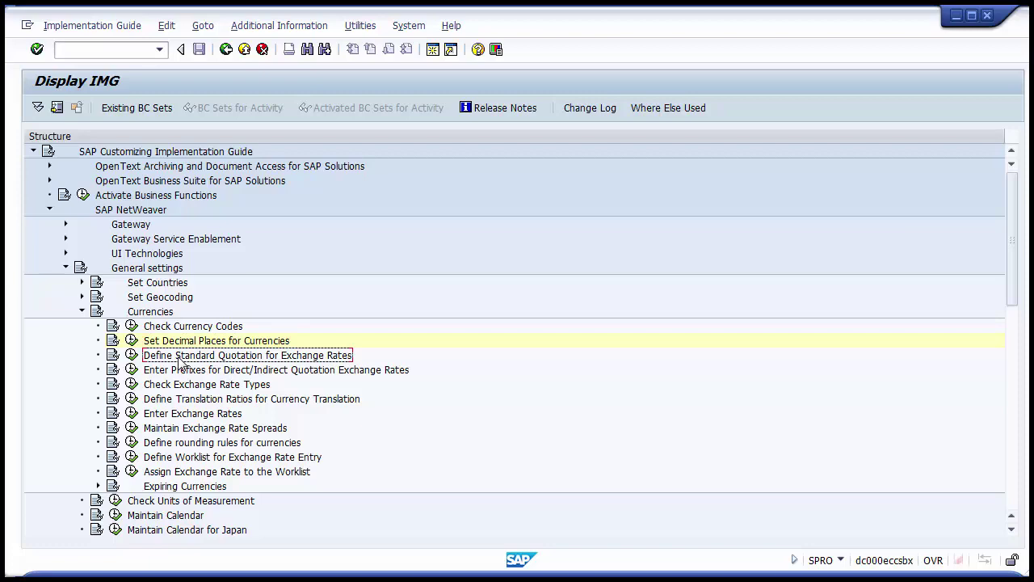
# Consult the Define Standard Quotation for Exchange Rates step in the PowerPoint presentation, then switch back to SAP and open that activity.
pyautogui.hotkey('alt', 'Tab')
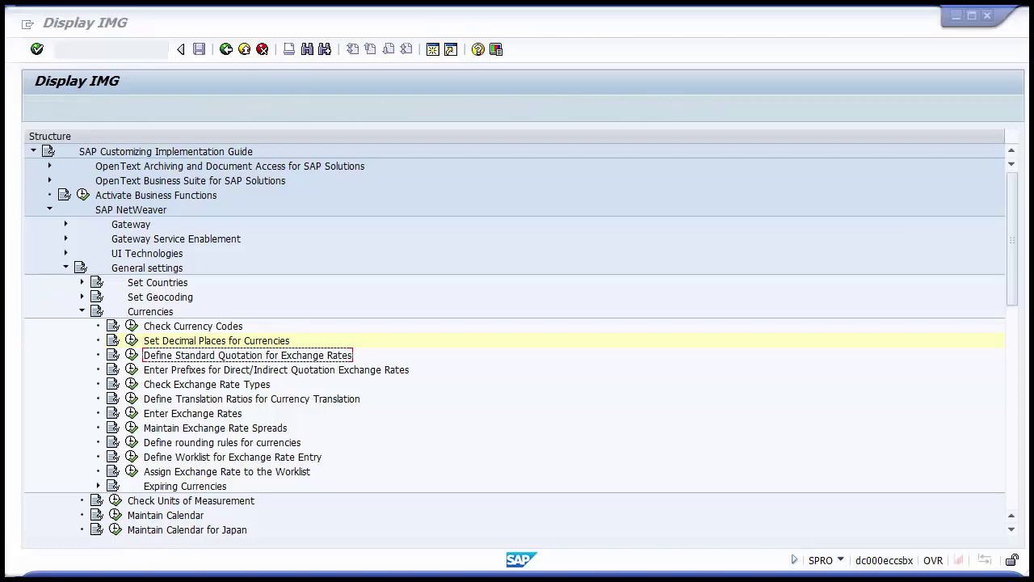
pyautogui.click(368, 266)
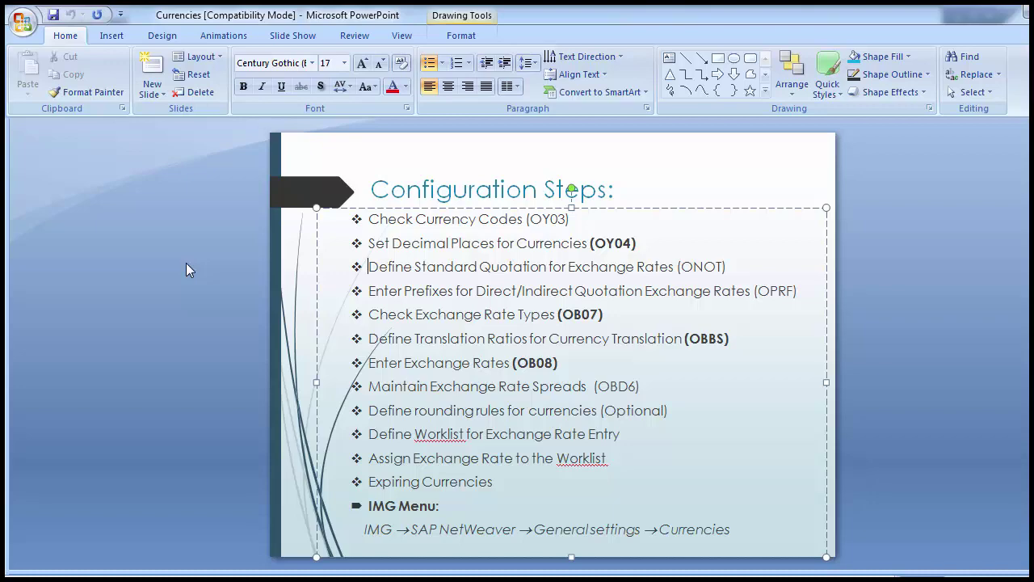
pyautogui.hotkey('alt', 'Tab')
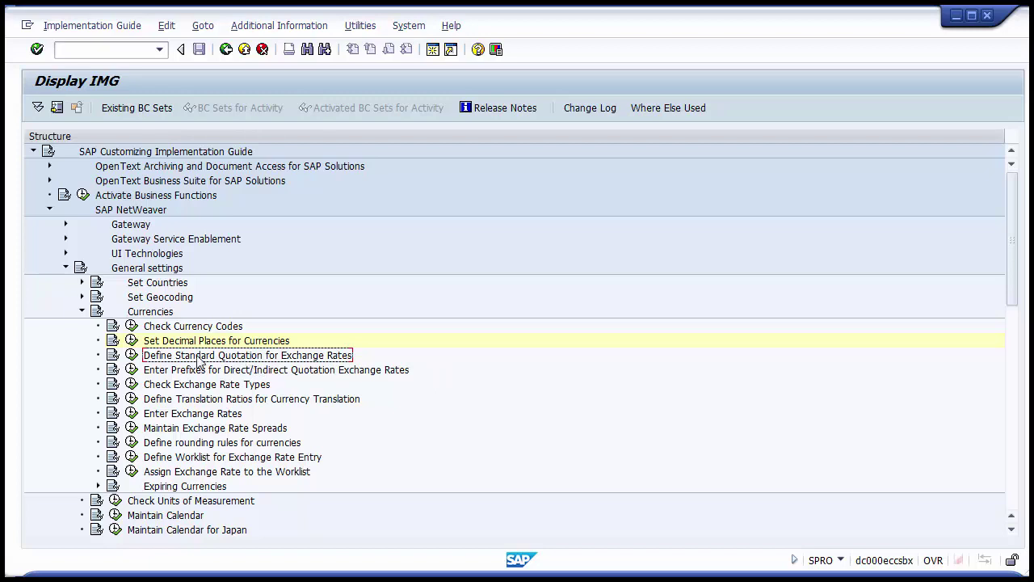
pyautogui.click(131, 355)
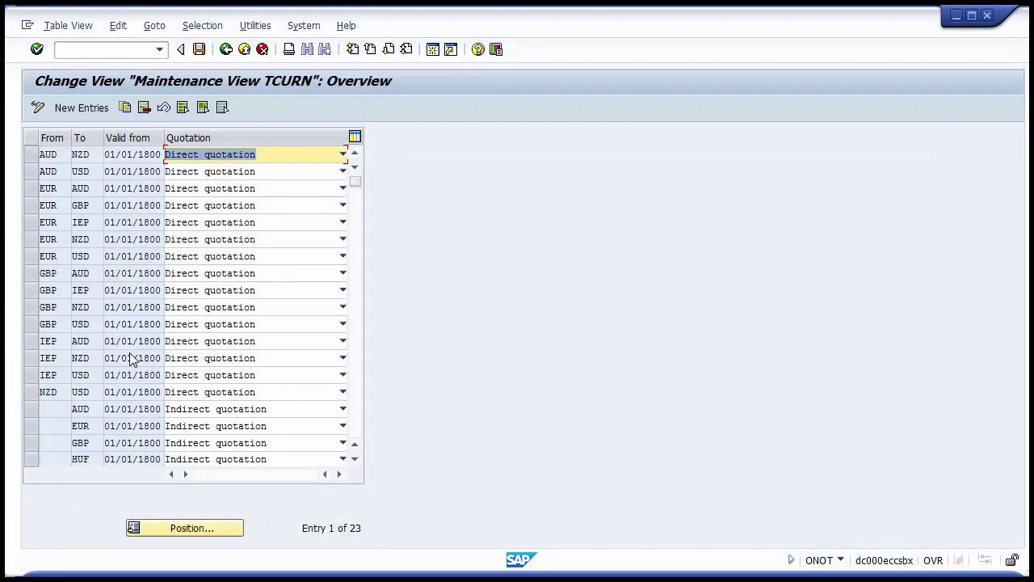
# Examine the existing standard quotations, including the AUD-NZD and EUR-USD entries, the available quotation types and the remaining currency pairs.
pyautogui.click(57, 157)
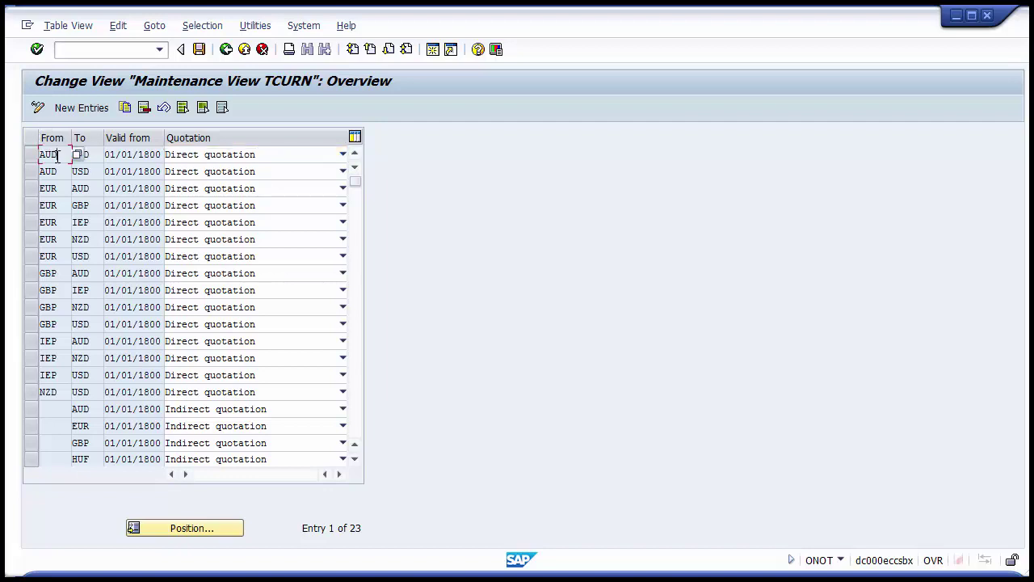
pyautogui.click(88, 157)
pyautogui.click(149, 159)
pyautogui.click(32, 256)
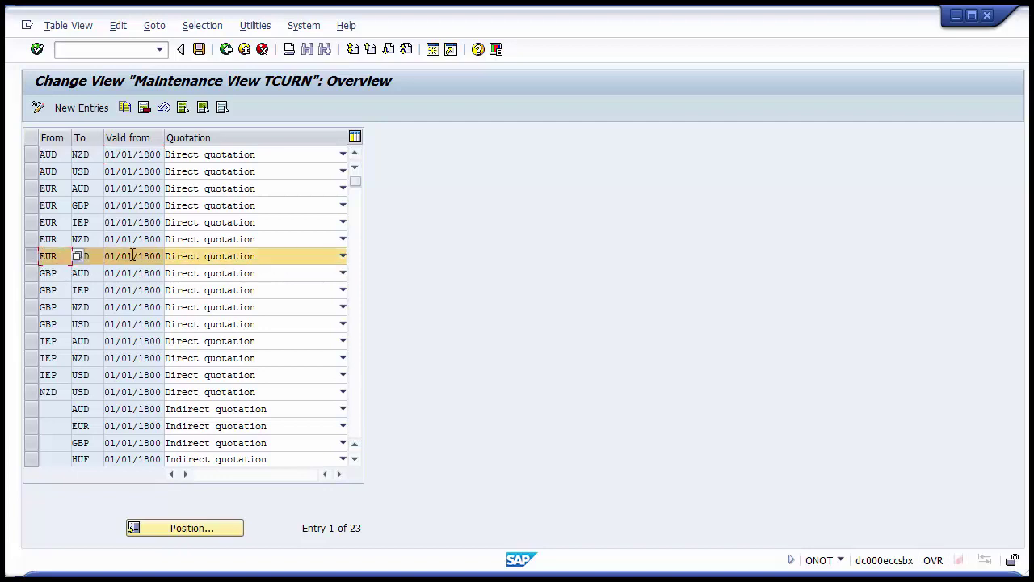
pyautogui.click(289, 257)
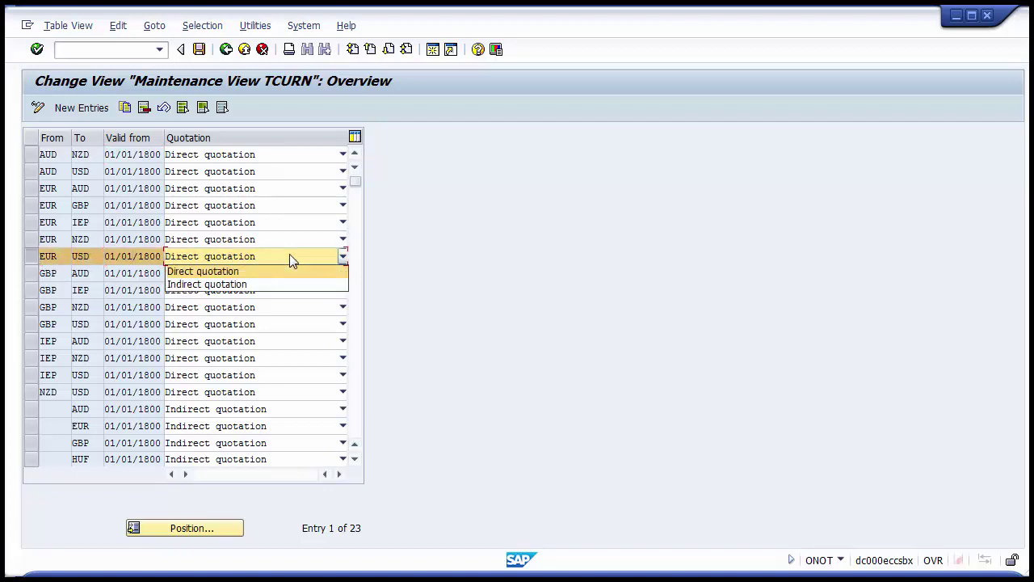
pyautogui.click(289, 256)
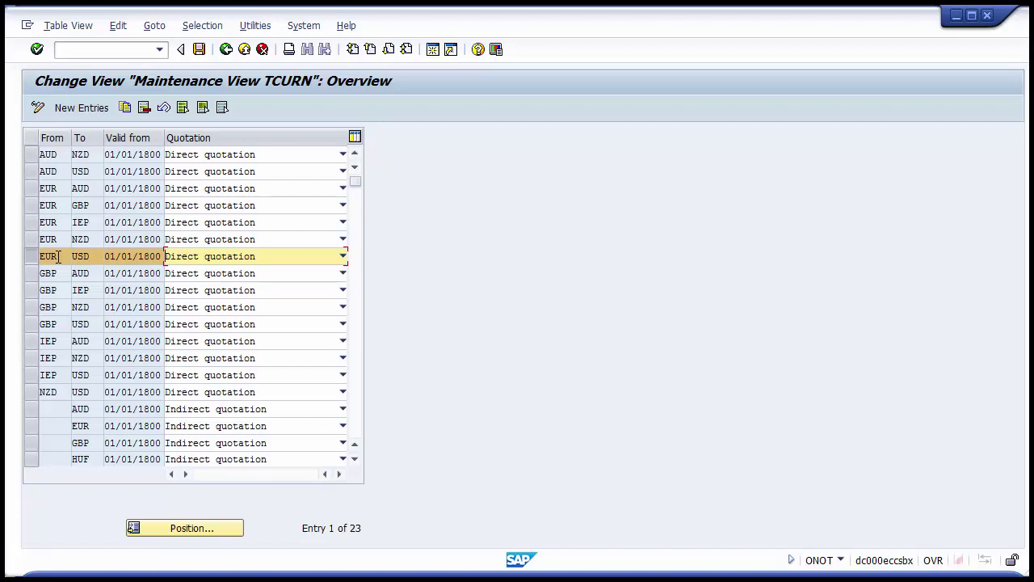
pyautogui.click(359, 431)
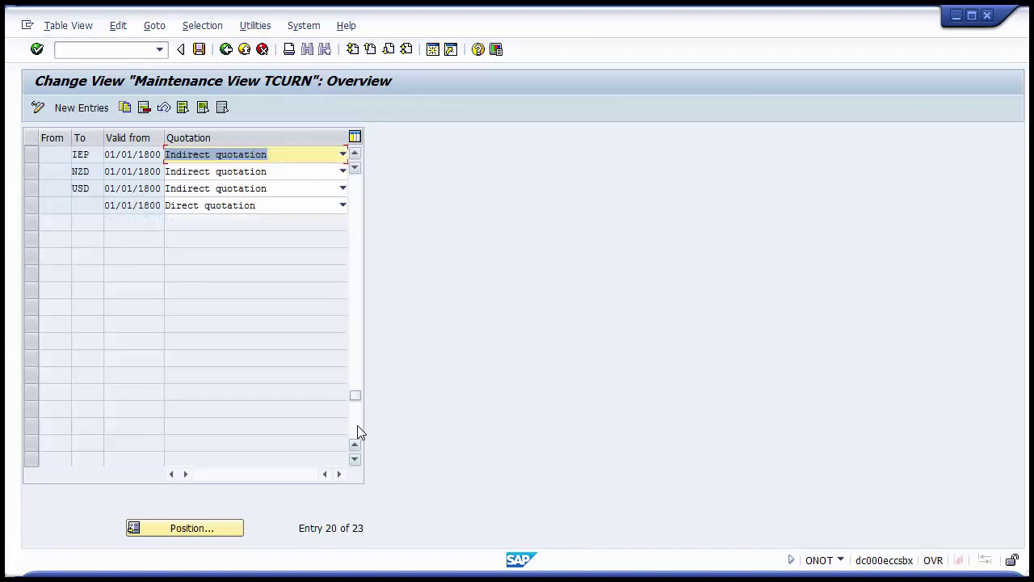
pyautogui.click(353, 186)
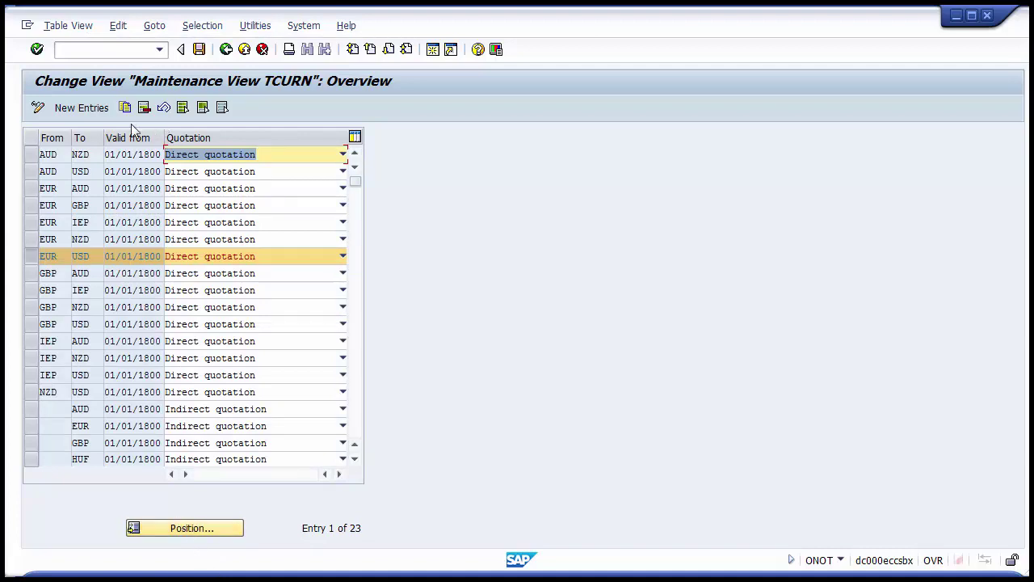
# Add a new quotation entry from USD to INR, valid from 01042015, with Direct quotation.
pyautogui.click(85, 117)
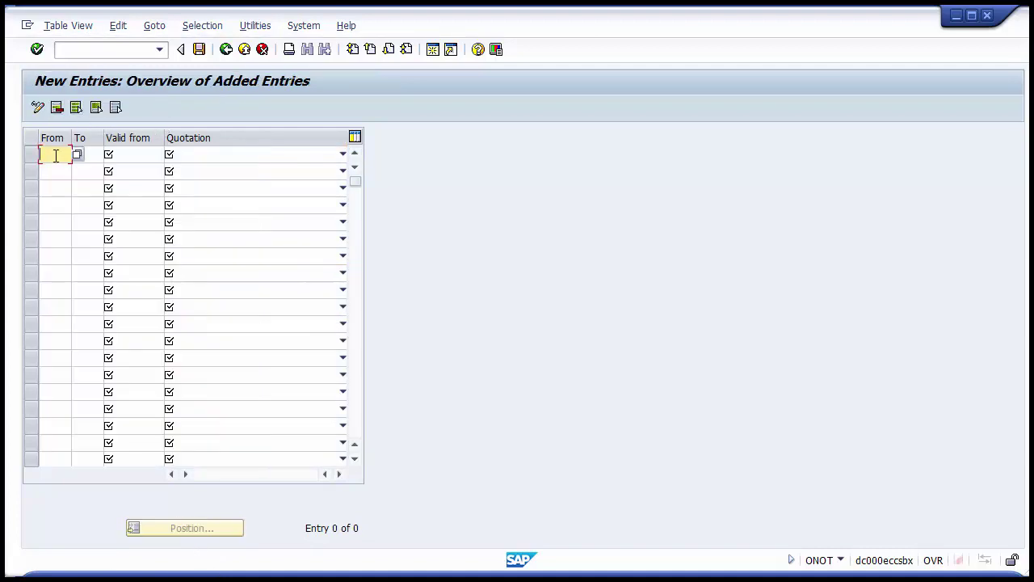
pyautogui.write('USD')
pyautogui.press('Tab')
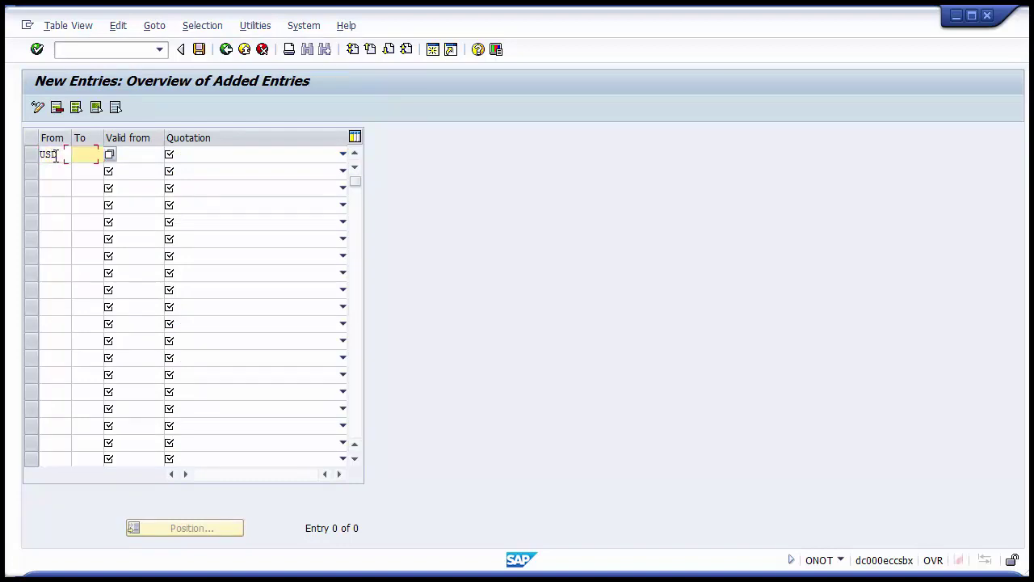
pyautogui.write('INR')
pyautogui.press('Tab')
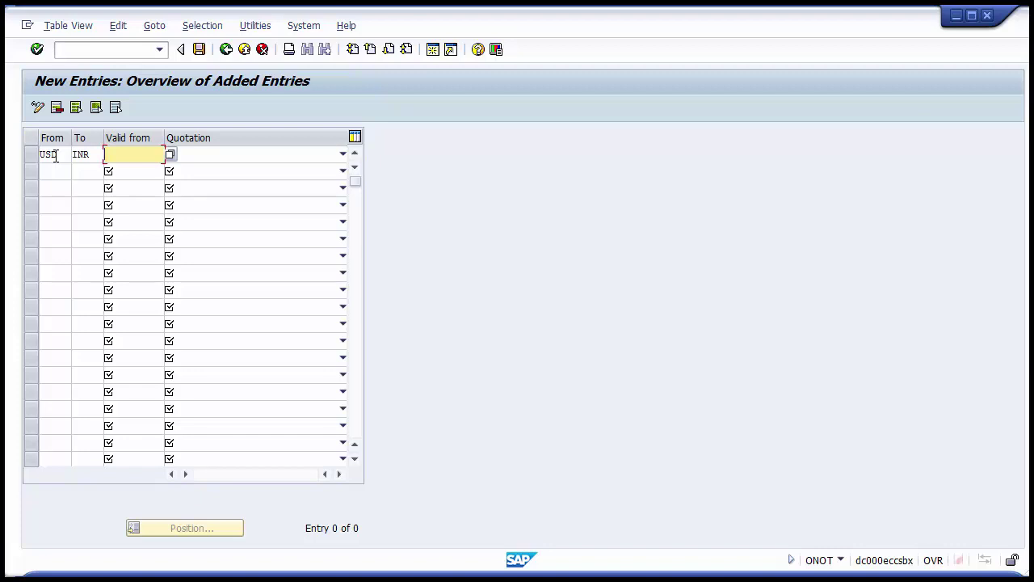
pyautogui.write('01042015')
pyautogui.click(239, 158)
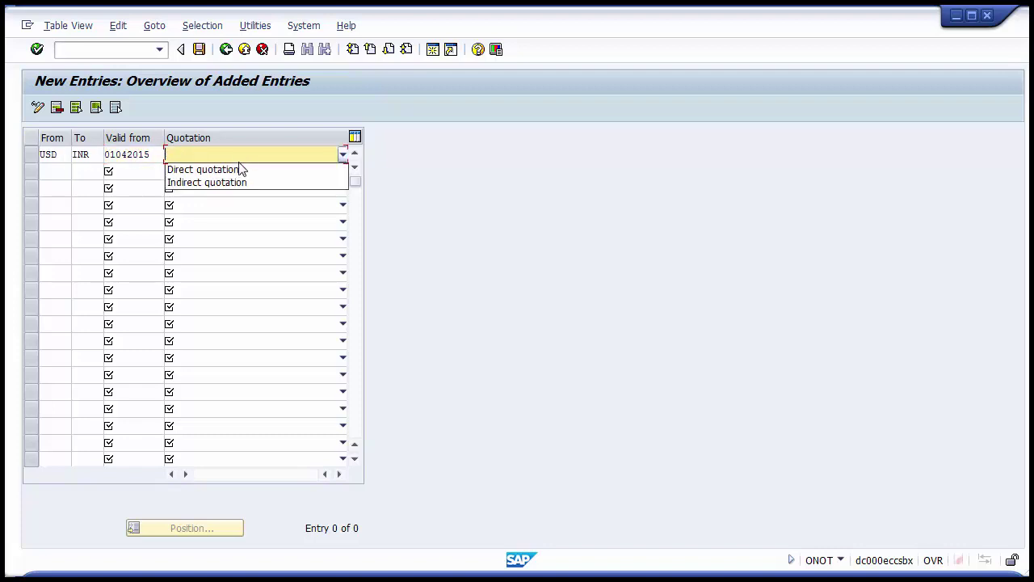
pyautogui.click(240, 171)
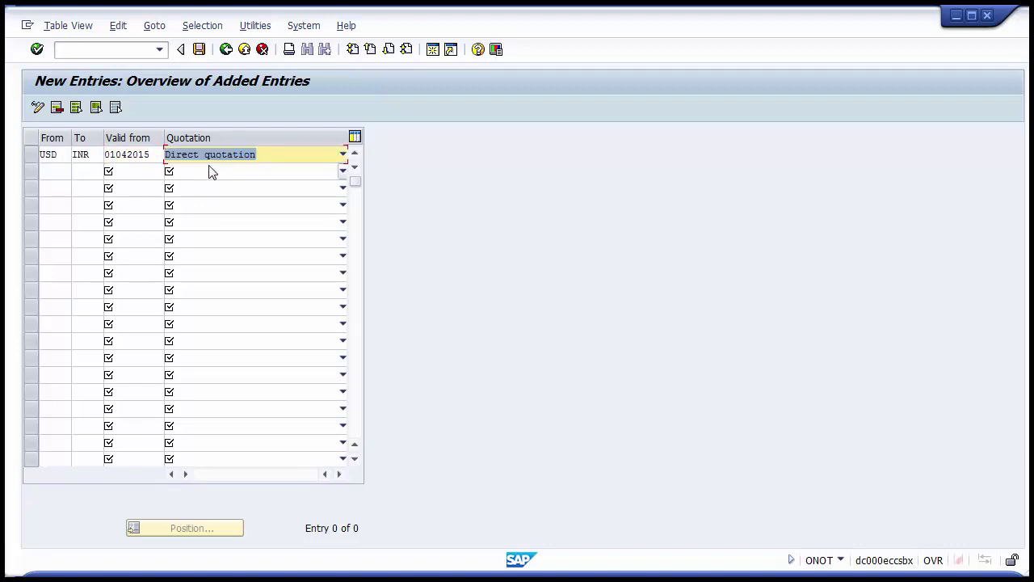
# Add a second quotation entry from USD to INR, valid from 01042015, with Indirect quotation, and try to save both entries.
pyautogui.click(50, 171)
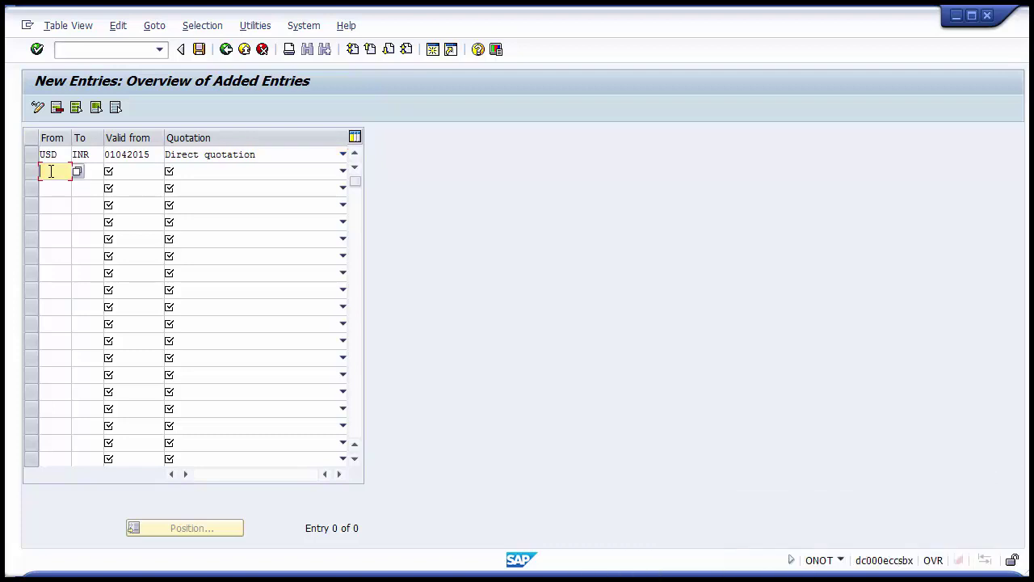
pyautogui.write('USD')
pyautogui.press('Tab')
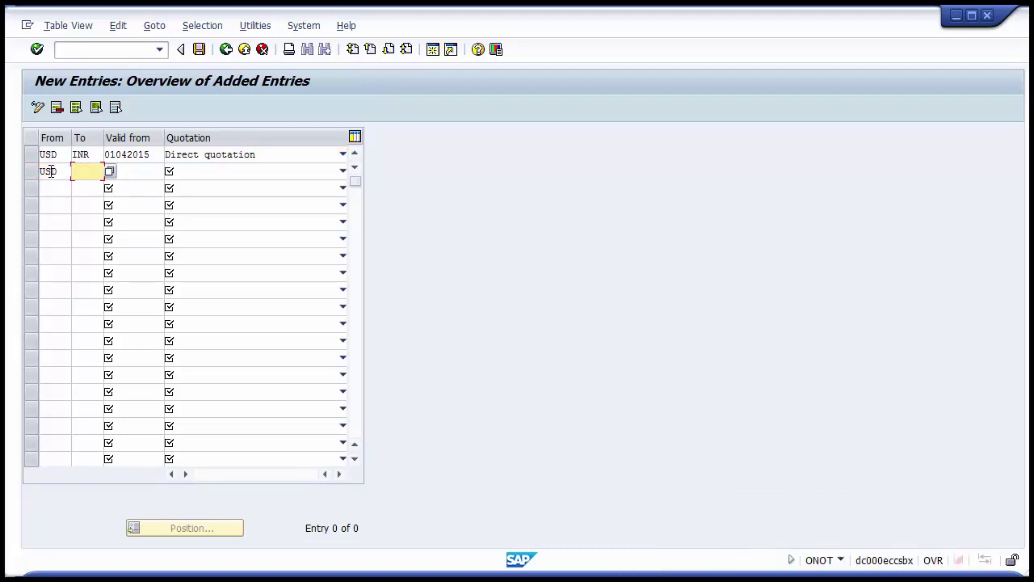
pyautogui.write('INR')
pyautogui.click(141, 171)
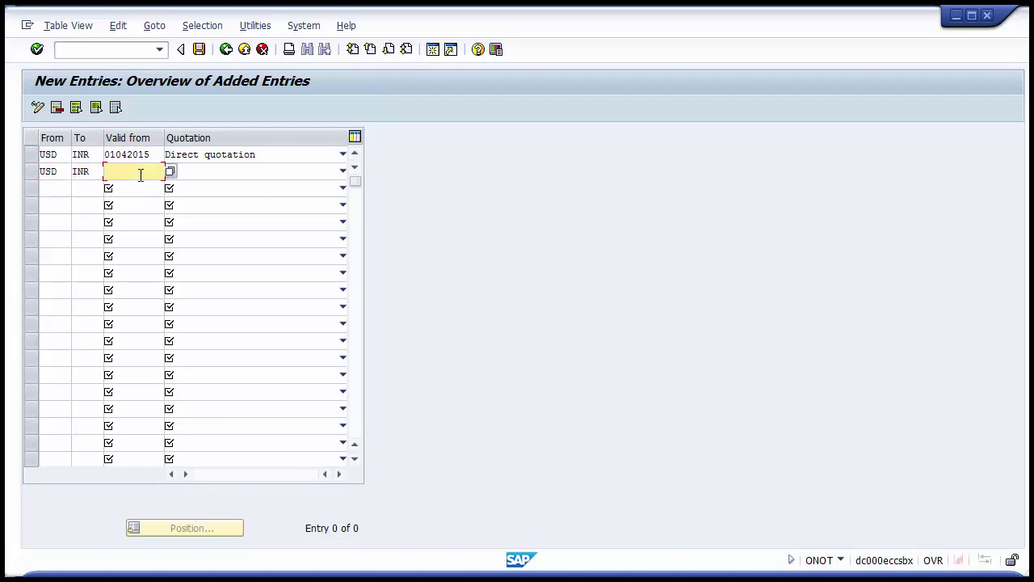
pyautogui.click(133, 186)
pyautogui.click(219, 175)
pyautogui.click(217, 199)
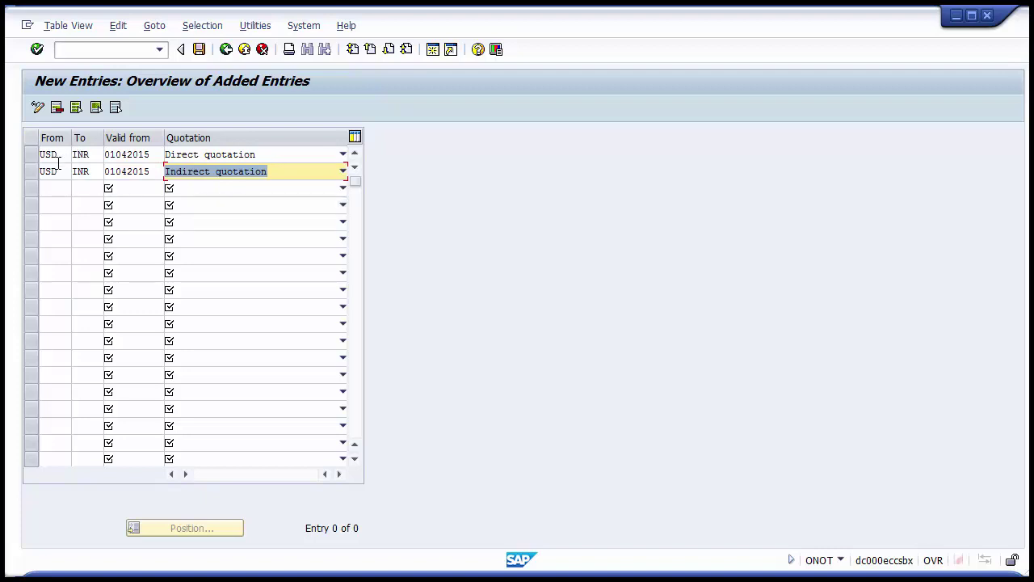
pyautogui.click(199, 51)
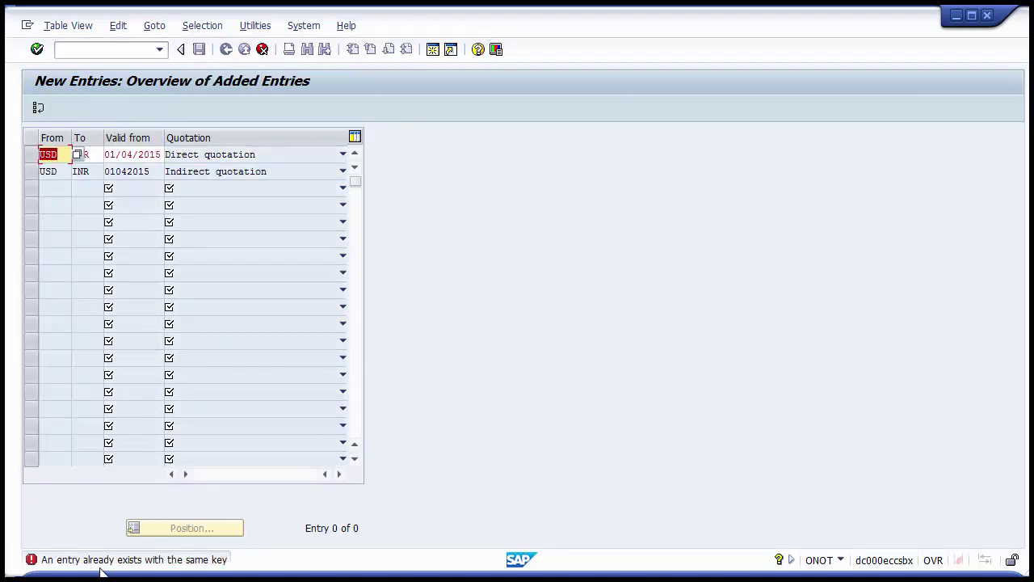
# Change the direct quotation entry's From currency to INR and its To currency to USD.
pyautogui.click(94, 155)
pyautogui.click(68, 156)
pyautogui.press('BackSpace')
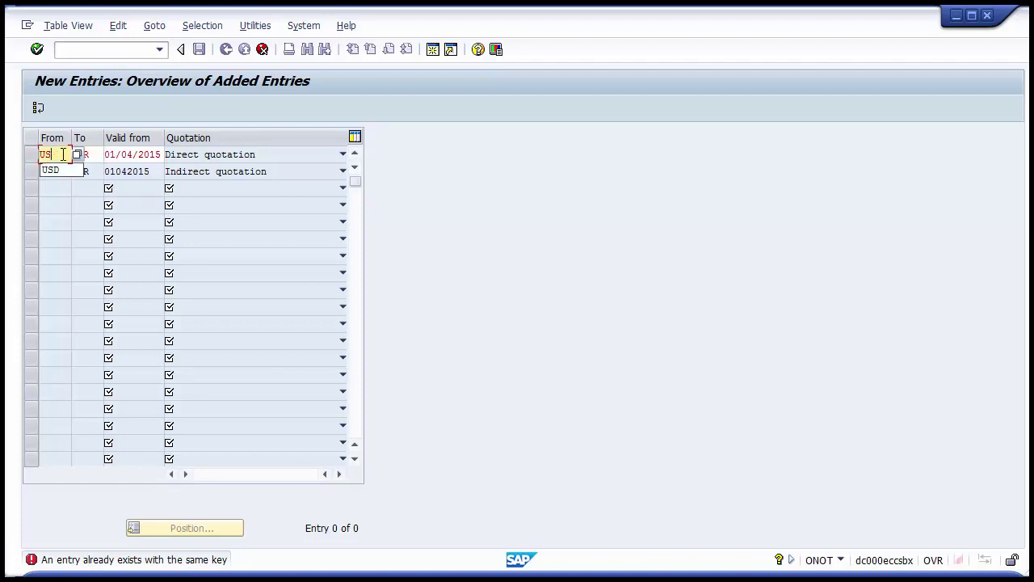
pyautogui.press('BackSpace')
pyautogui.press('BackSpace')
pyautogui.write('INR')
pyautogui.click(89, 154)
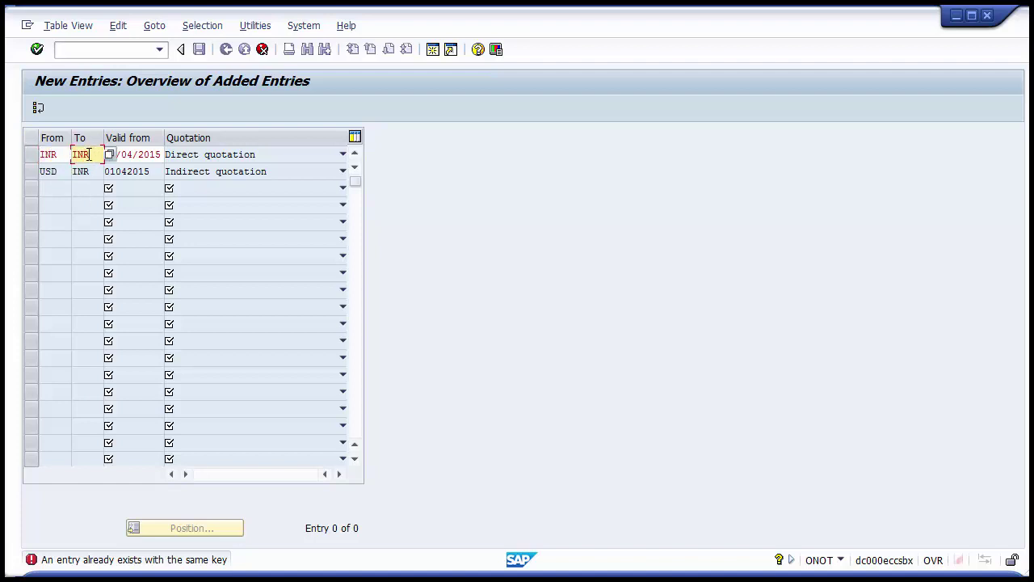
pyautogui.press('BackSpace')
pyautogui.press('BackSpace')
pyautogui.press('BackSpace')
pyautogui.write('USD')
pyautogui.press('Return')
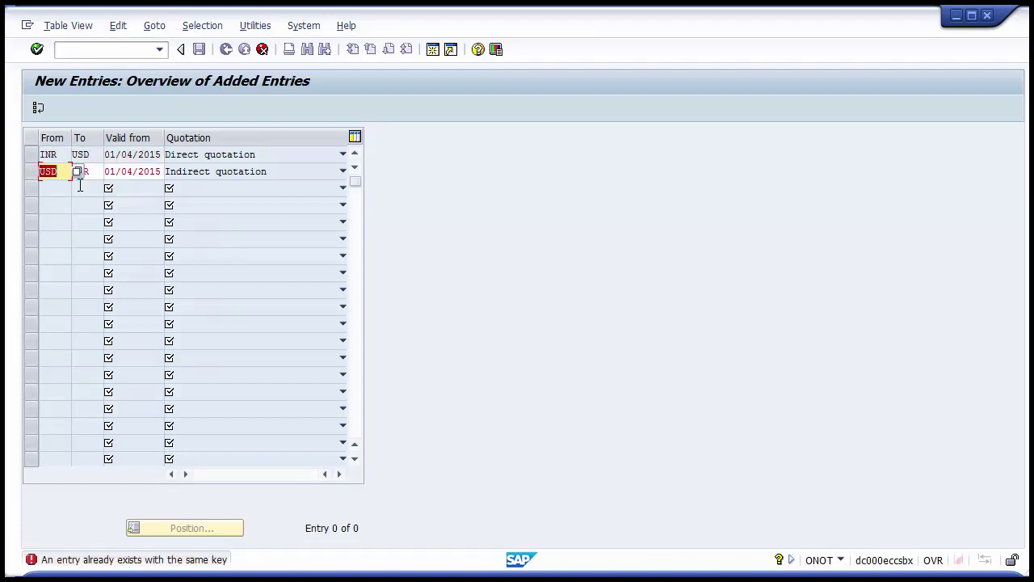
# Try to change the indirect quotation entry so that it runs from INR to USD.
pyautogui.write('INR')
pyautogui.click(98, 175)
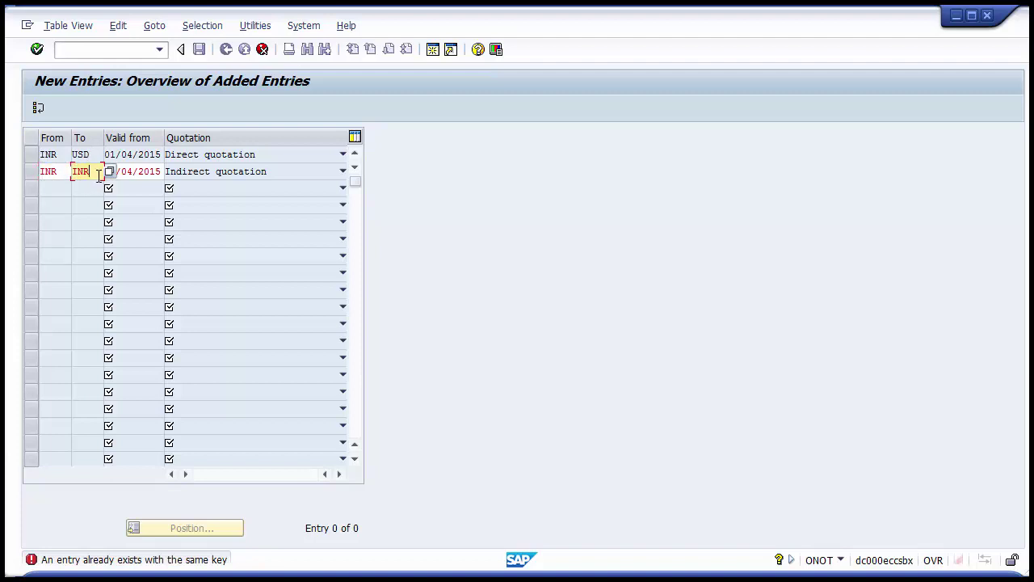
pyautogui.press('BackSpace')
pyautogui.press('BackSpace')
pyautogui.press('BackSpace')
pyautogui.write('USD')
pyautogui.press('Return')
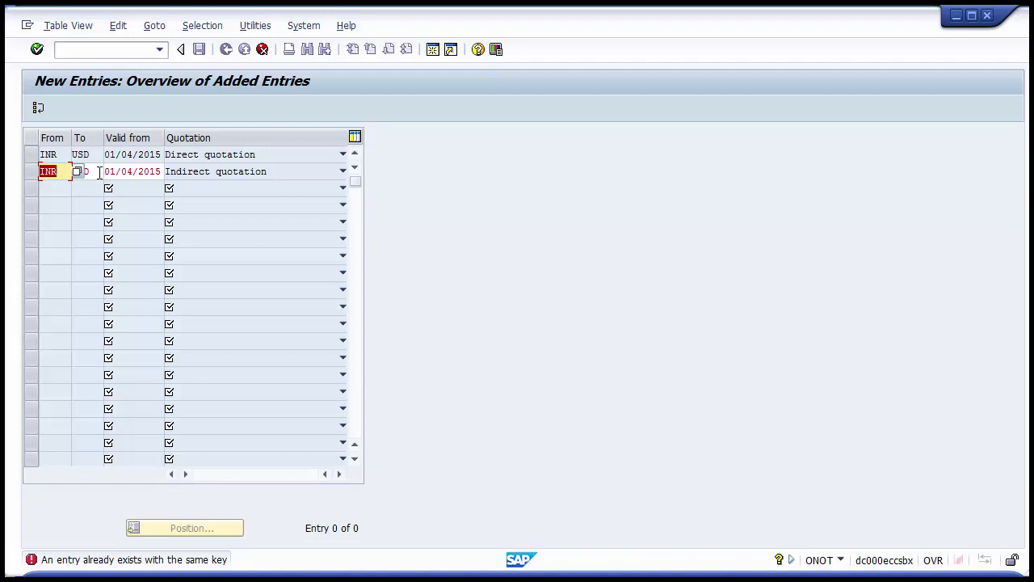
# Clear the indirect quotation entry's From currency and set its To currency to INR.
pyautogui.click(99, 171)
pyautogui.click(70, 173)
pyautogui.press('BackSpace')
pyautogui.press('BackSpace')
pyautogui.press('BackSpace')
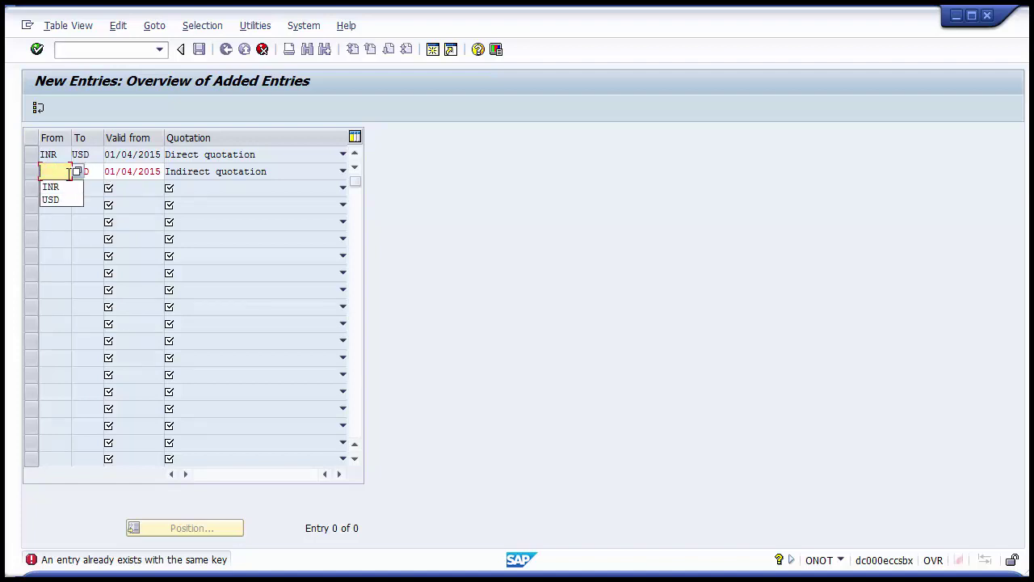
pyautogui.click(96, 171)
pyautogui.press('BackSpace')
pyautogui.press('BackSpace')
pyautogui.press('BackSpace')
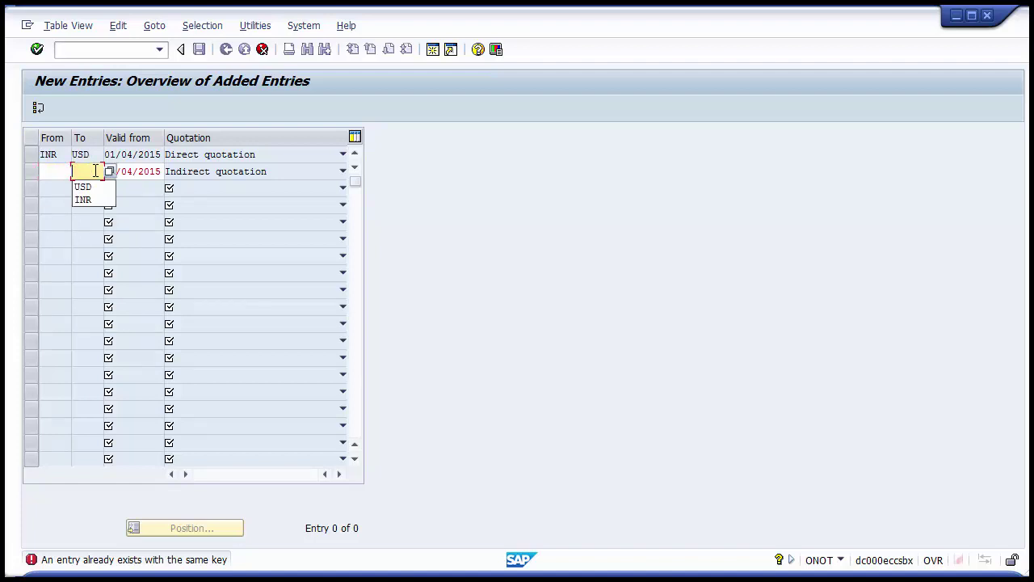
pyautogui.write('INR')
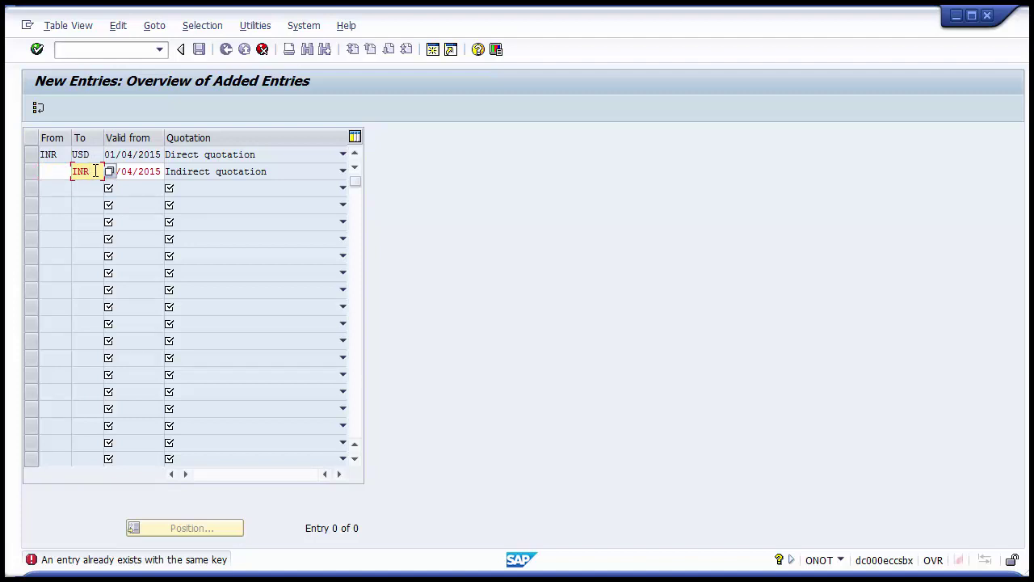
# Save both exchange rate quotation entries under Customizing request ECSK900388.
pyautogui.hotkey('ctrl', 's')
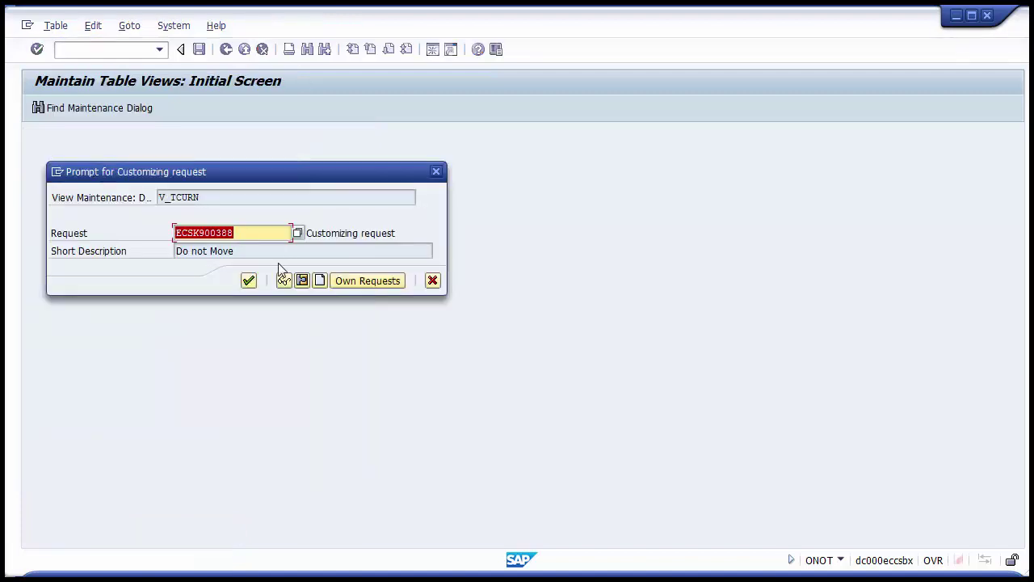
pyautogui.click(433, 280)
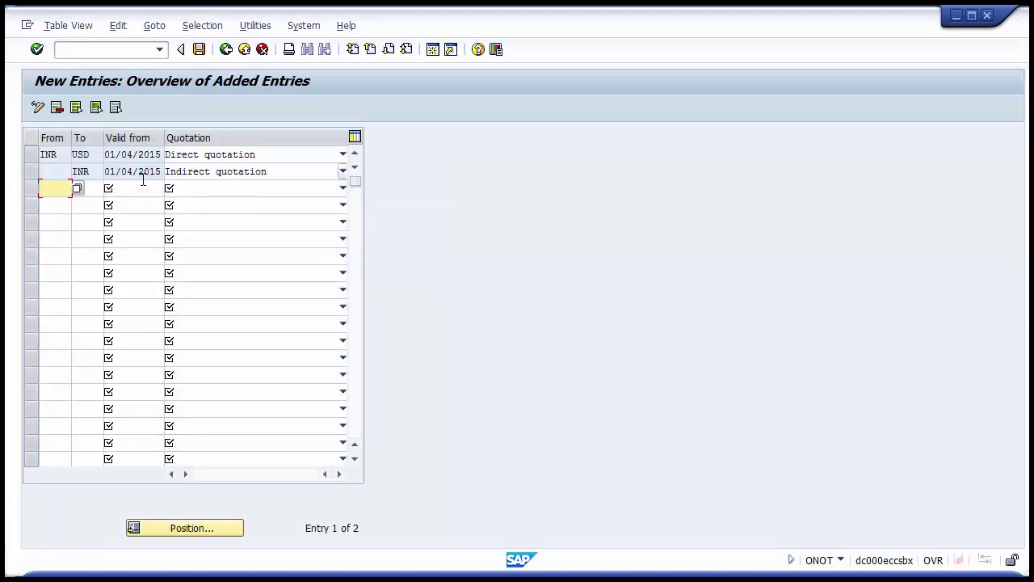
pyautogui.click(60, 156)
pyautogui.click(95, 155)
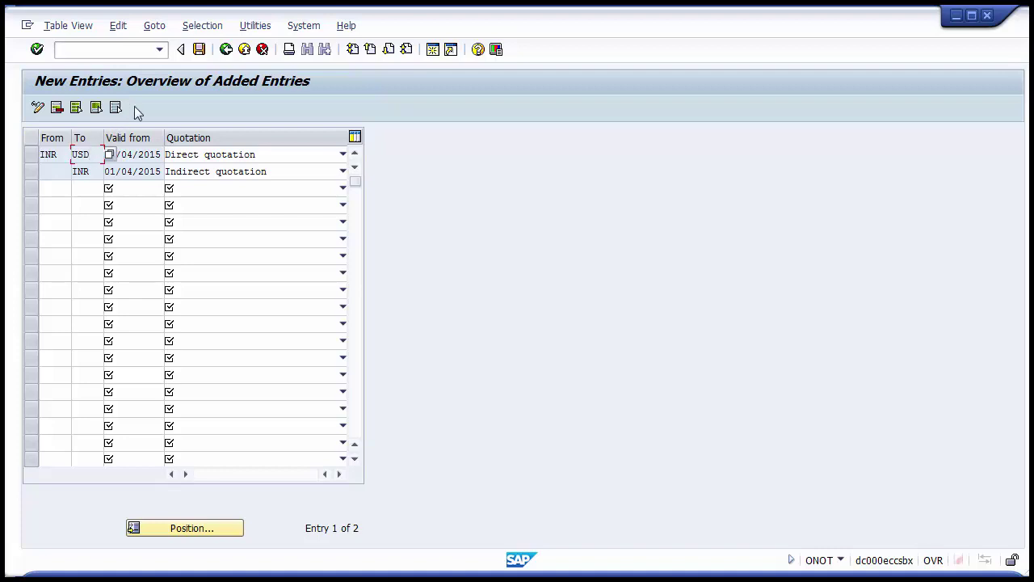
pyautogui.click(199, 50)
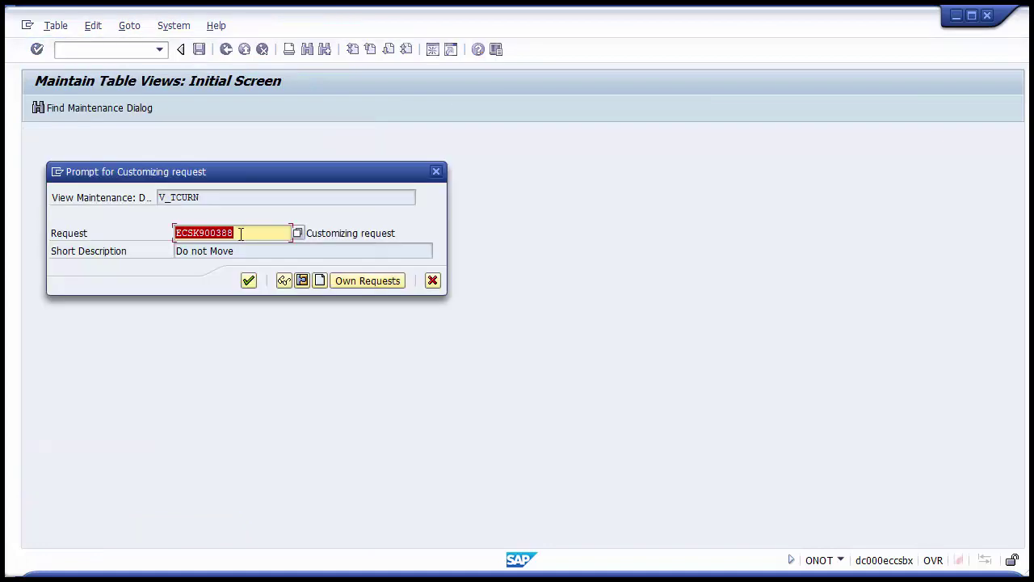
pyautogui.click(248, 282)
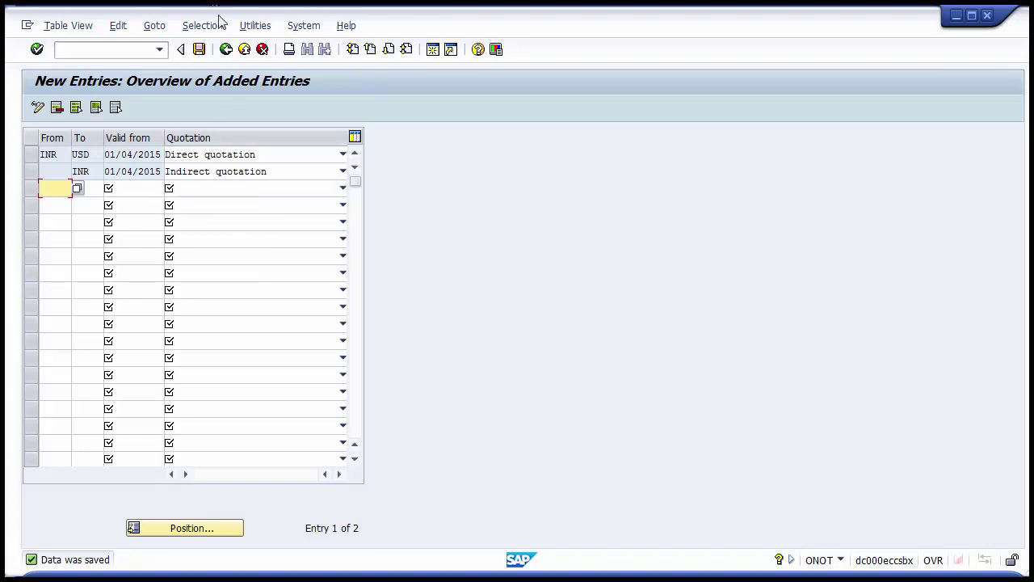
# Return to the IMG structure and open the Enter Prefixes for Direct/Indirect Quotation Exchange Rates activity.
pyautogui.click(225, 51)
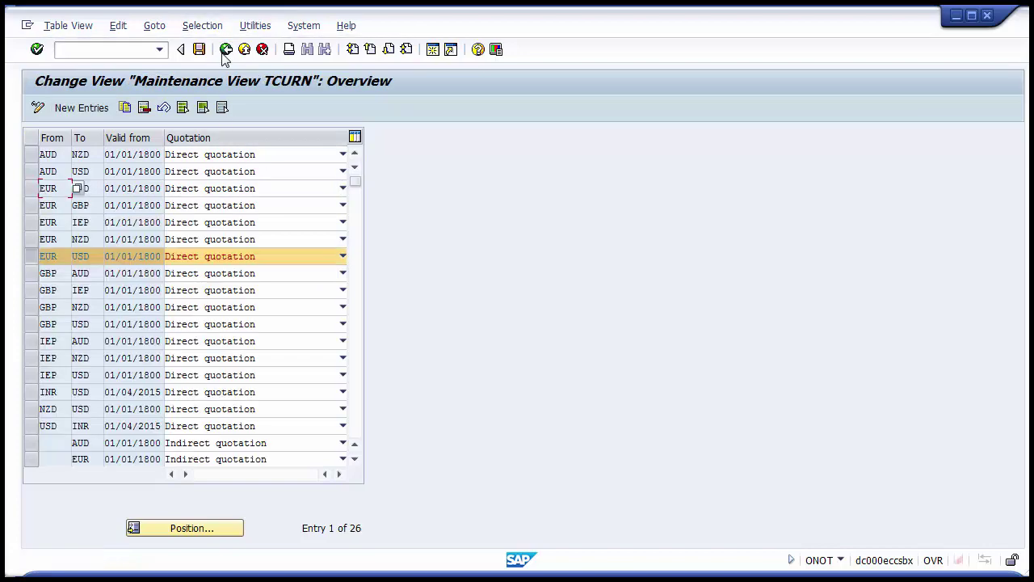
pyautogui.click(225, 51)
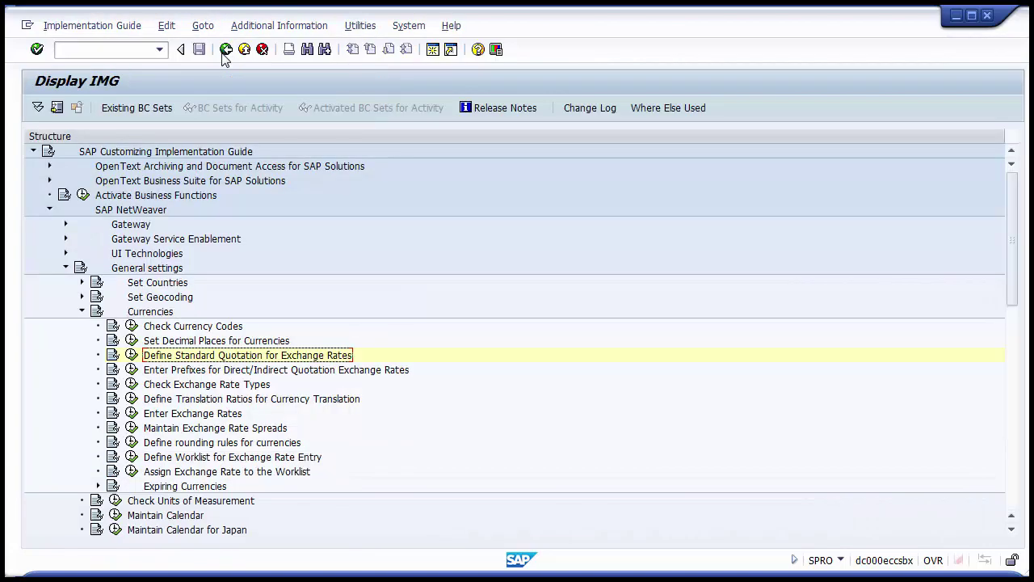
pyautogui.click(188, 371)
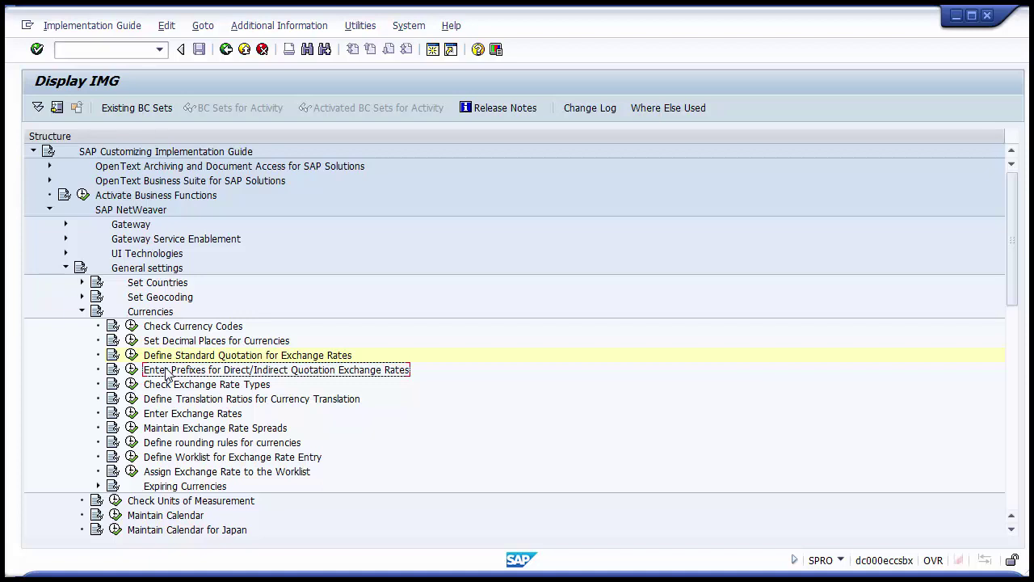
pyautogui.click(132, 369)
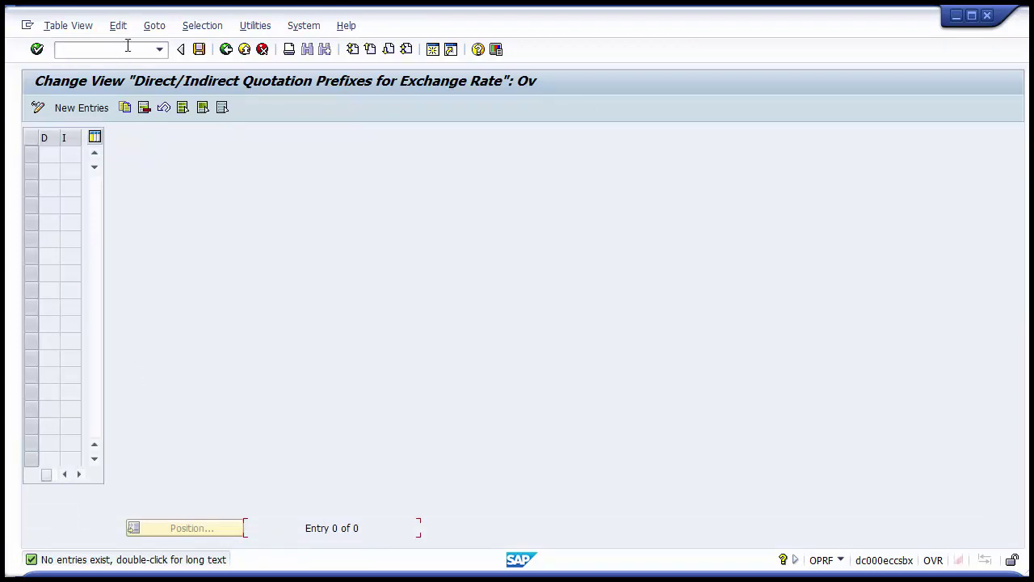
pyautogui.click(225, 53)
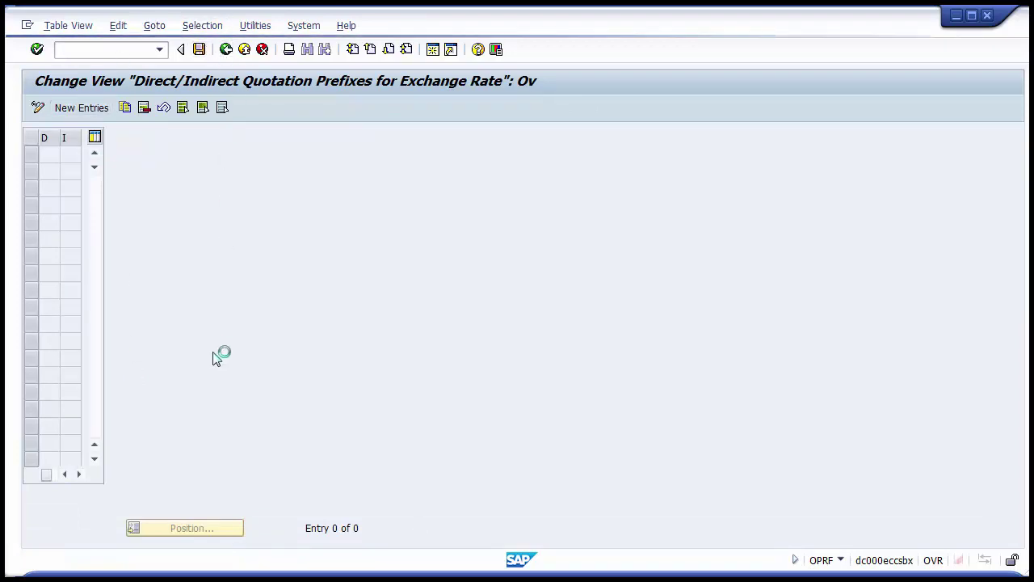
pyautogui.click(131, 370)
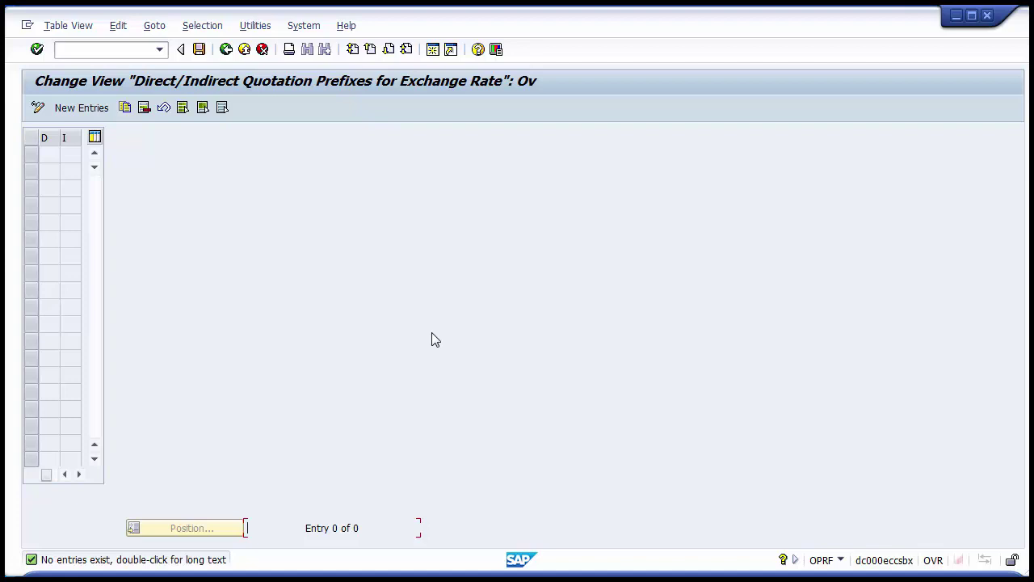
# Add a new prefix entry with a blank direct quotation prefix and / as the indirect quotation prefix, and save it.
pyautogui.click(104, 113)
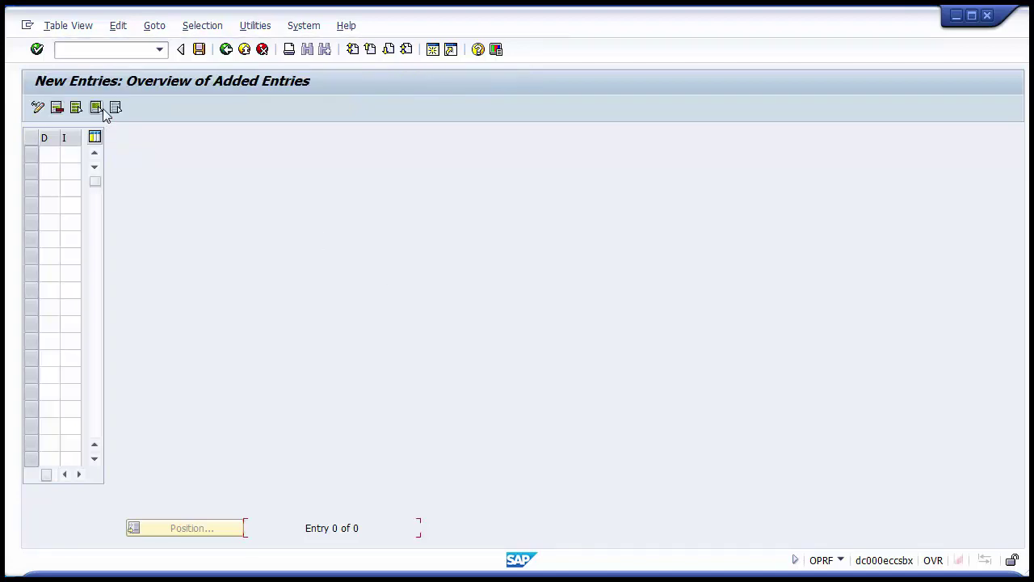
pyautogui.click(54, 159)
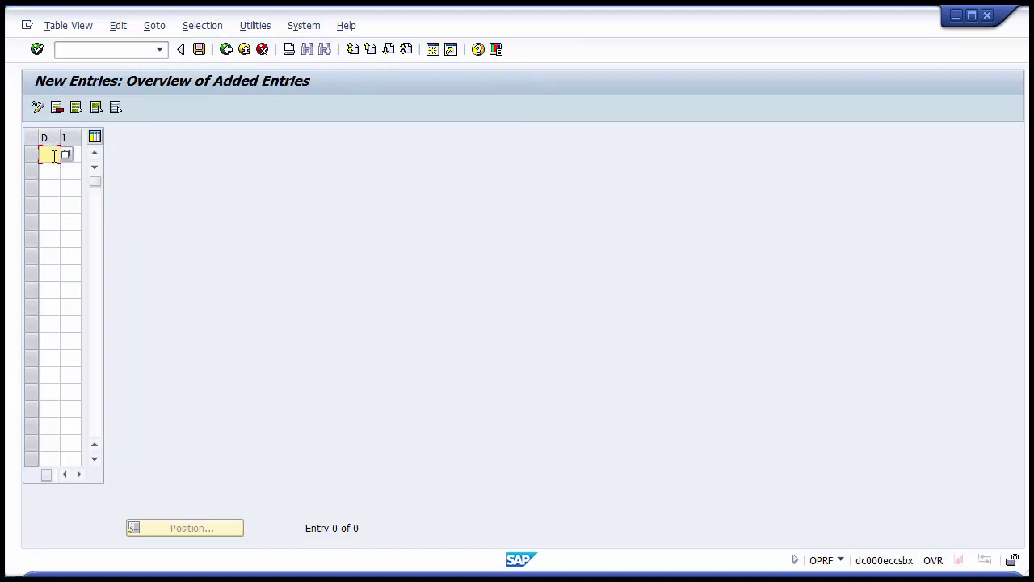
pyautogui.click(55, 191)
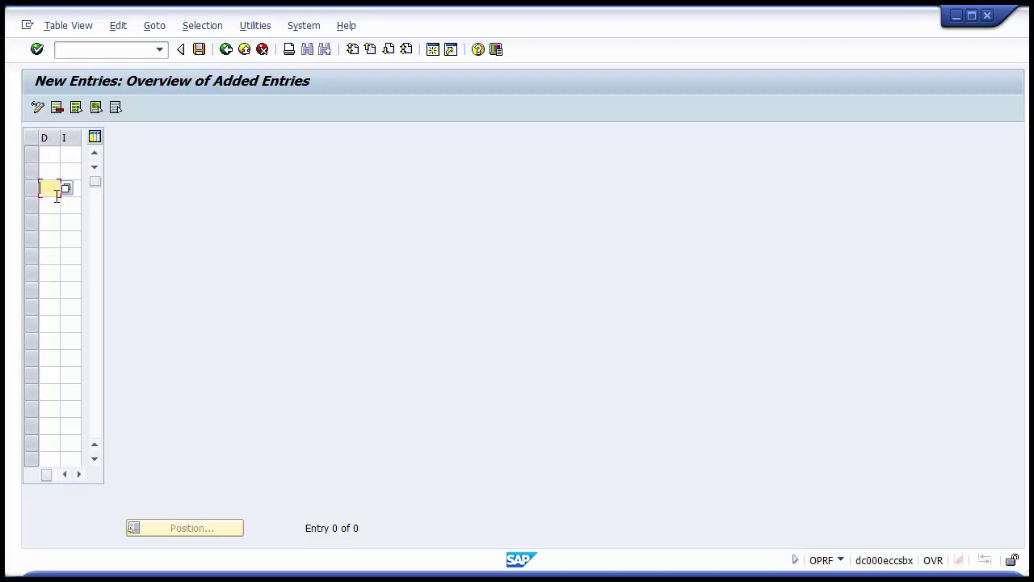
pyautogui.click(70, 157)
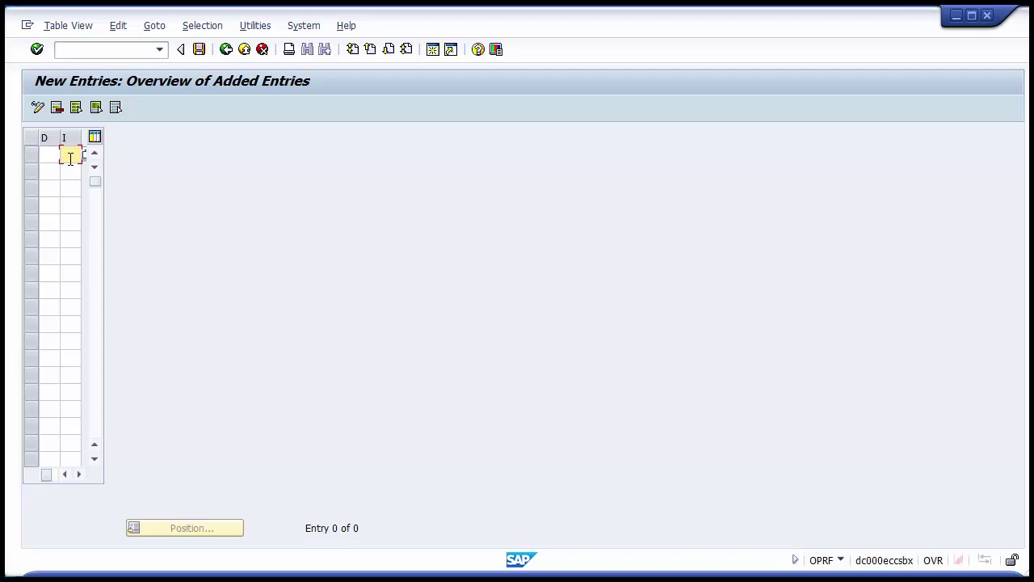
pyautogui.write('/')
pyautogui.click(54, 153)
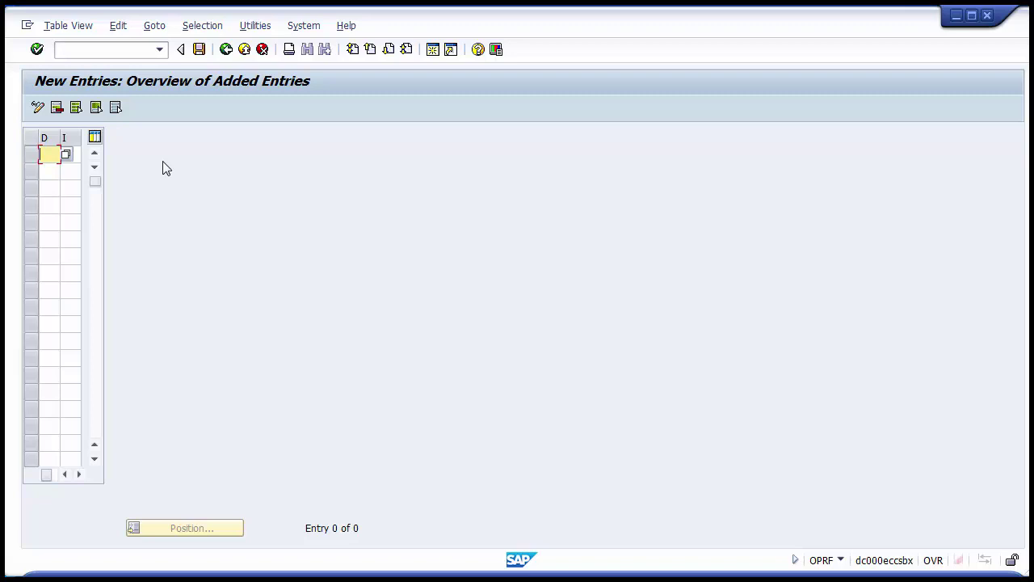
pyautogui.click(68, 171)
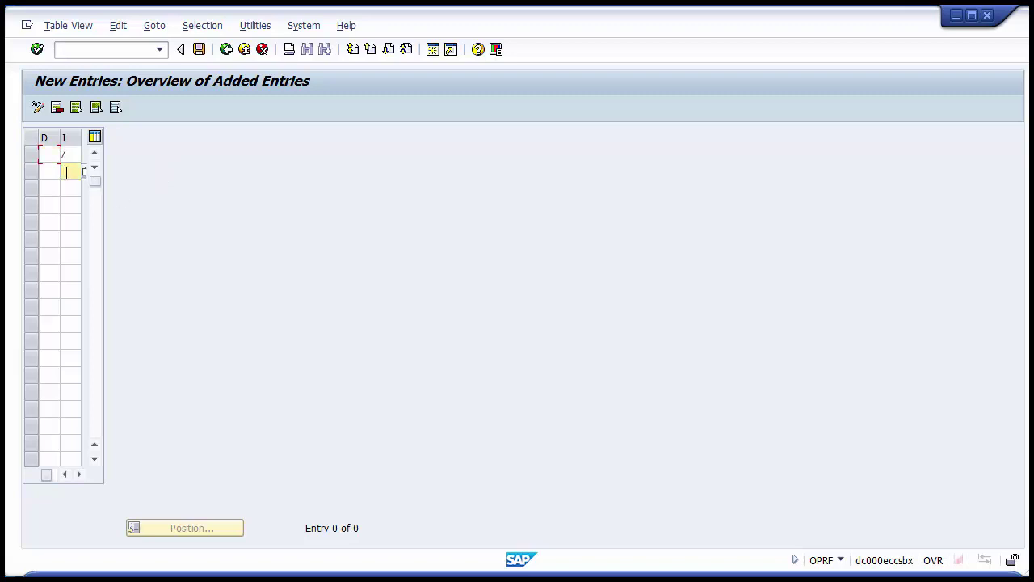
pyautogui.click(51, 154)
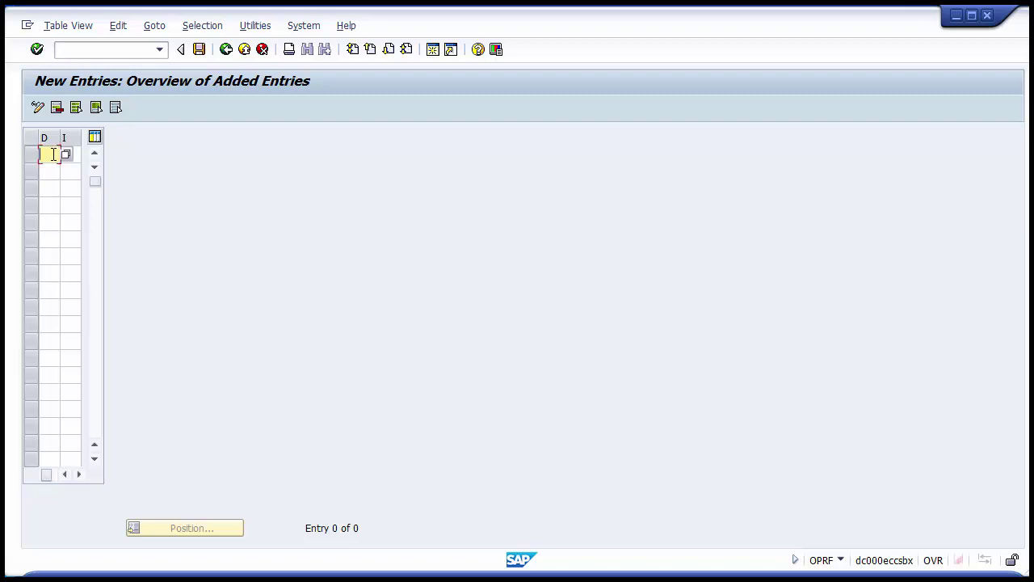
pyautogui.click(75, 170)
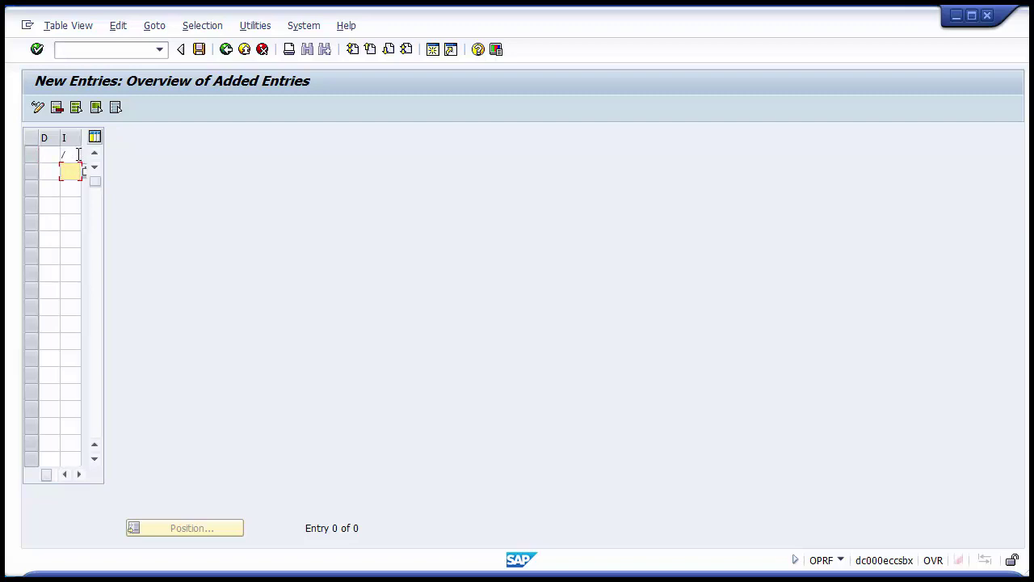
pyautogui.click(74, 154)
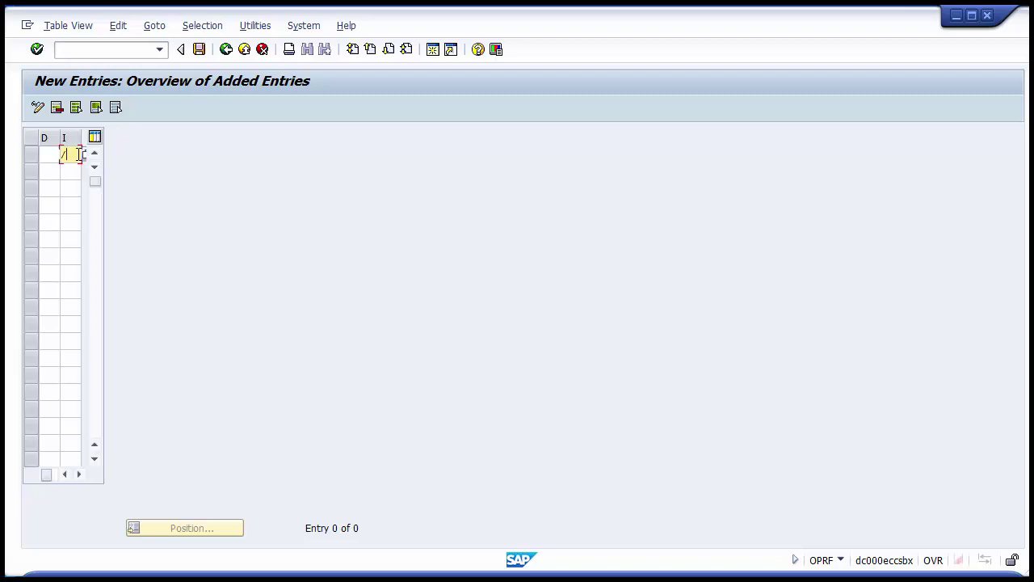
pyautogui.click(199, 51)
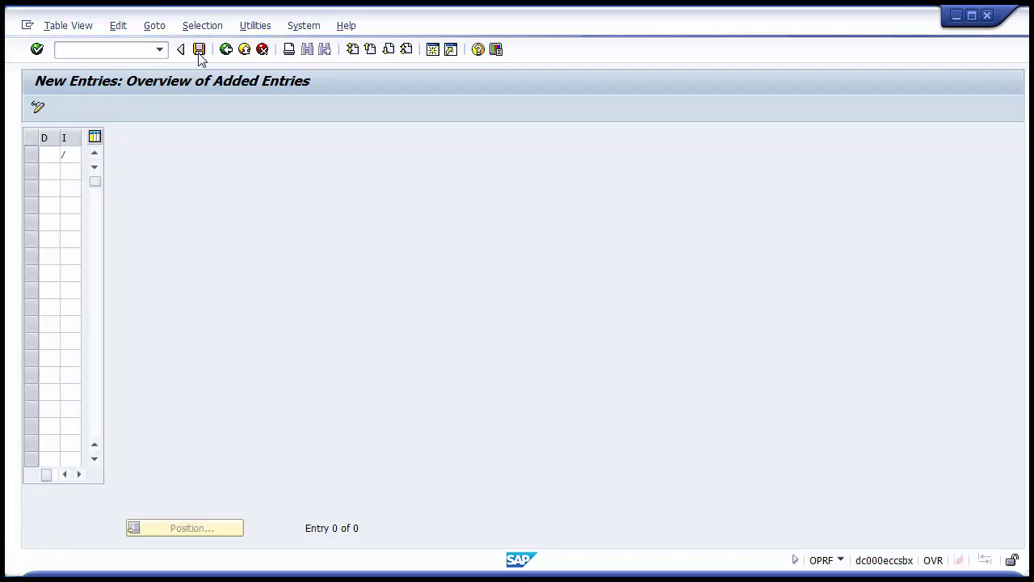
pyautogui.click(247, 285)
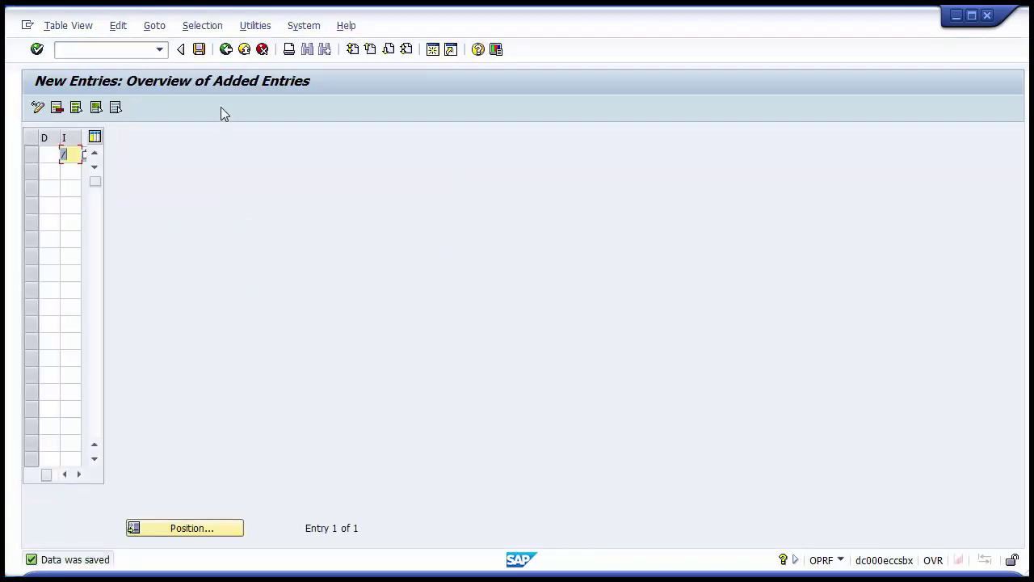
# Return to the IMG structure and open the Check Exchange Rate Types activity.
pyautogui.click(225, 49)
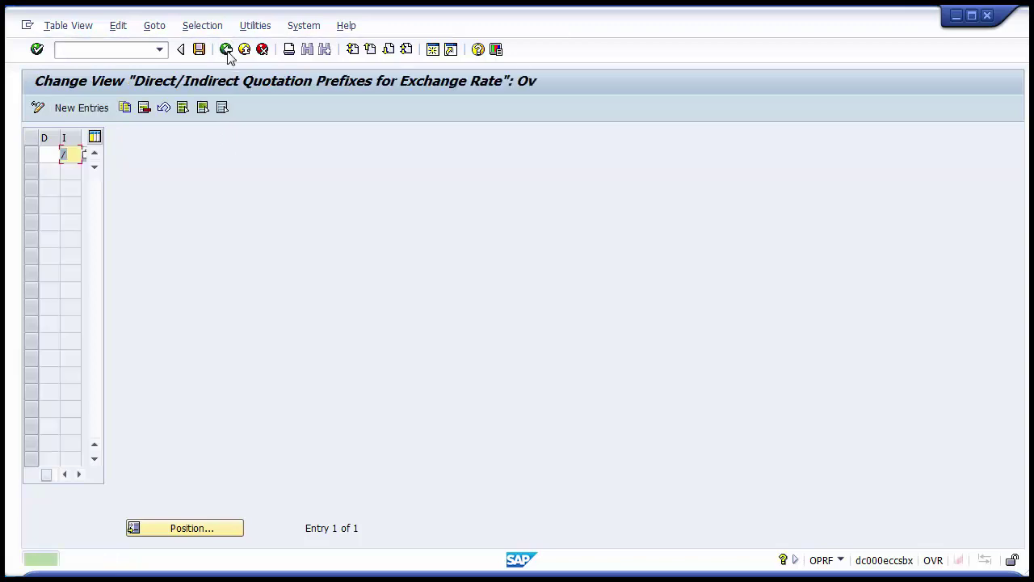
pyautogui.click(224, 48)
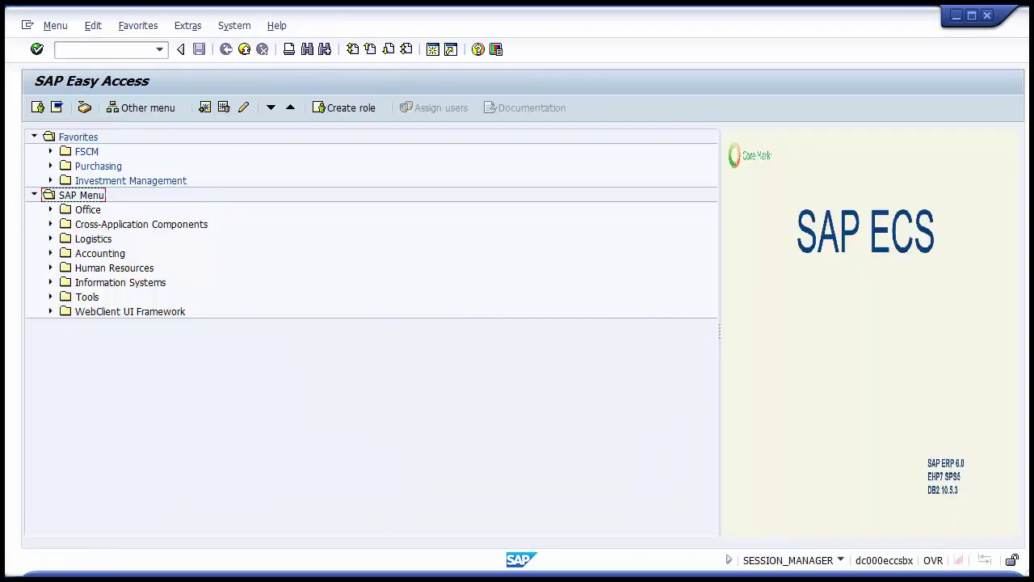
pyautogui.click(421, 577)
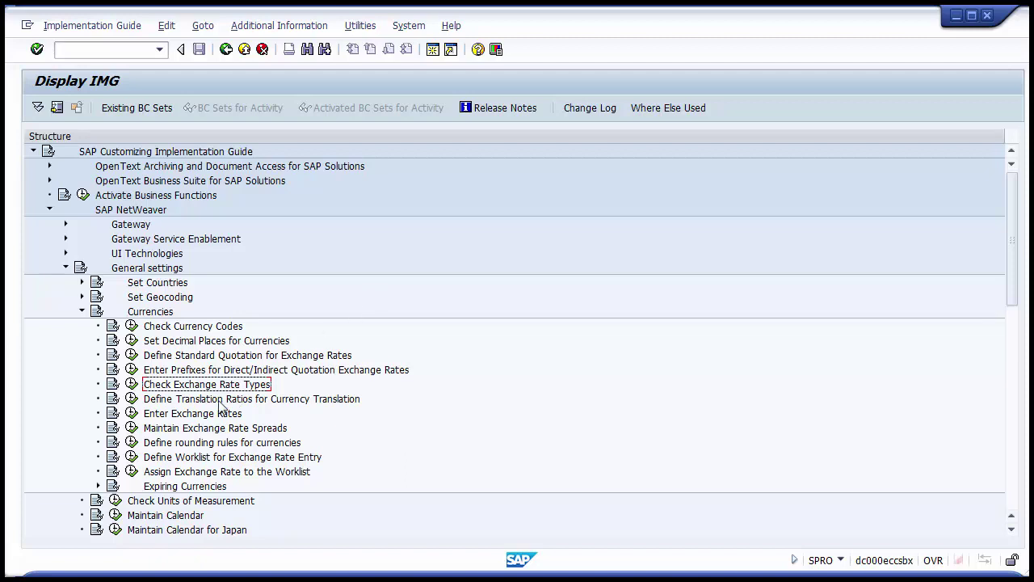
pyautogui.click(131, 385)
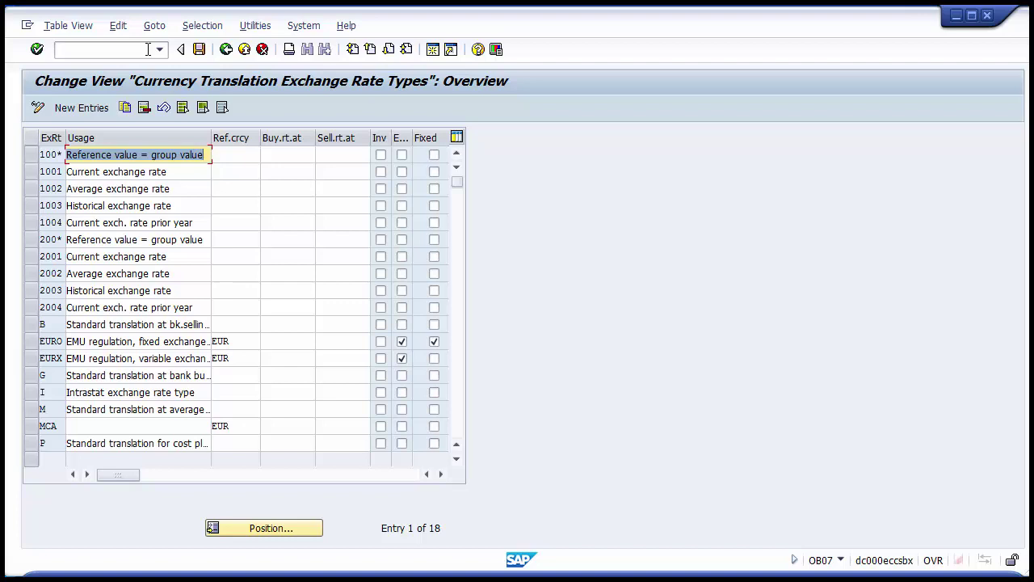
# Mark the rows of exchange rate types B, G and M to review their standard translation usages.
pyautogui.click(32, 324)
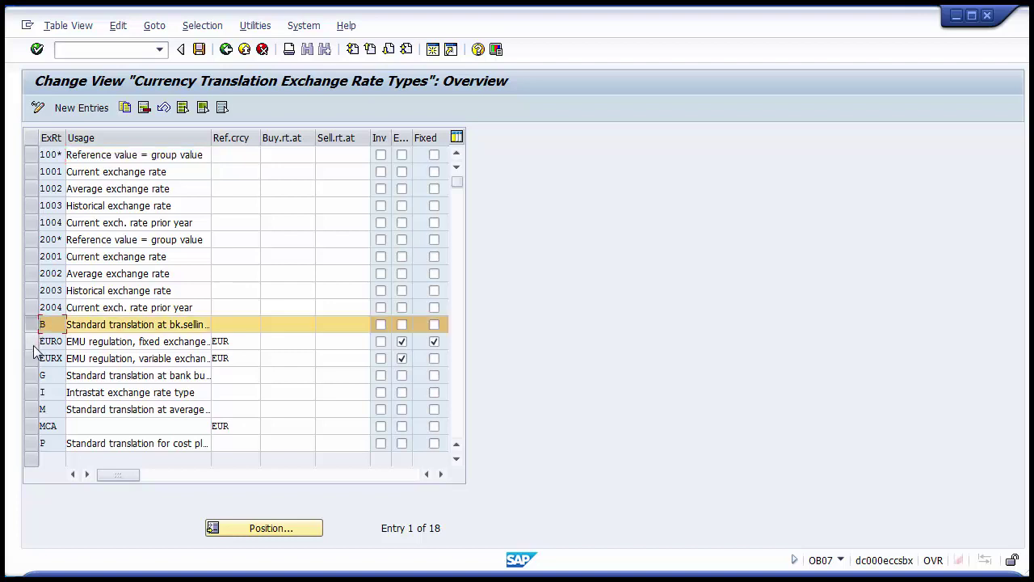
pyautogui.click(32, 375)
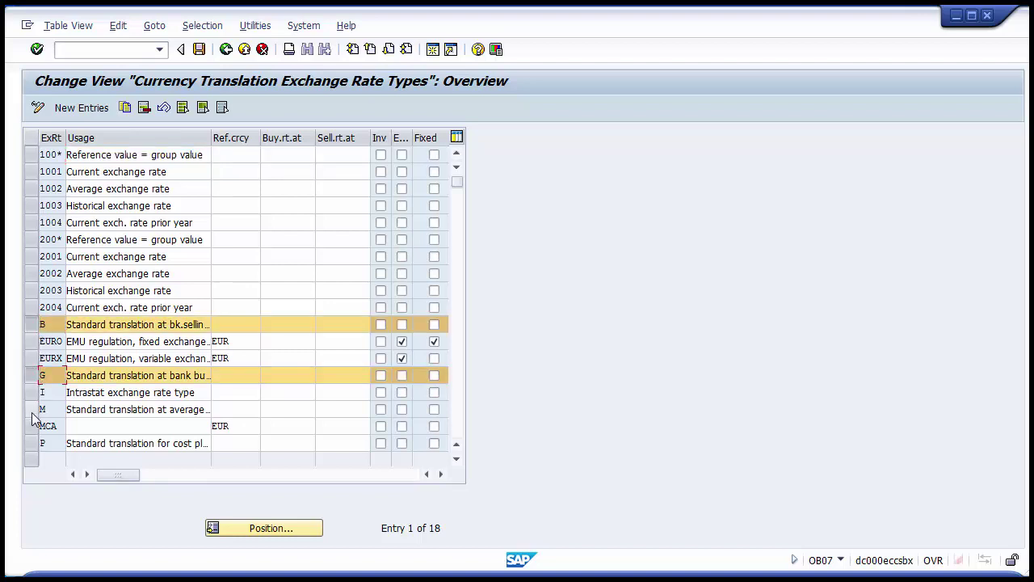
pyautogui.click(31, 410)
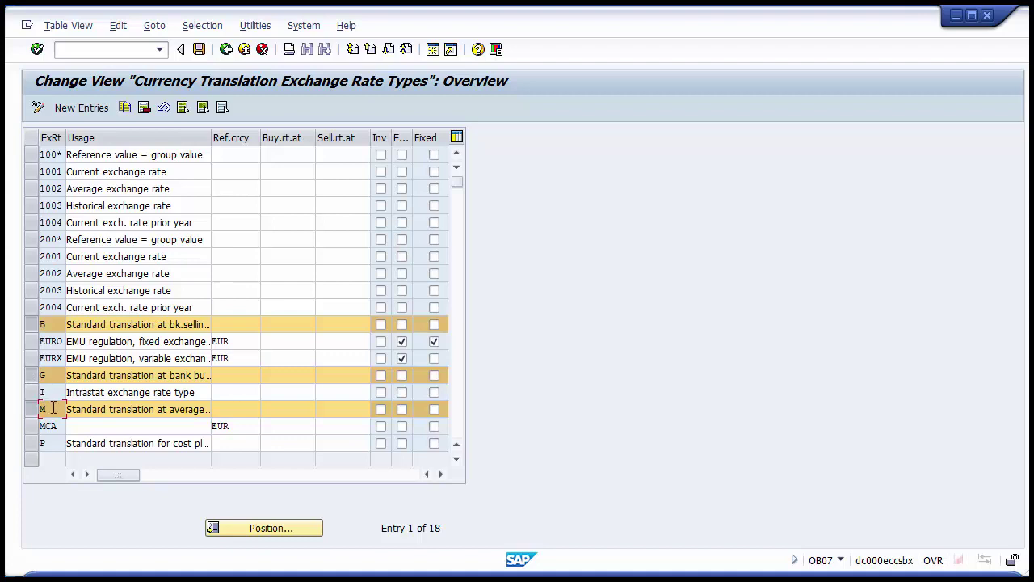
pyautogui.moveTo(53, 409); pyautogui.dragTo(37, 409)
pyautogui.click(75, 411)
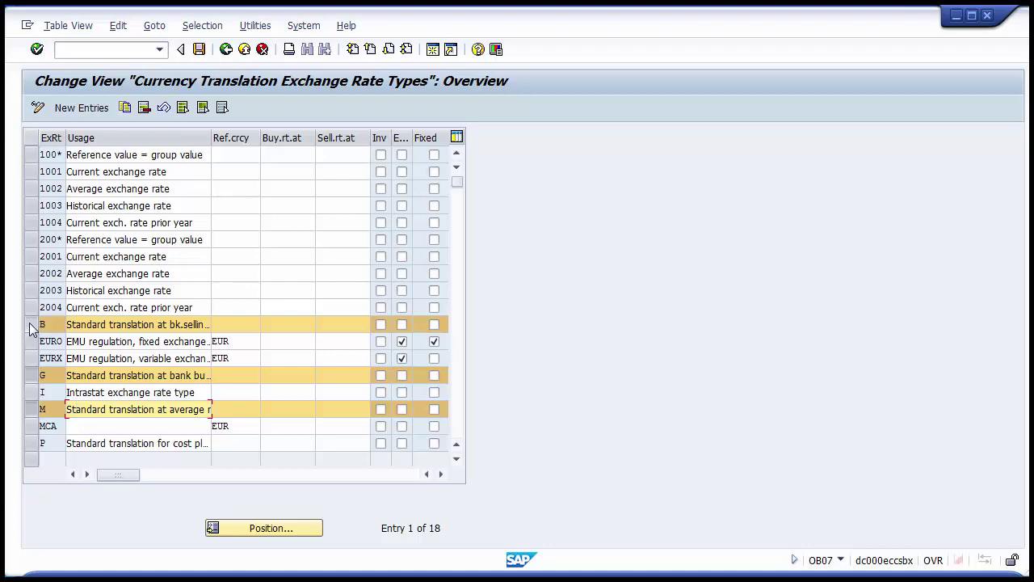
# Deselect exchange rate types B, G and M, and mark only type B.
pyautogui.click(30, 327)
pyautogui.click(30, 376)
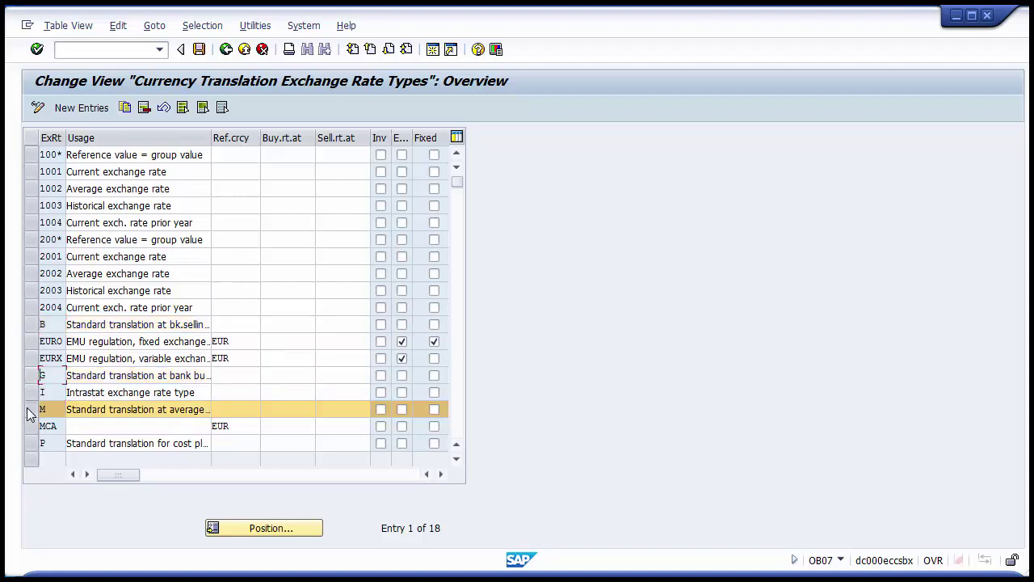
pyautogui.click(30, 409)
pyautogui.click(30, 325)
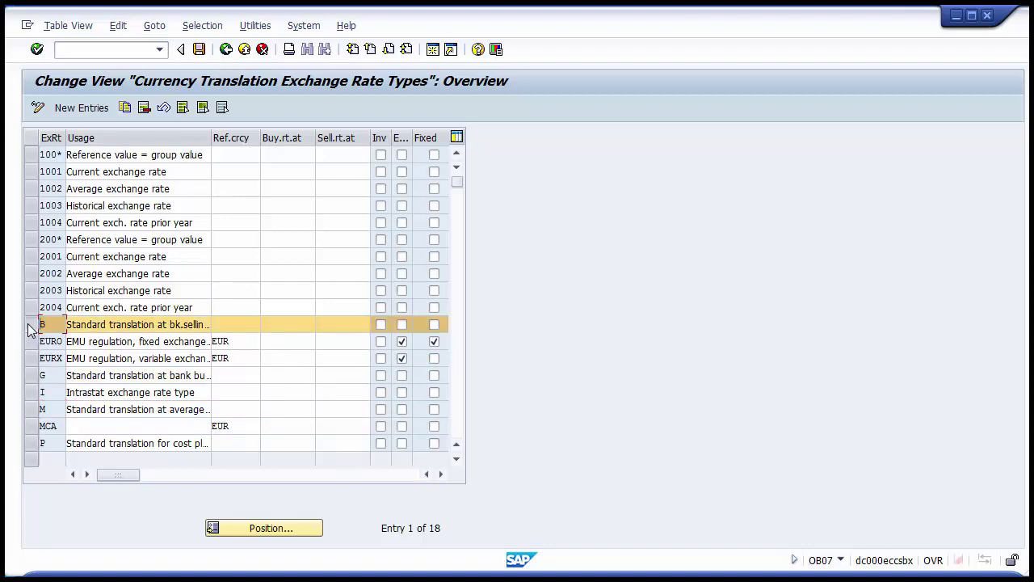
# Unmark exchange rate type B, and mark and unmark types G and M in turn to review their usages.
pyautogui.click(30, 326)
pyautogui.click(30, 377)
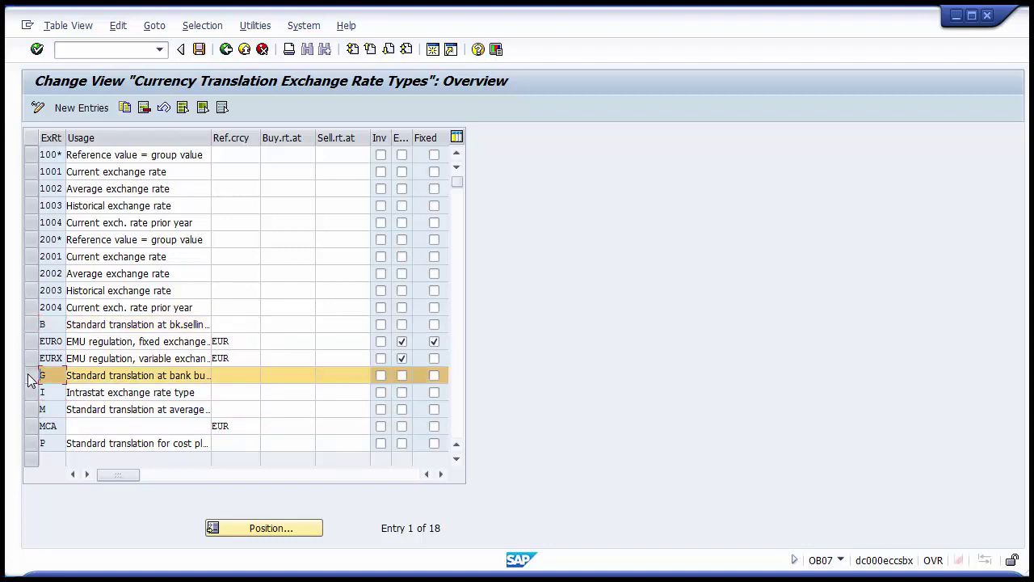
pyautogui.click(30, 376)
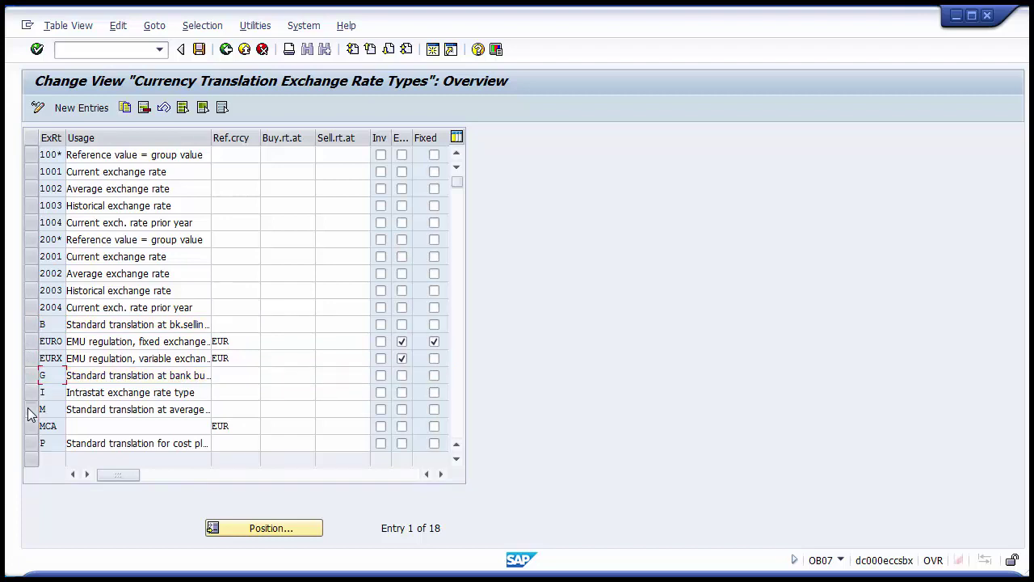
pyautogui.click(30, 409)
pyautogui.click(30, 409)
pyautogui.click(53, 325)
# Return to the IMG structure, open Define Translation Ratios for Currency Translation, and accept the warning about changing translation factors.
pyautogui.click(226, 50)
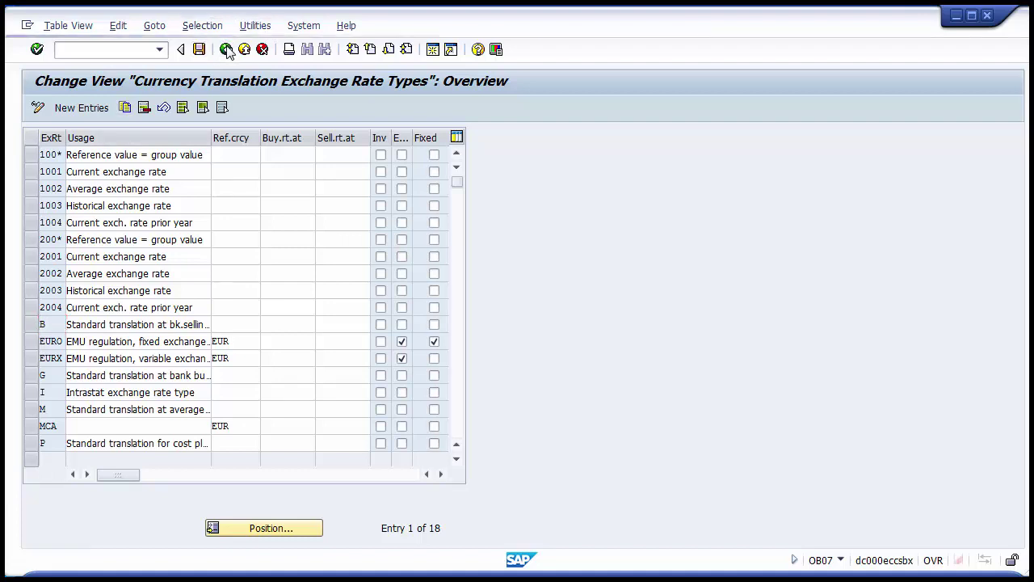
pyautogui.hotkey('alt', 'Tab')
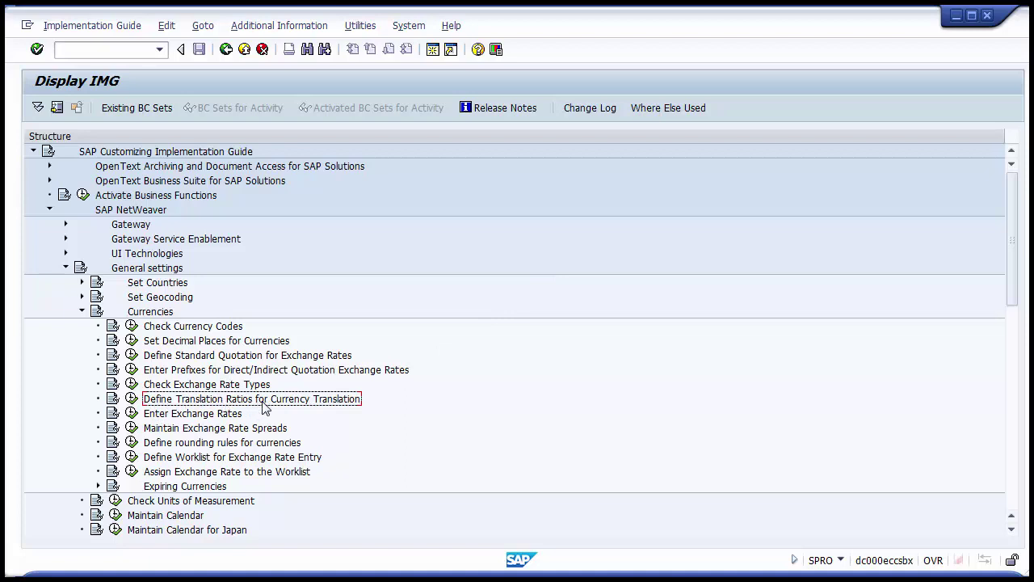
pyautogui.click(133, 399)
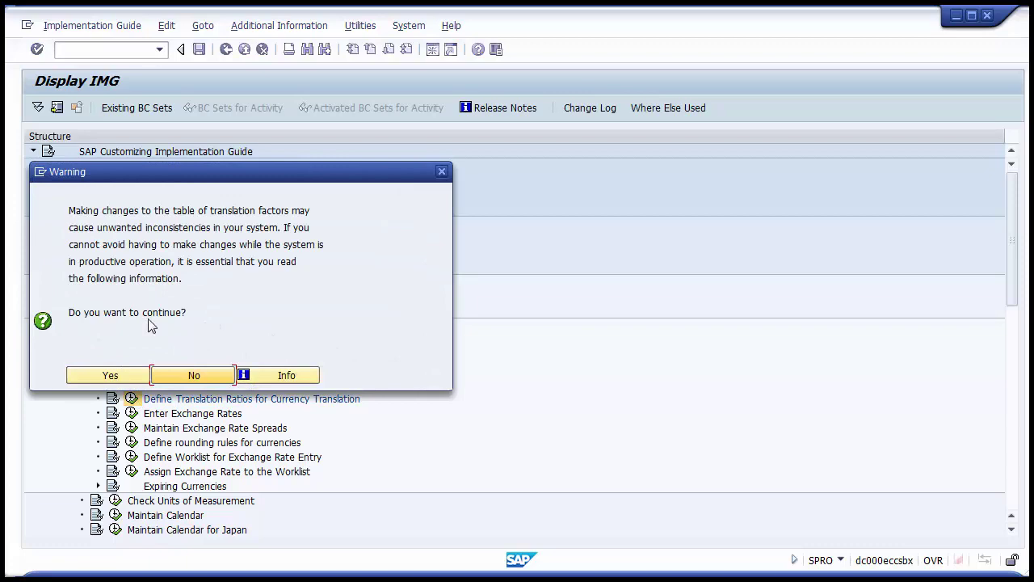
pyautogui.click(111, 378)
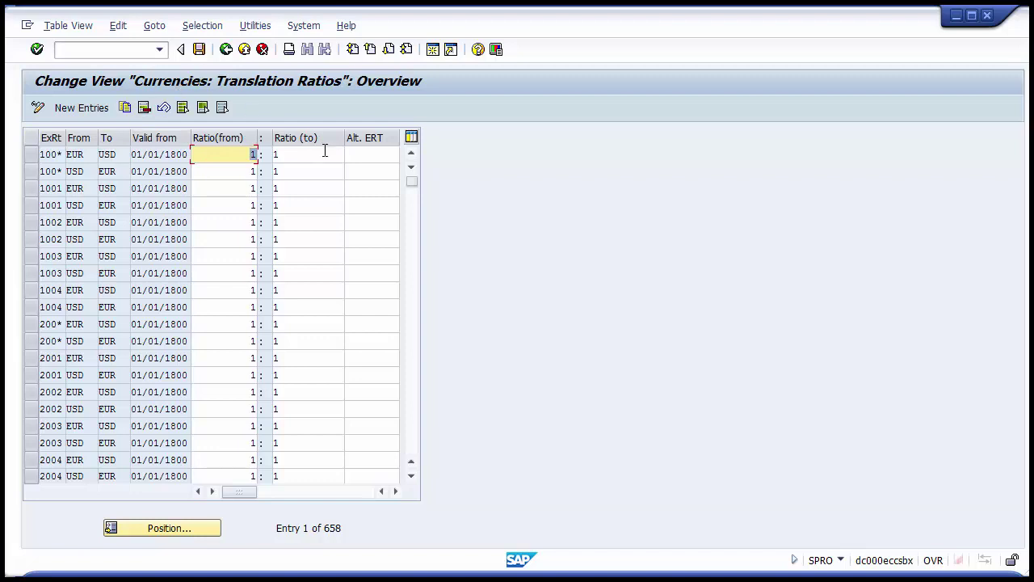
# Examine the first translation ratio row's currencies, validity date, from and to ratios, and alternative exchange rate type.
pyautogui.click(367, 156)
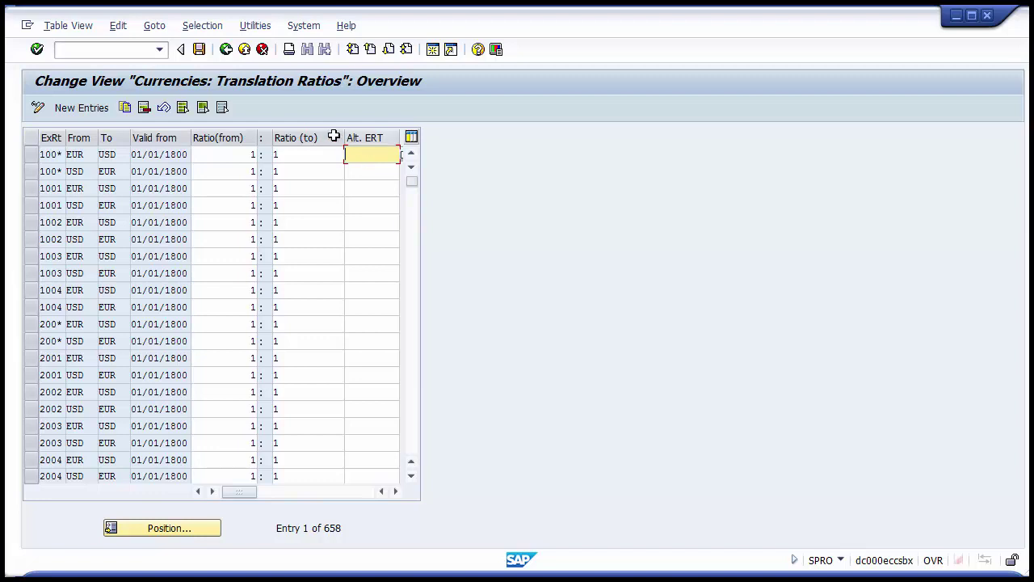
pyautogui.click(187, 154)
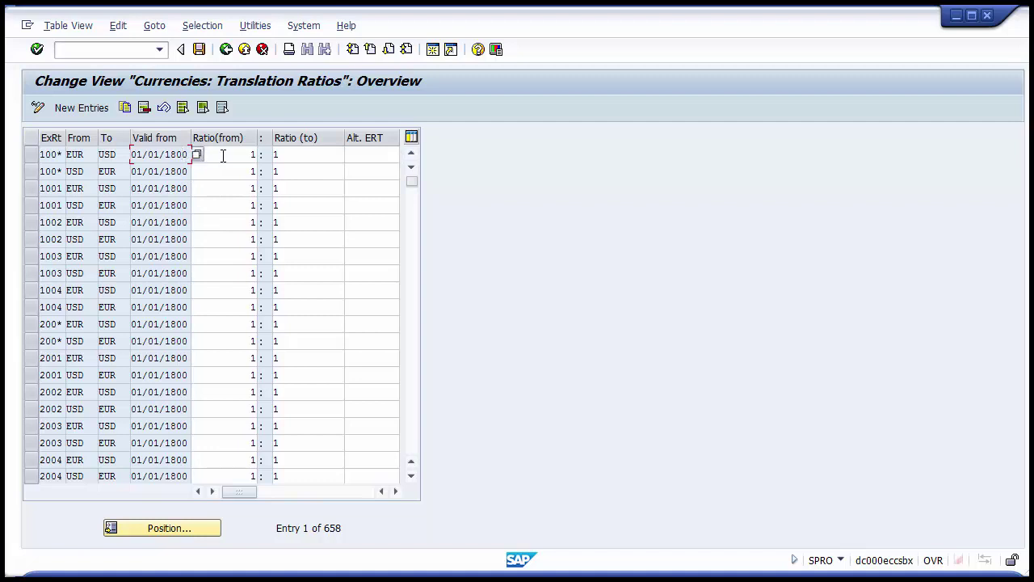
pyautogui.click(223, 154)
pyautogui.click(298, 155)
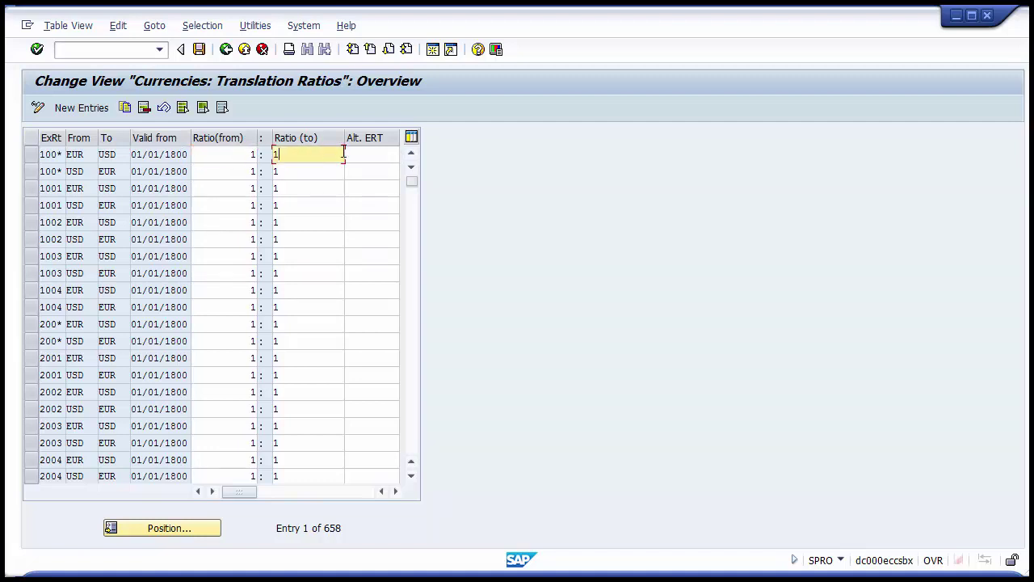
pyautogui.click(367, 155)
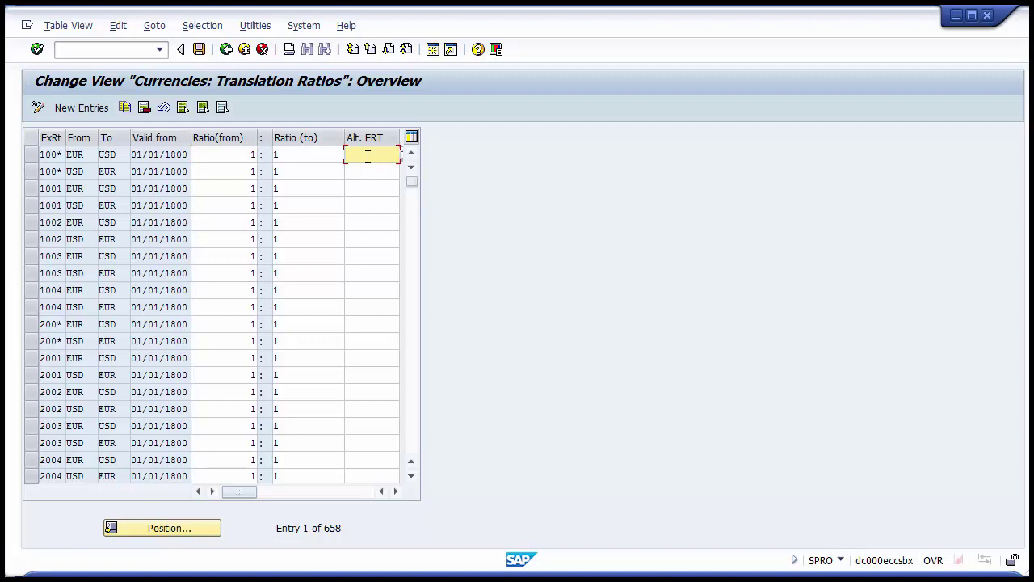
pyautogui.click(90, 154)
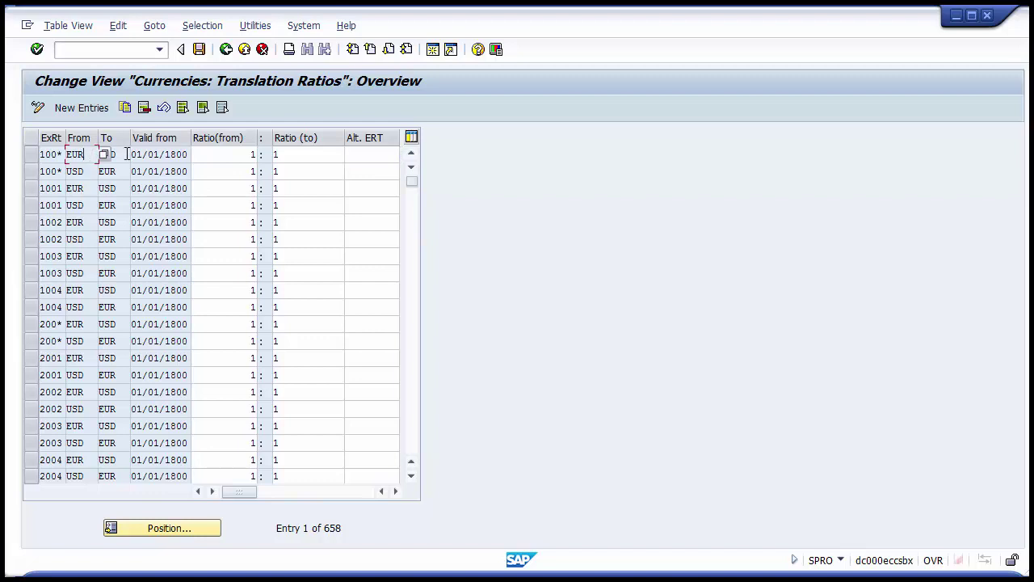
pyautogui.click(127, 154)
# Start a new translation ratio entry for exchange rate type M from DEM to FRF, valid from 01011999.
pyautogui.click(80, 107)
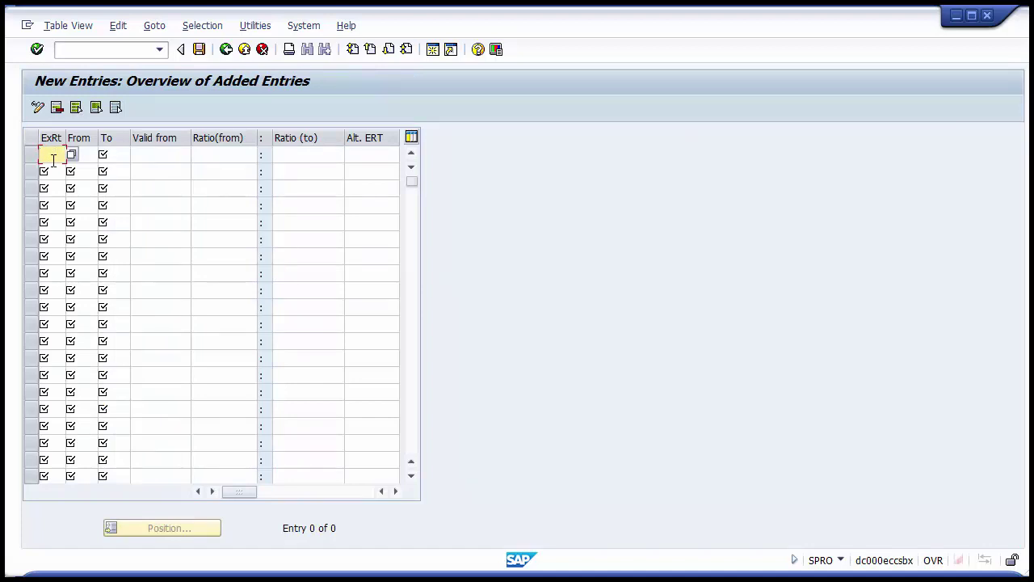
pyautogui.write('M')
pyautogui.click(83, 154)
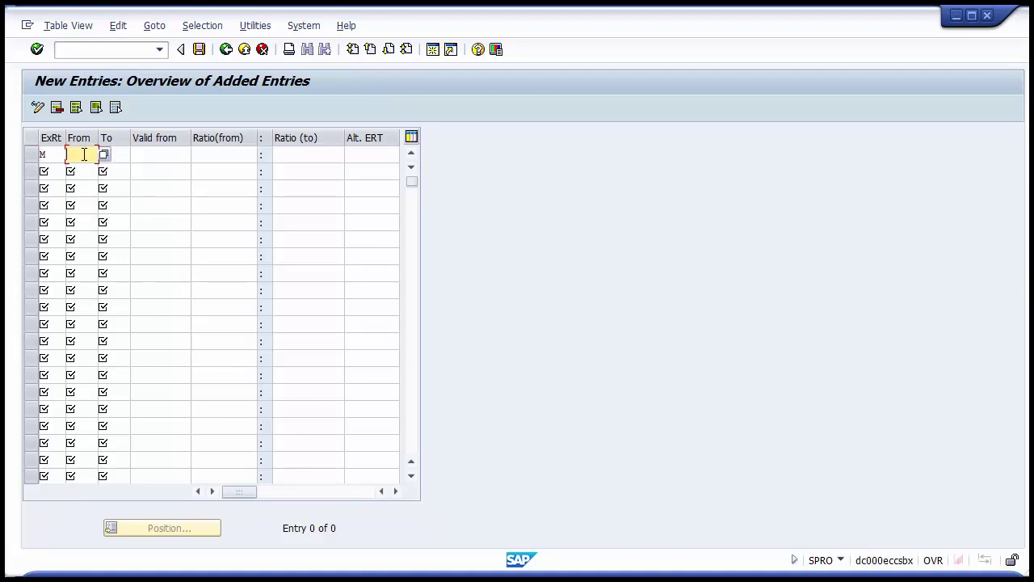
pyautogui.write('DEM')
pyautogui.click(126, 159)
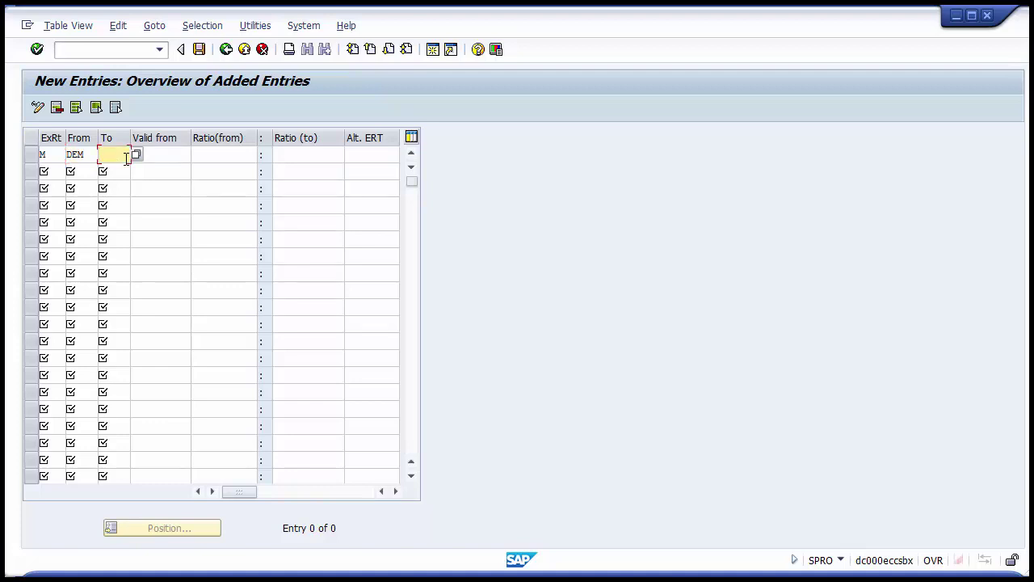
pyautogui.write('FRF')
pyautogui.click(162, 149)
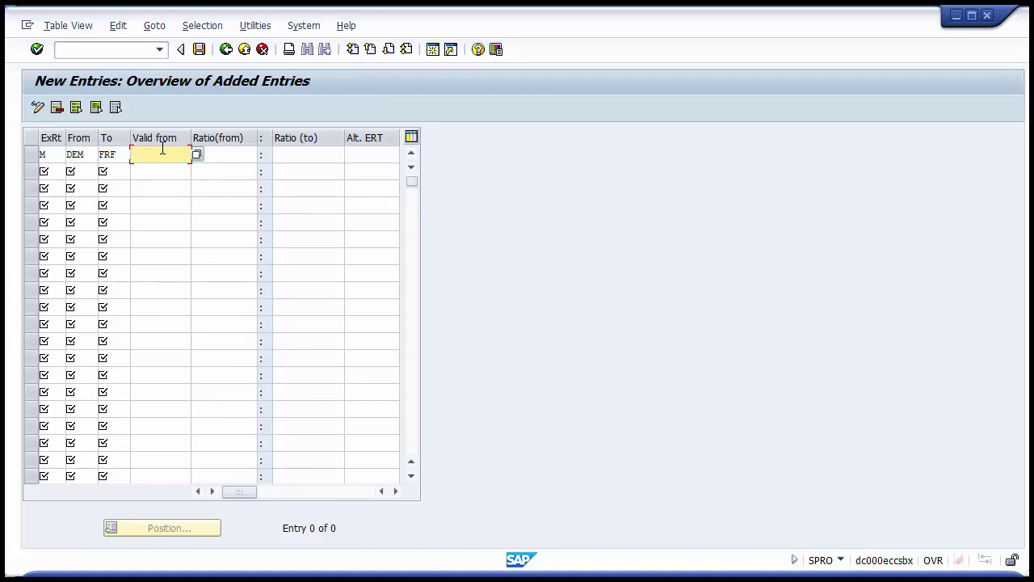
pyautogui.write('01011999')
# Set the new entry's ratio to 1:1 and its alternative exchange rate type to EUR.
pyautogui.click(224, 153)
pyautogui.press('Tab')
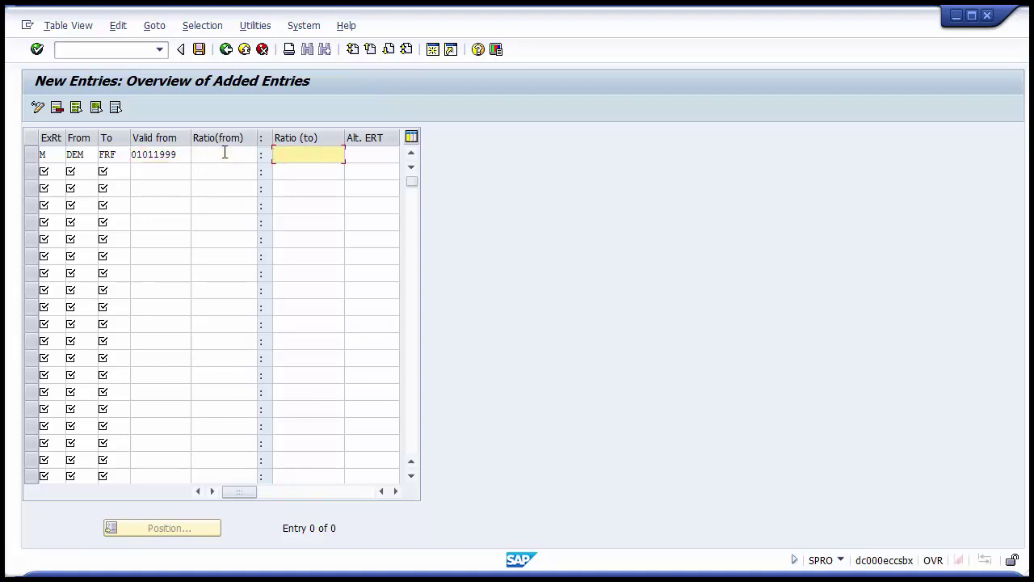
pyautogui.click(225, 154)
pyautogui.write('1')
pyautogui.press('Tab')
pyautogui.write('1')
pyautogui.press('Tab')
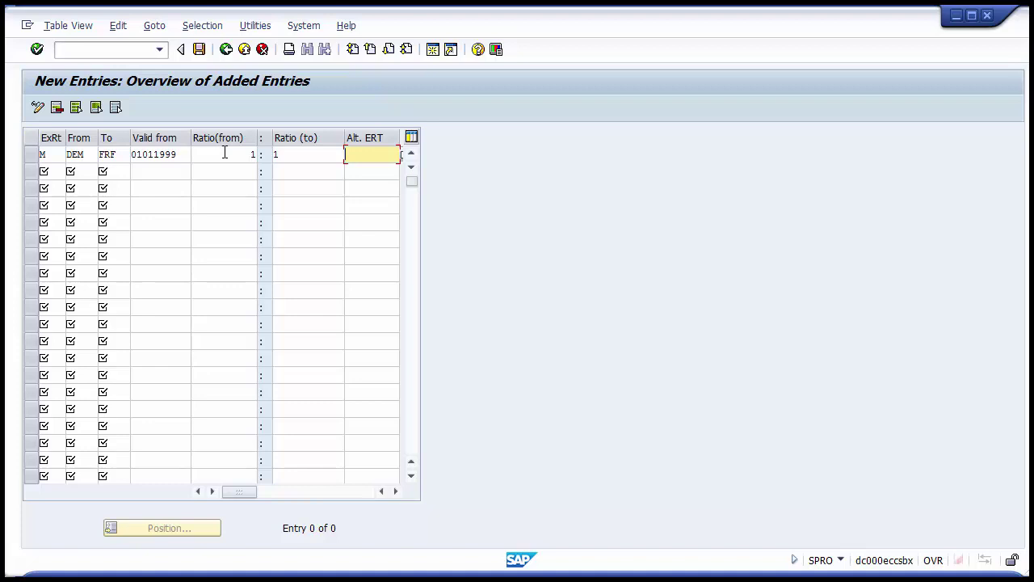
pyautogui.write('EUR')
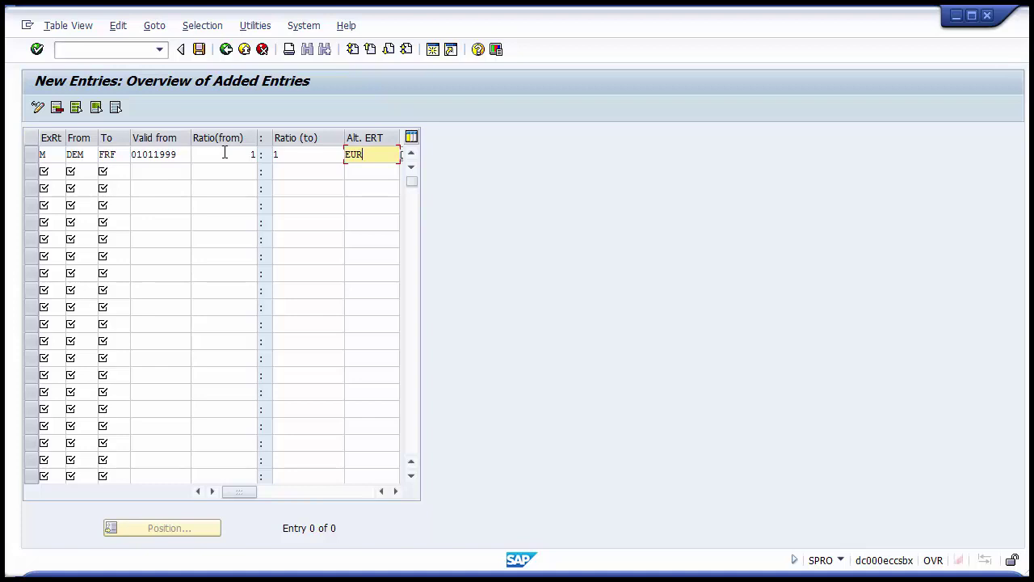
# Examine the new entry's exchange rate type, source and target currencies, and alternative exchange rate type.
pyautogui.click(124, 155)
pyautogui.click(76, 154)
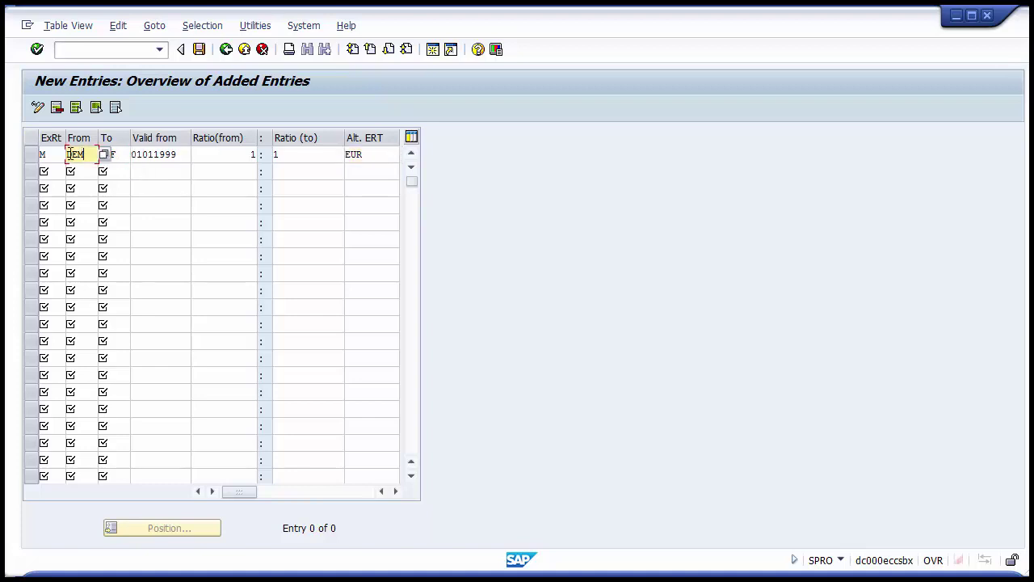
pyautogui.click(58, 154)
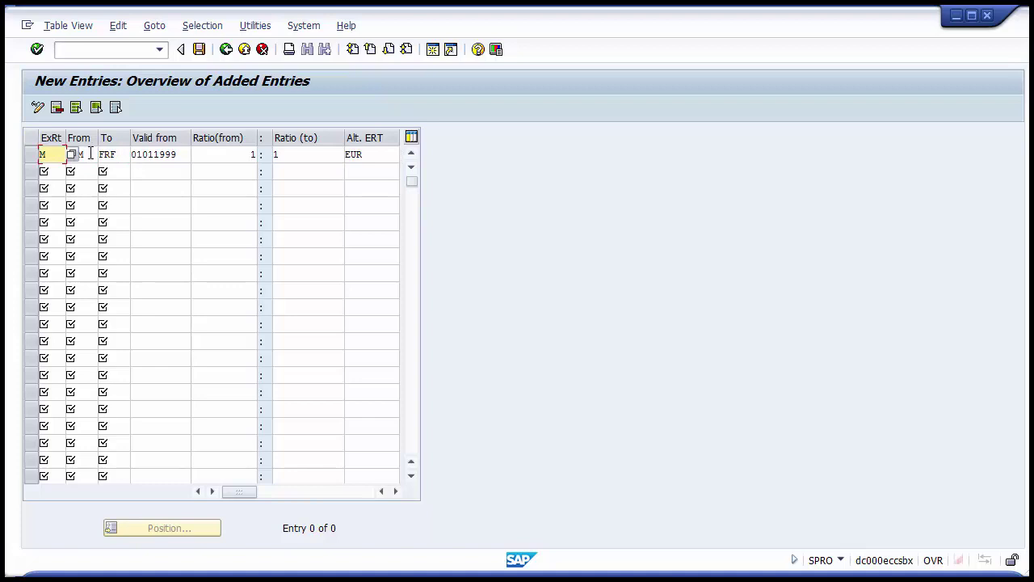
pyautogui.click(90, 153)
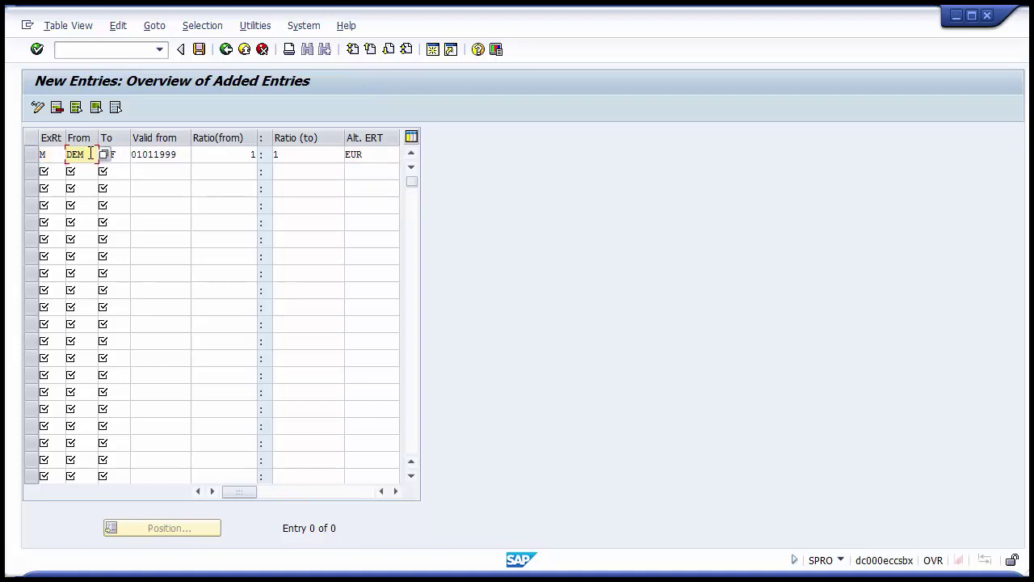
pyautogui.click(121, 154)
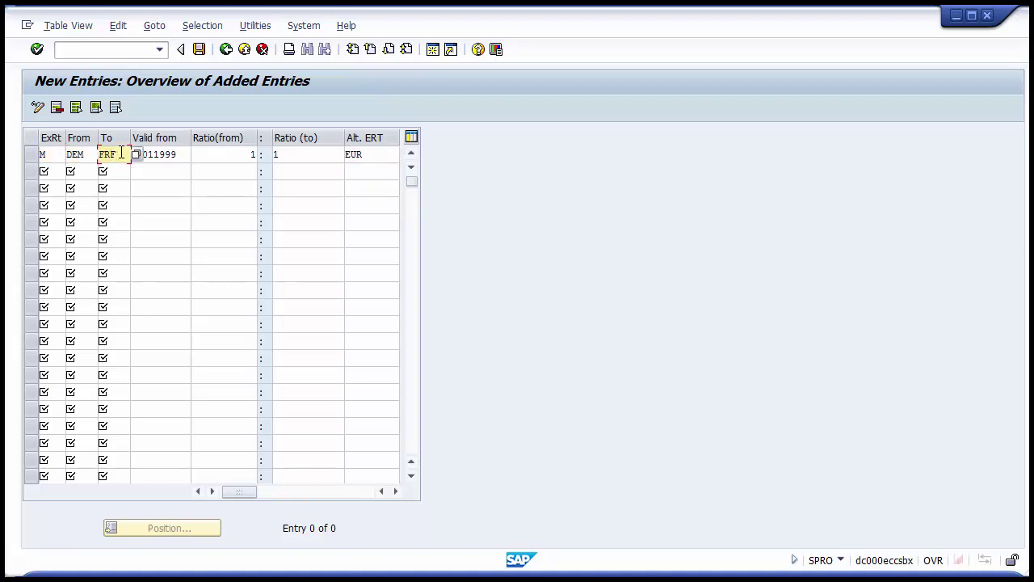
pyautogui.hotkey('shift', 'Tab')
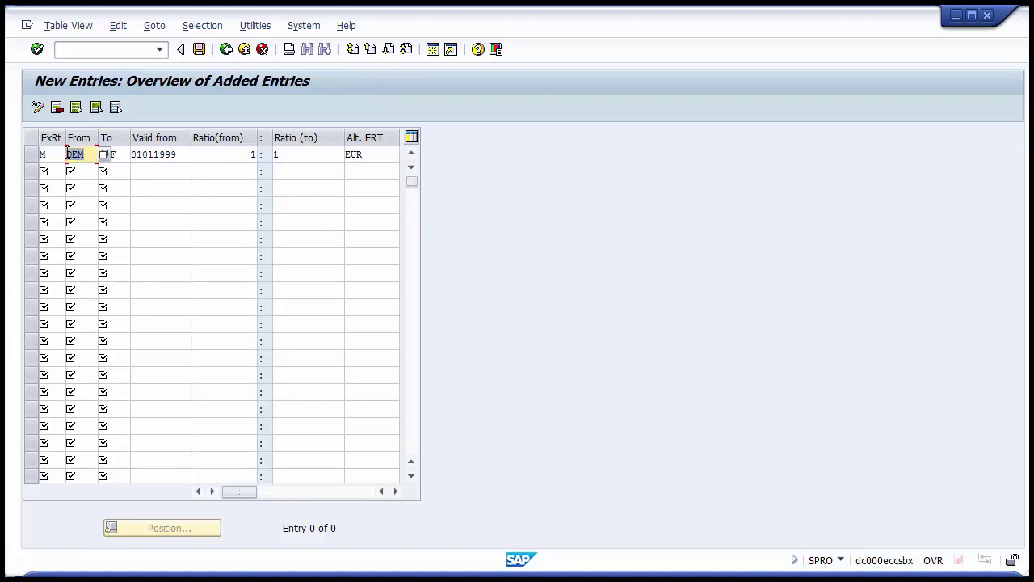
pyautogui.click(126, 154)
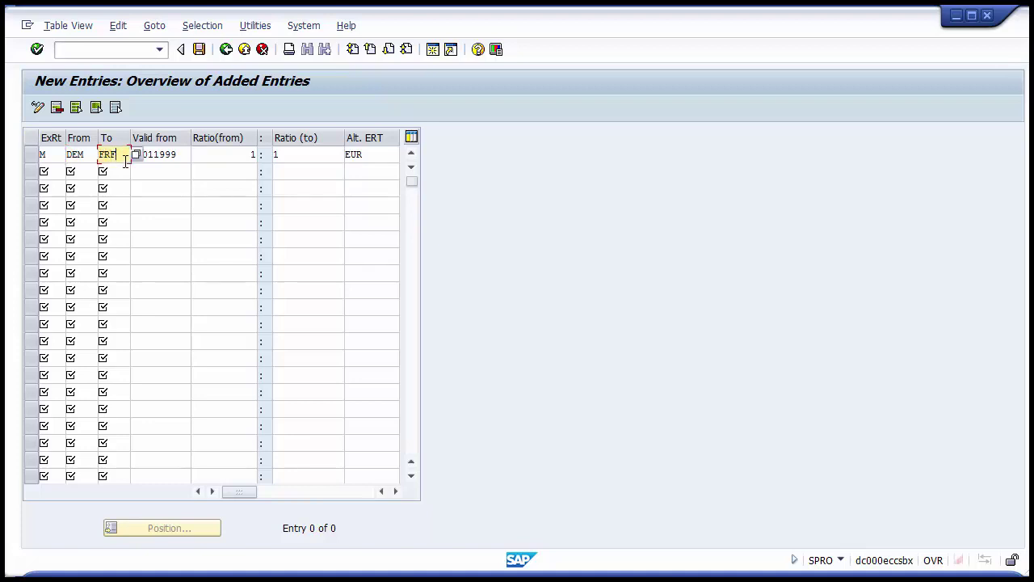
pyautogui.click(378, 154)
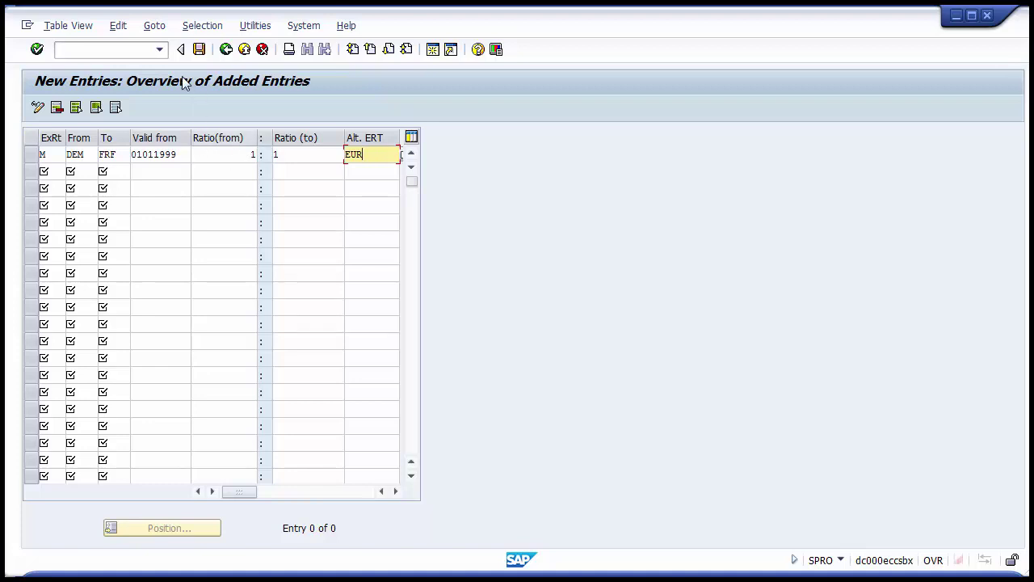
# Save the DEM to FRF entry with exchange rate type B and alternative type EURO, and recheck its ratio and currencies.
pyautogui.click(199, 51)
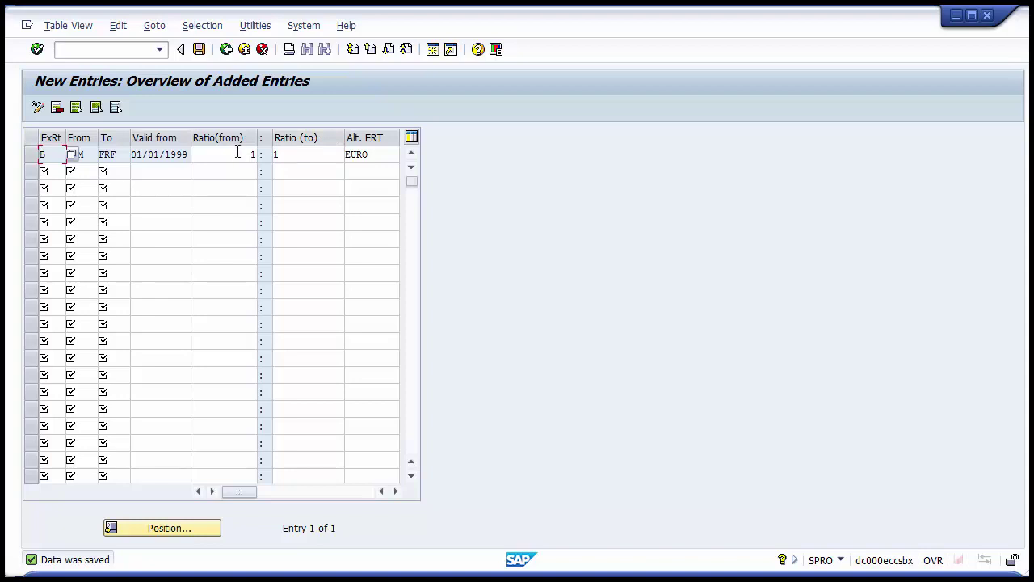
pyautogui.click(291, 154)
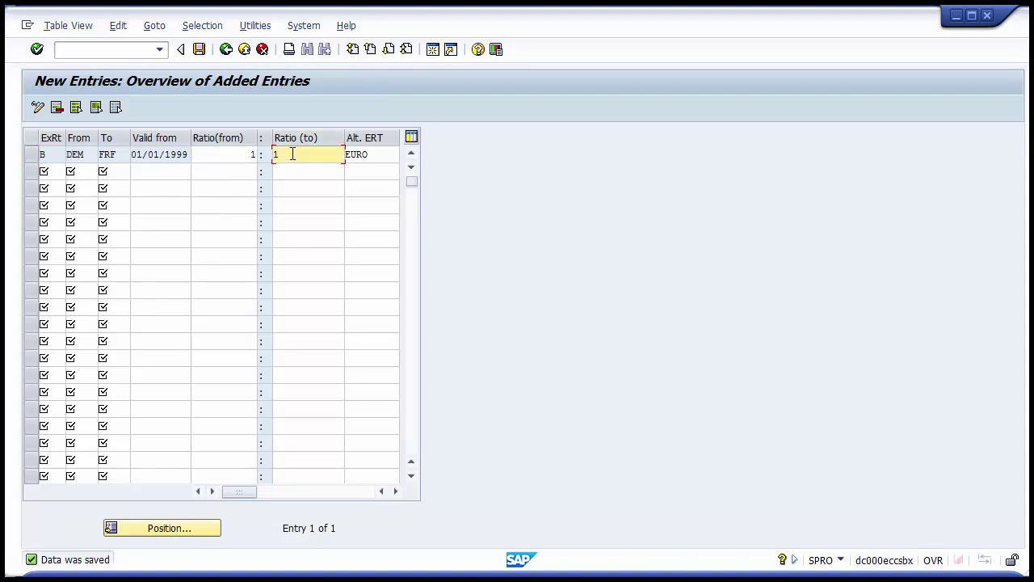
pyautogui.click(383, 161)
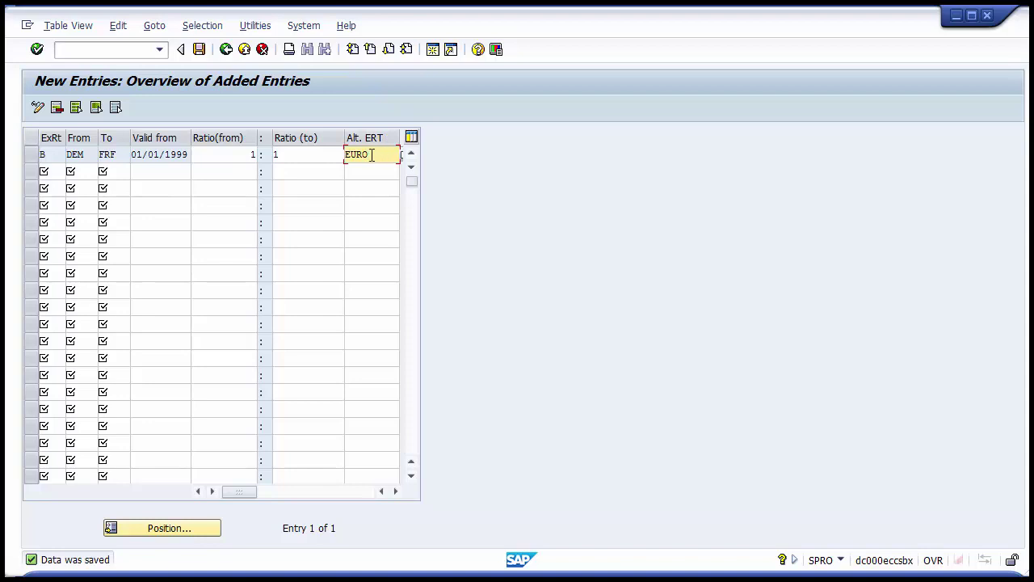
pyautogui.doubleClick(66, 156)
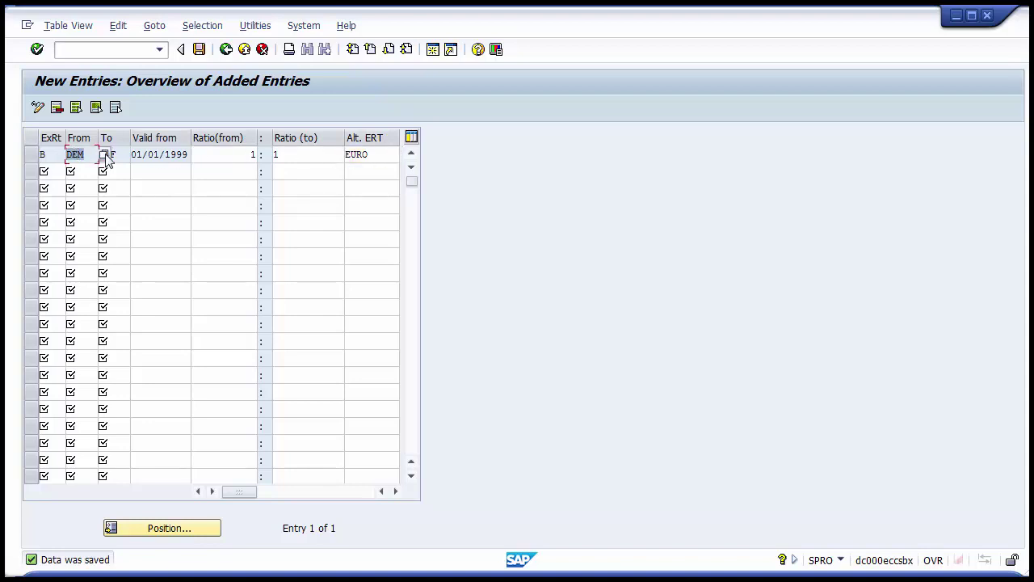
pyautogui.doubleClick(105, 155)
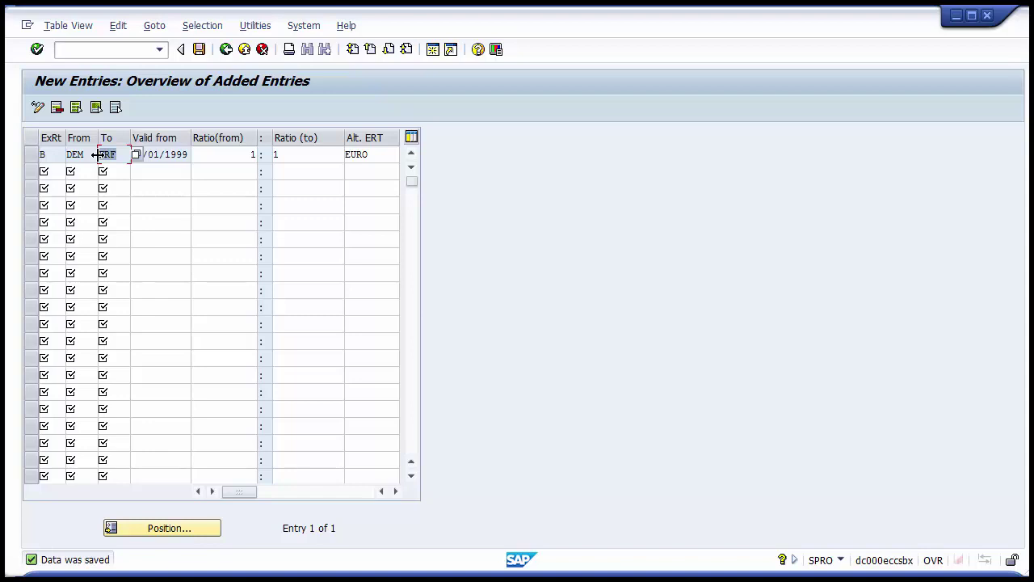
# Return to the translation ratios overview and examine the type M ratios from BRL to MXN and BRL to PEN.
pyautogui.click(229, 50)
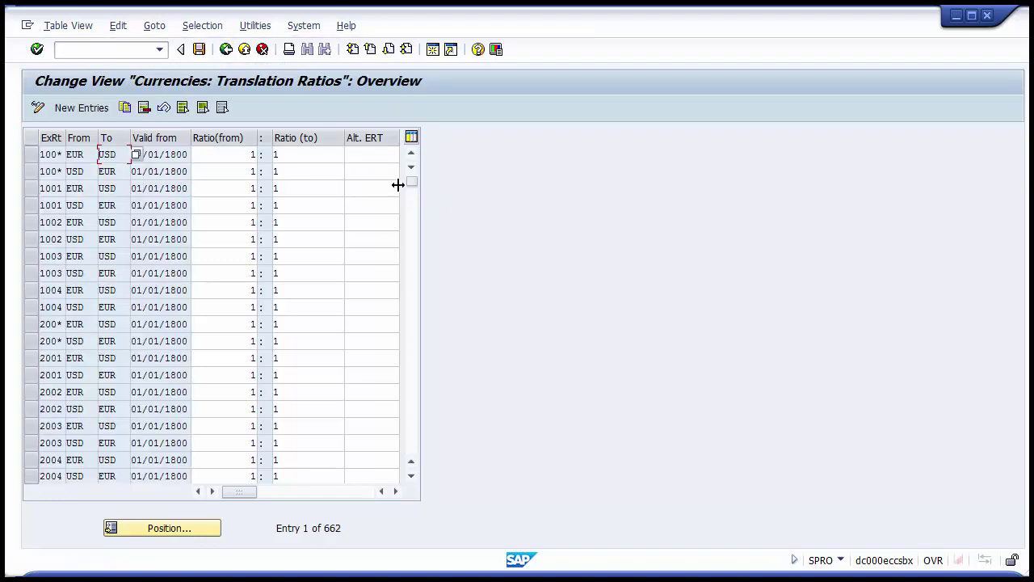
pyautogui.moveTo(411, 183); pyautogui.dragTo(409, 272)
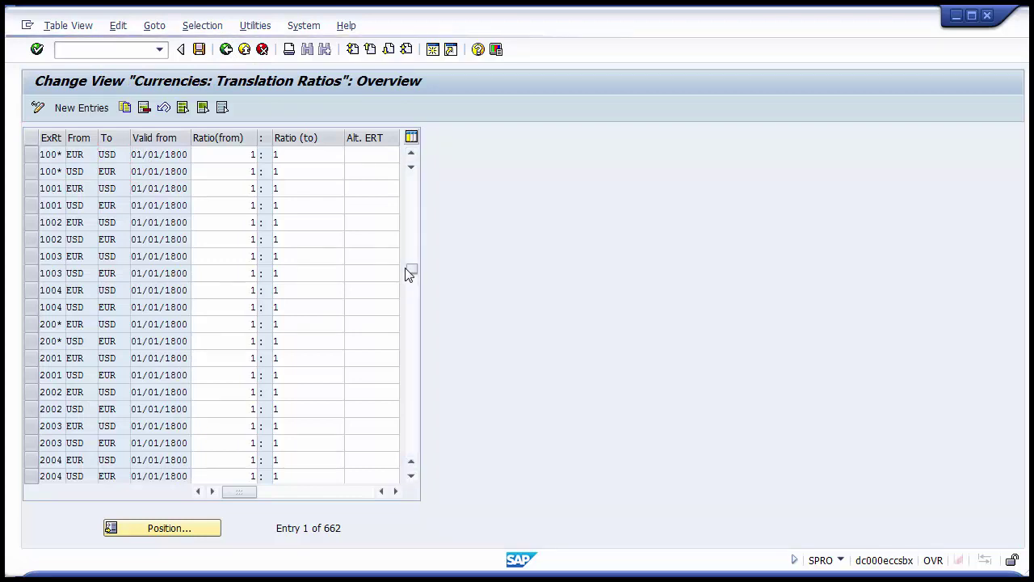
pyautogui.click(237, 191)
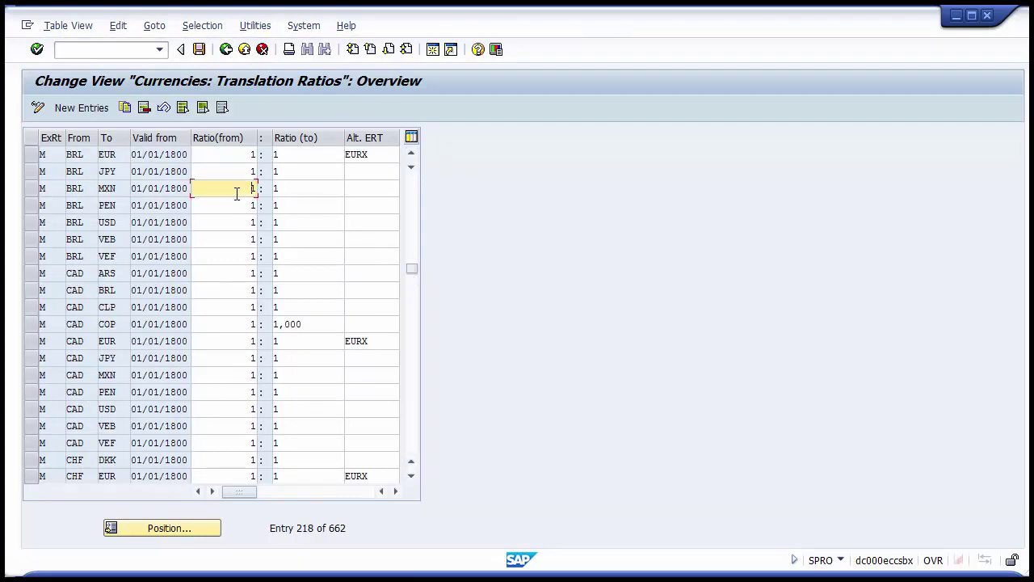
pyautogui.click(289, 191)
pyautogui.click(236, 203)
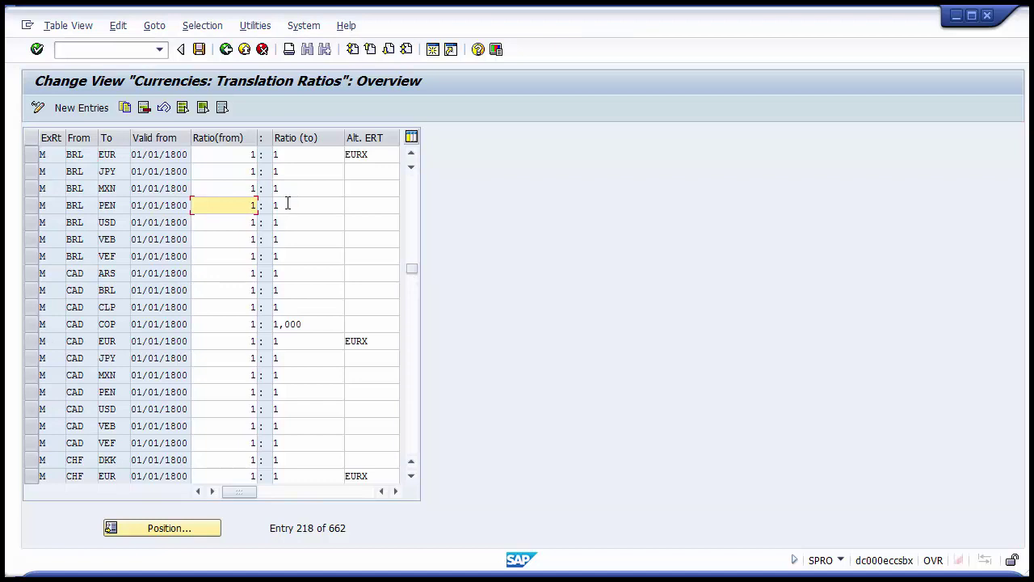
pyautogui.click(286, 204)
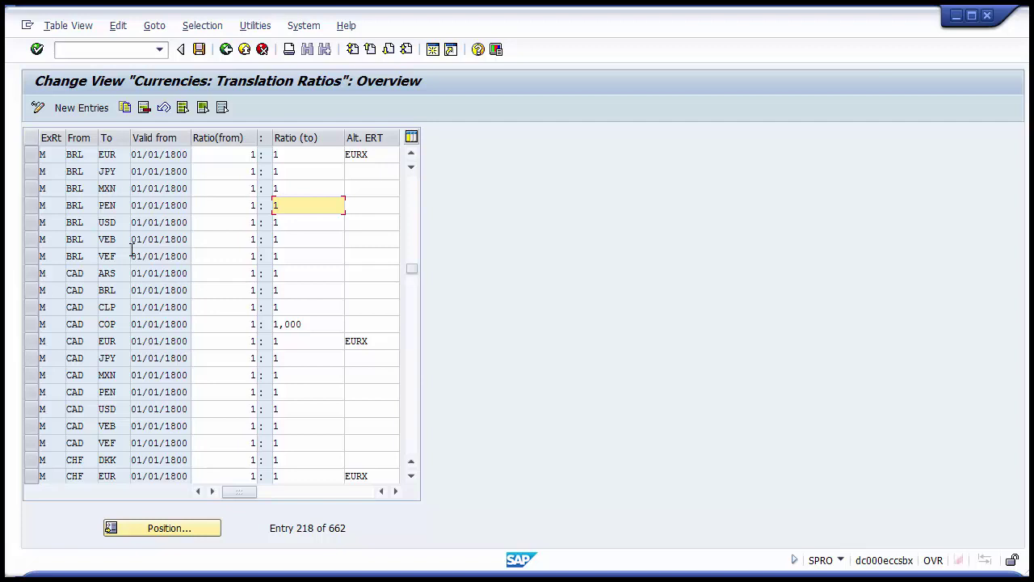
# Start a new translation ratio entry with exchange rate type M.
pyautogui.click(74, 111)
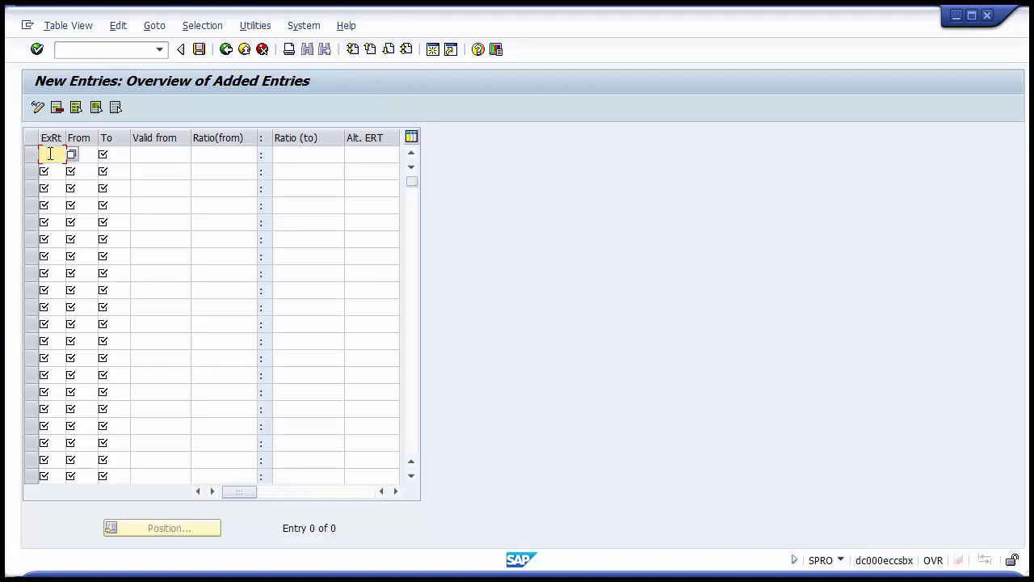
pyautogui.write('m')
pyautogui.press('Down')
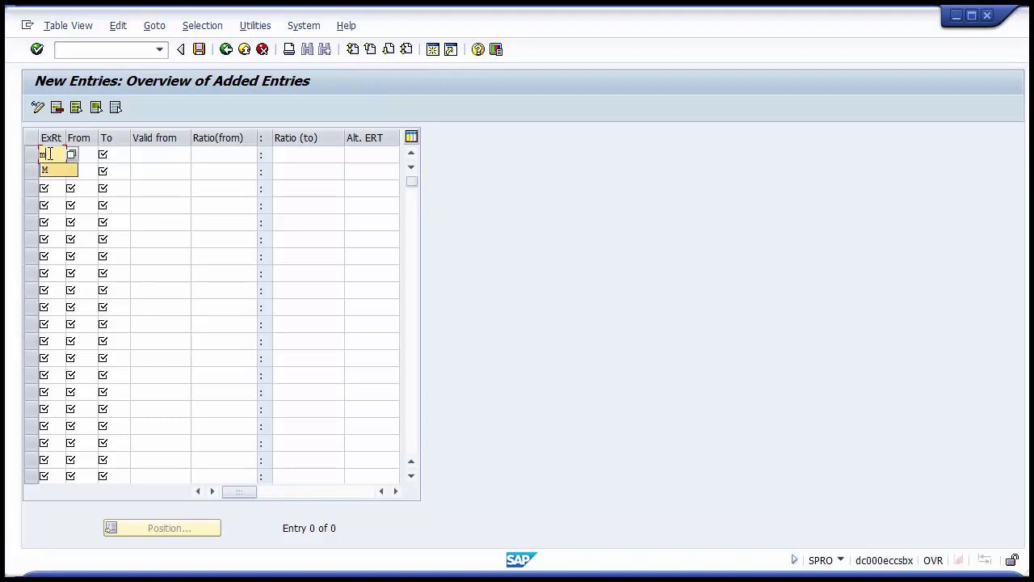
pyautogui.press('Return')
# Set the new type M entry's source currency to INR and its target currency to USD.
pyautogui.click(84, 154)
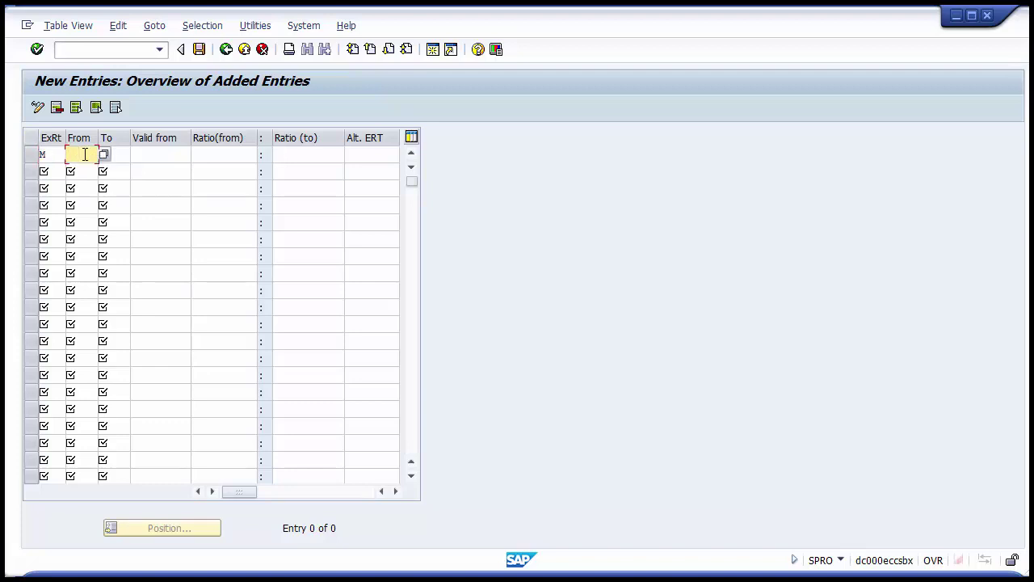
pyautogui.press('space')
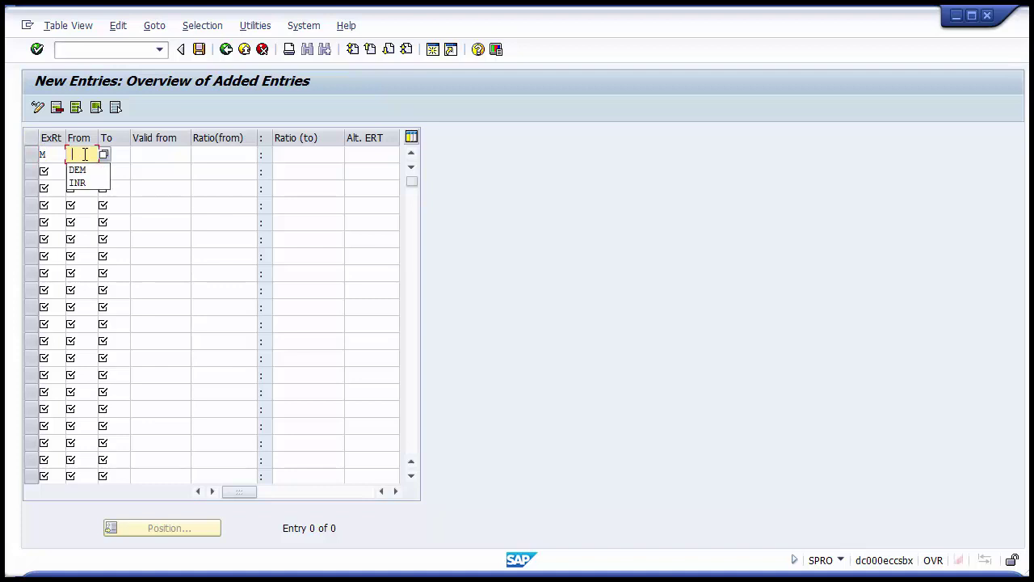
pyautogui.press('Down')
pyautogui.press('Down')
pyautogui.press('Return')
pyautogui.press('Tab')
pyautogui.press('space')
pyautogui.press('Down')
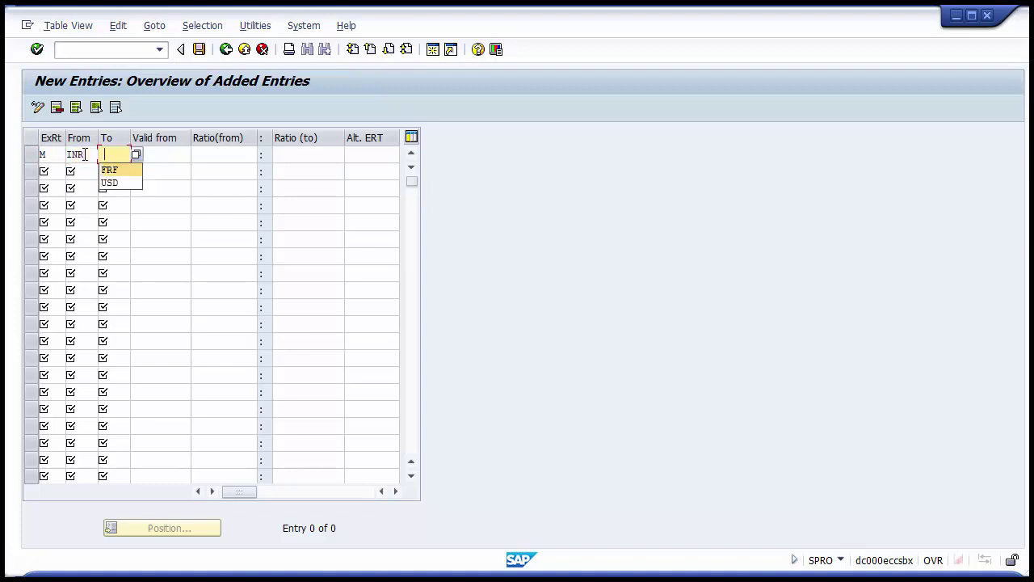
pyautogui.press('Down')
pyautogui.press('Return')
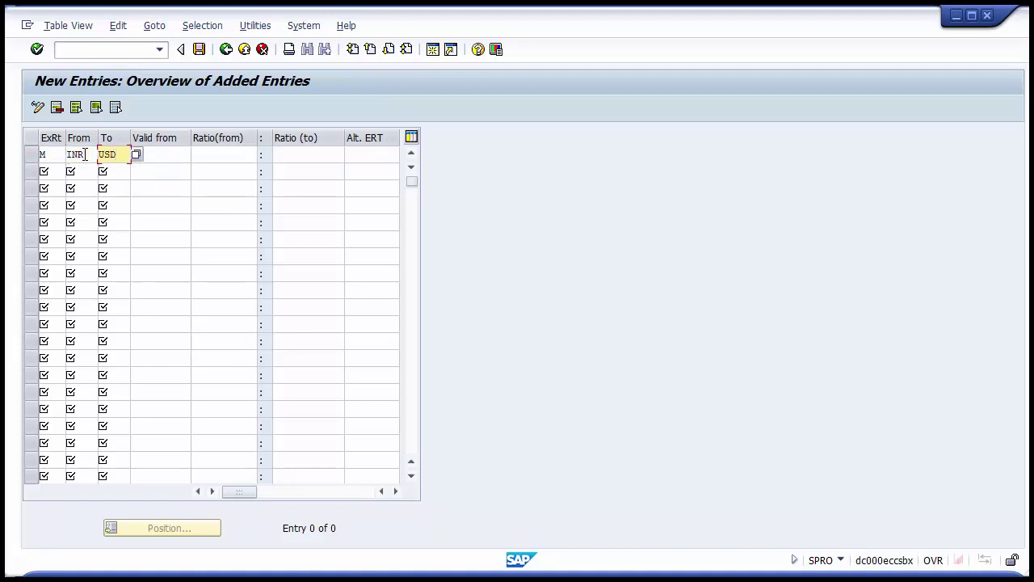
# Set the INR to USD entry's valid-from date to 01042014.
pyautogui.press('Tab')
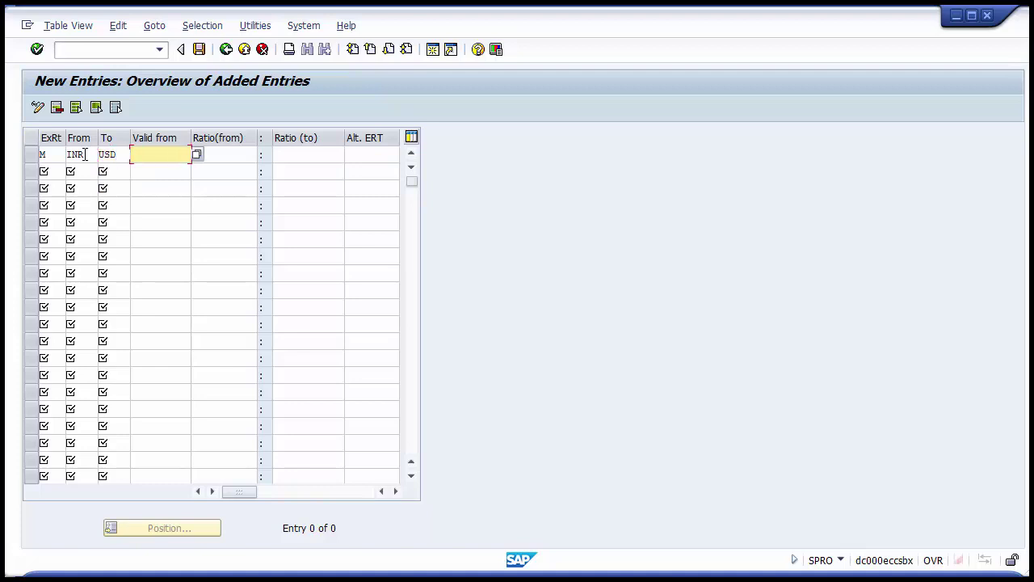
pyautogui.press('space')
pyautogui.press('Down')
pyautogui.press('Down')
pyautogui.press('Return')
# Set the INR to USD entry's translation ratio to 1:1.
pyautogui.press('Tab')
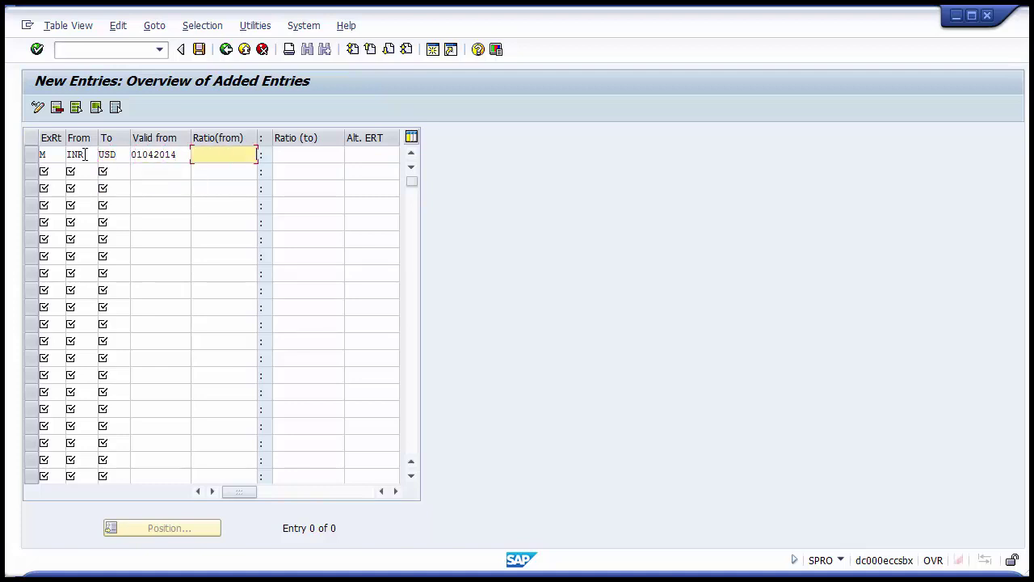
pyautogui.press('space')
pyautogui.press('Down')
pyautogui.press('Return')
pyautogui.press('Tab')
pyautogui.press('space')
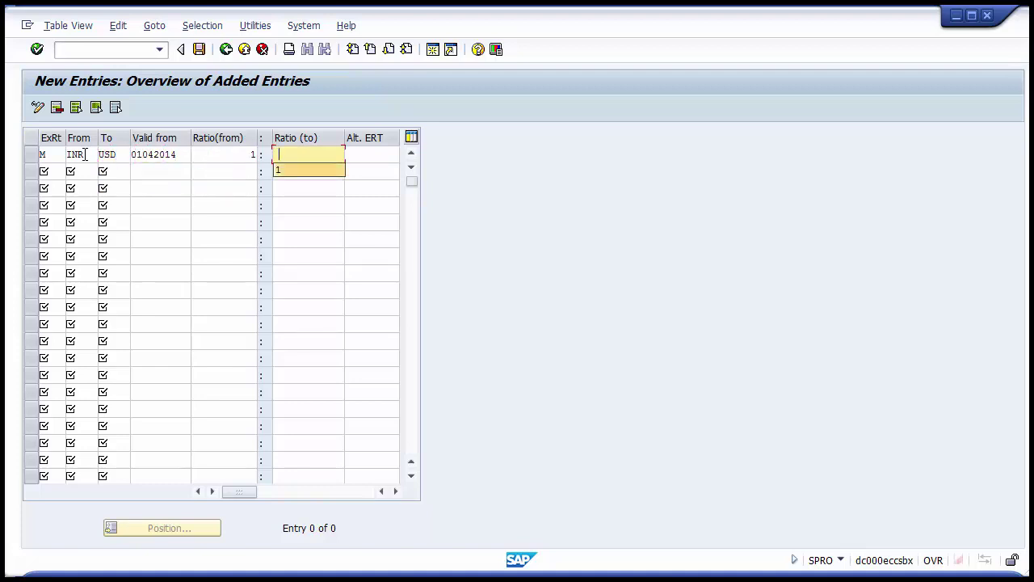
pyautogui.press('Down')
pyautogui.press('Return')
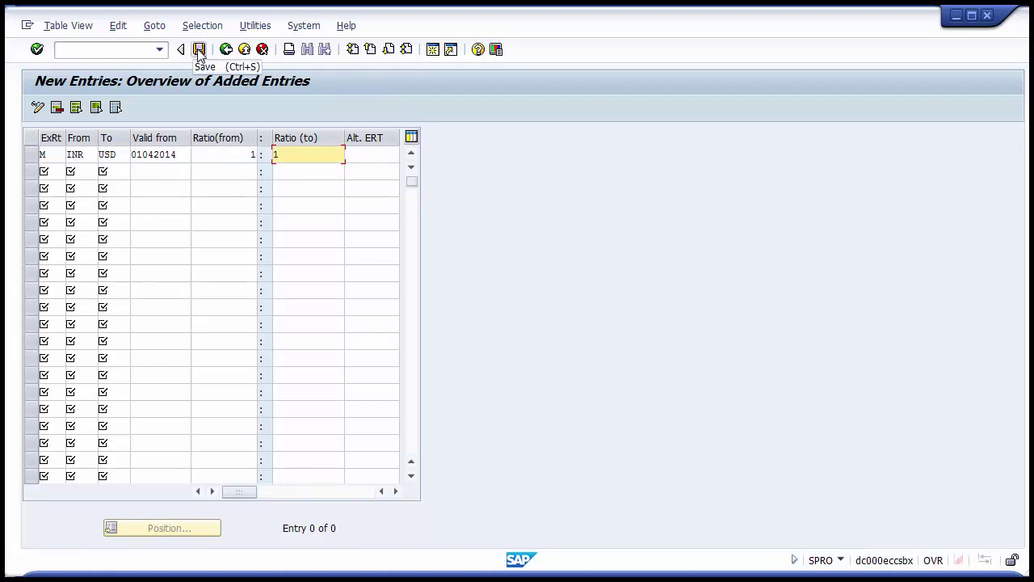
# Set the type M entry's valid-from date to 01042015 and save the entry.
pyautogui.click(179, 153)
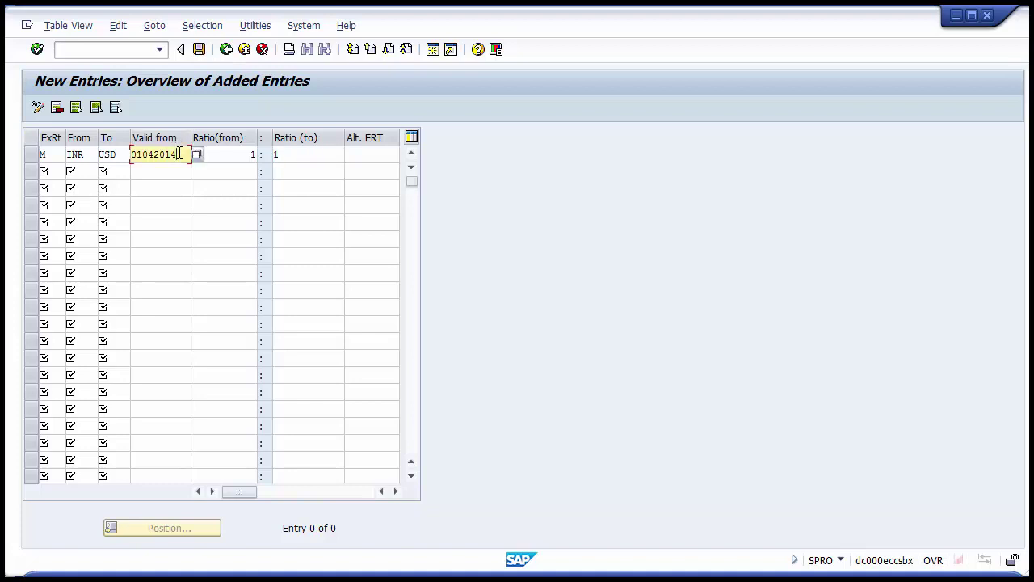
pyautogui.write('01042015')
pyautogui.click(200, 51)
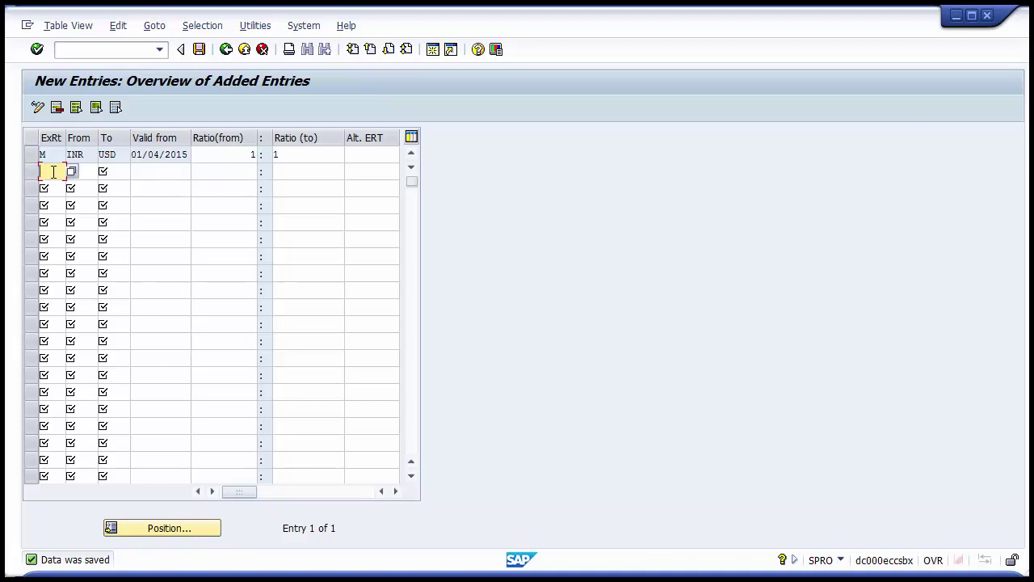
# Add INR to USD entries for exchange rate types G and B, valid from 01042015 with a 1:1 ratio.
pyautogui.write('g')
pyautogui.press('Down')
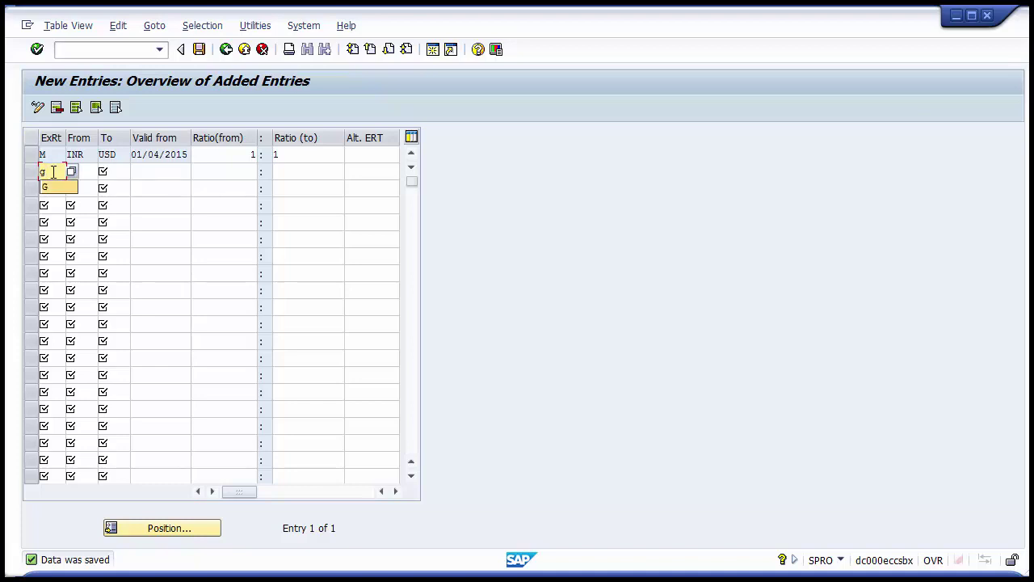
pyautogui.press('Return')
pyautogui.press('Tab')
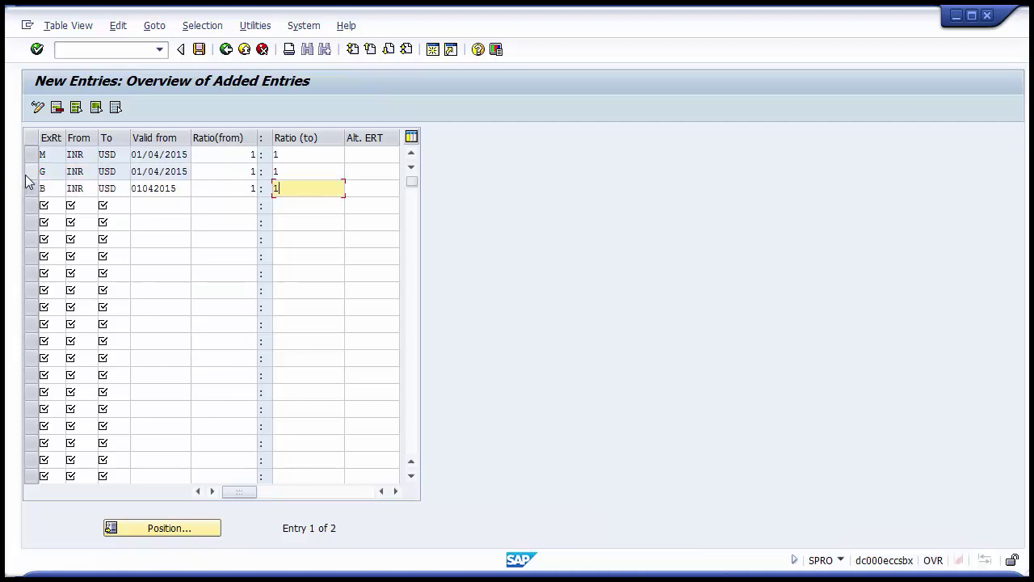
# Examine the exchange rate types of the three new entries and the type B entry's currencies, valid-from date and ratio.
pyautogui.click(46, 157)
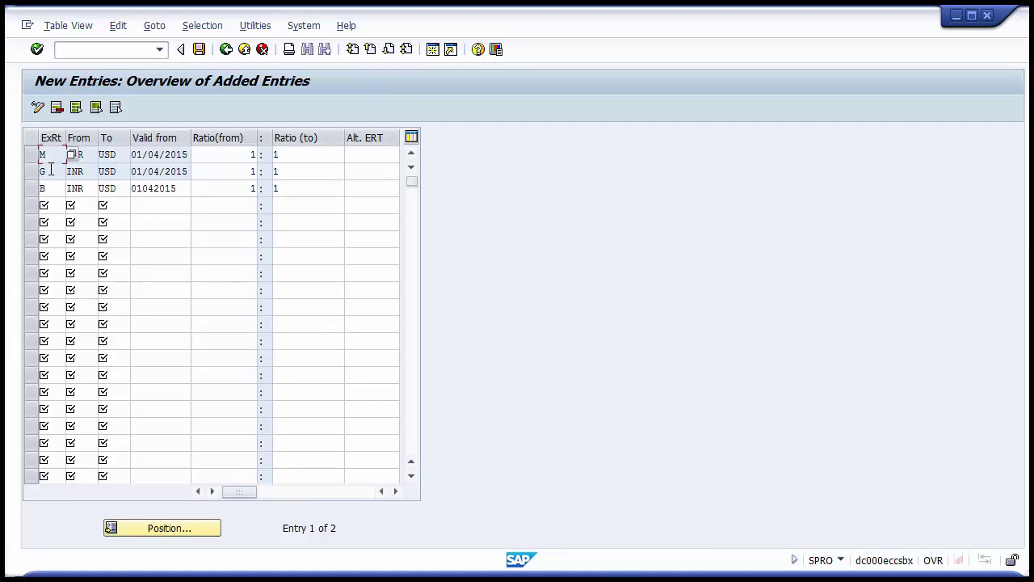
pyautogui.click(48, 172)
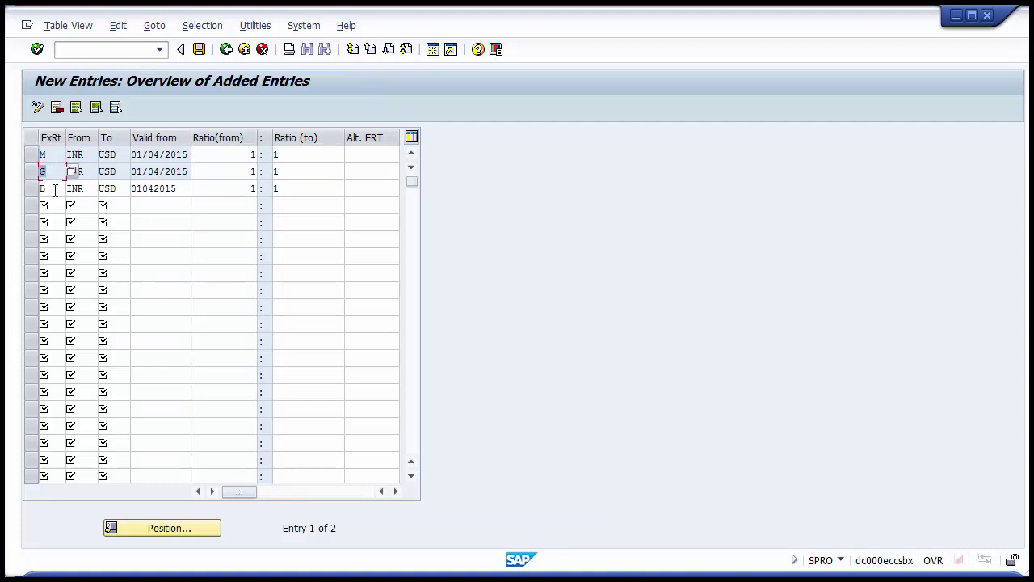
pyautogui.click(48, 189)
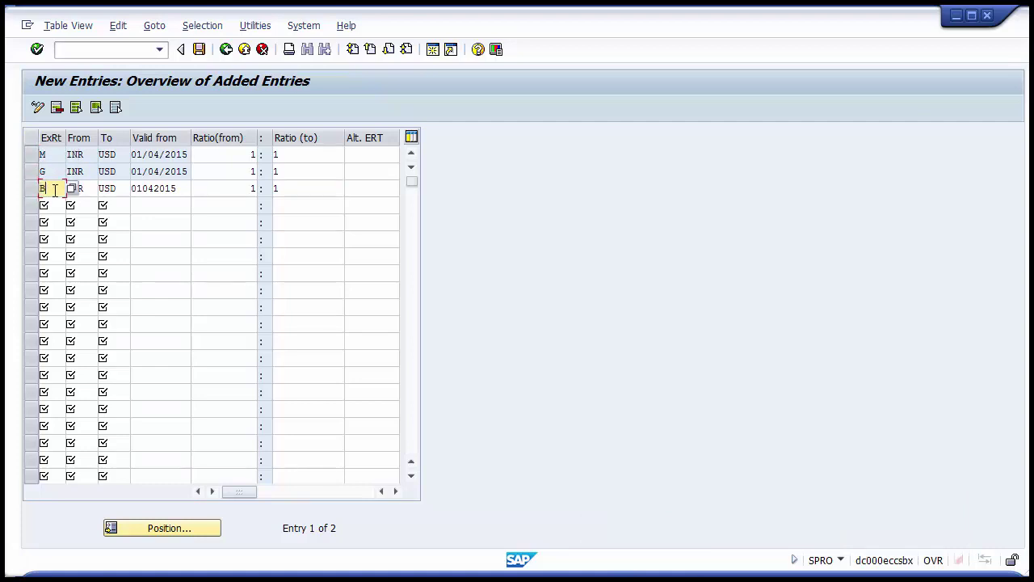
pyautogui.click(86, 188)
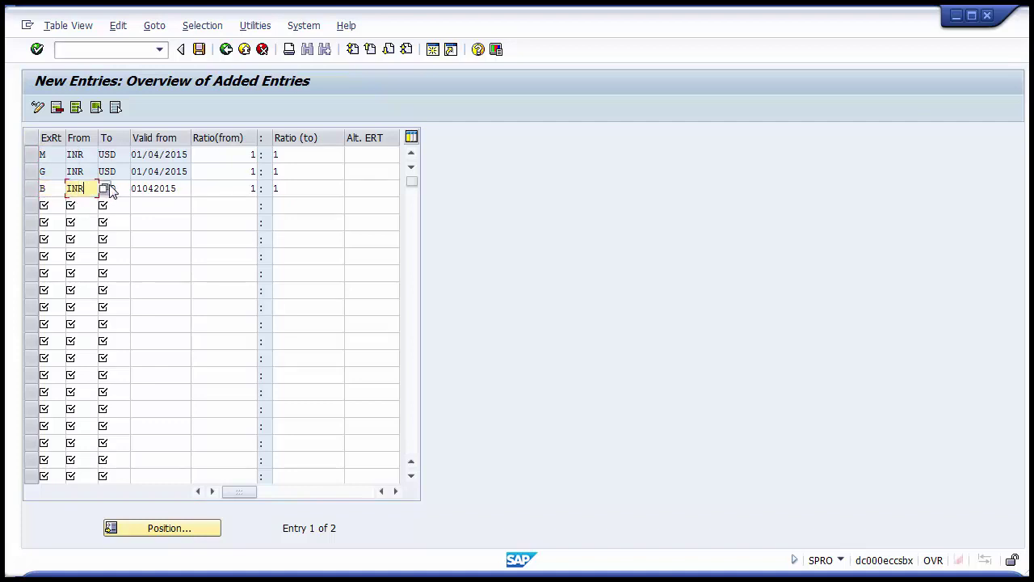
pyautogui.click(120, 188)
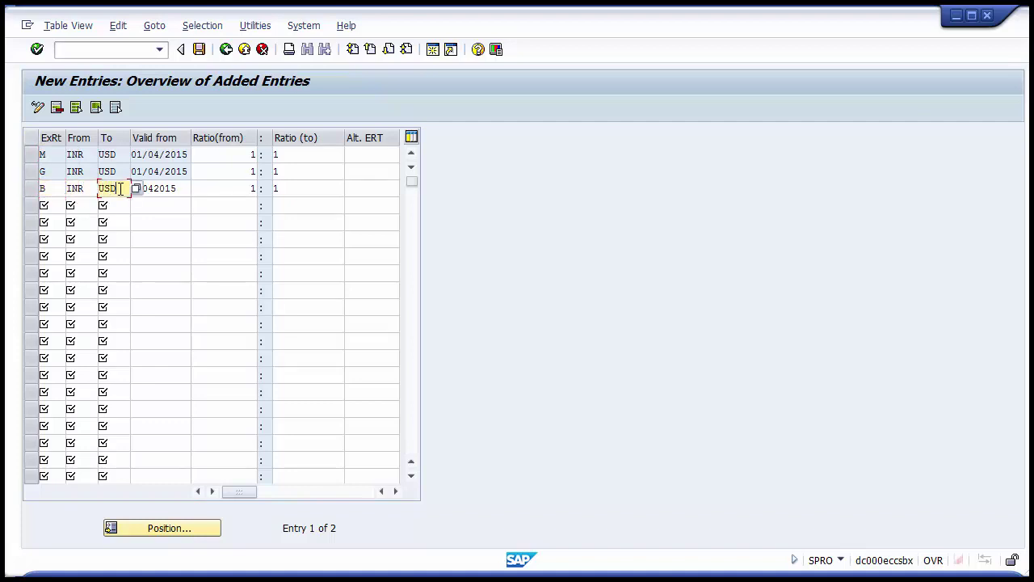
pyautogui.click(167, 187)
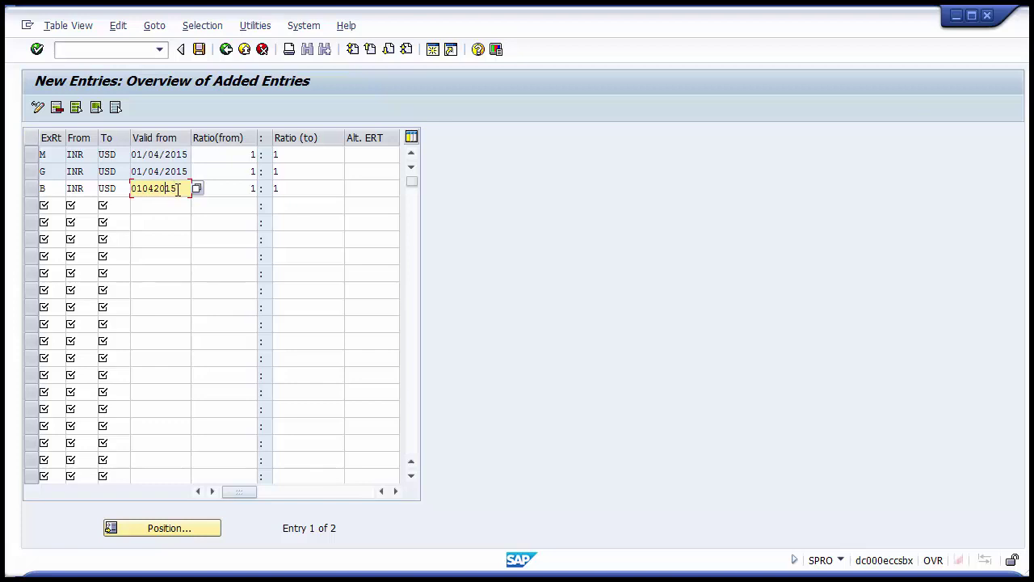
pyautogui.click(252, 188)
pyautogui.click(282, 191)
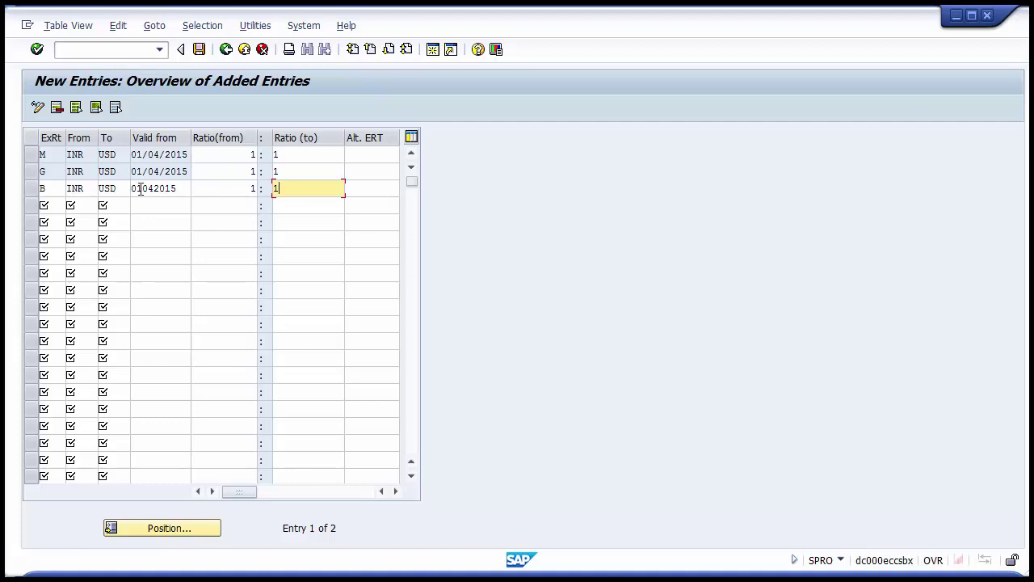
# Save the type B entry, return to the translation ratios overview and review the type M ratios.
pyautogui.click(198, 49)
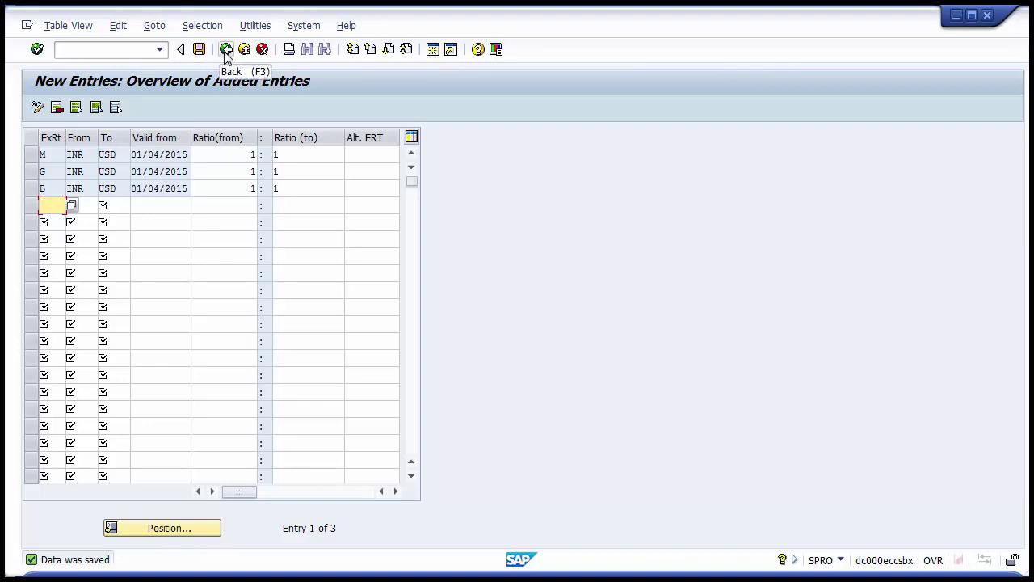
pyautogui.click(225, 49)
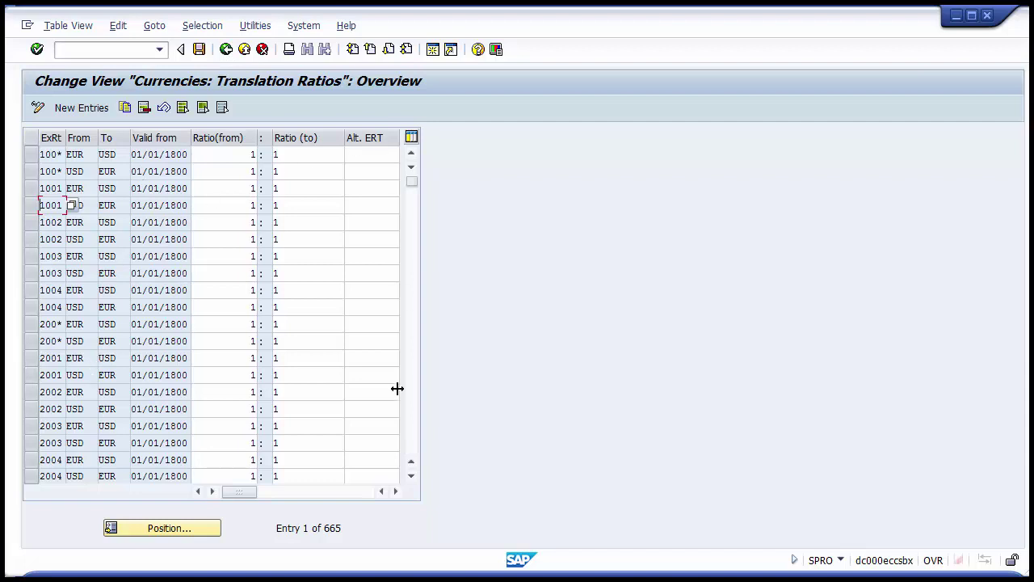
pyautogui.click(410, 235)
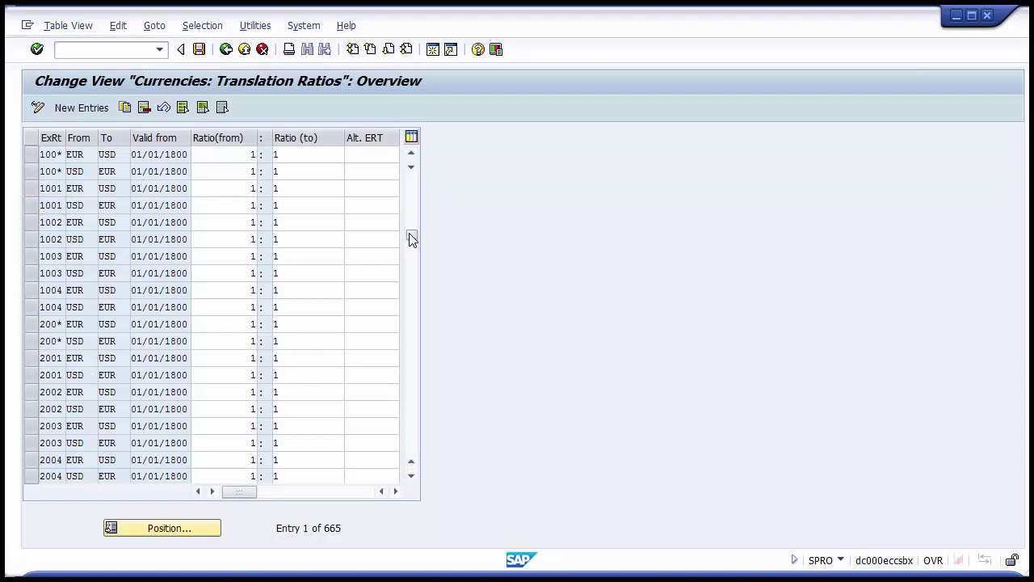
pyautogui.moveTo(409, 235); pyautogui.dragTo(410, 277)
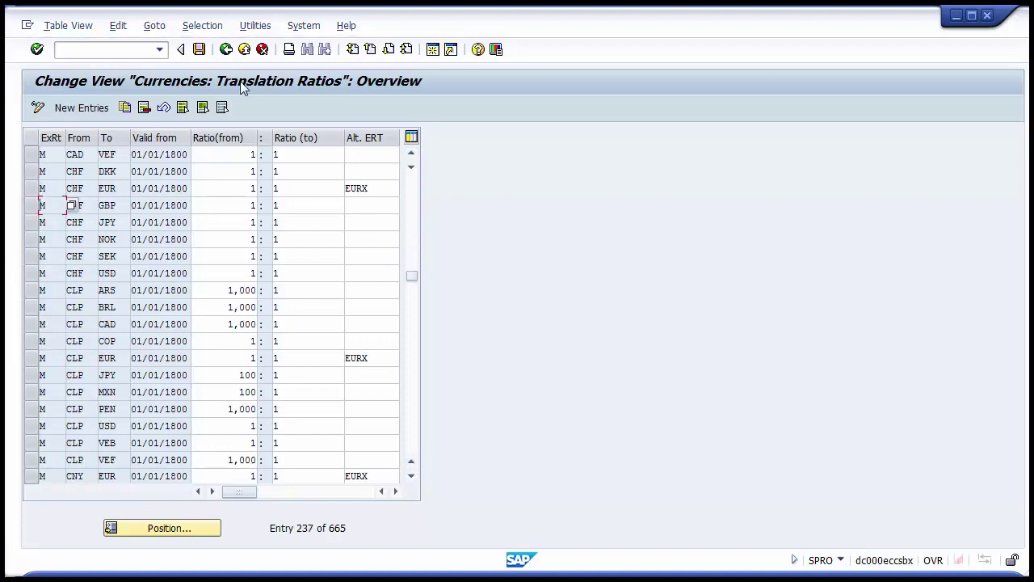
# Leave the translation ratios and open the Enter Exchange Rates activity under Currencies.
pyautogui.click(227, 53)
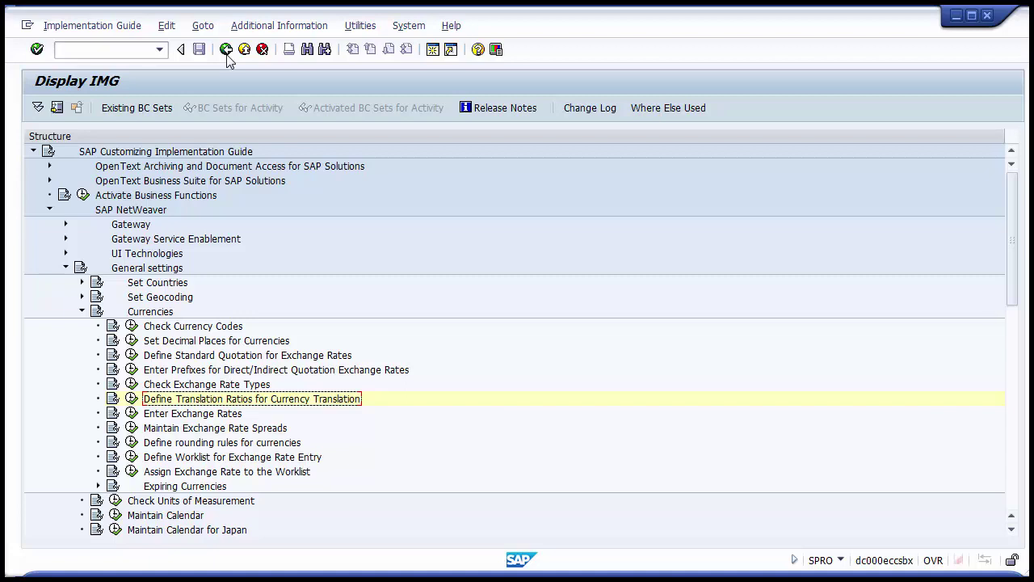
pyautogui.click(194, 416)
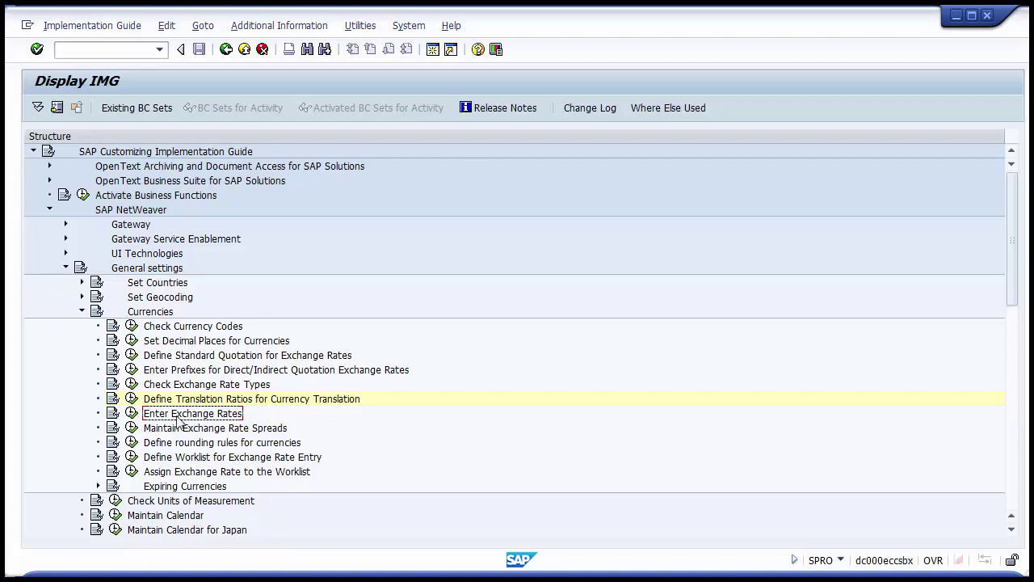
pyautogui.click(132, 413)
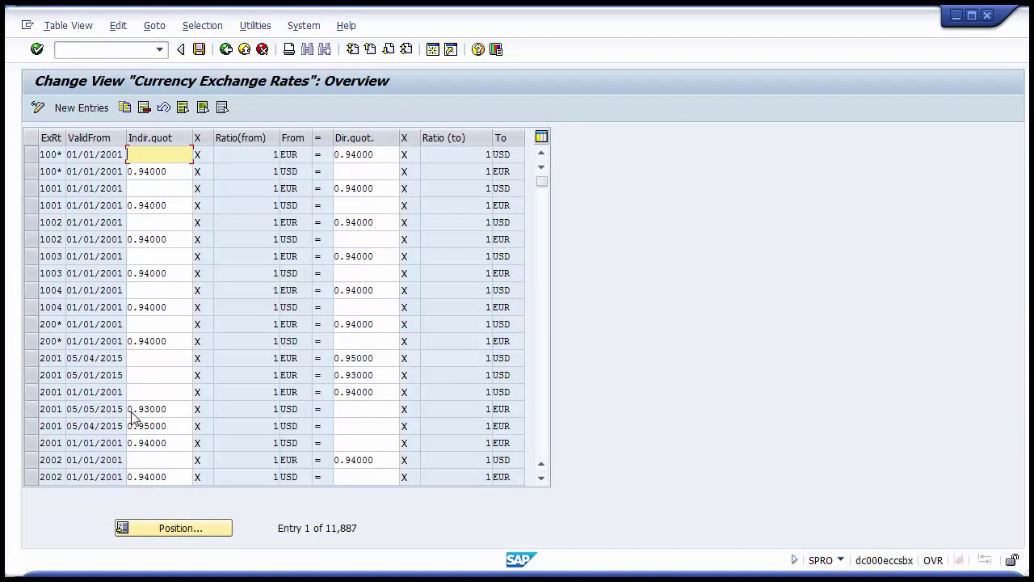
# Examine the existing exchange rates for types EURO, EURX and M, including the CAD to ARS entry.
pyautogui.scroll(-1, 134, 416)
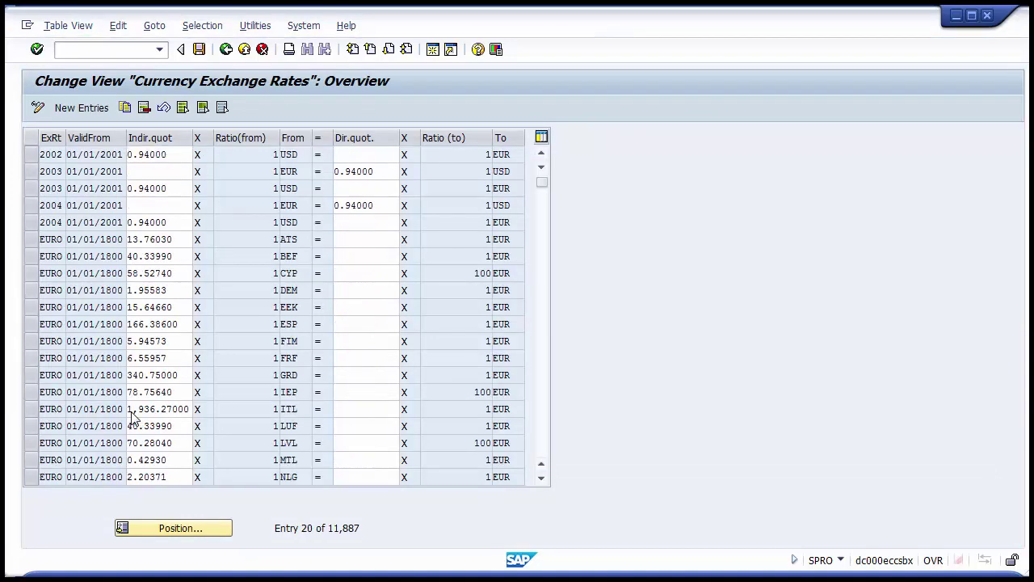
pyautogui.scroll(-1, 133, 417)
pyautogui.scroll(-1, 133, 416)
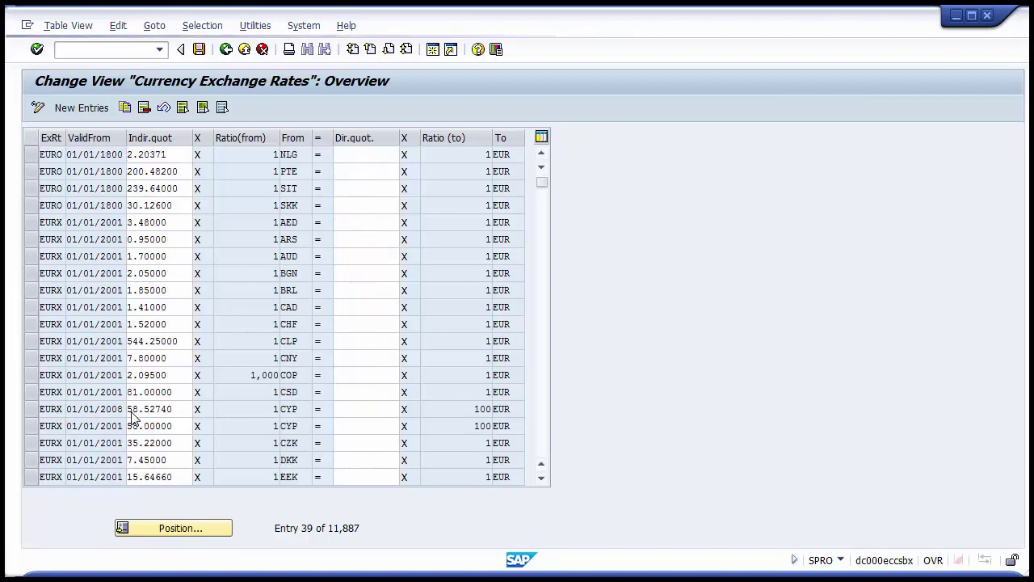
pyautogui.scroll(-1, 133, 416)
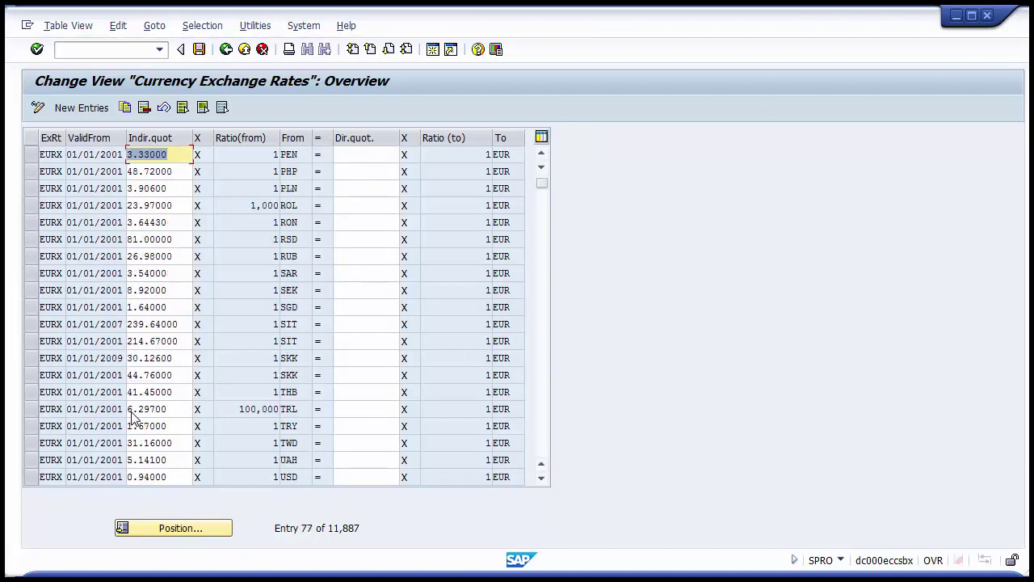
pyautogui.scroll(-1, 133, 416)
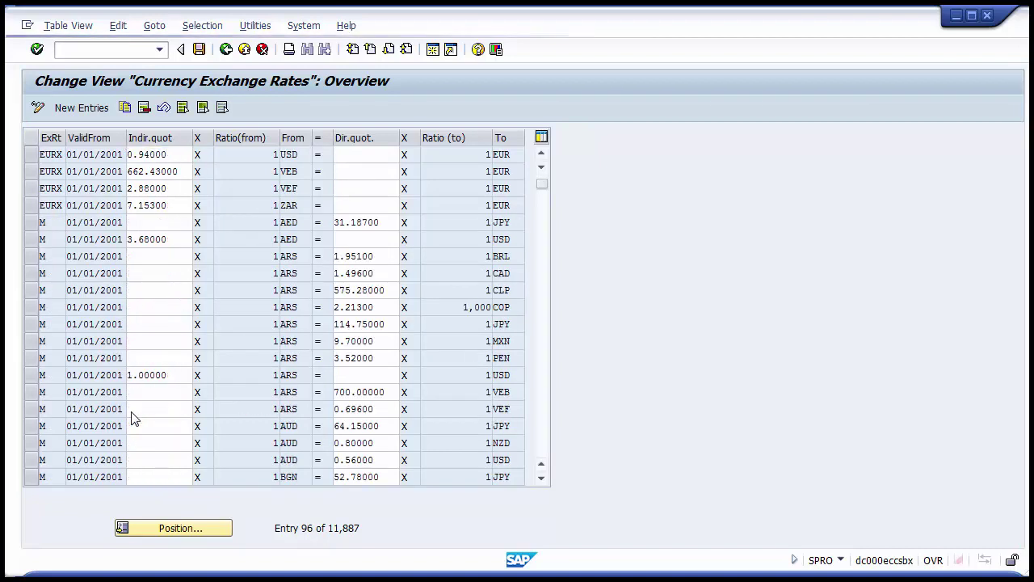
pyautogui.scroll(-1, 134, 418)
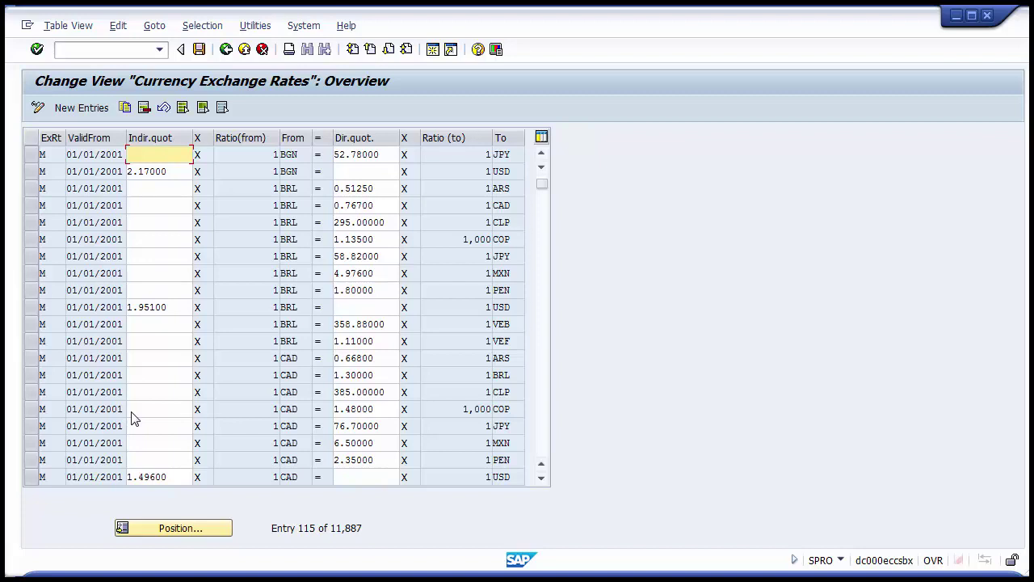
pyautogui.click(43, 357)
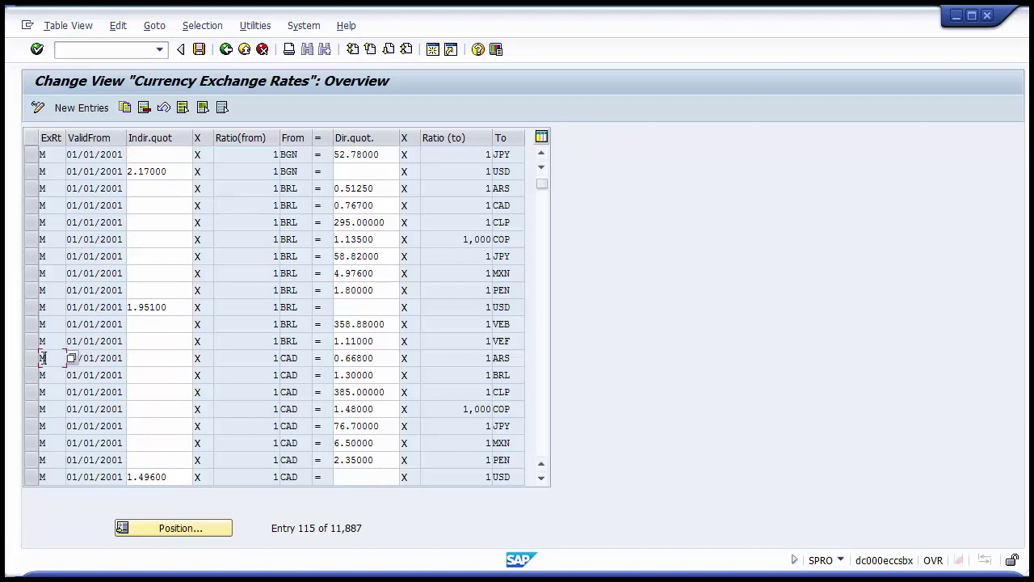
pyautogui.moveTo(44, 358); pyautogui.dragTo(39, 358)
# Position the exchange rates list at type M from USD to EUR and check the first entry's currencies.
pyautogui.click(158, 529)
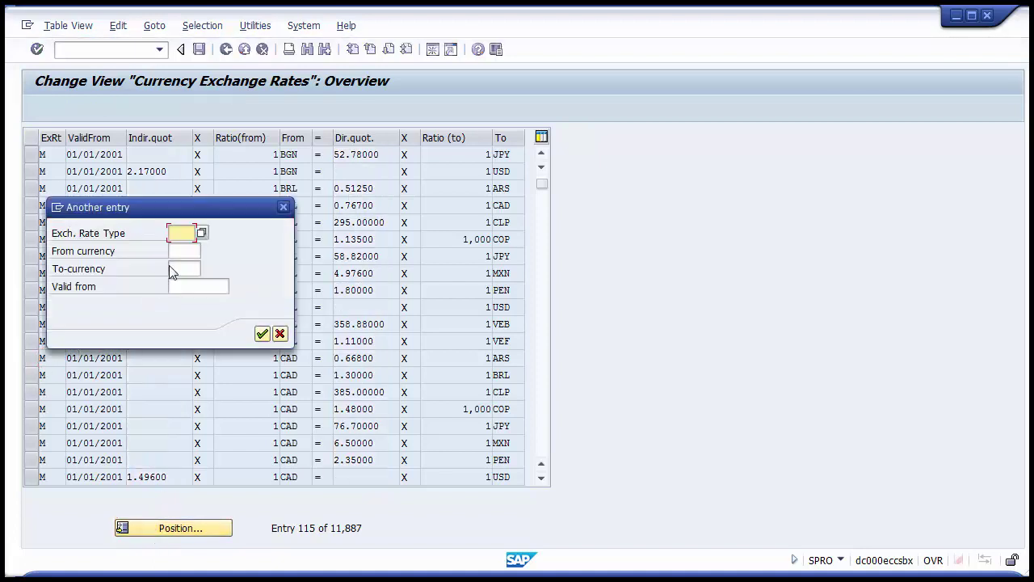
pyautogui.write('m')
pyautogui.press('Tab')
pyautogui.write('usd')
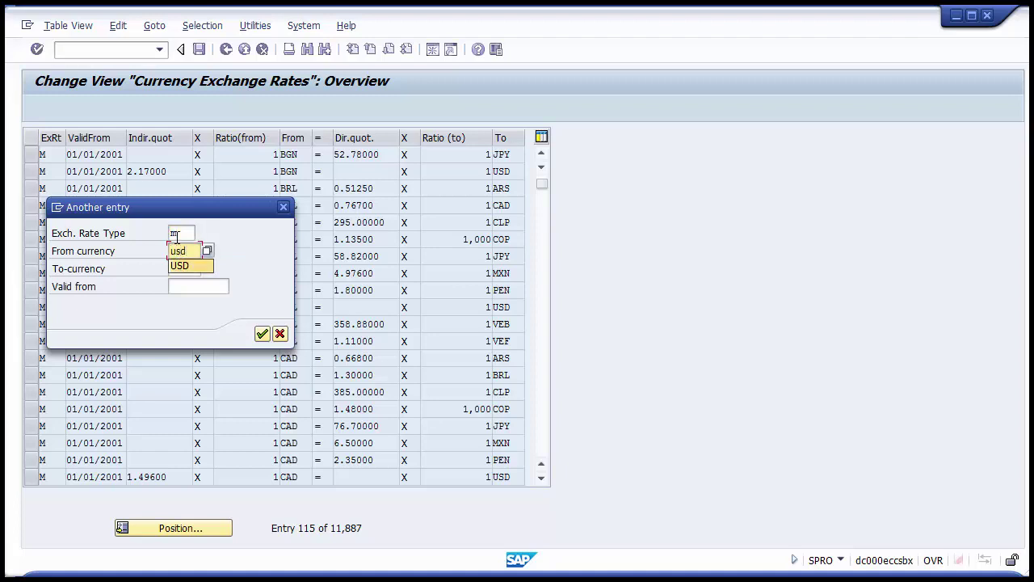
pyautogui.press('Tab')
pyautogui.write('eur')
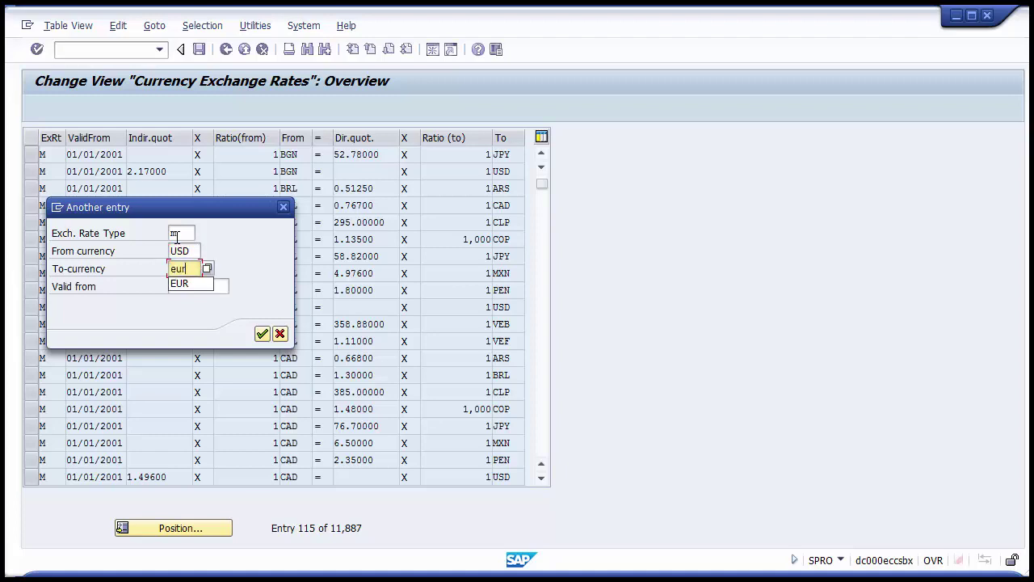
pyautogui.press('Return')
pyautogui.press('Return')
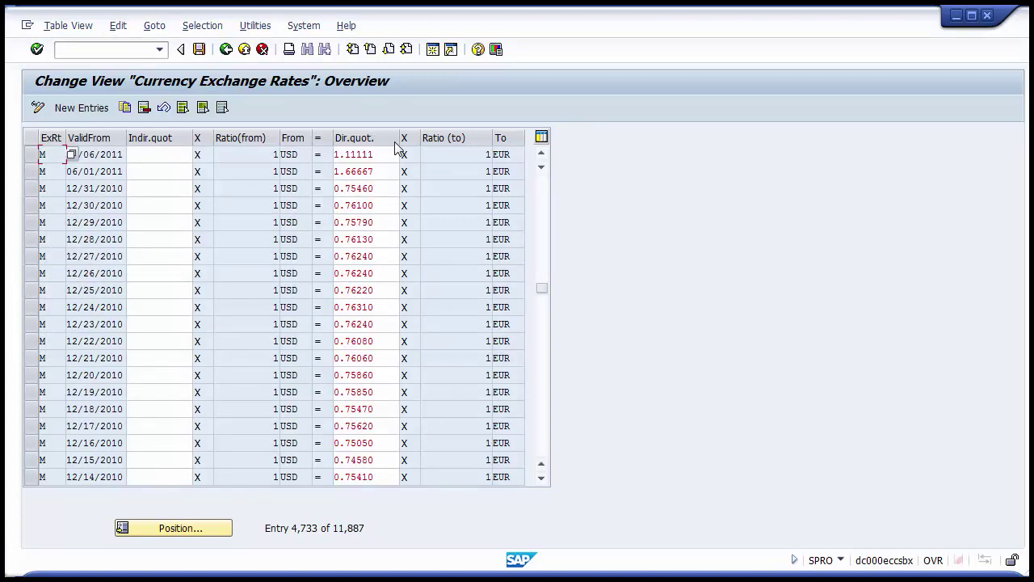
pyautogui.click(308, 153)
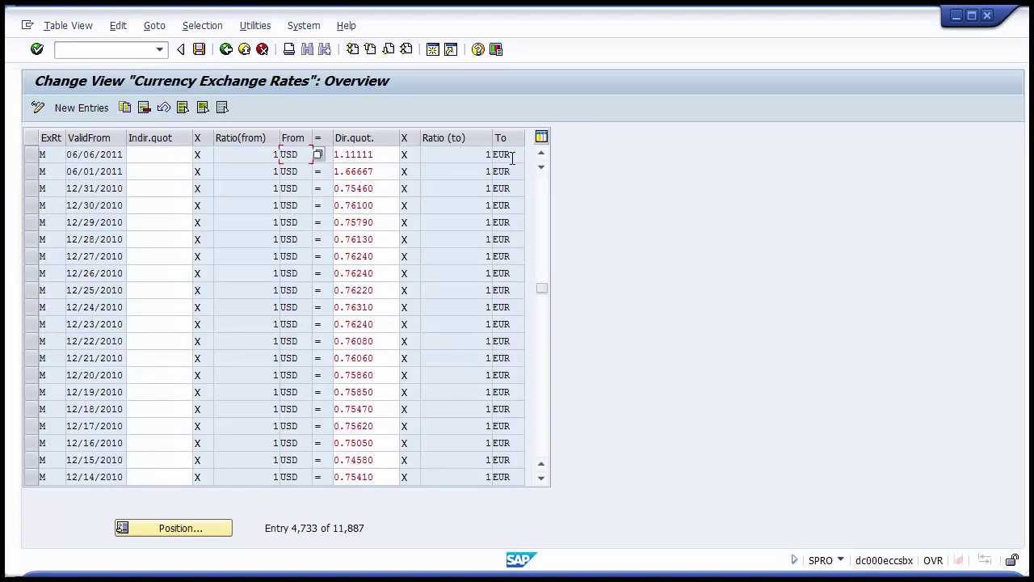
pyautogui.moveTo(516, 154); pyautogui.dragTo(498, 159)
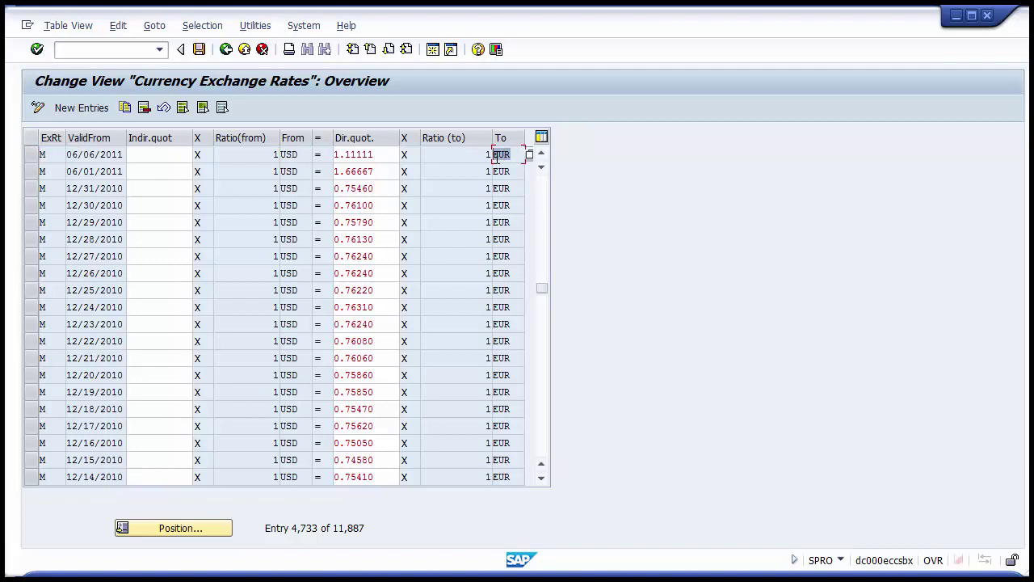
pyautogui.click(307, 152)
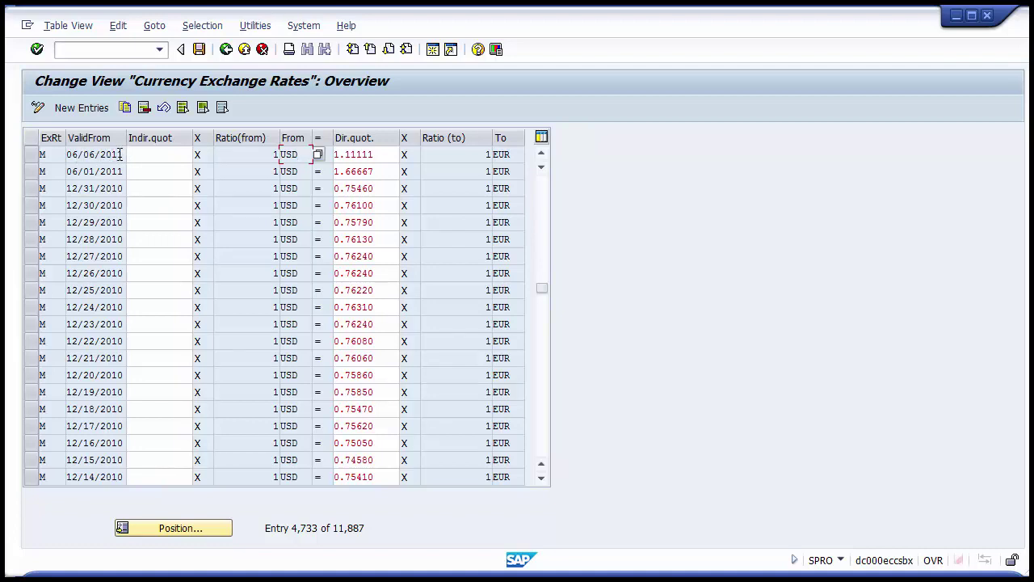
# Copy the latest type M USD to EUR exchange rate entry and set its valid-from date to 06/06/2015.
pyautogui.click(33, 160)
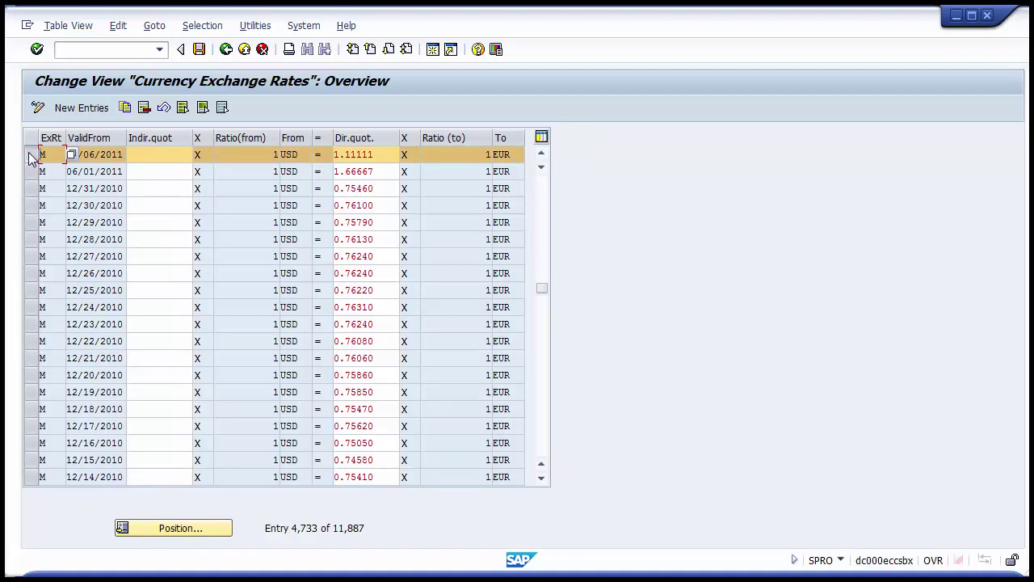
pyautogui.click(30, 157)
pyautogui.click(30, 157)
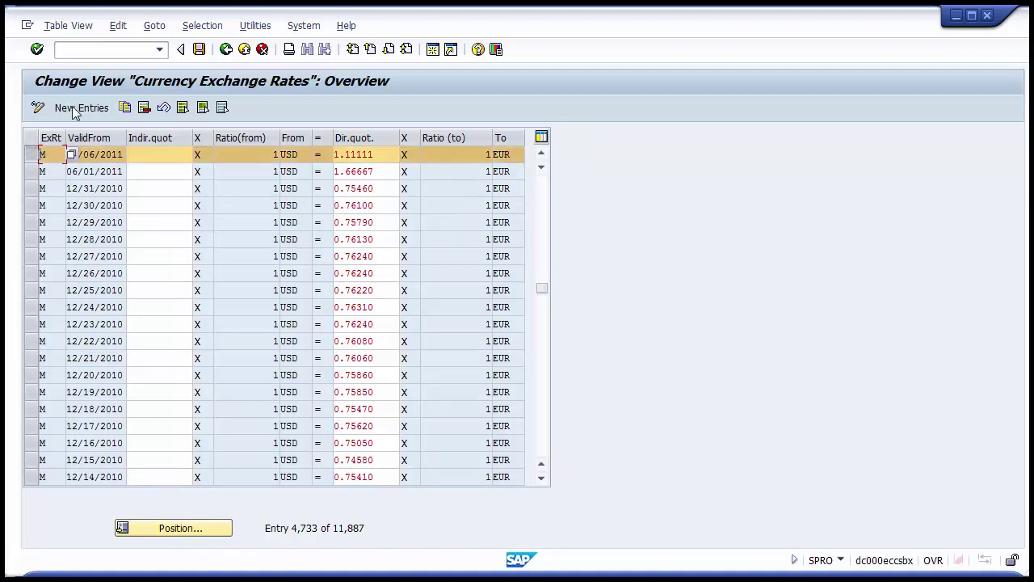
pyautogui.click(127, 109)
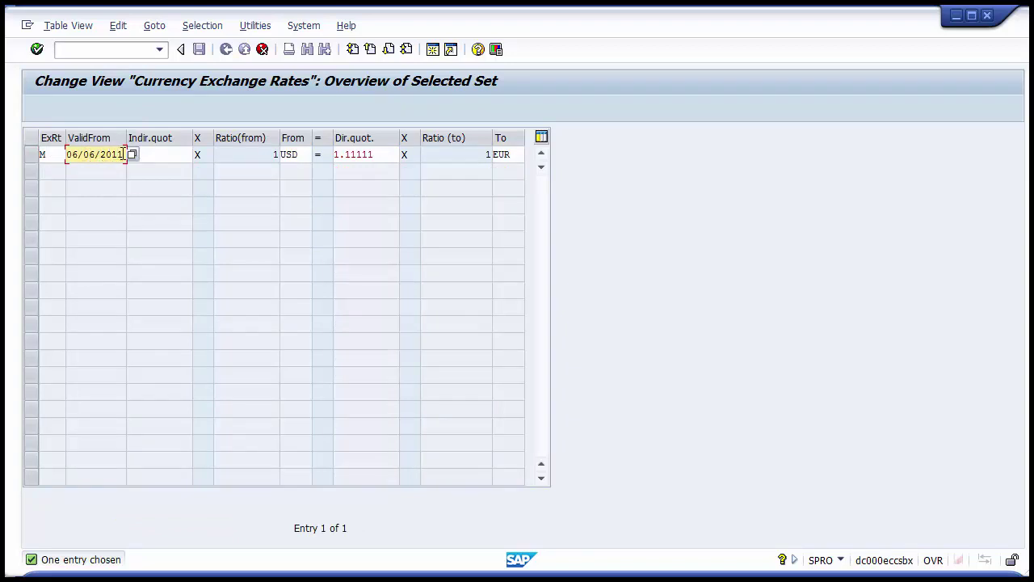
pyautogui.write('5')
# Set the copied entry's direct quotation to 1.01 and confirm the copy.
pyautogui.click(375, 155)
pyautogui.press('BackSpace')
pyautogui.press('BackSpace')
pyautogui.press('BackSpace')
pyautogui.press('BackSpace')
pyautogui.press('BackSpace')
pyautogui.press('BackSpace')
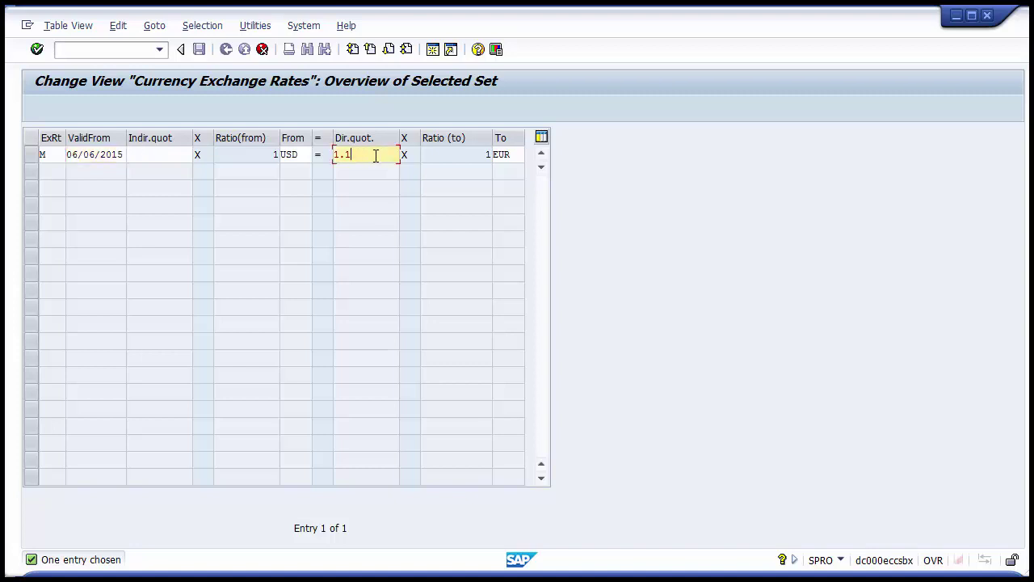
pyautogui.write('.01')
pyautogui.press('Return')
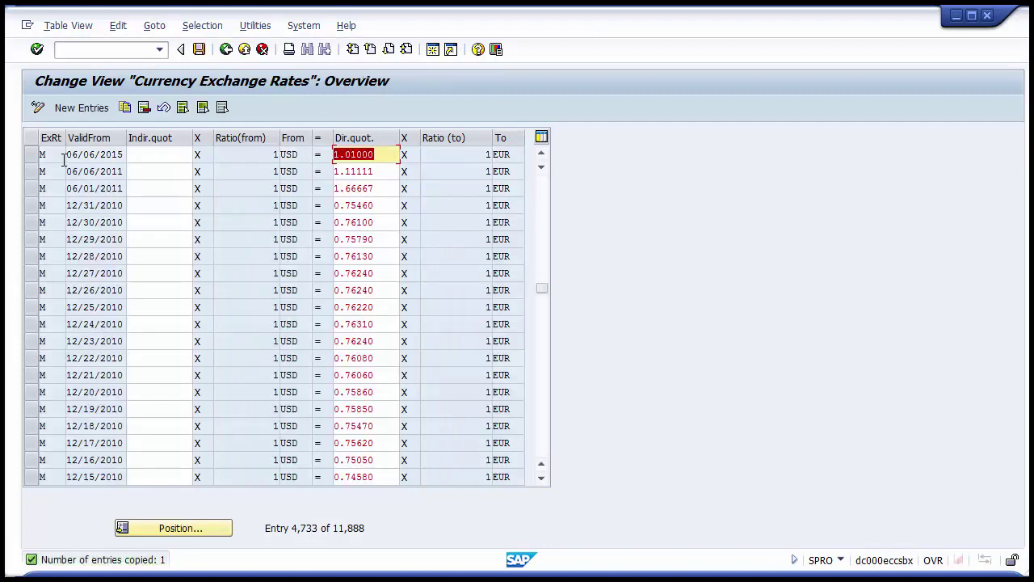
# Examine the valid-from dates and the direct and indirect quotations of the 06/06/2015 and 06/06/2011 USD to EUR entries.
pyautogui.click(30, 154)
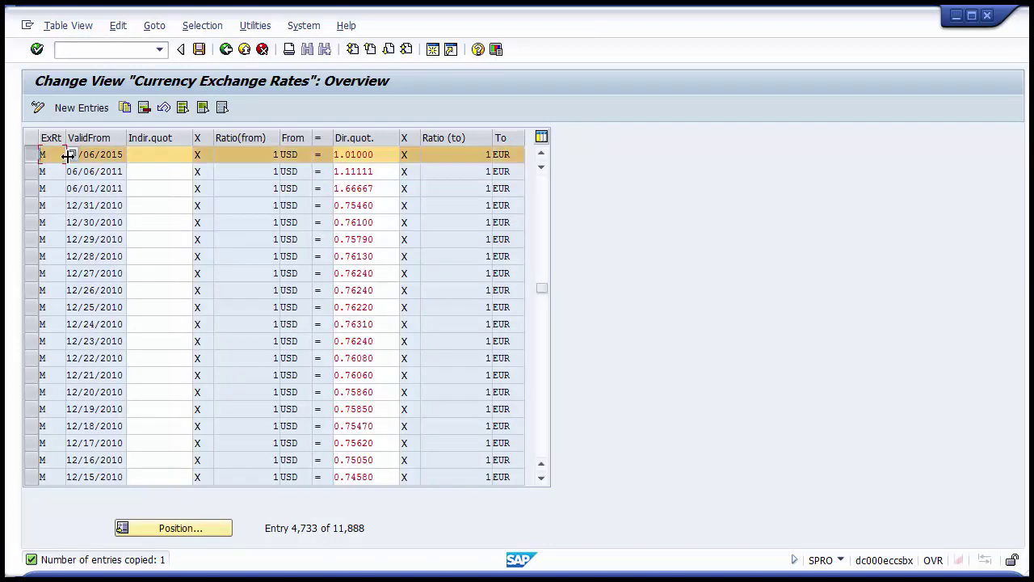
pyautogui.click(124, 154)
pyautogui.click(67, 154)
pyautogui.moveTo(67, 154); pyautogui.dragTo(131, 153)
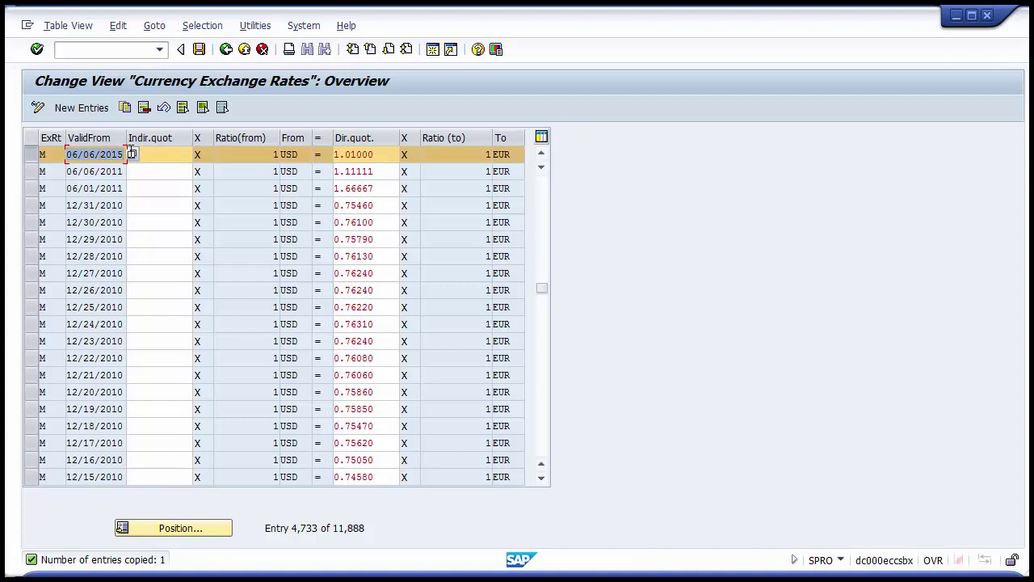
pyautogui.click(172, 150)
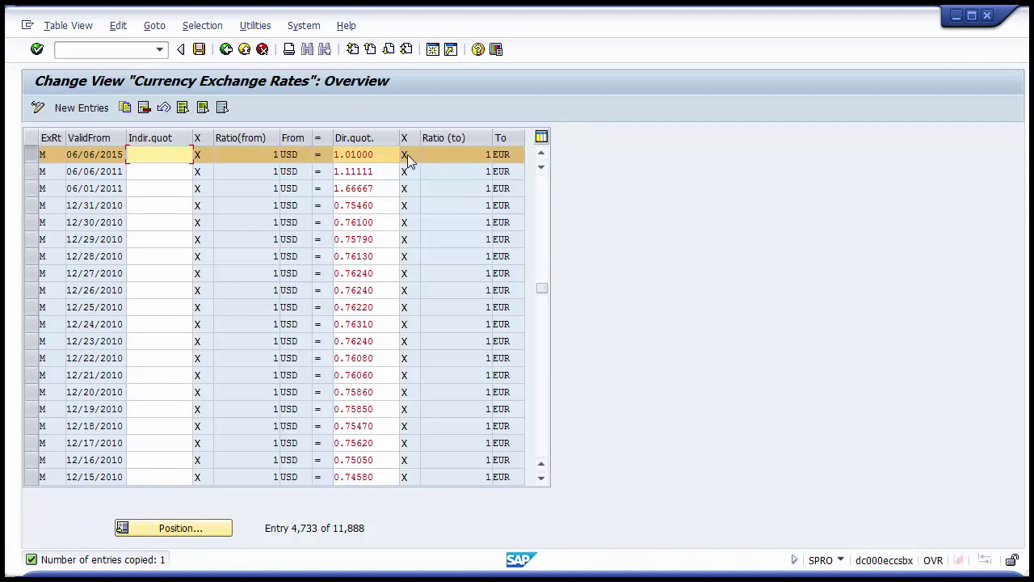
pyautogui.click(382, 154)
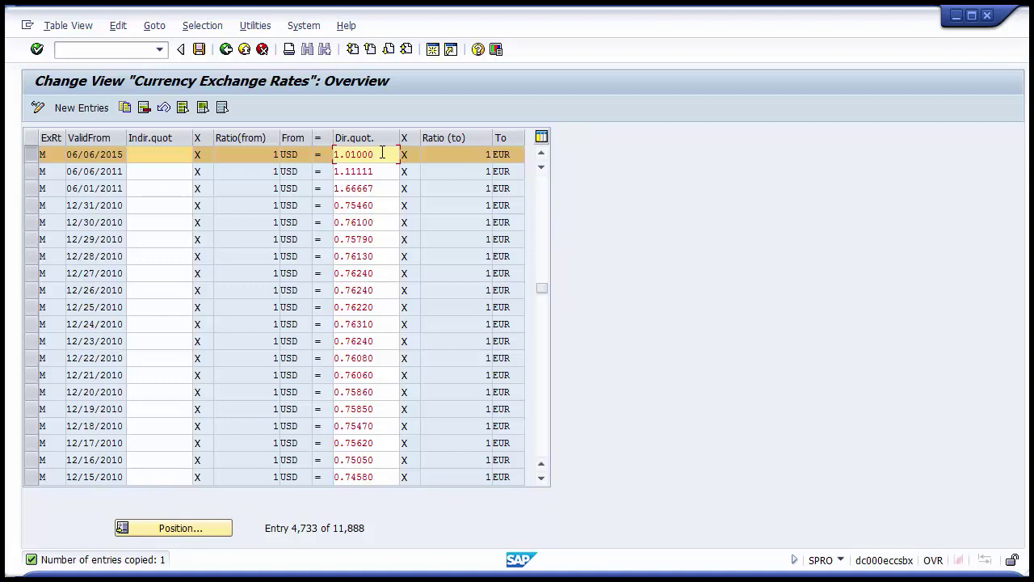
pyautogui.click(384, 172)
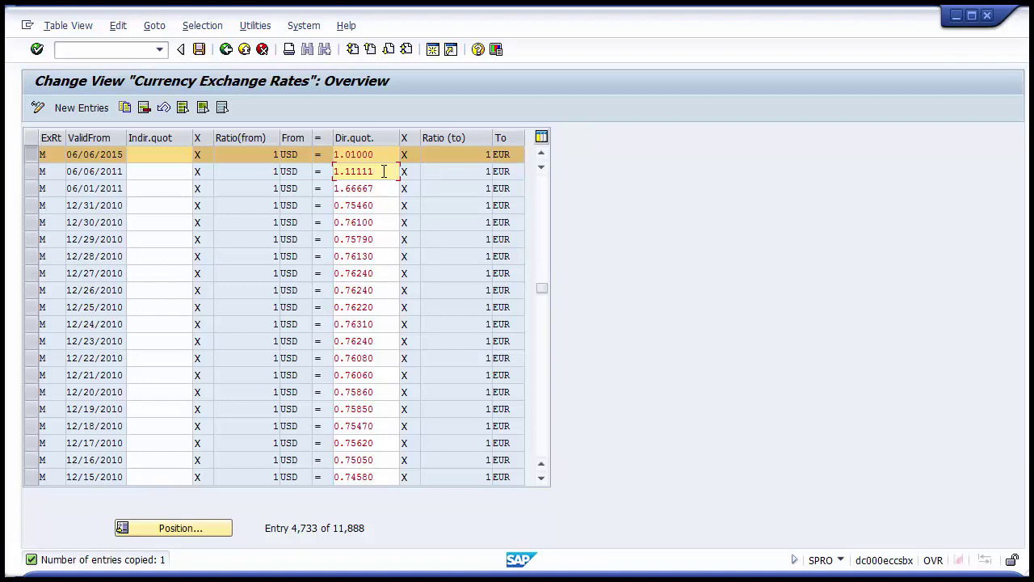
pyautogui.click(152, 177)
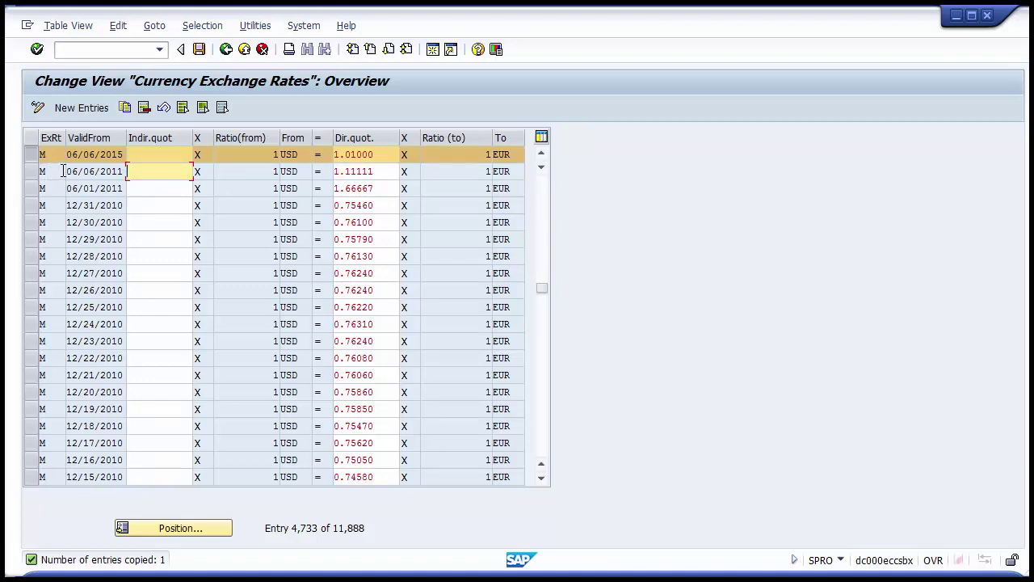
pyautogui.click(389, 170)
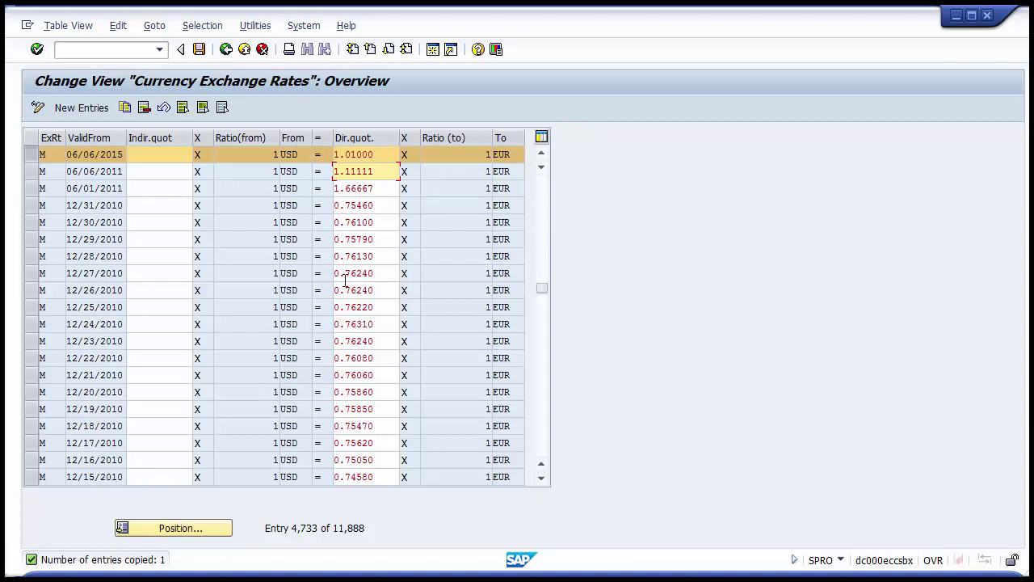
# Save the new exchange rate entry and review the older USD to EUR rates.
pyautogui.click(199, 55)
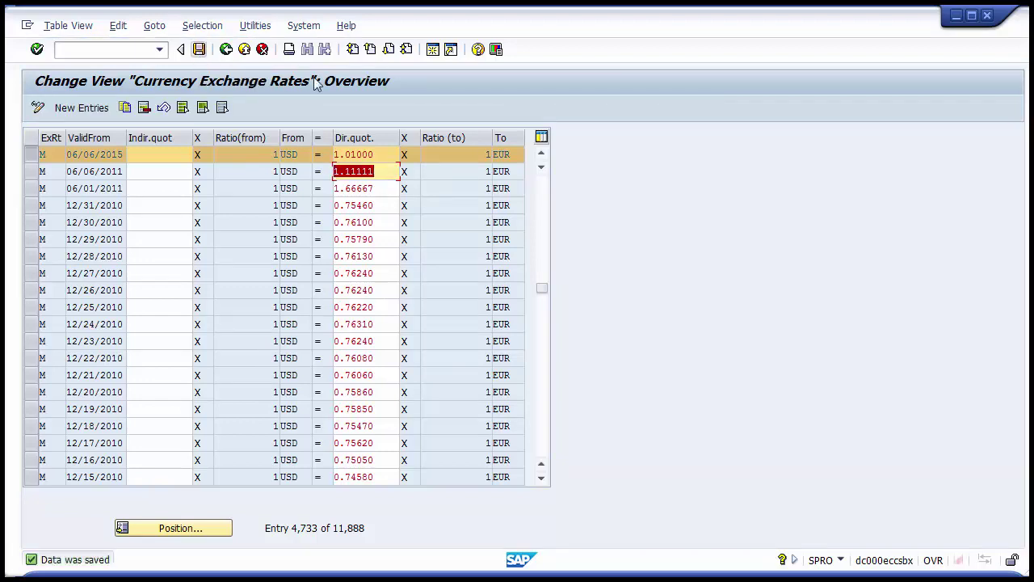
pyautogui.click(383, 159)
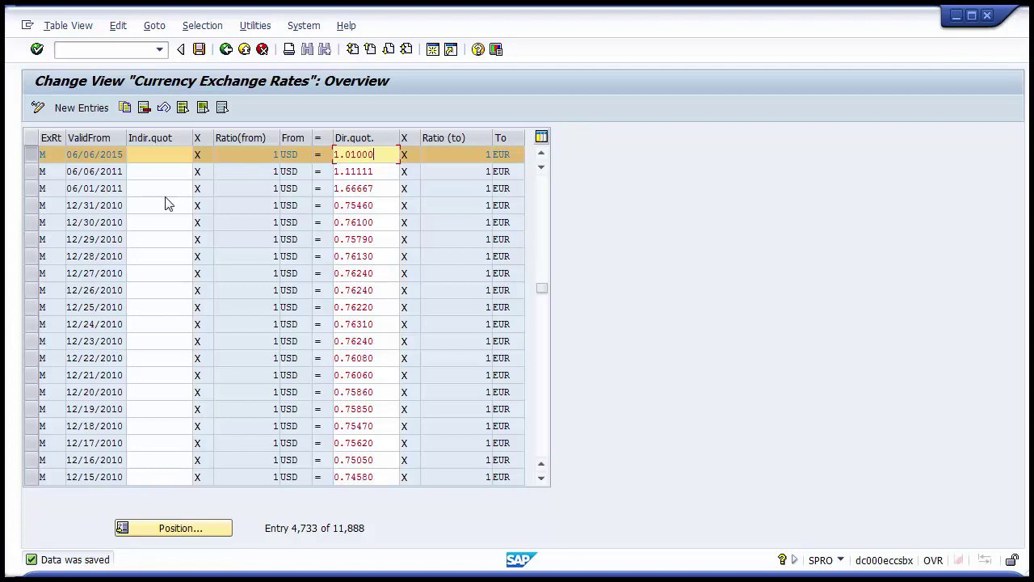
pyautogui.click(164, 159)
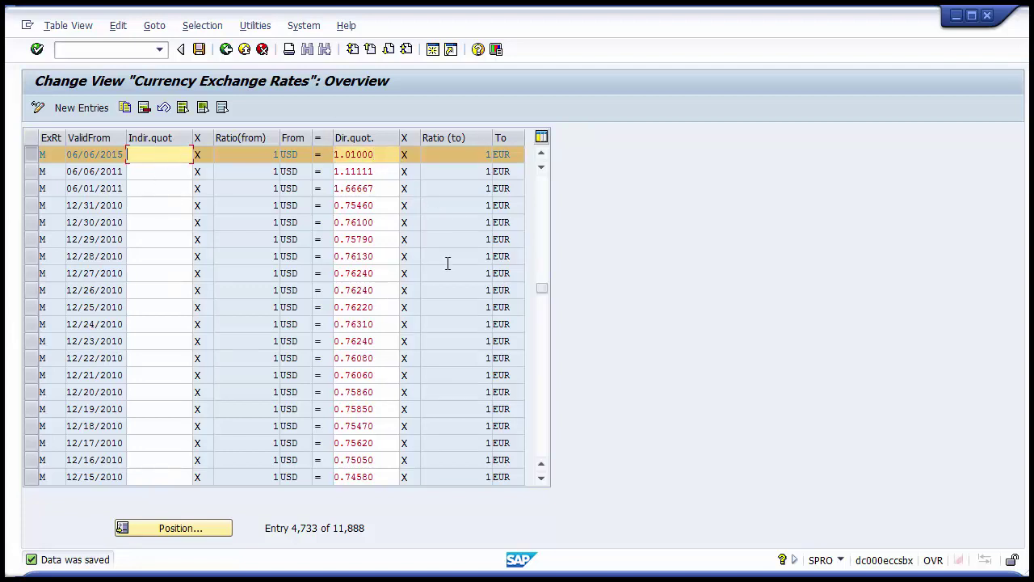
pyautogui.click(542, 433)
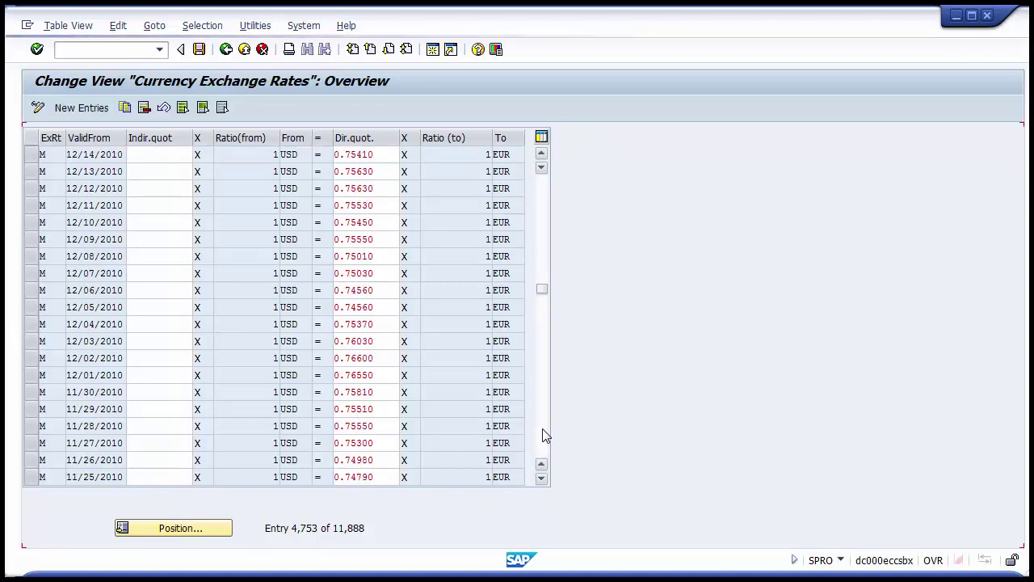
pyautogui.click(544, 435)
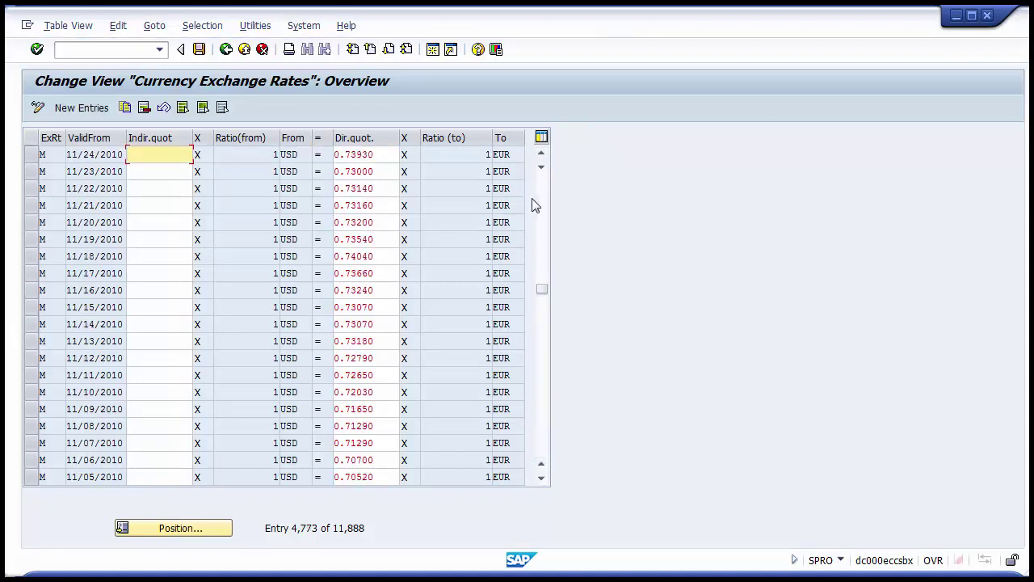
pyautogui.click(544, 442)
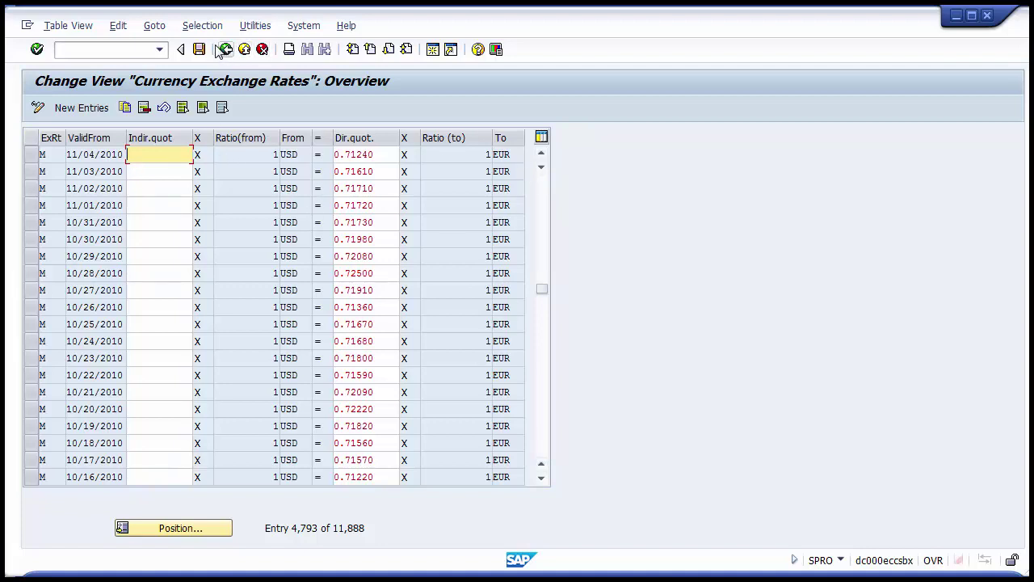
# Leave the exchange rates overview and review the Configuration Steps slide in PowerPoint before returning to SAP.
pyautogui.click(226, 49)
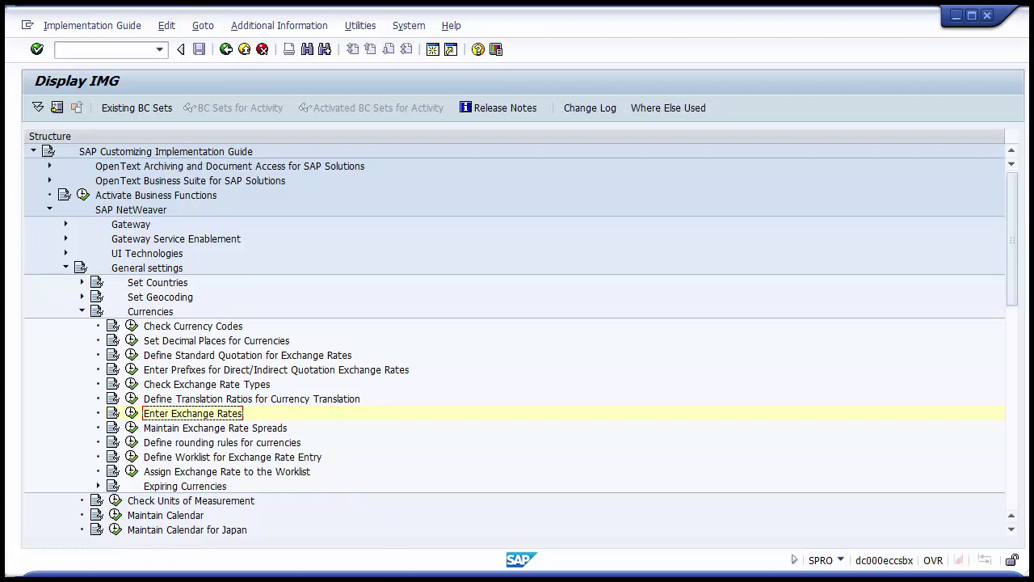
pyautogui.click(390, 519)
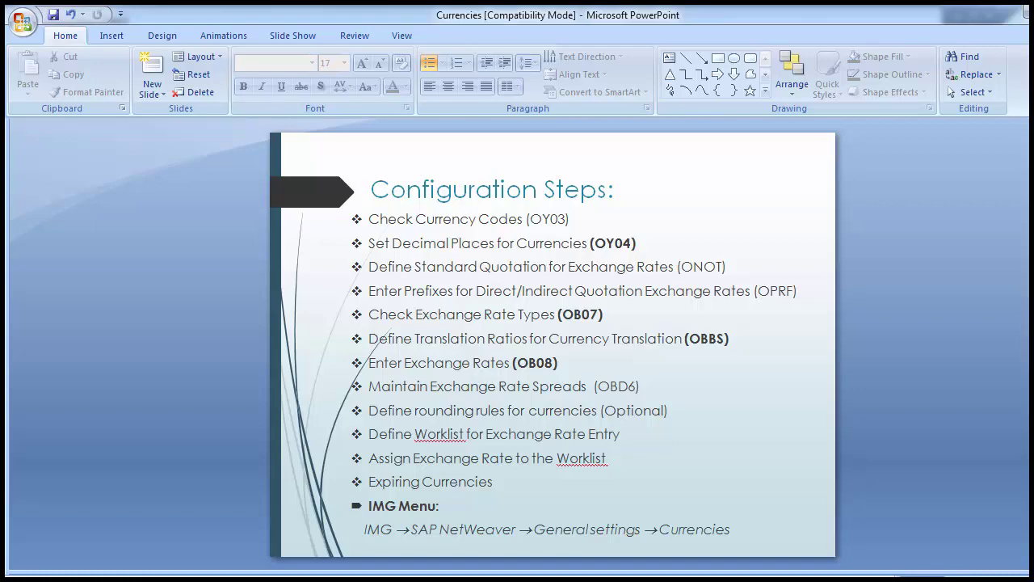
pyautogui.moveTo(443, 573)
pyautogui.click(522, 508)
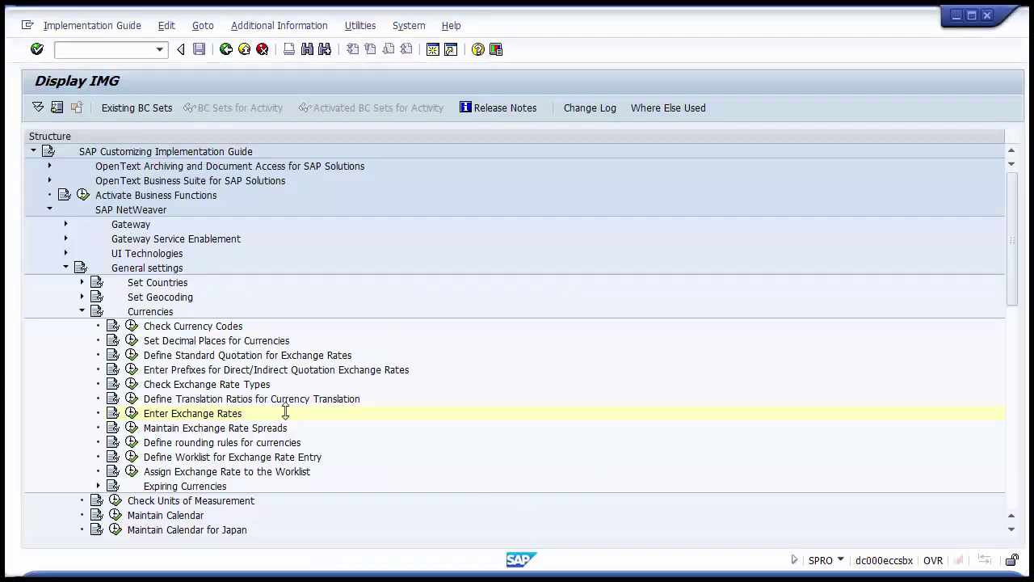
# Open the Maintain Exchange Rate Spreads activity under Currencies and start adding new entries.
pyautogui.click(244, 430)
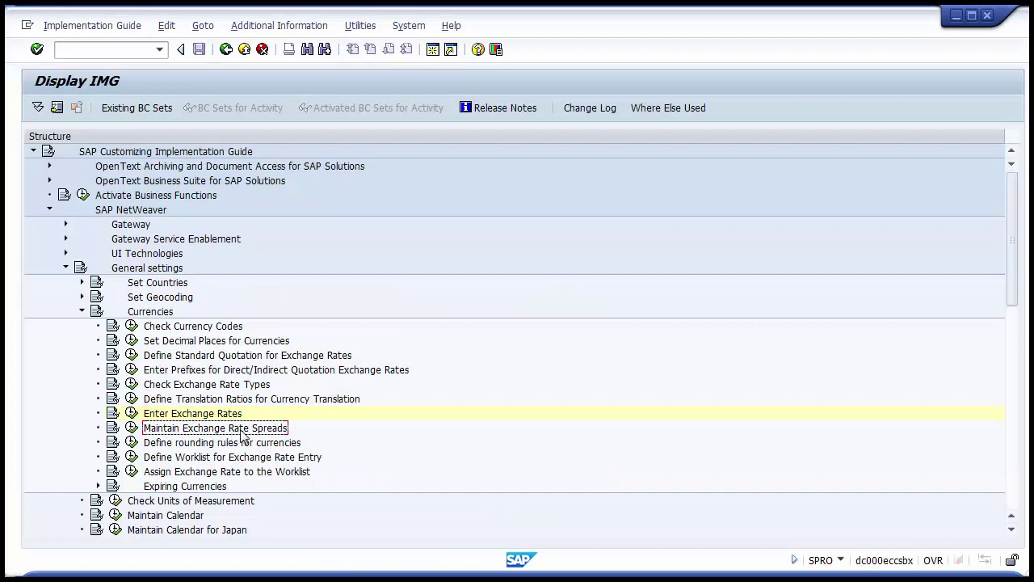
pyautogui.click(132, 429)
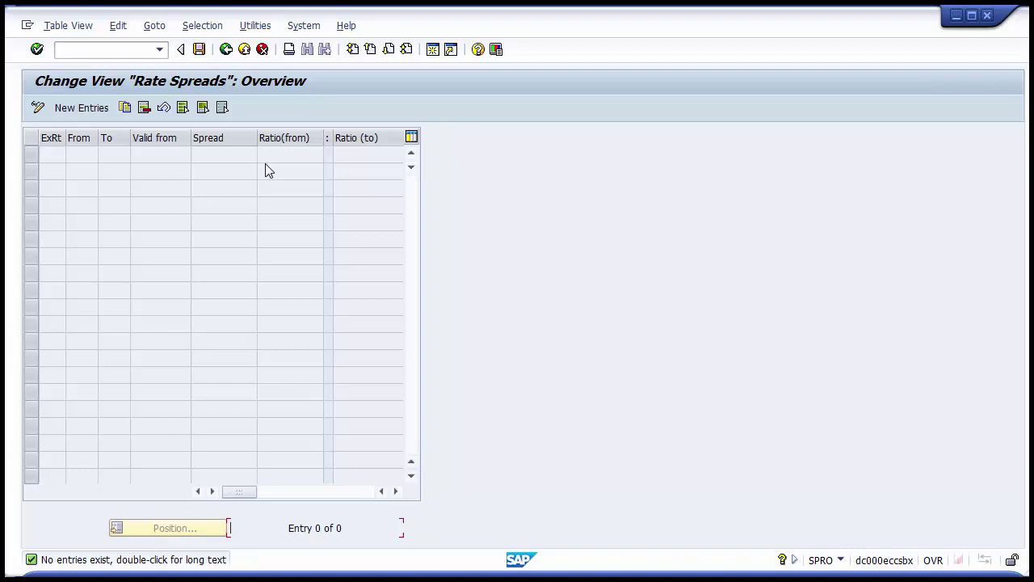
pyautogui.click(91, 112)
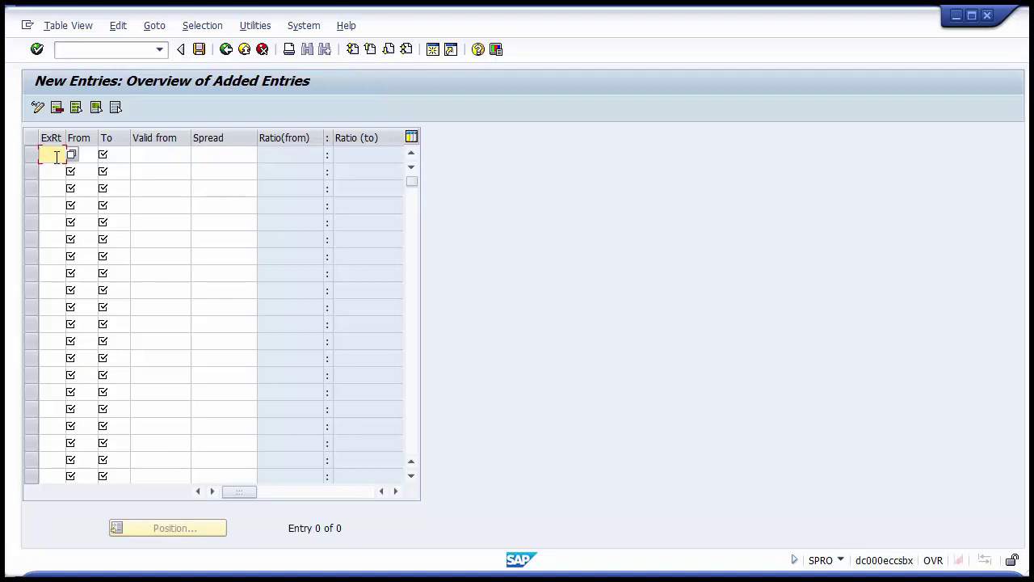
# Enter exchange rate type M with USD as the from currency and EUR as the to currency in the first spread row.
pyautogui.write('M')
pyautogui.press('BackSpace')
pyautogui.write('M')
pyautogui.press('Tab')
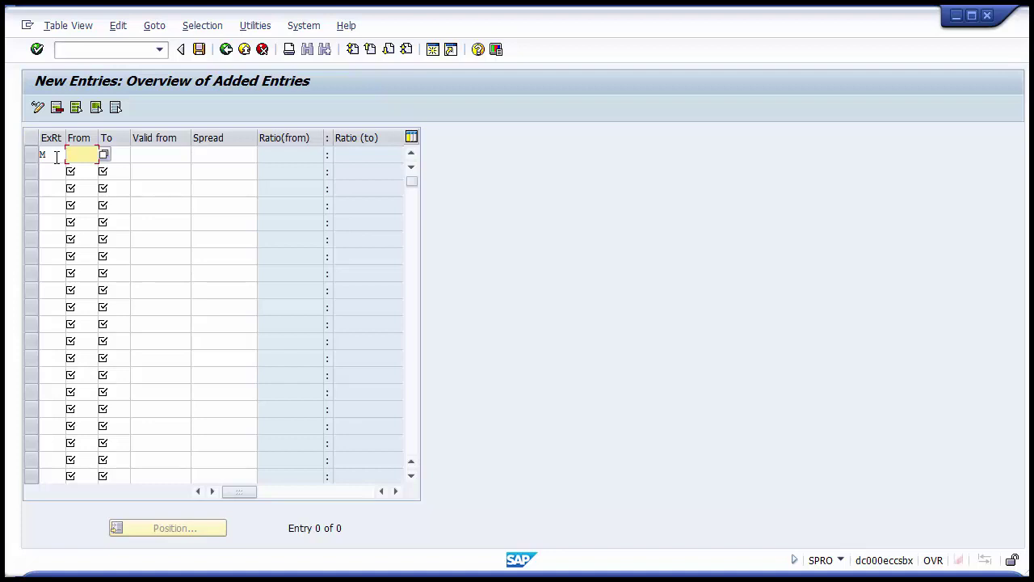
pyautogui.write('USD')
pyautogui.press('Tab')
pyautogui.write('E')
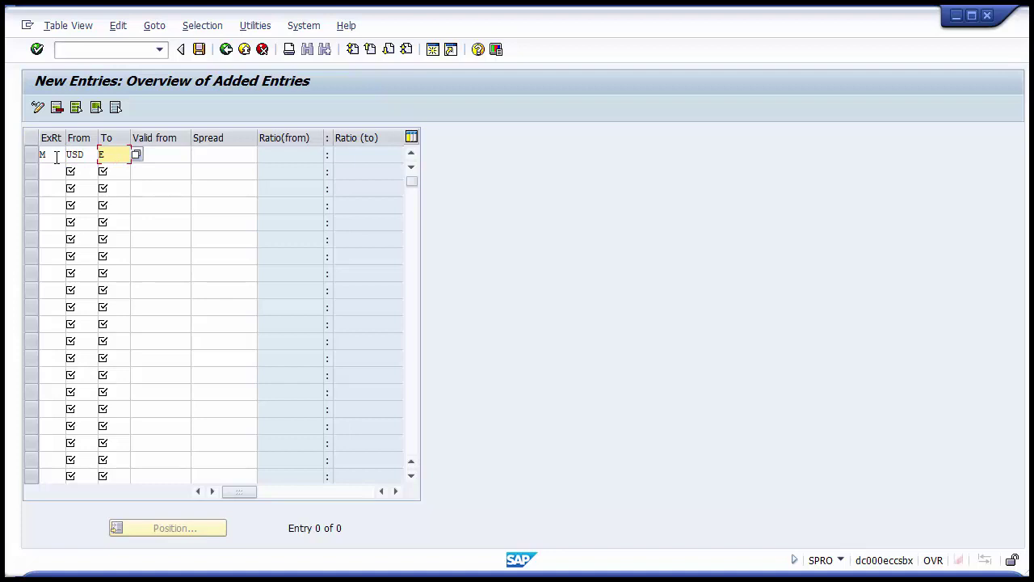
pyautogui.write('UR')
pyautogui.press('Tab')
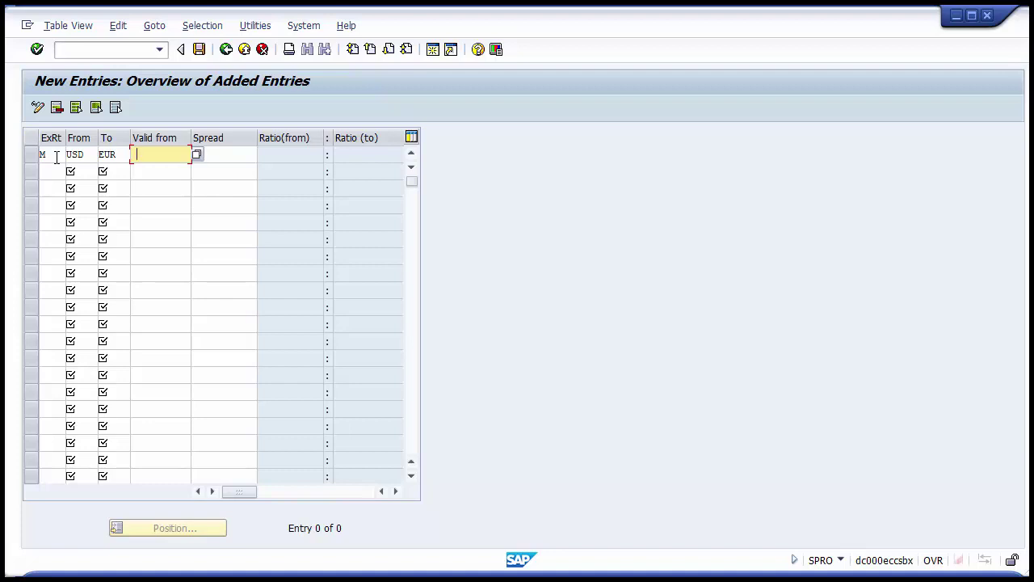
# Set the spread entry's valid-from date to 01042014 and its spread to 0.004.
pyautogui.write('01042014')
pyautogui.click(231, 162)
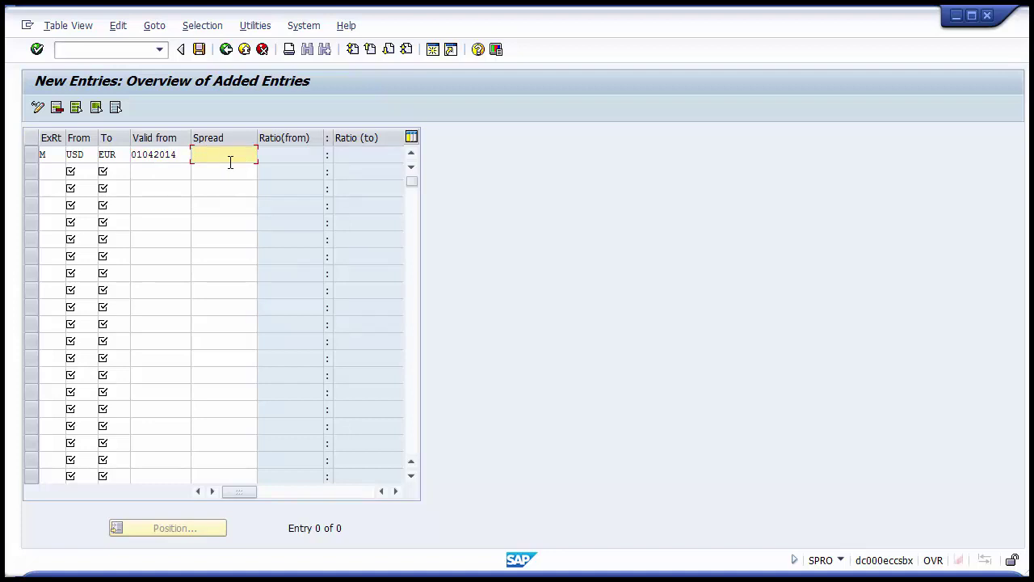
pyautogui.write('0.004')
pyautogui.press('Return')
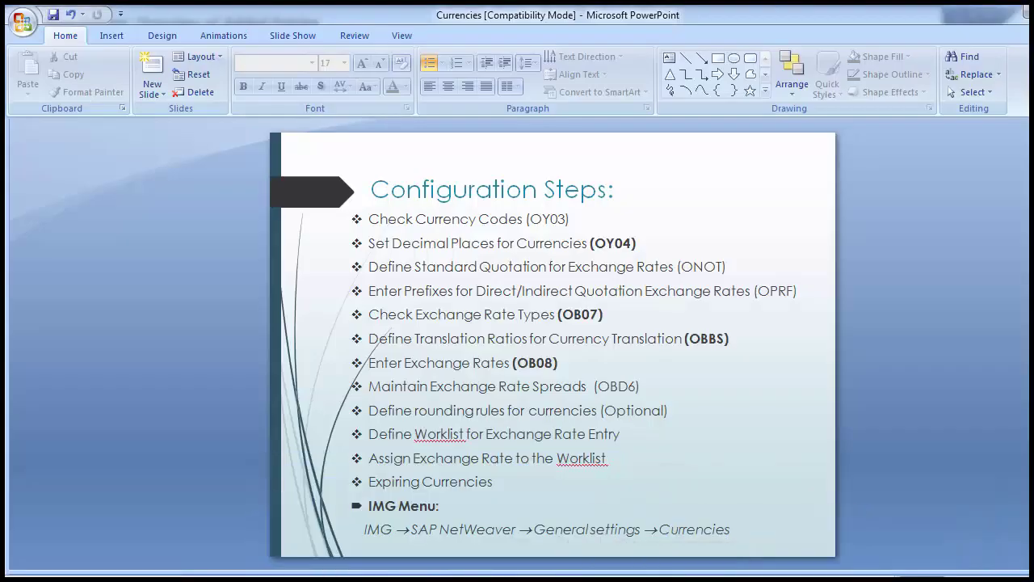
# Return to SAP from the PowerPoint slide and review the new entry's exchange rate type, target currency and spread.
pyautogui.click(485, 549)
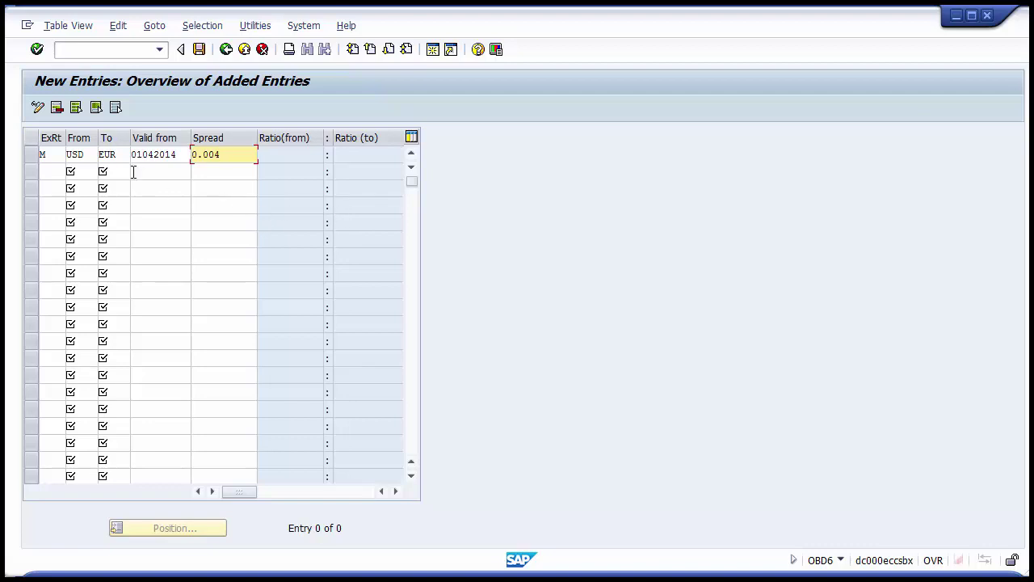
pyautogui.click(55, 154)
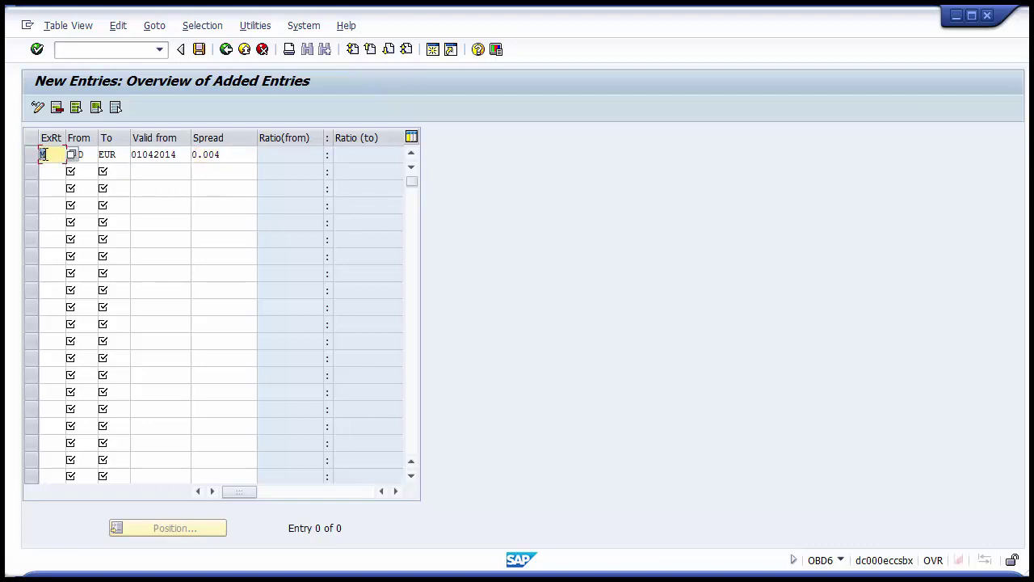
pyautogui.click(230, 155)
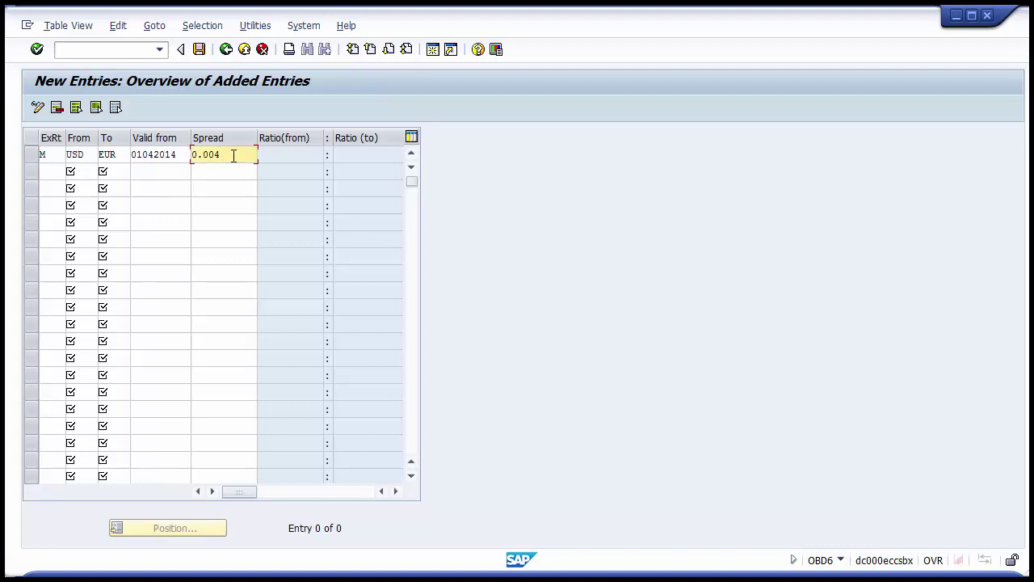
pyautogui.moveTo(230, 155); pyautogui.dragTo(181, 154)
pyautogui.doubleClick(105, 154)
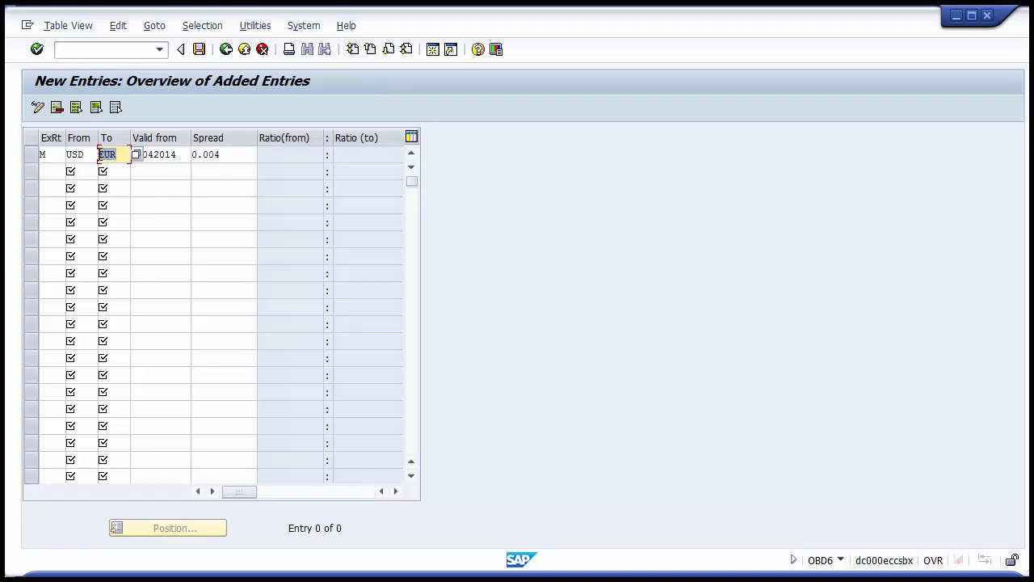
pyautogui.click(226, 160)
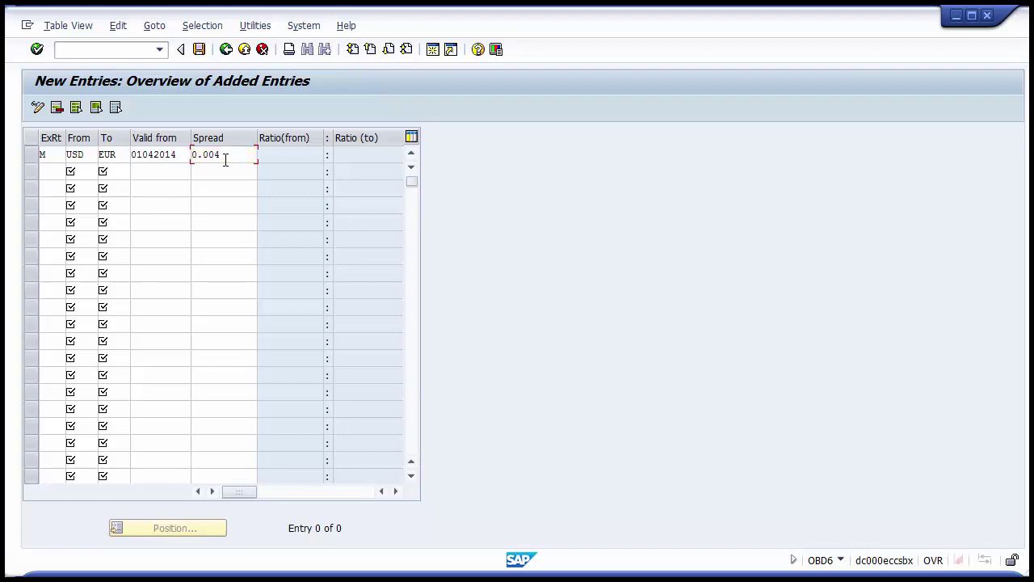
# Confirm the spread entry and leave rate spread maintenance, saving the changes to the proposed Customizing request.
pyautogui.press('Return')
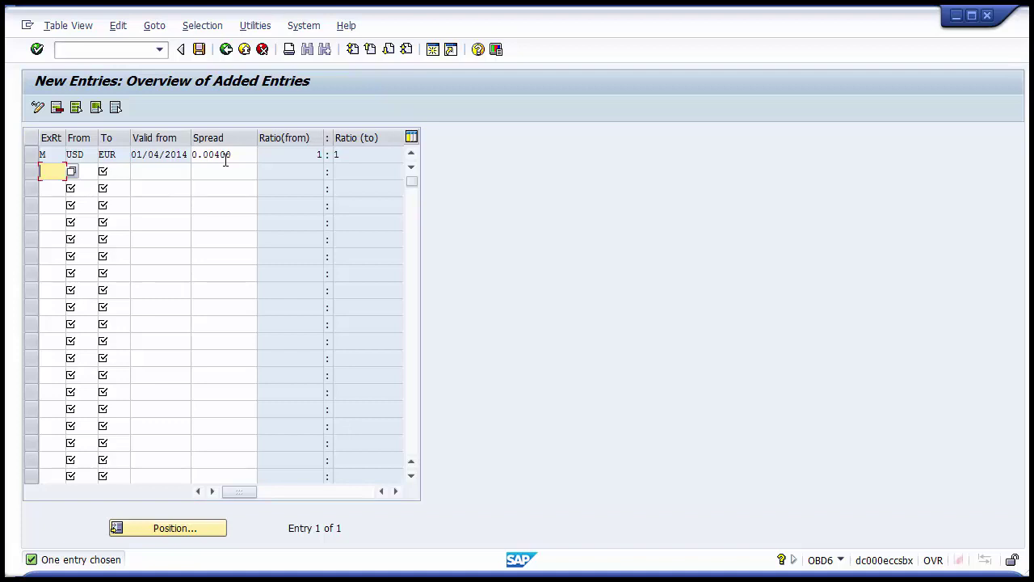
pyautogui.click(226, 49)
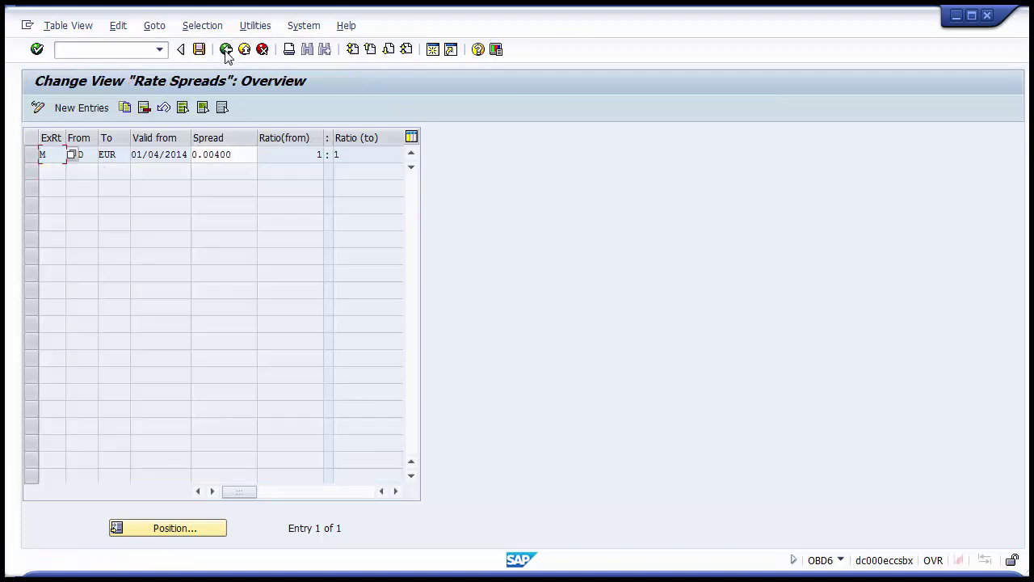
pyautogui.click(226, 50)
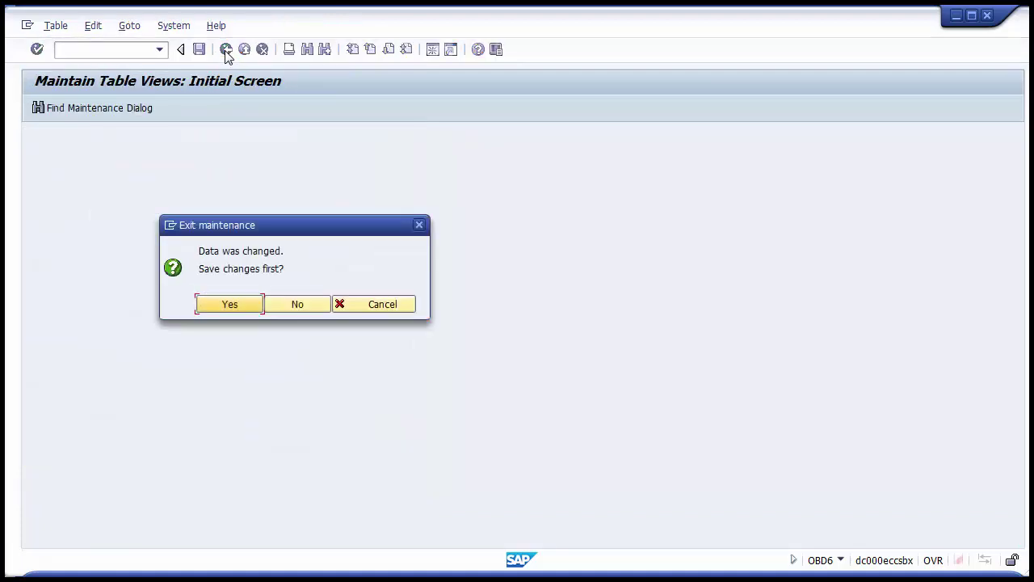
pyautogui.click(230, 311)
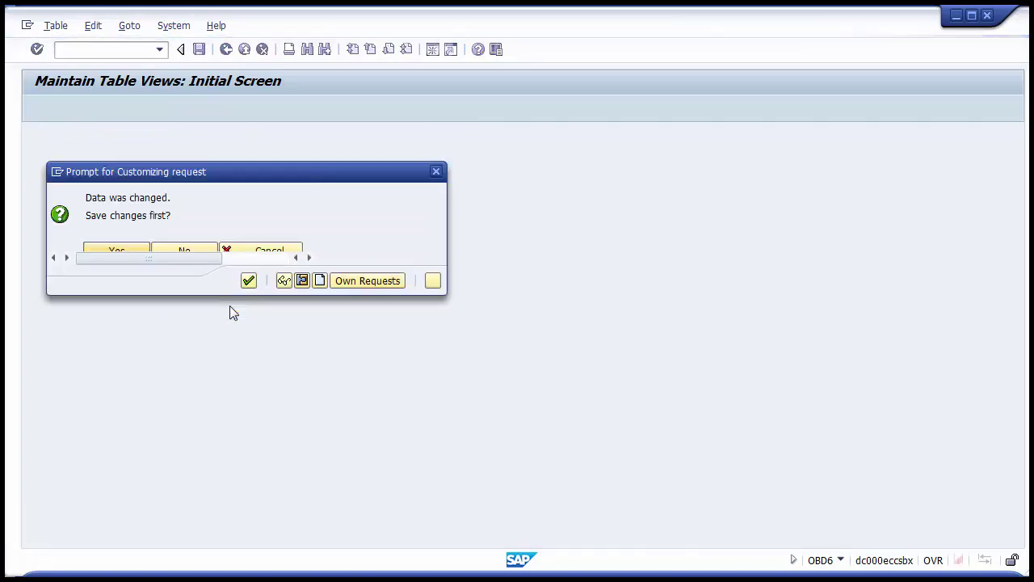
pyautogui.click(250, 282)
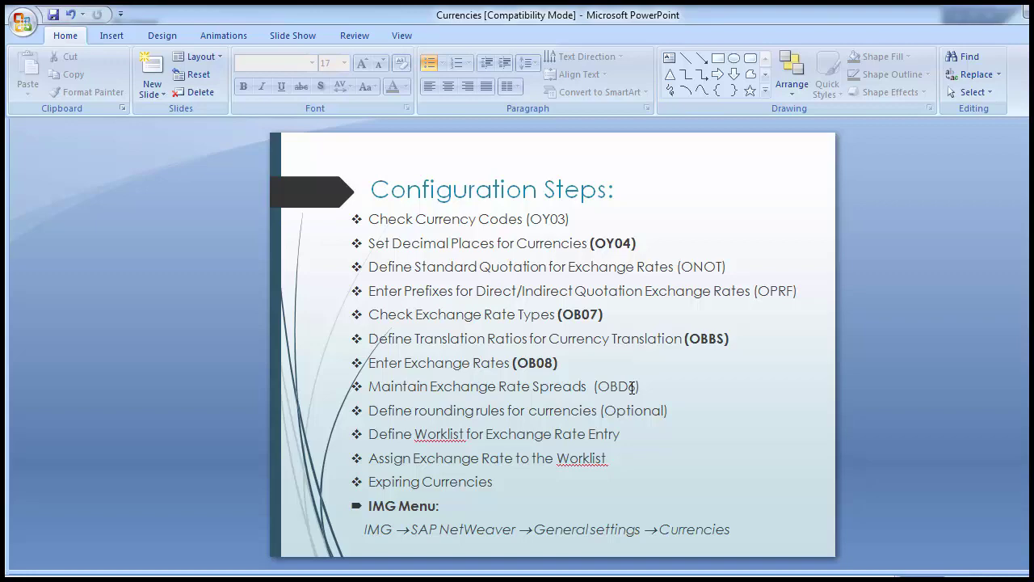
# Switch from PowerPoint to SAP, run transaction spro and open the SAP Reference IMG.
pyautogui.click(495, 520)
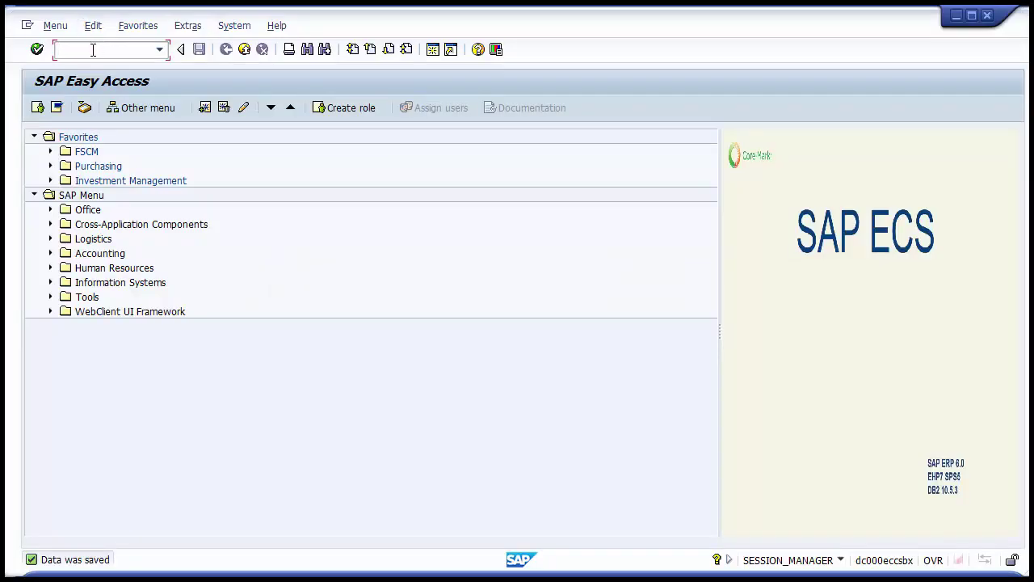
pyautogui.write('spro')
pyautogui.press('Return')
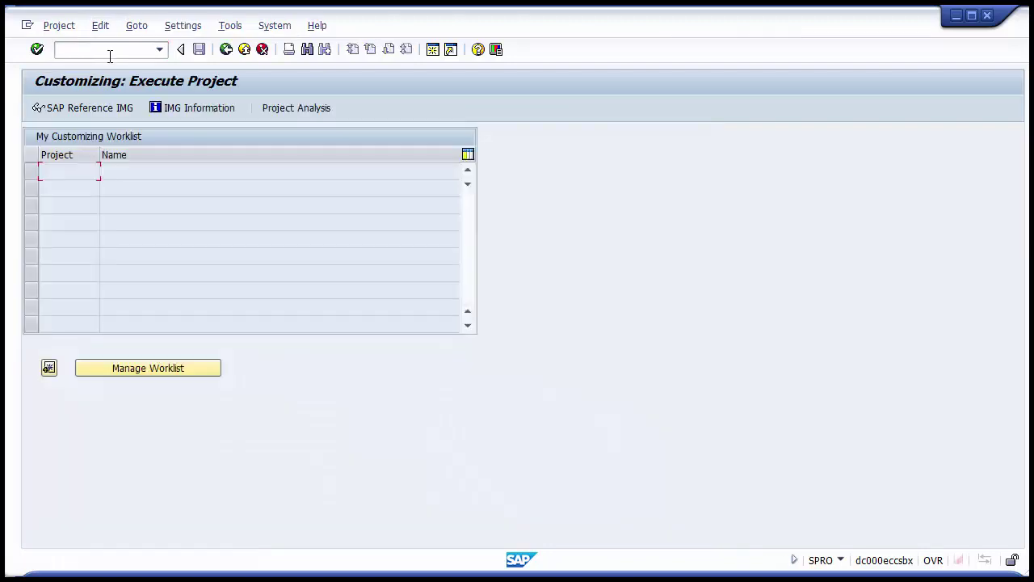
pyautogui.click(89, 108)
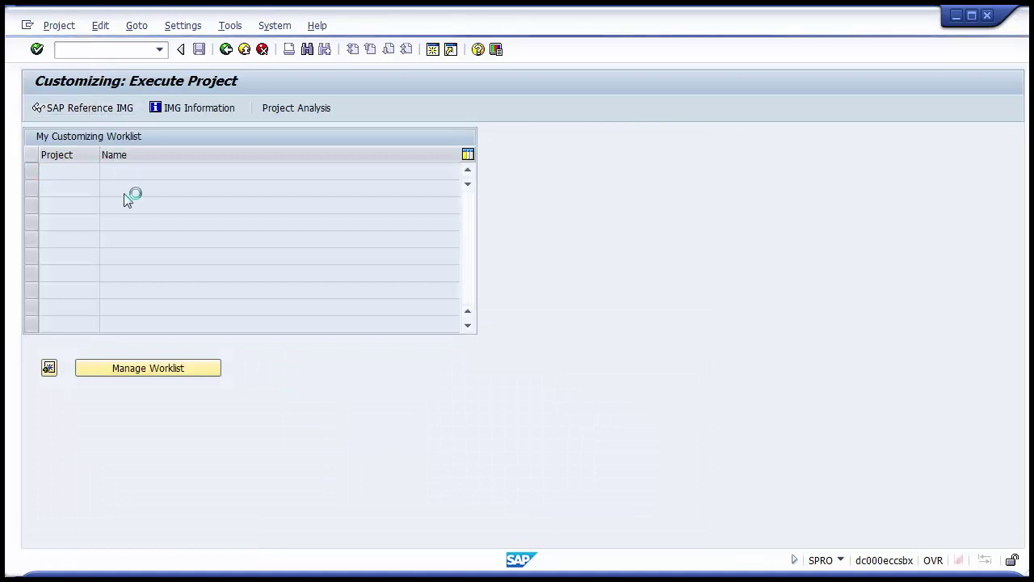
# Open the Define rounding rules for currencies activity under SAP NetWeaver, General settings, Currencies.
pyautogui.click(49, 210)
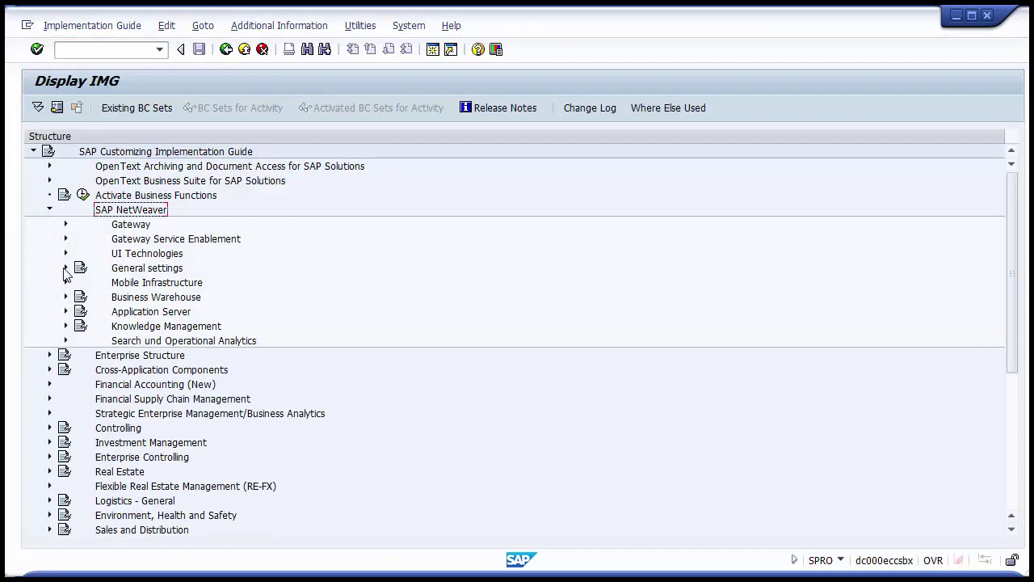
pyautogui.click(66, 269)
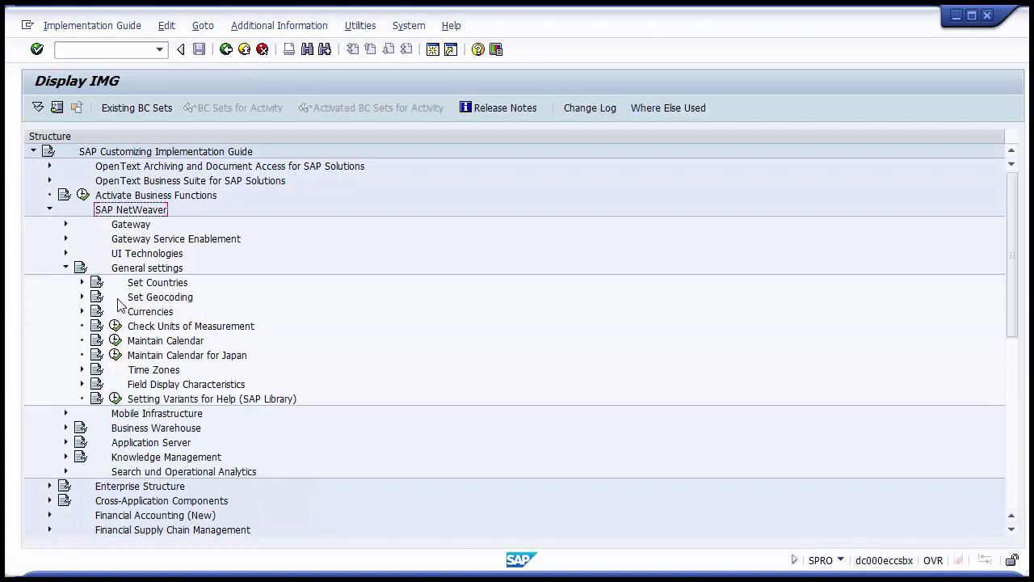
pyautogui.click(133, 314)
pyautogui.click(82, 312)
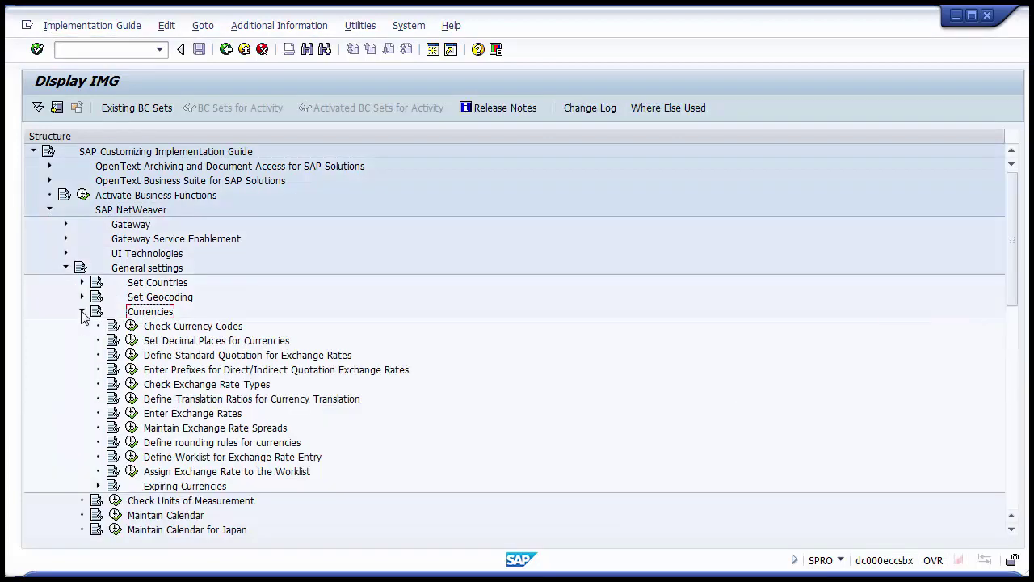
pyautogui.click(173, 447)
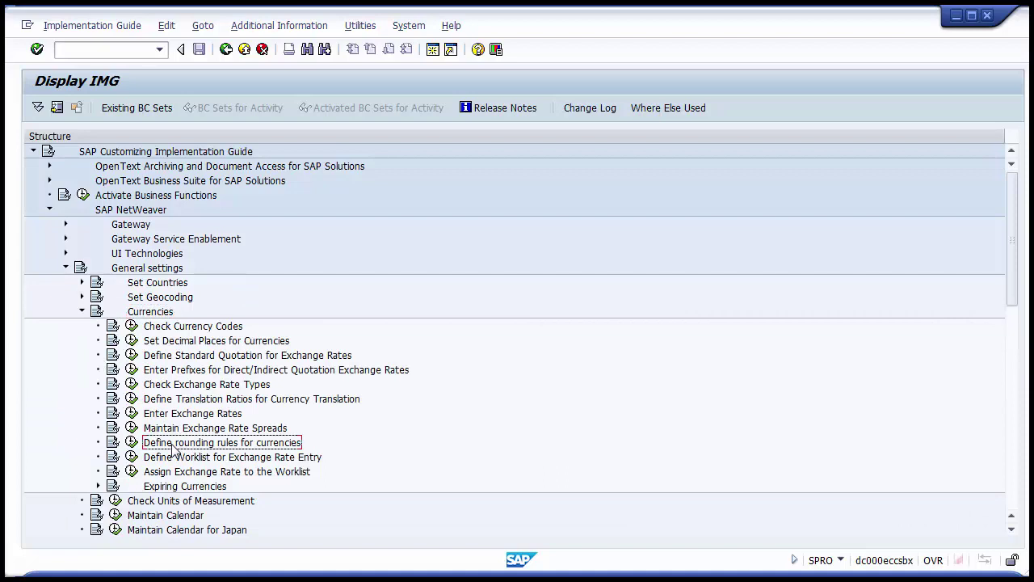
pyautogui.click(131, 442)
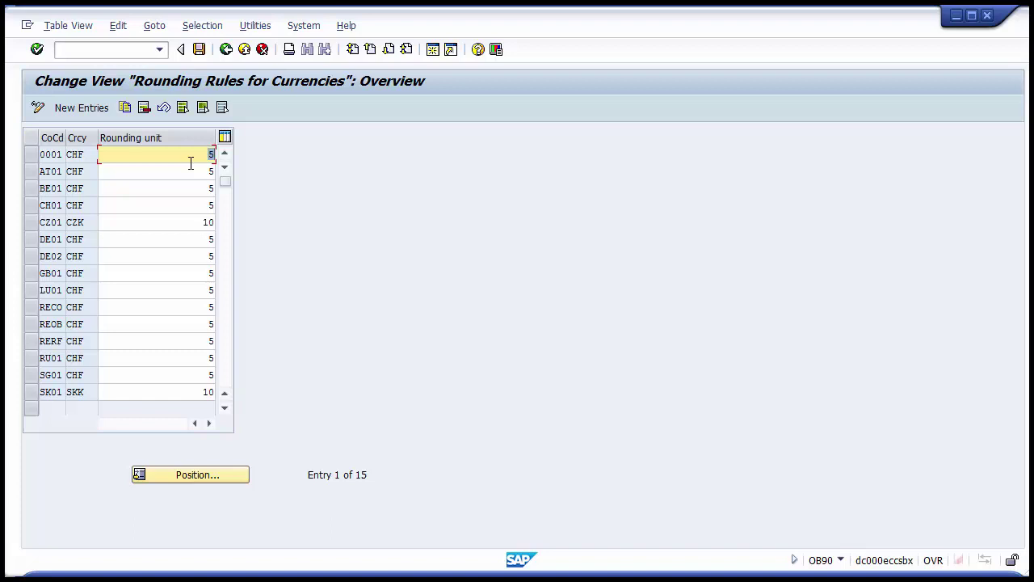
# Add a new rounding rule for company code 1000 and currency USD with a rounding unit of 4.
pyautogui.click(94, 113)
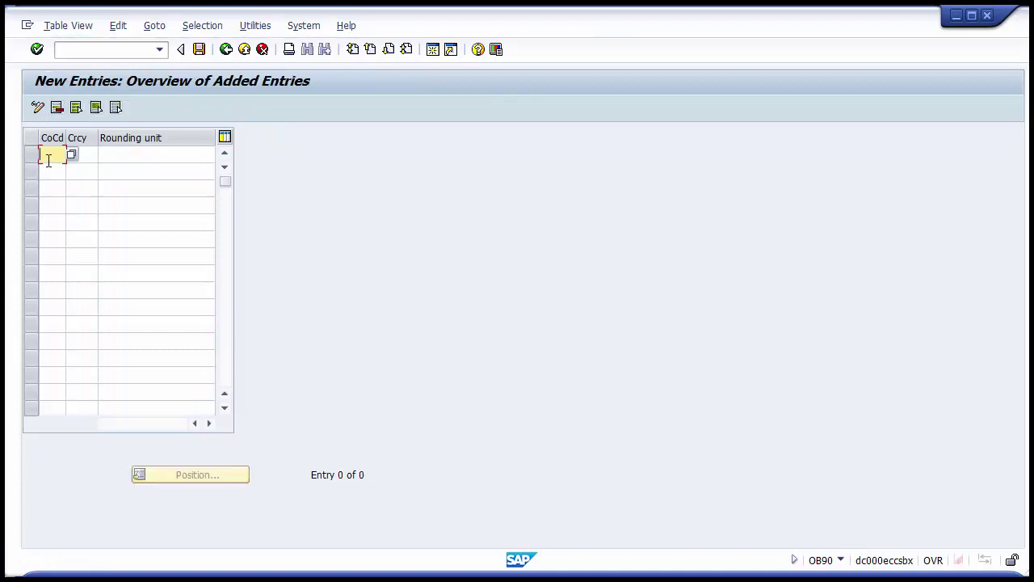
pyautogui.write('1000')
pyautogui.press('Tab')
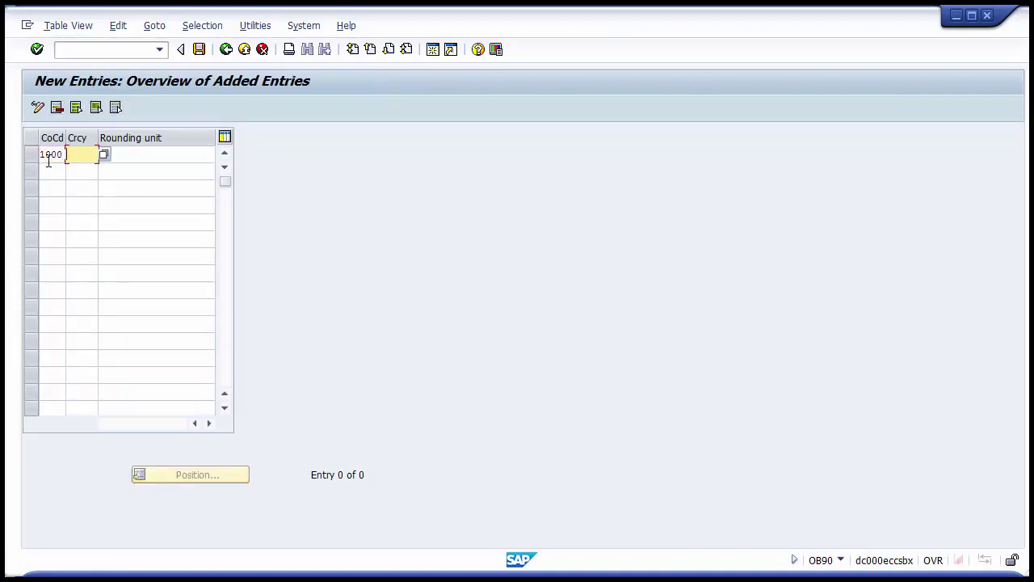
pyautogui.write('USD')
pyautogui.click(142, 155)
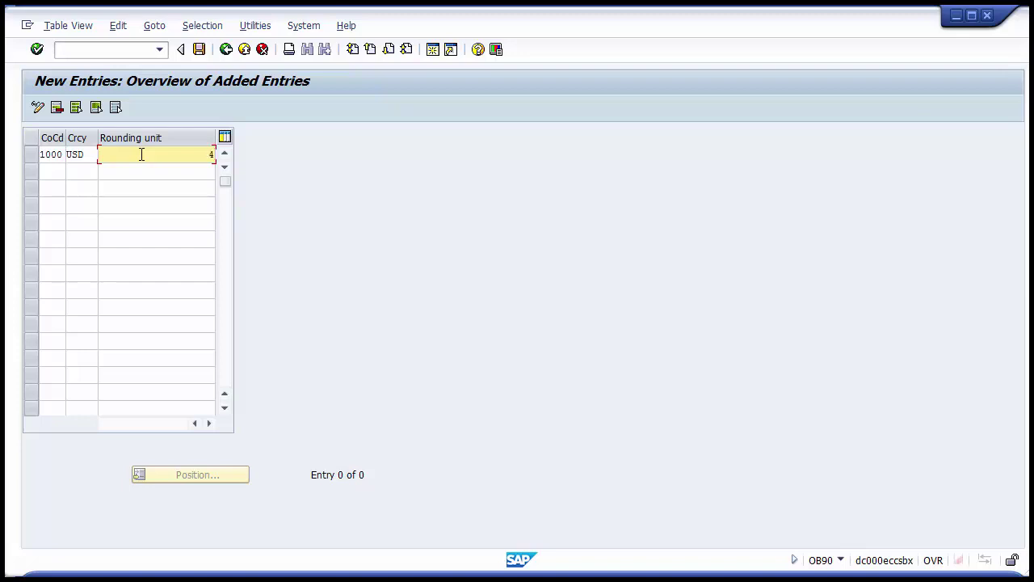
pyautogui.press('Return')
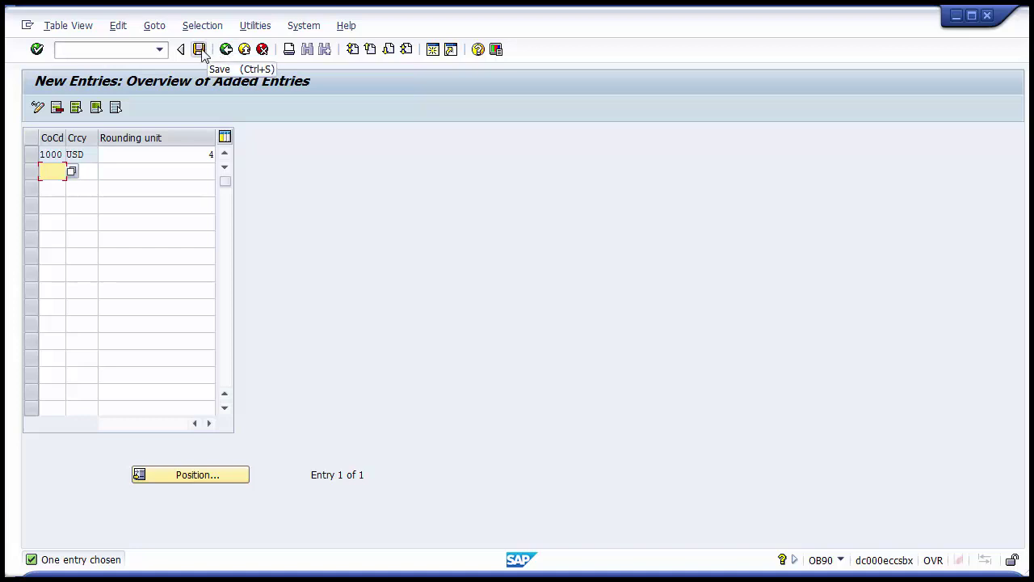
# Save the new rounding rule to the proposed Customizing request.
pyautogui.click(200, 52)
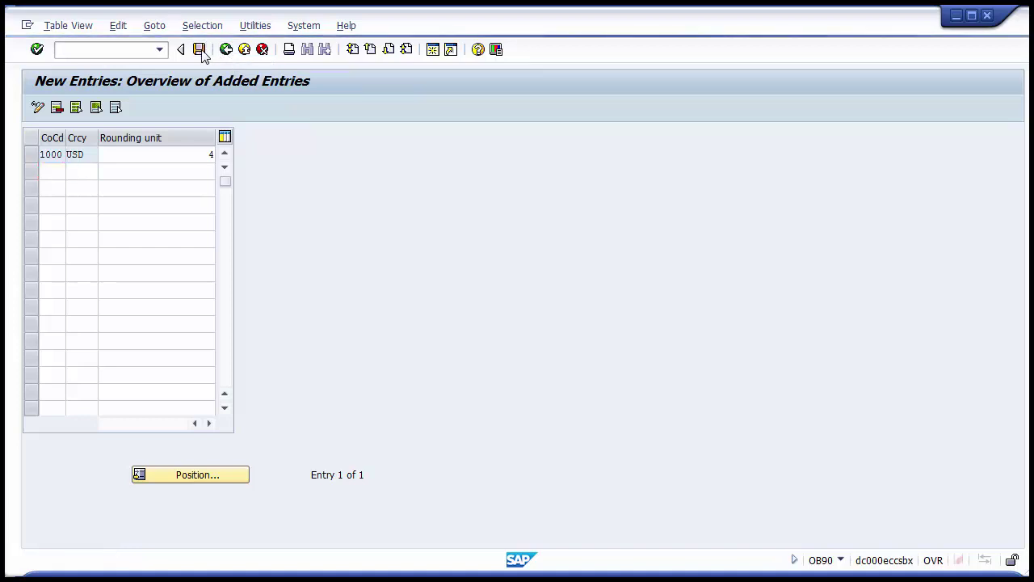
pyautogui.click(226, 49)
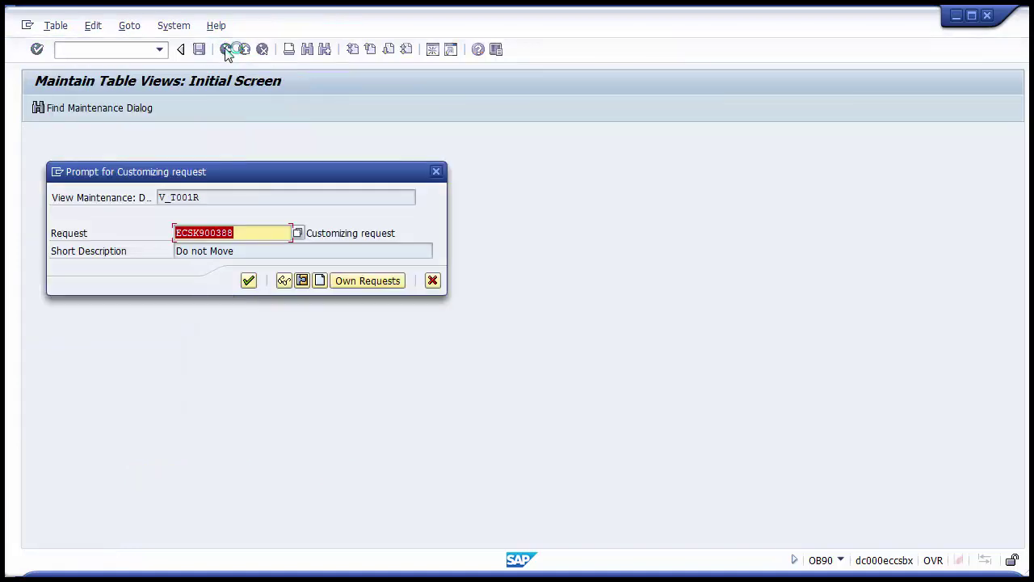
pyautogui.click(248, 280)
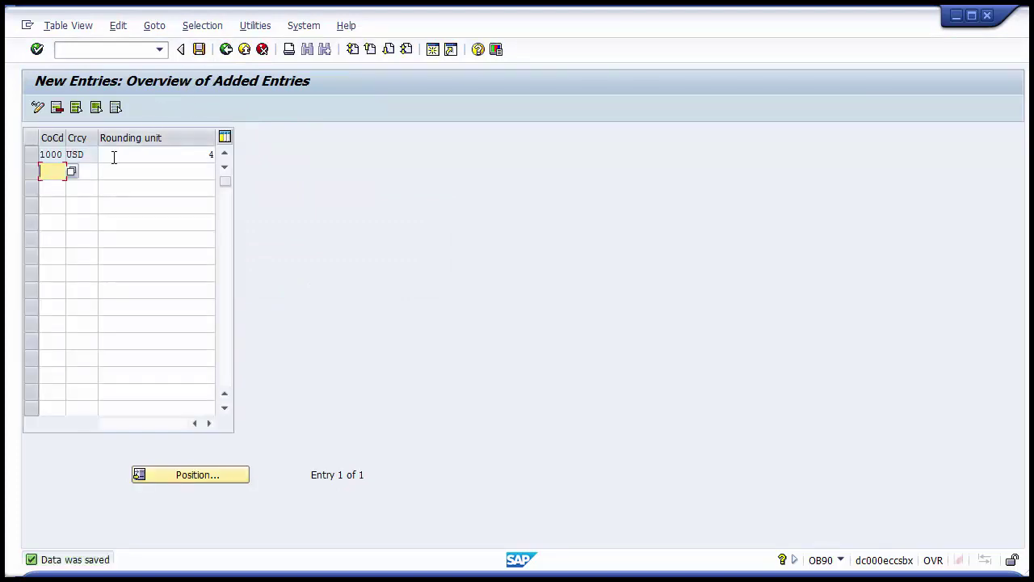
# Review the saved rule's currency and rounding unit, and read the field help for the rounding unit.
pyautogui.moveTo(88, 154); pyautogui.dragTo(60, 152)
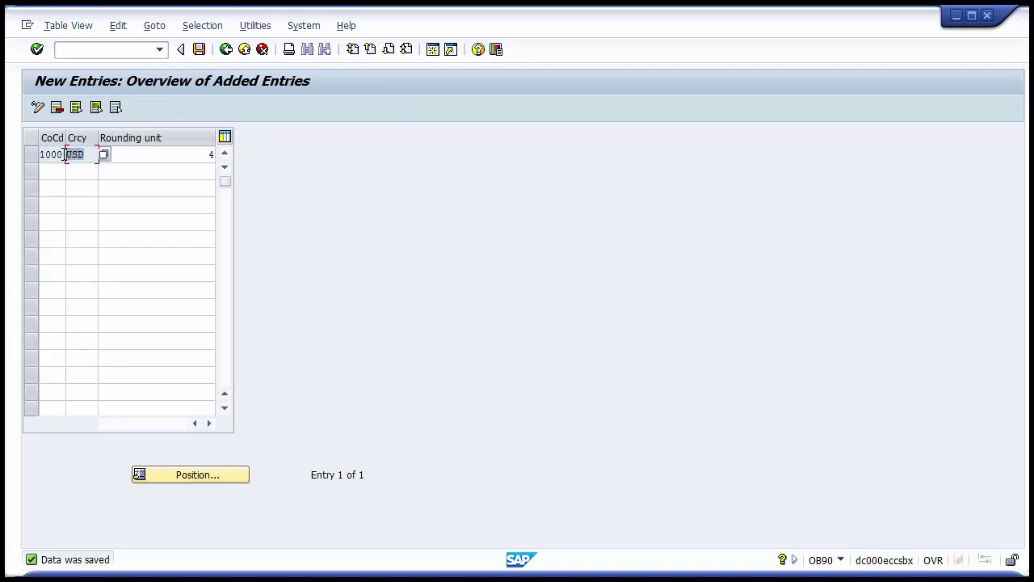
pyautogui.click(203, 156)
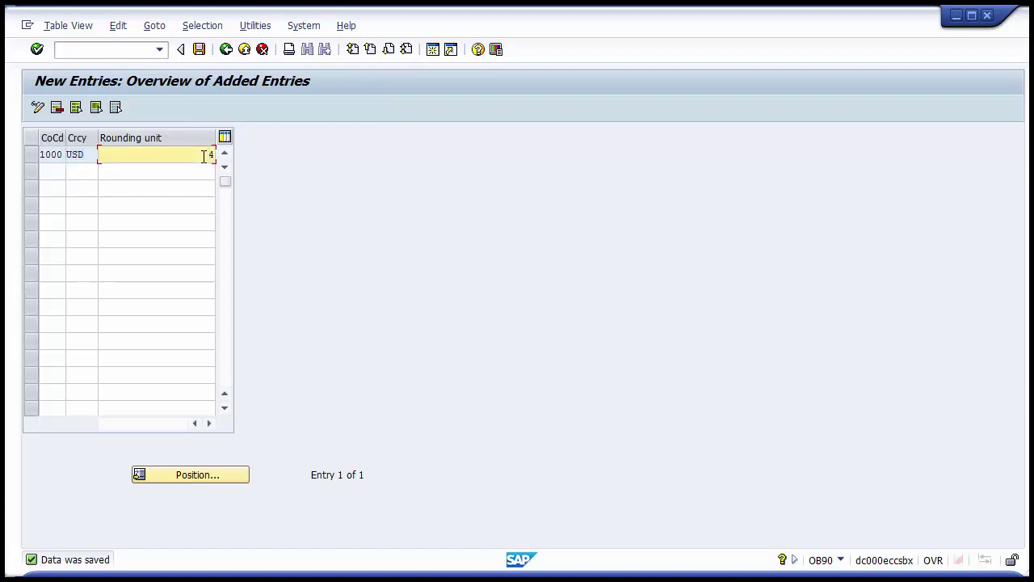
pyautogui.write('4')
pyautogui.press('Return')
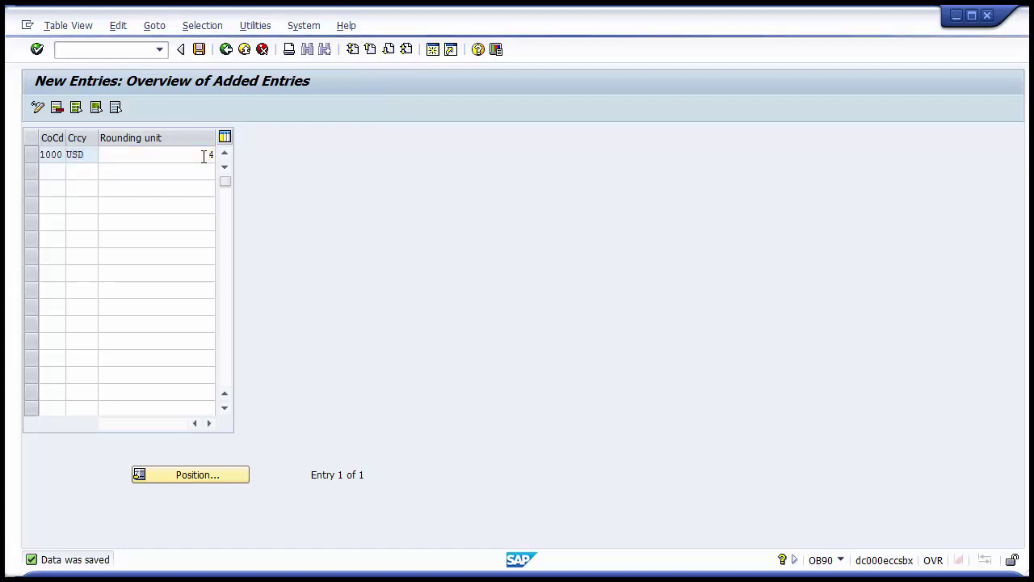
pyautogui.press('F1')
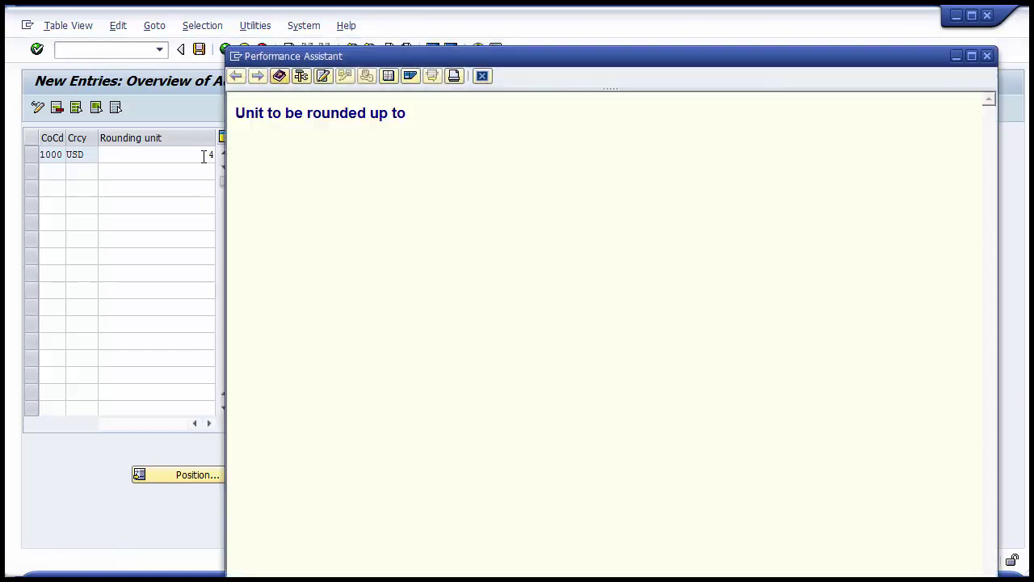
pyautogui.click(482, 76)
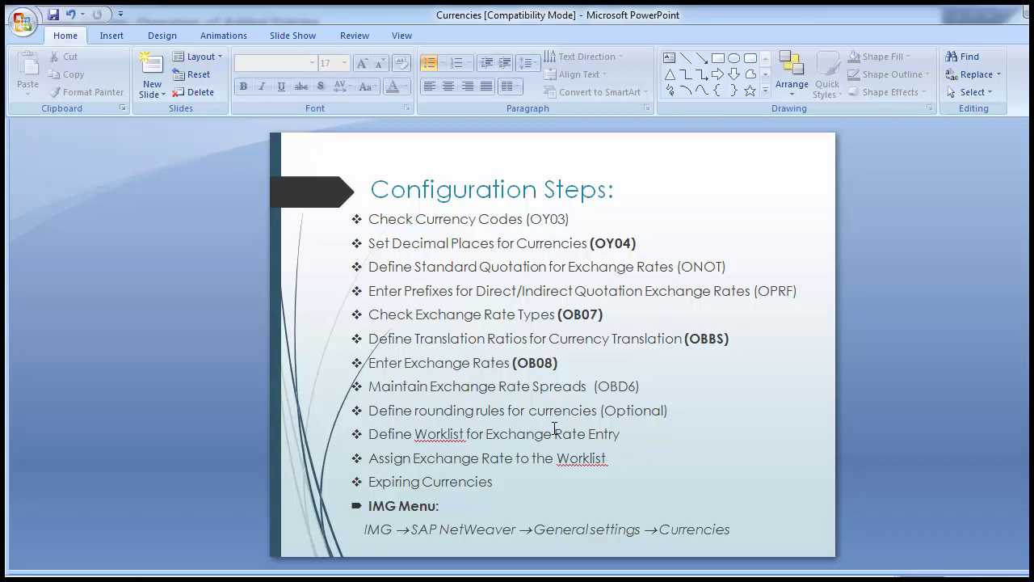
# Mark the Define Worklist line on the Currencies slide, switch to SAP and open the Define Worklist for Exchange Rate Entry activity.
pyautogui.click(357, 435)
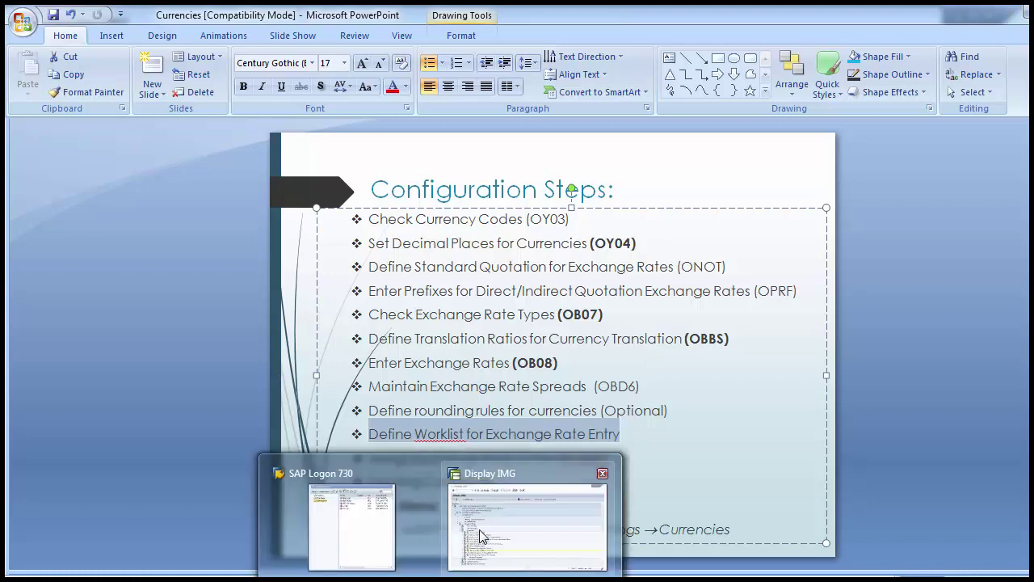
pyautogui.click(481, 534)
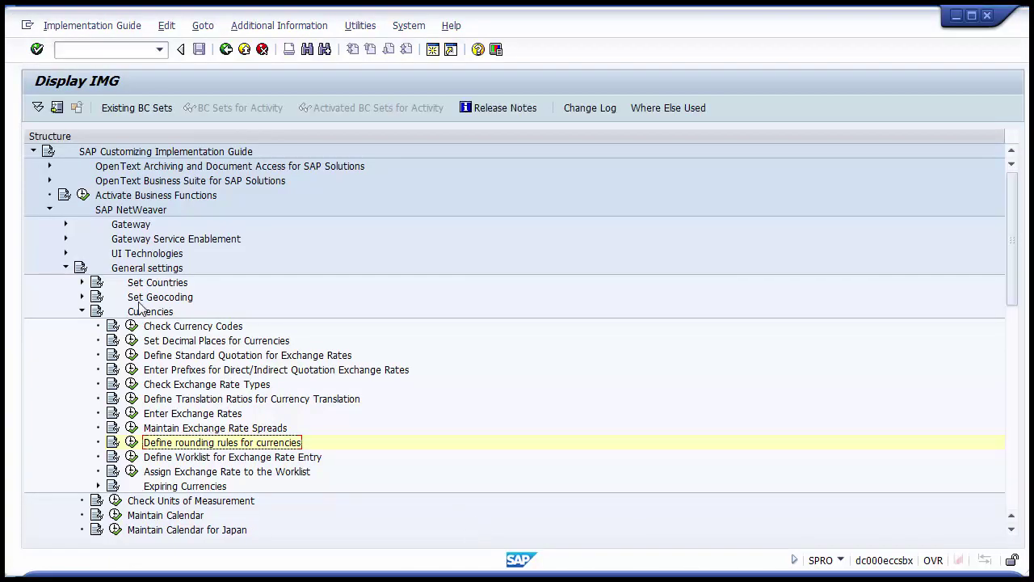
pyautogui.click(106, 212)
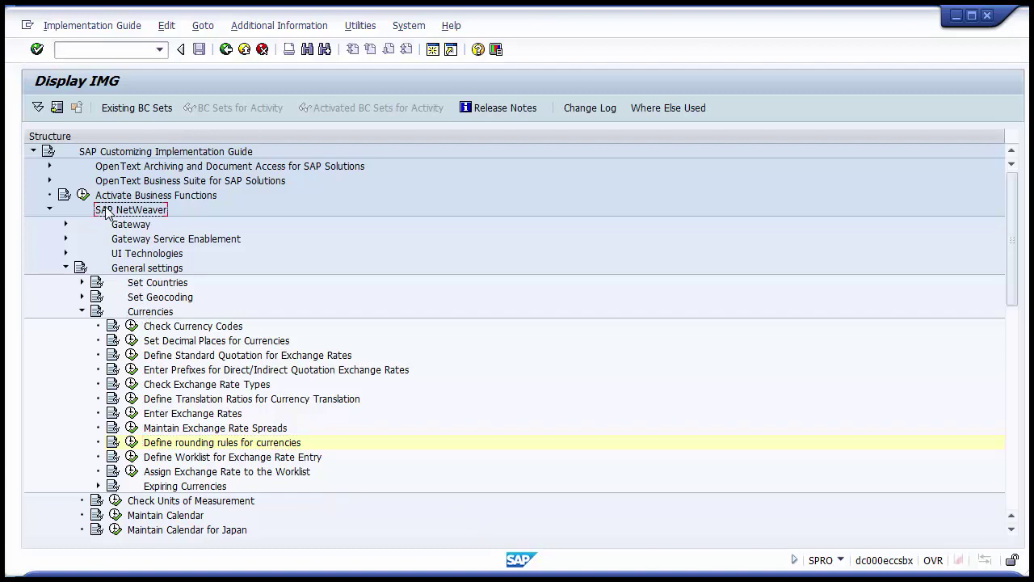
pyautogui.click(138, 271)
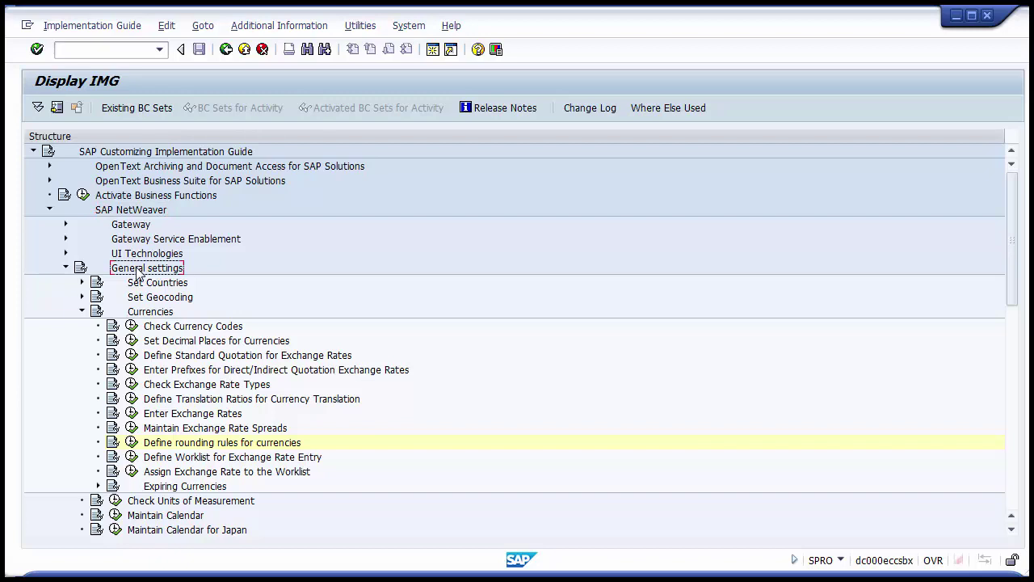
pyautogui.click(142, 313)
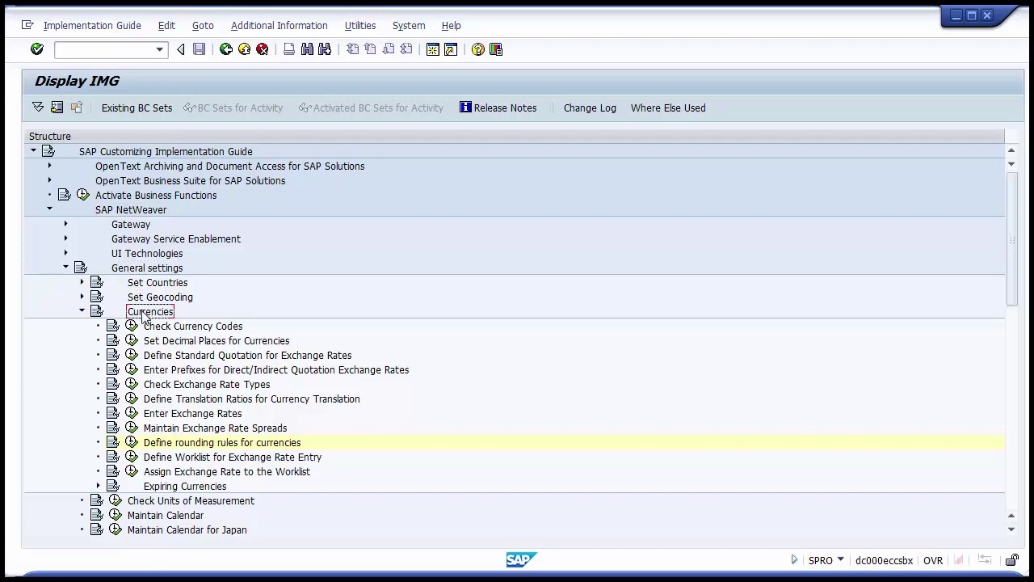
pyautogui.click(199, 459)
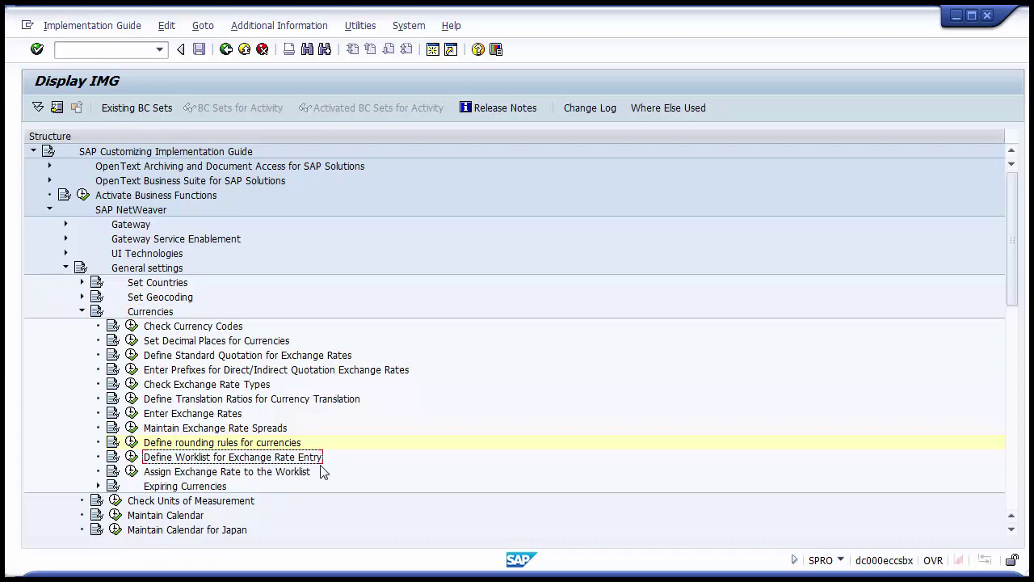
pyautogui.click(134, 459)
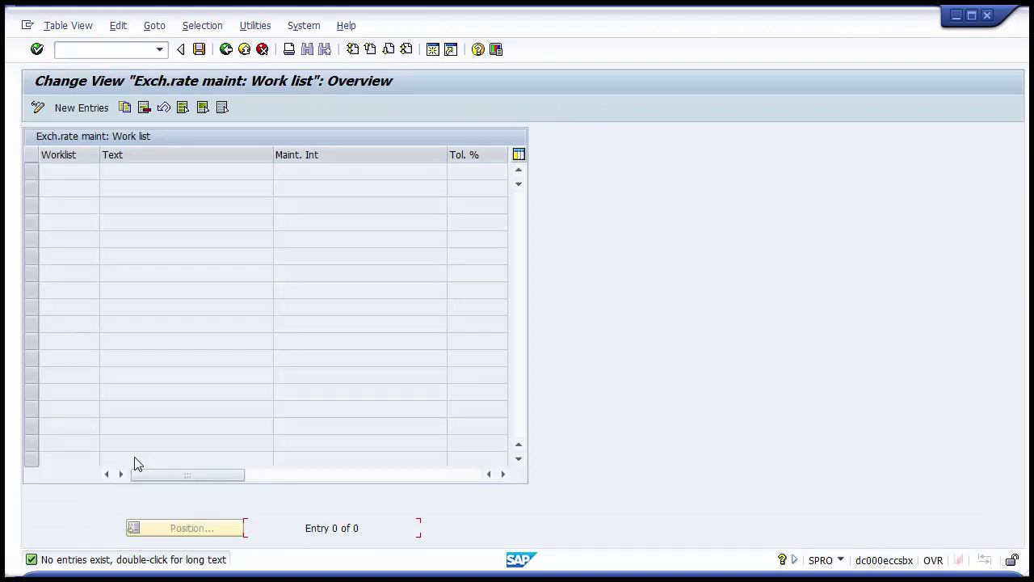
# Add a new worklist US_1000 with the text "exchange rate - G", a Daily maintenance interval and a tolerance of 5 percent.
pyautogui.click(81, 107)
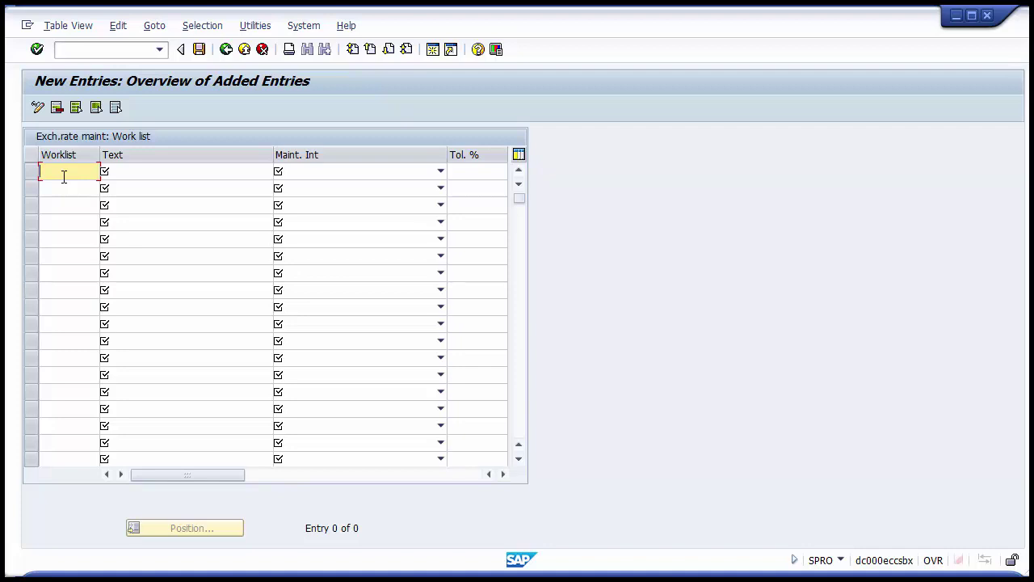
pyautogui.write('US_1600')
pyautogui.press('Tab')
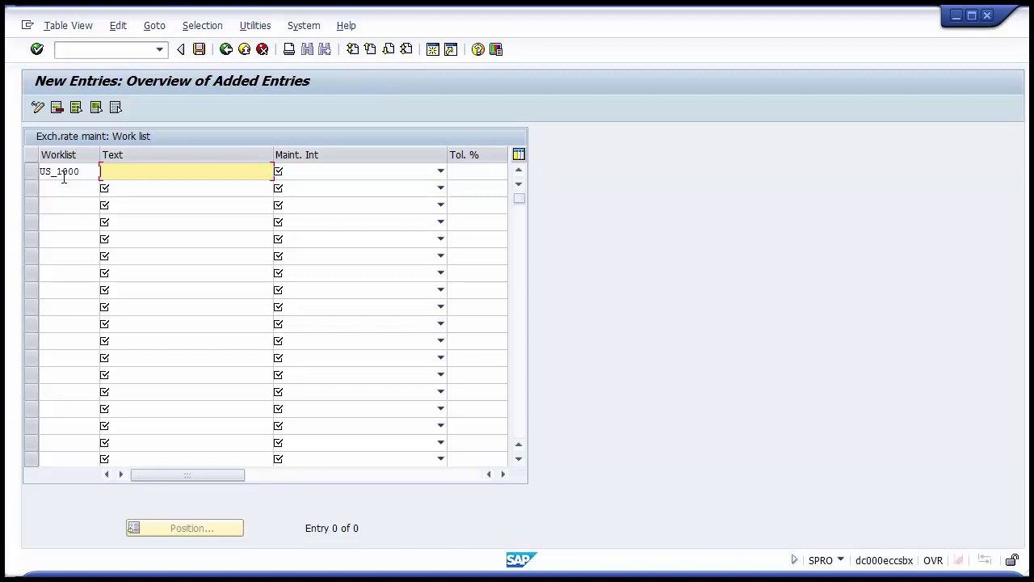
pyautogui.write('exchange rate - G')
pyautogui.click(340, 172)
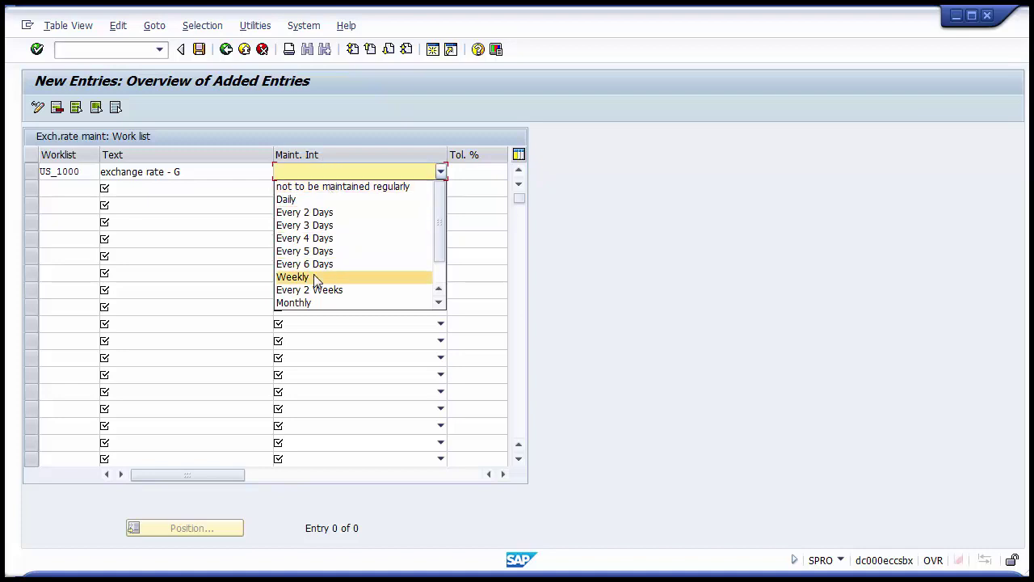
pyautogui.click(293, 202)
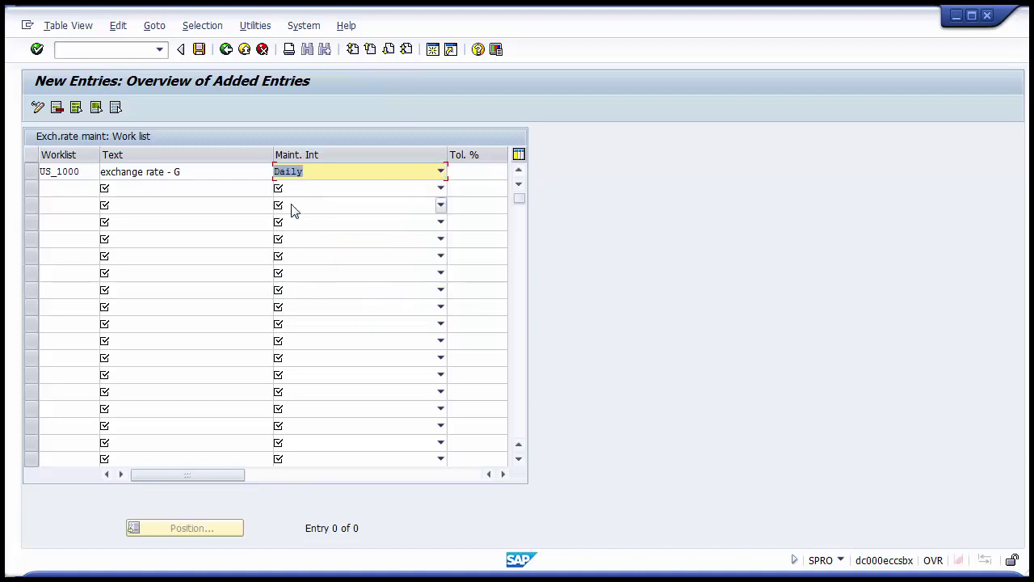
pyautogui.click(470, 173)
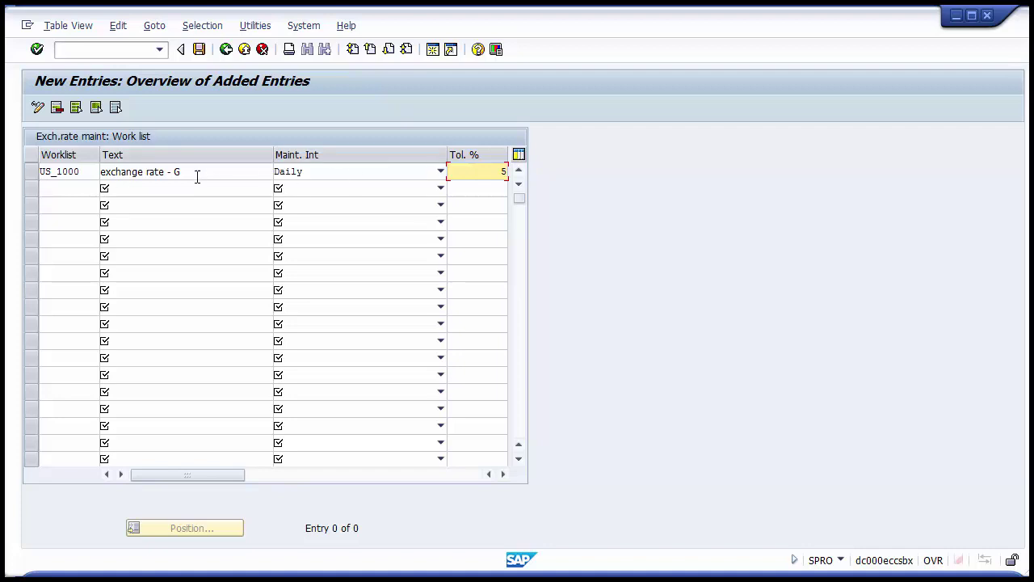
# Recheck the worklist's name, Daily interval and tolerance, and save the entry to the proposed Customizing request.
pyautogui.click(91, 176)
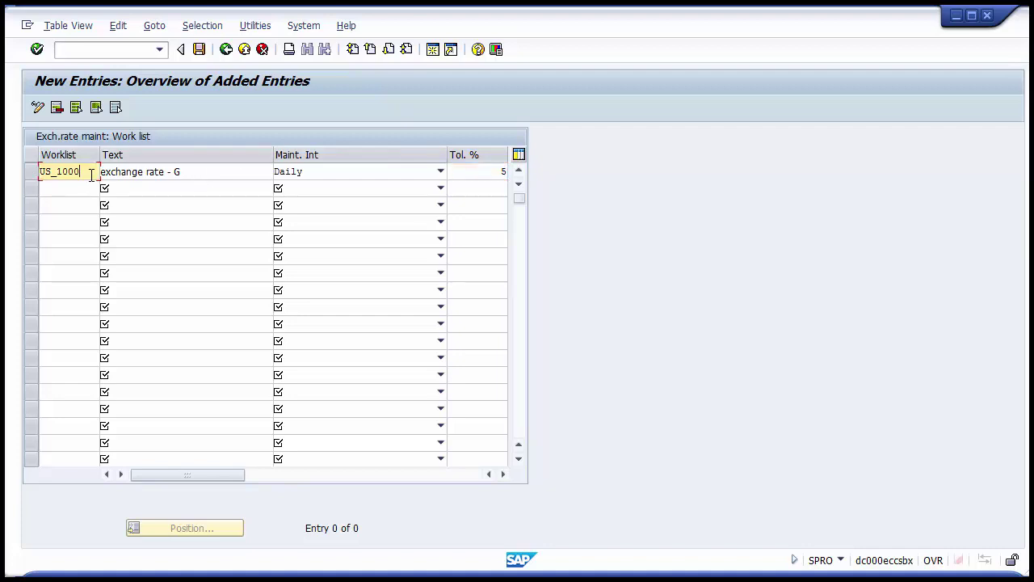
pyautogui.click(342, 174)
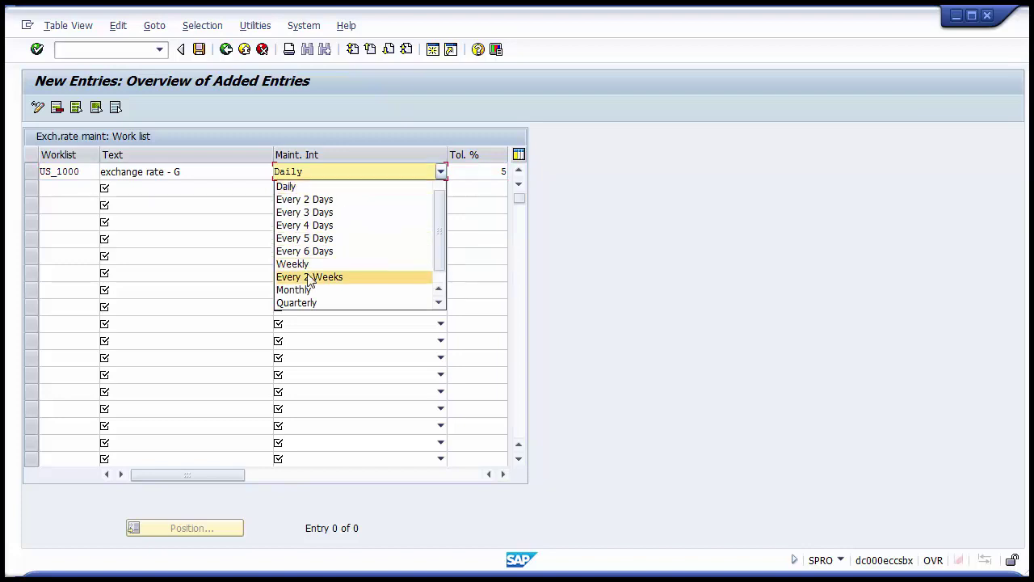
pyautogui.click(290, 189)
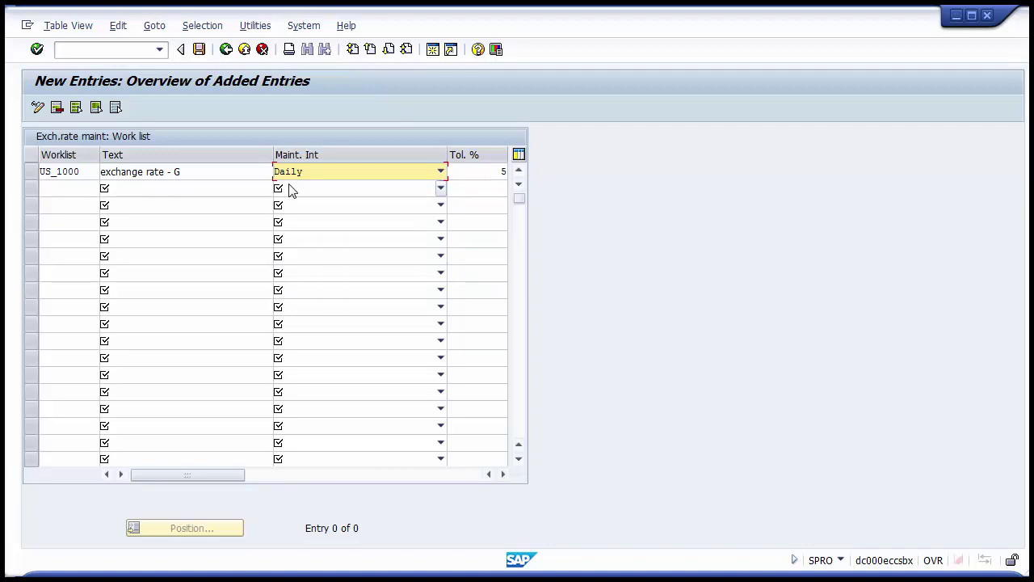
pyautogui.click(473, 172)
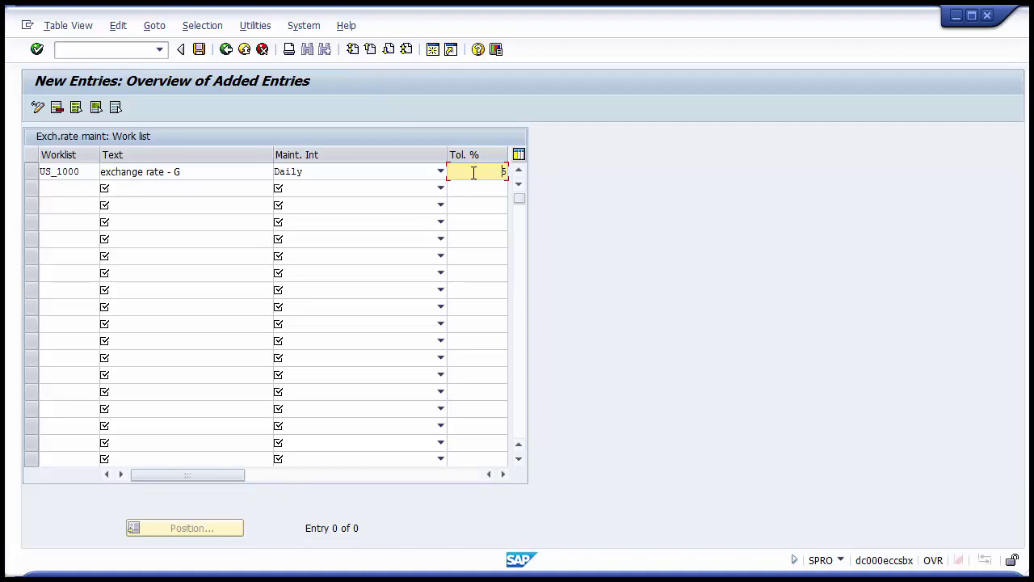
pyautogui.click(202, 53)
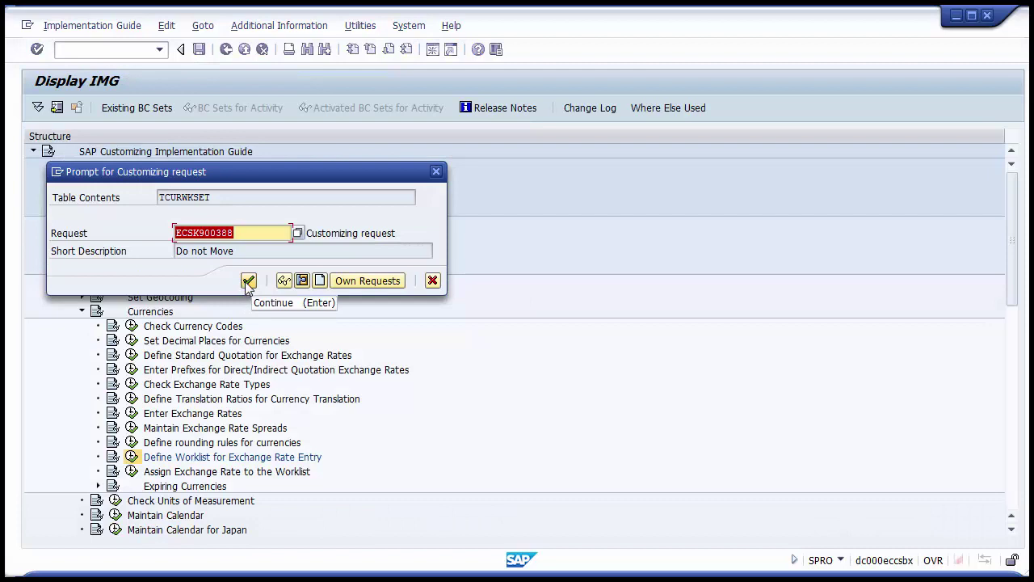
pyautogui.click(247, 284)
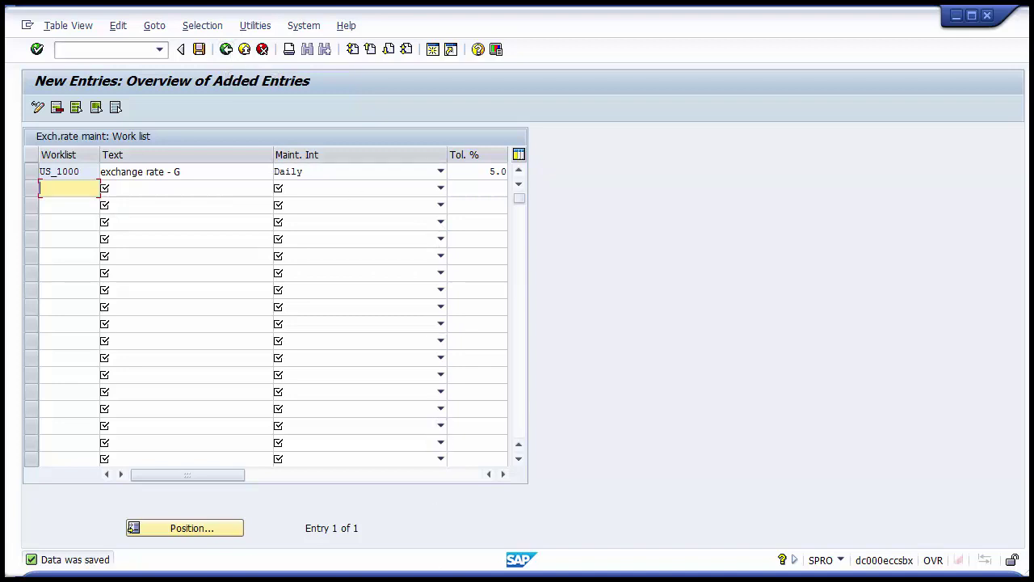
# Switch to the PowerPoint slide, highlight the Assign Exchange Rate to the Worklist line, and return to the SAP window.
pyautogui.click(478, 578)
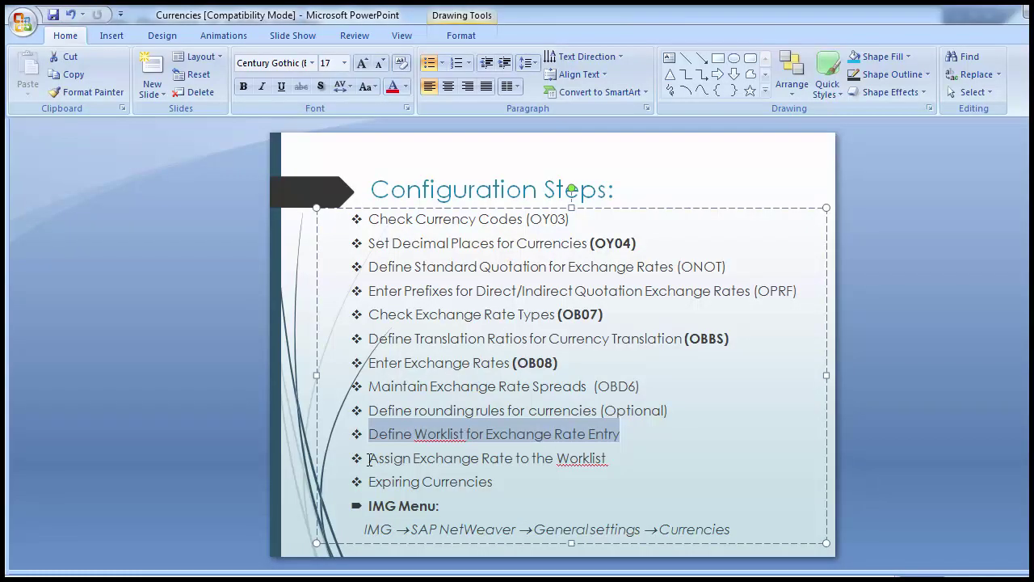
pyautogui.moveTo(368, 459); pyautogui.dragTo(610, 461)
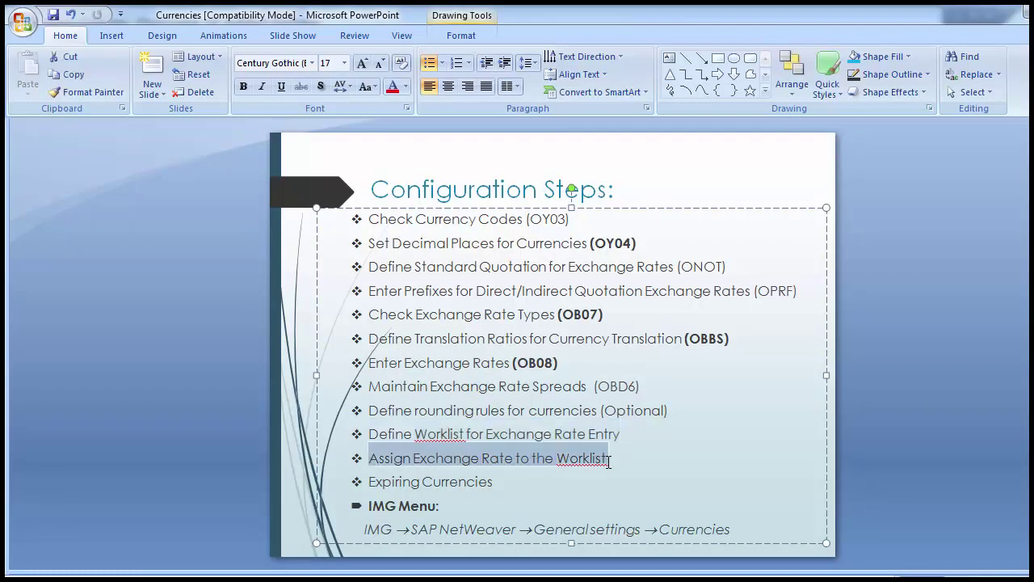
pyautogui.click(273, 357)
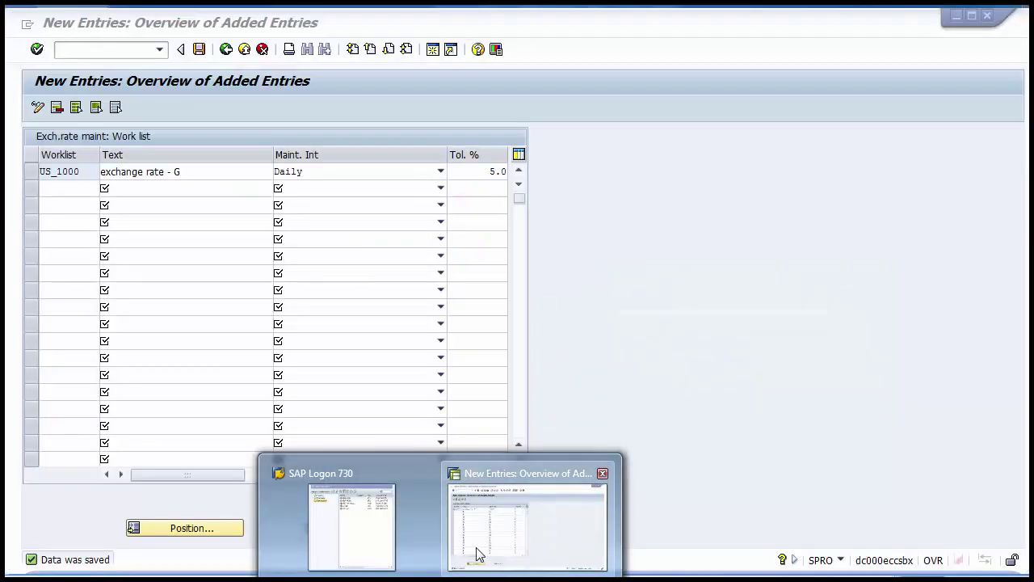
pyautogui.click(474, 554)
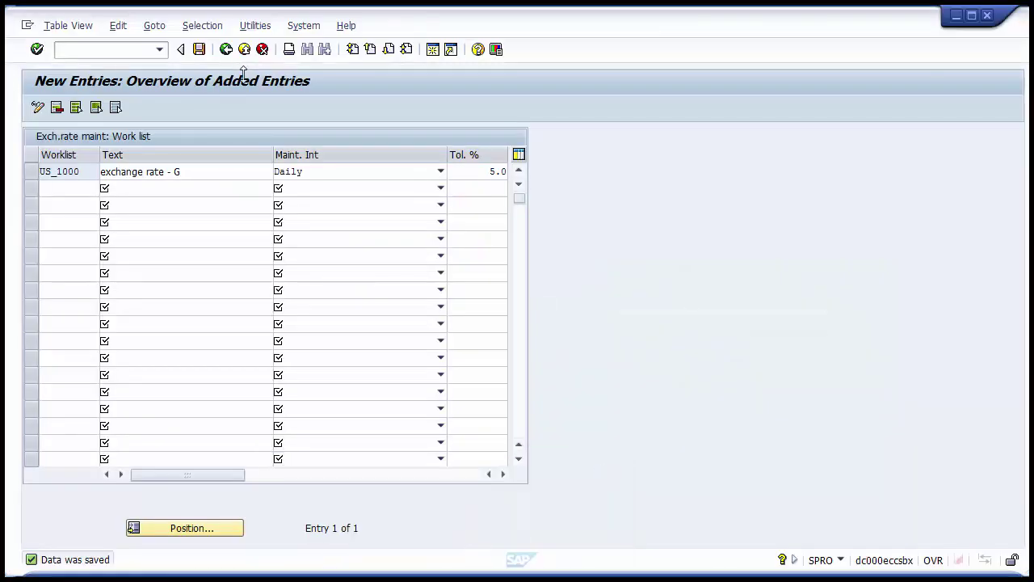
# Leave the worklist table and open the Assign Exchange Rate to the Worklist activity under Currencies.
pyautogui.click(227, 52)
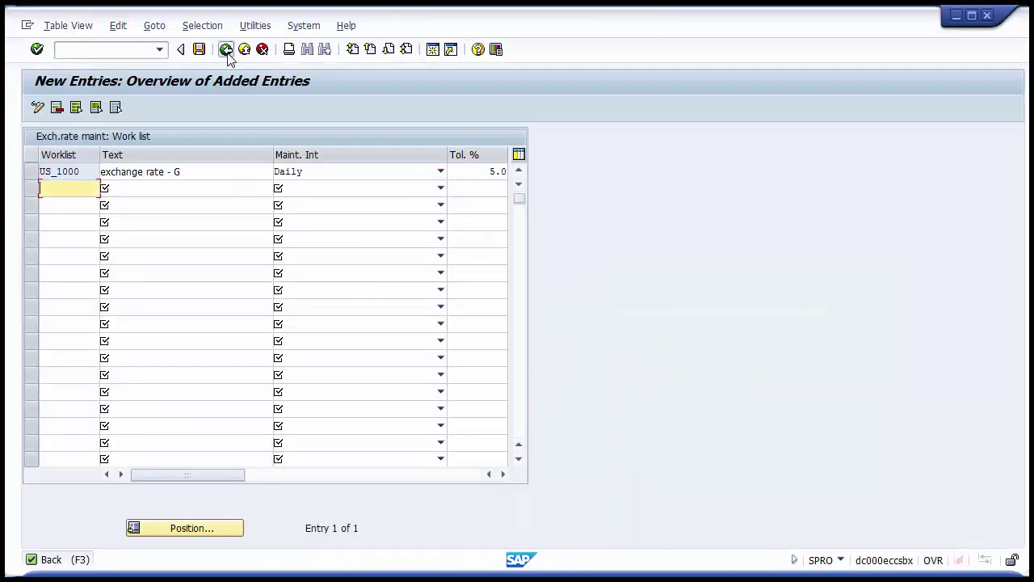
pyautogui.click(227, 52)
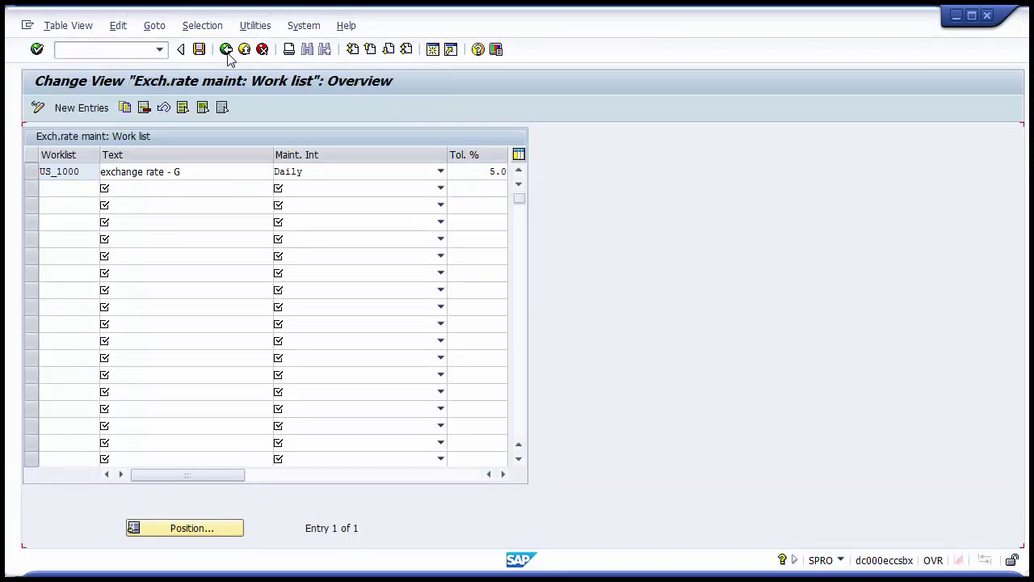
pyautogui.click(227, 51)
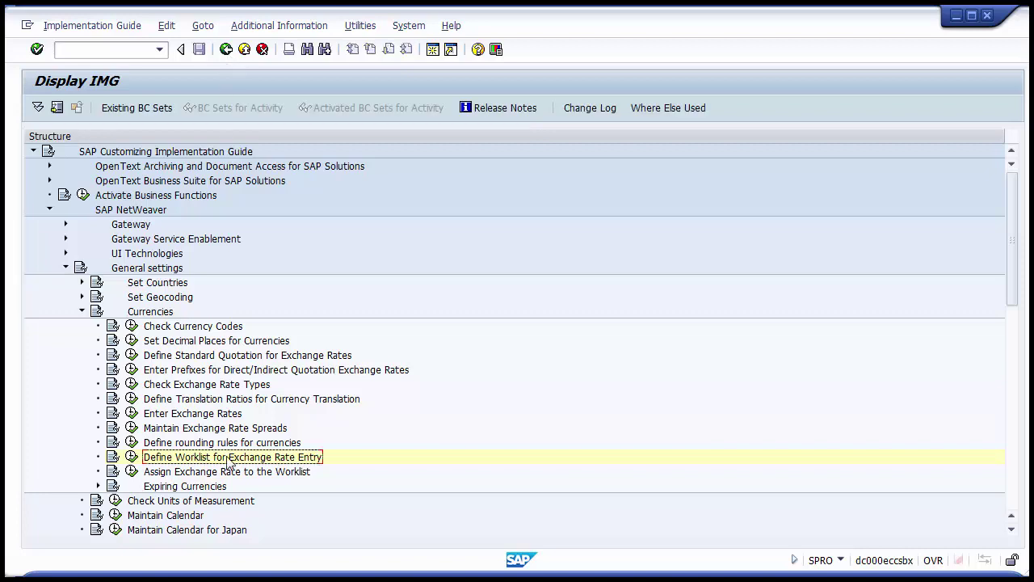
pyautogui.click(230, 472)
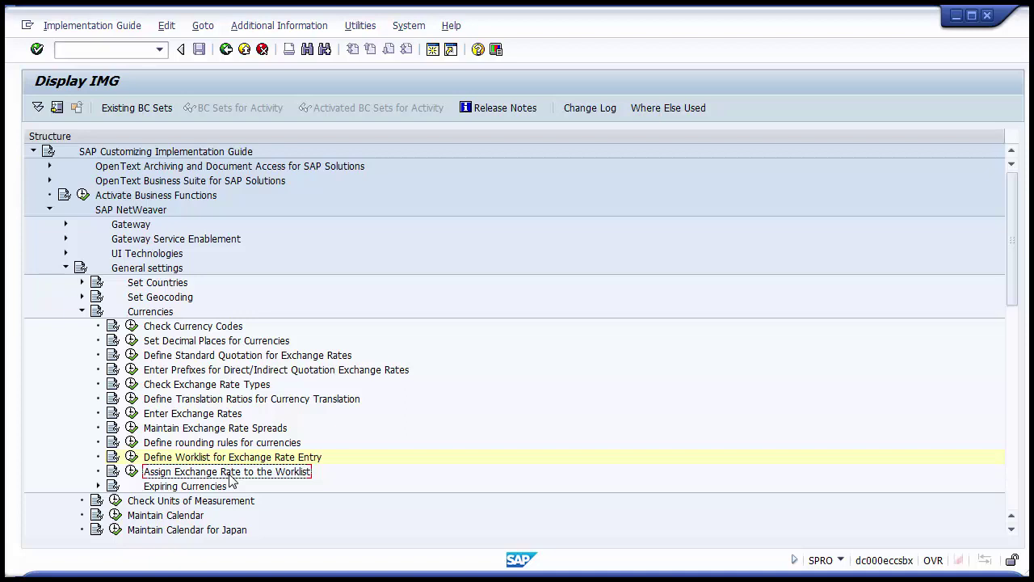
pyautogui.click(133, 475)
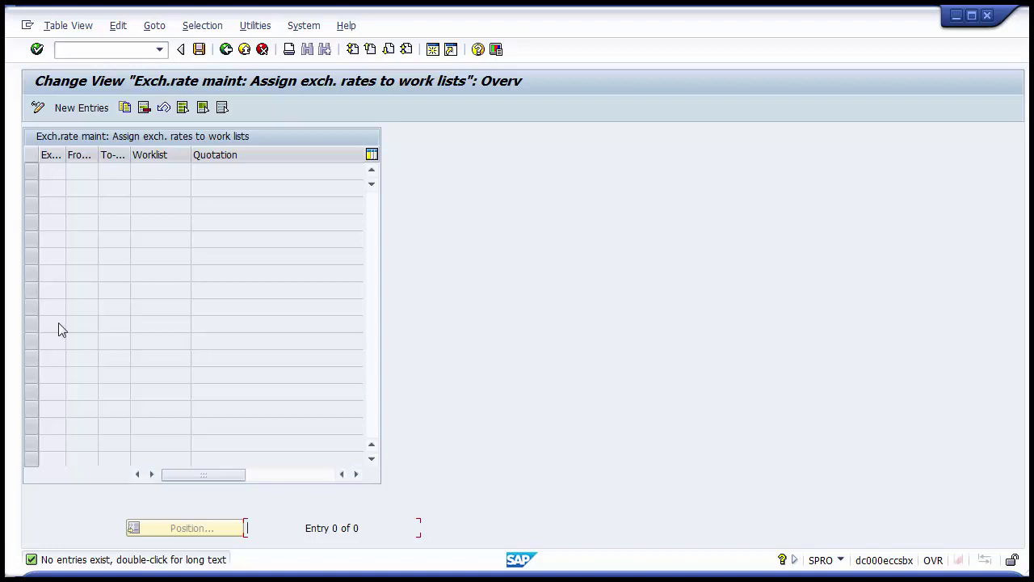
# Add an assignment for exchange rate type M from USD to INR, with worklist US_1000 and Direct quotation.
pyautogui.click(66, 107)
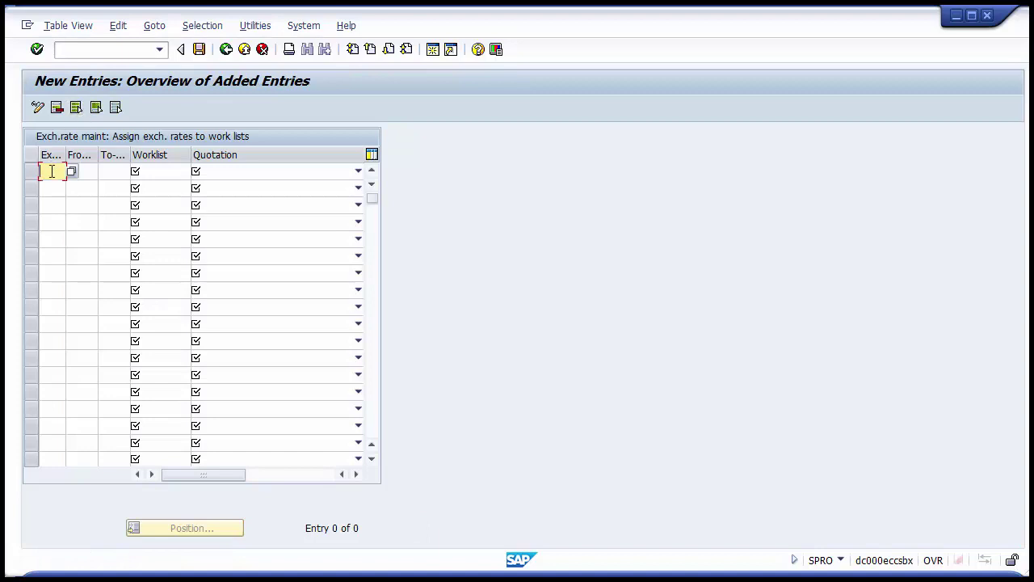
pyautogui.write('M')
pyautogui.press('Tab')
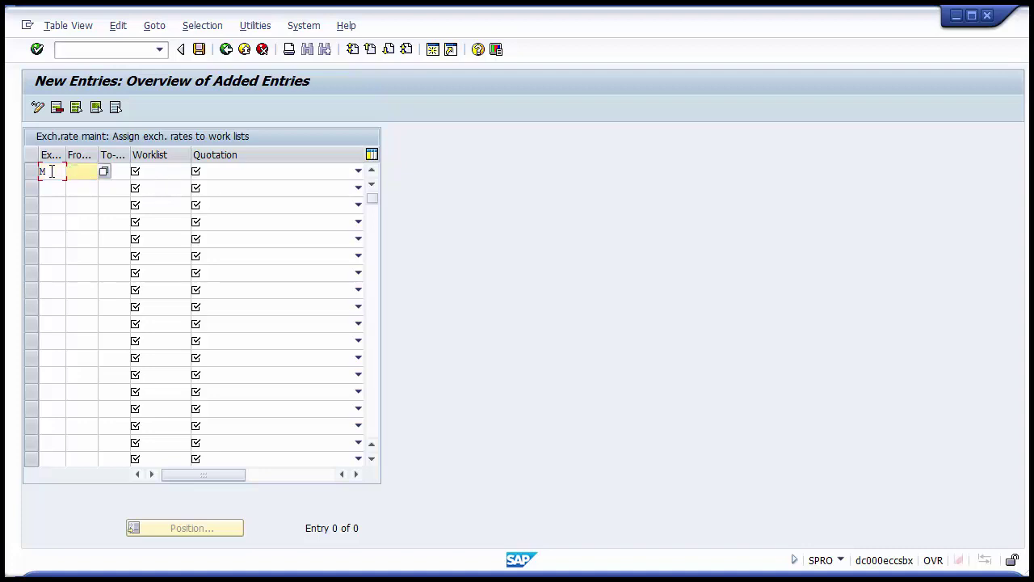
pyautogui.write('USD')
pyautogui.press('Tab')
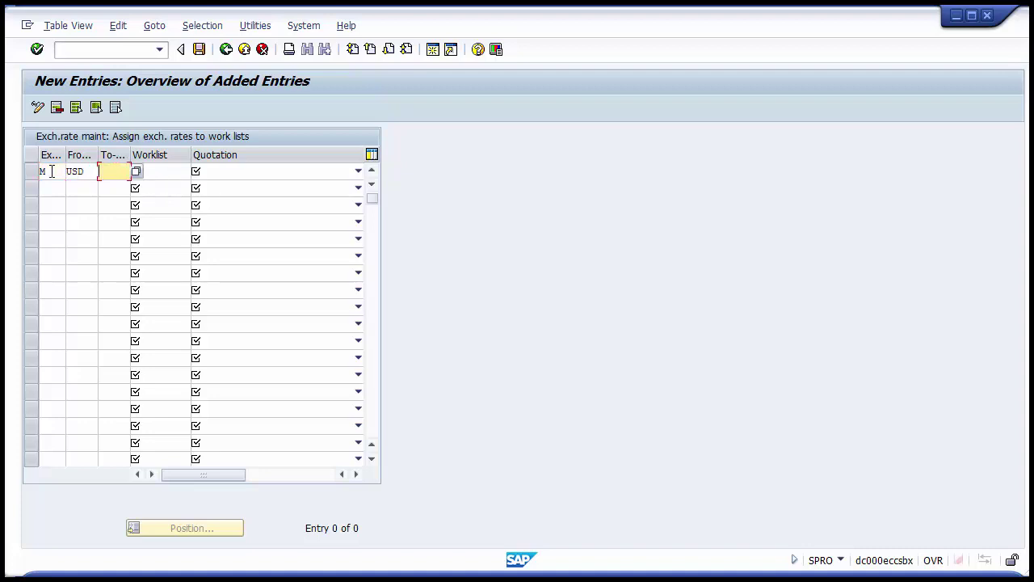
pyautogui.write('INR')
pyautogui.press('Tab')
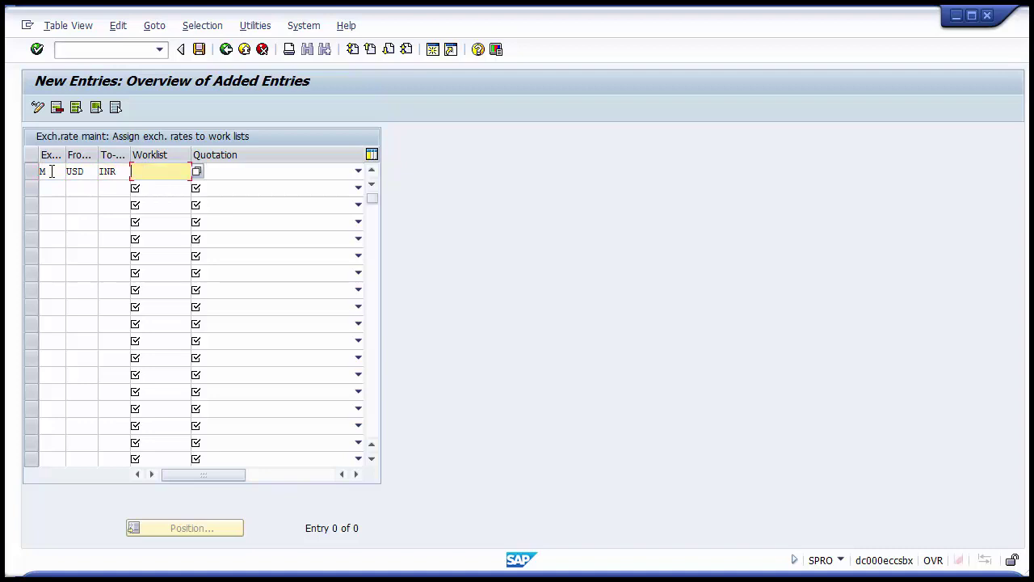
pyautogui.write('US_1000')
pyautogui.click(239, 173)
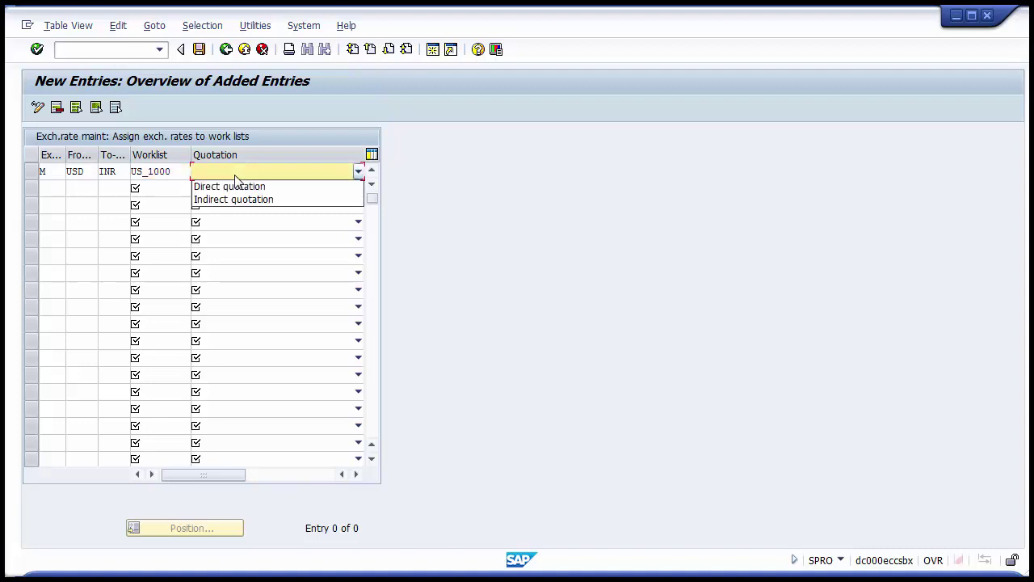
pyautogui.click(234, 187)
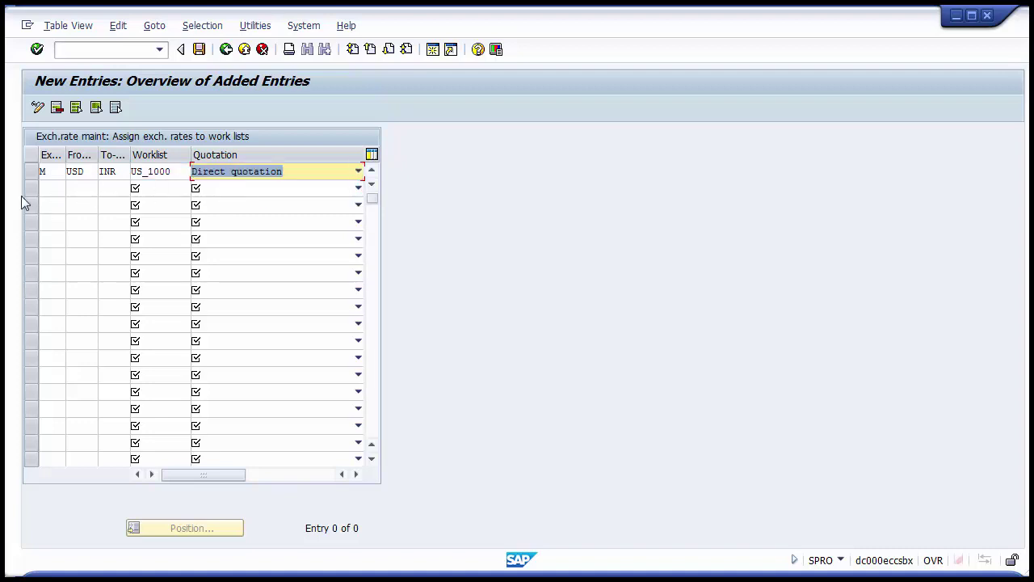
# Add a second assignment for exchange rate type M from USD to EUR, with worklist US_1000 and Direct quotation.
pyautogui.click(51, 188)
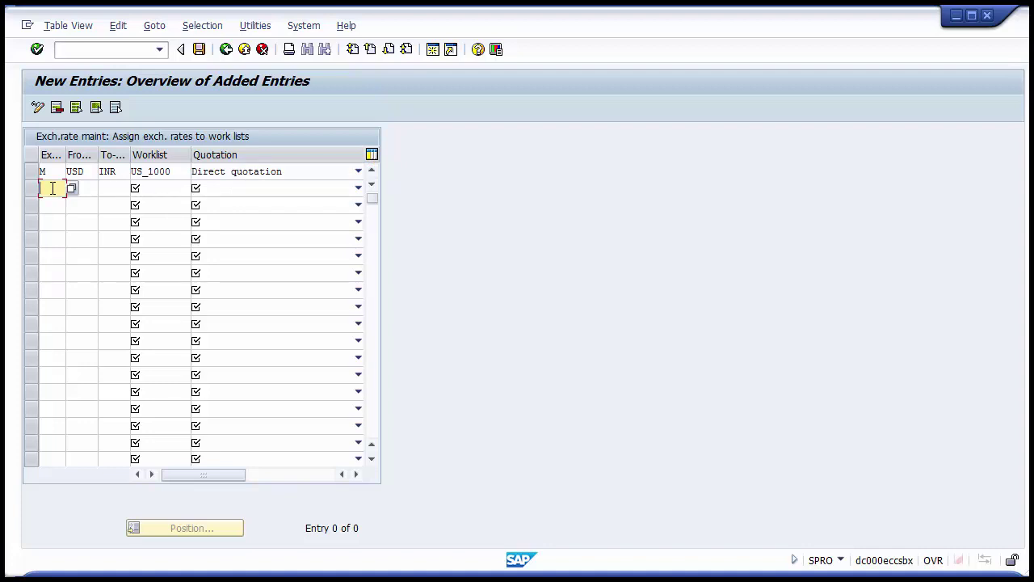
pyautogui.write('M')
pyautogui.press('Tab')
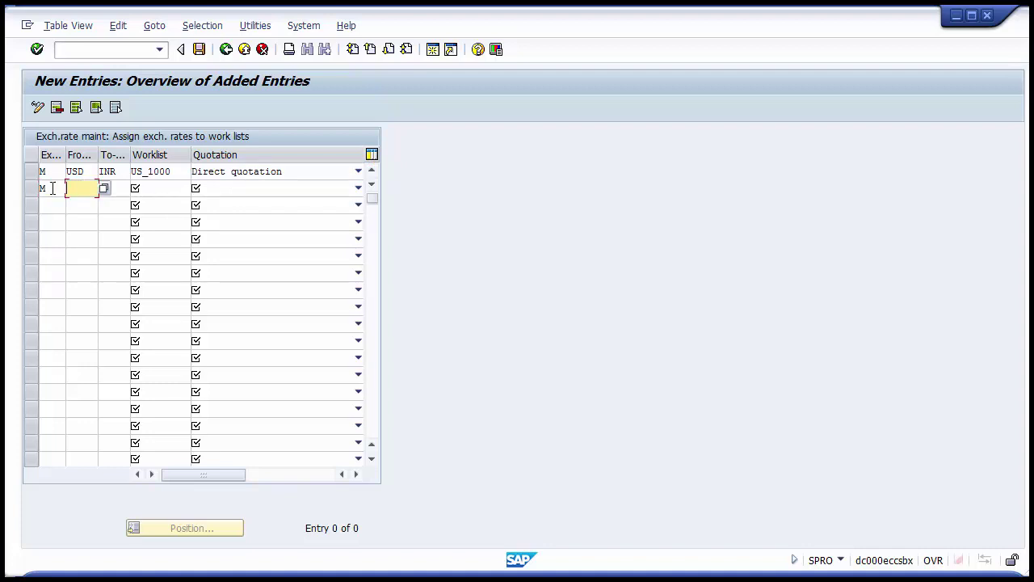
pyautogui.write('USD')
pyautogui.press('Tab')
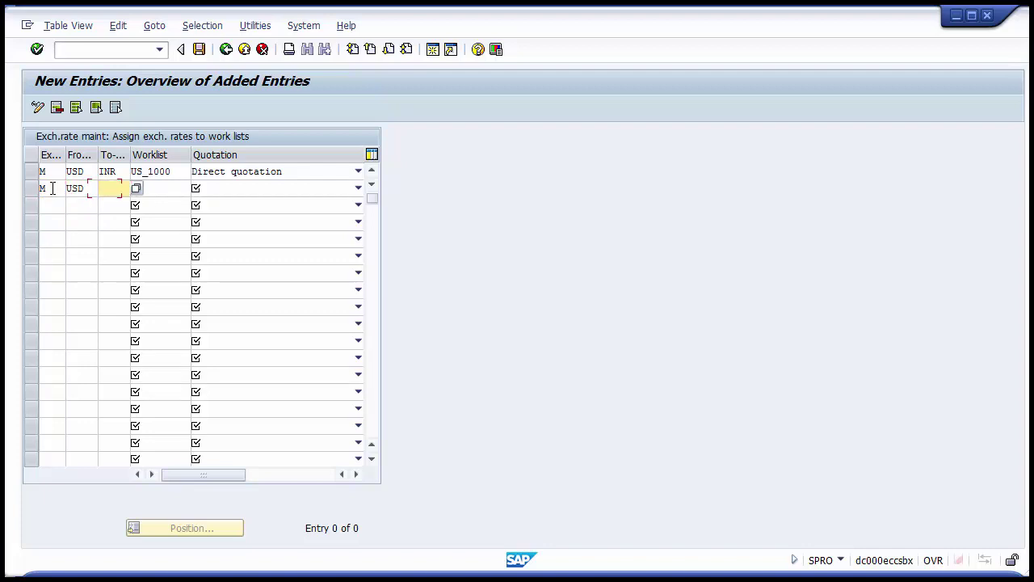
pyautogui.write('EUr')
pyautogui.press('BackSpace')
pyautogui.write('R')
pyautogui.press('Tab')
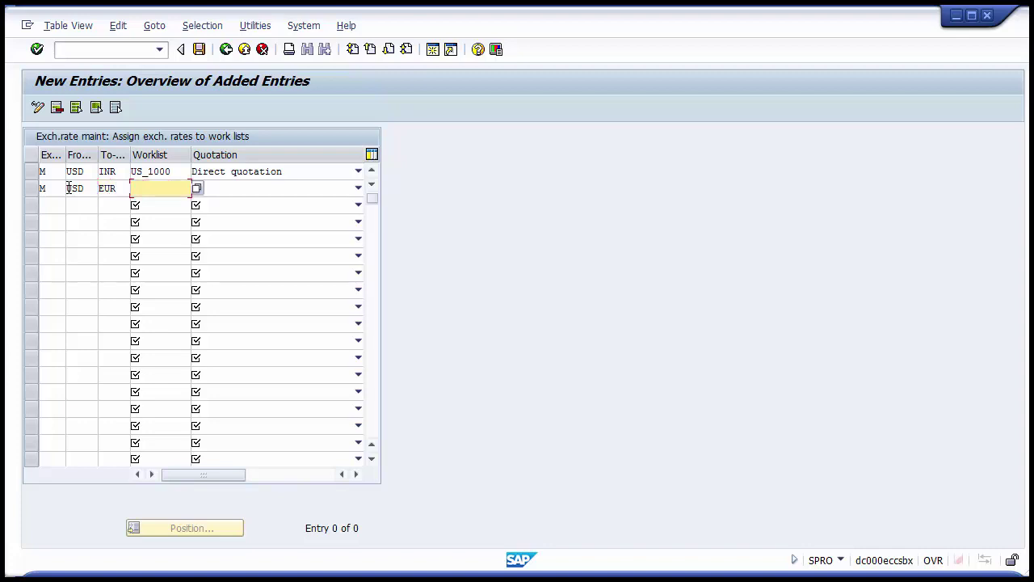
pyautogui.write('US_1000')
pyautogui.press('Tab')
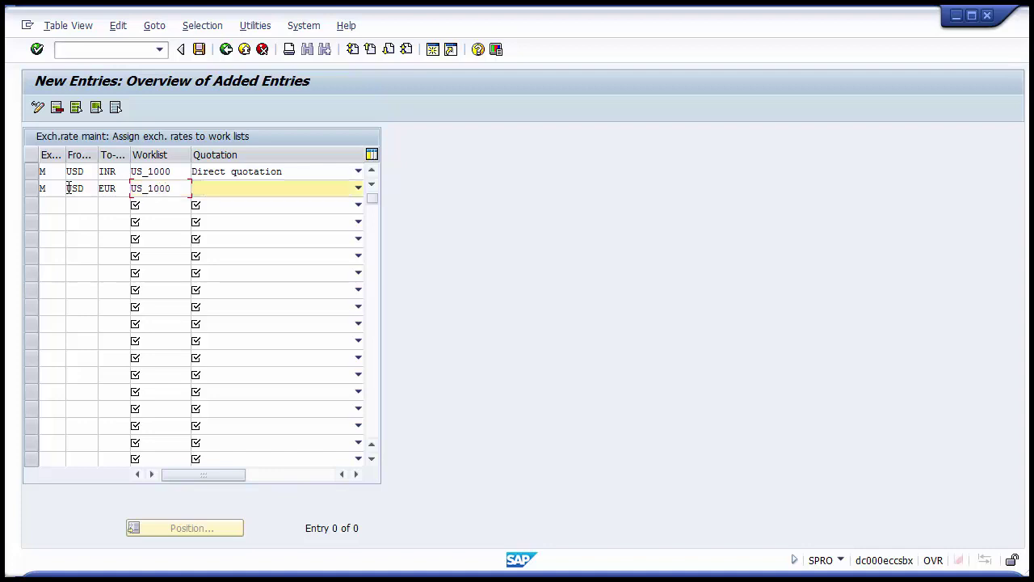
pyautogui.click(226, 190)
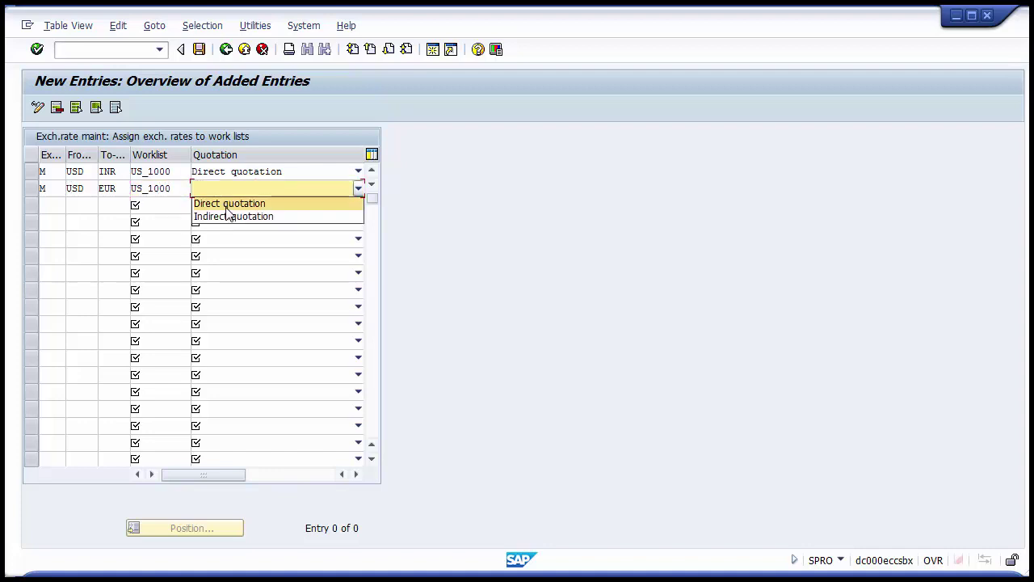
pyautogui.click(229, 204)
# Add a third assignment for type M from USD to YEN, with worklist US_1000 and Direct quotation, and try to save the entries.
pyautogui.click(51, 207)
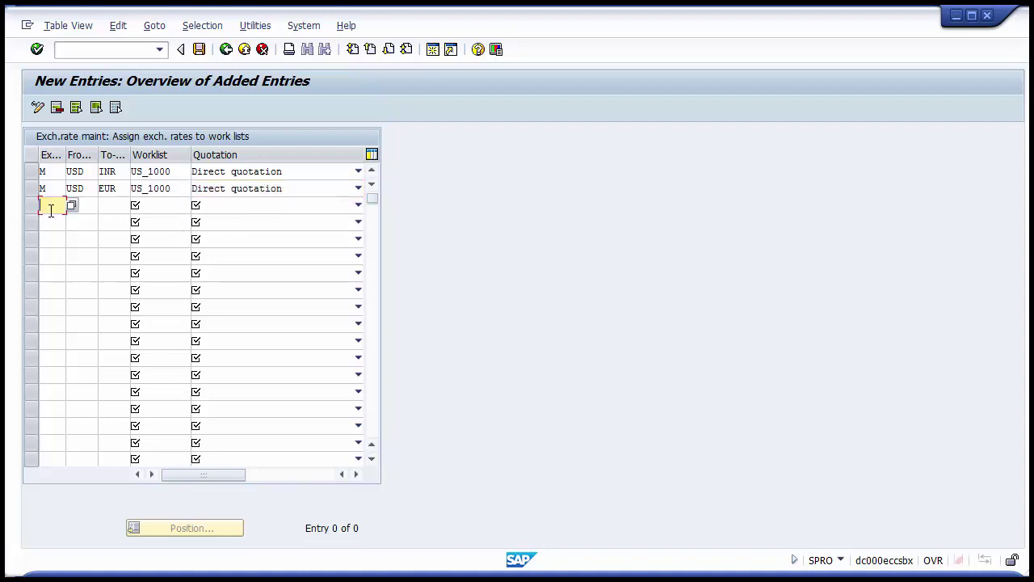
pyautogui.write('M')
pyautogui.press('Tab')
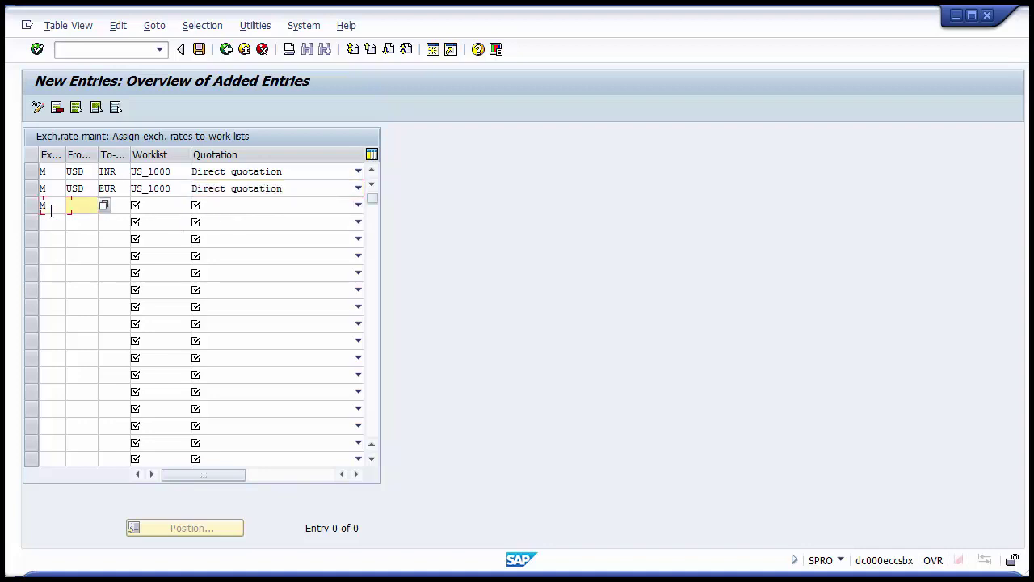
pyautogui.write('USD')
pyautogui.press('Tab')
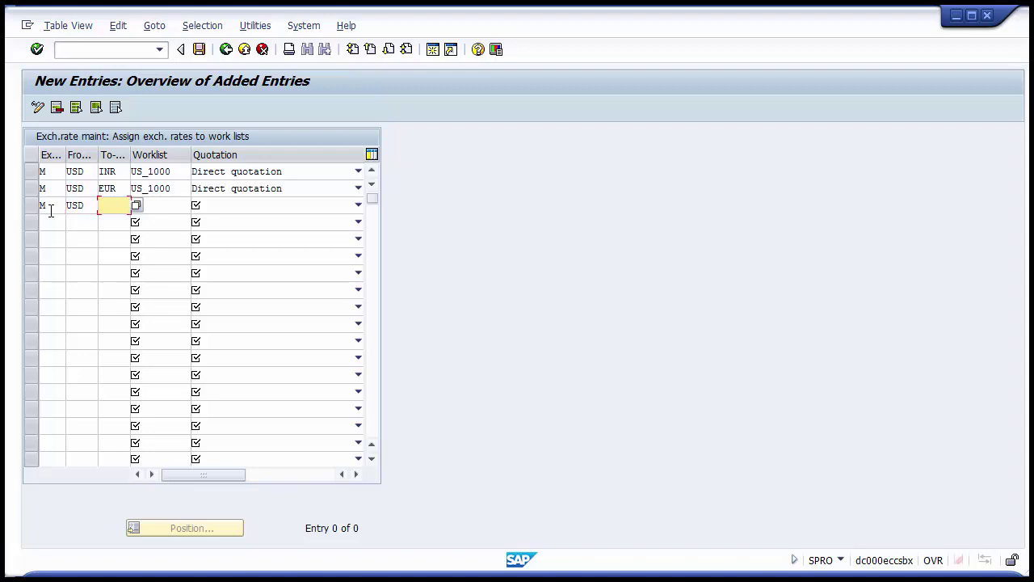
pyautogui.write('YEN')
pyautogui.press('Tab')
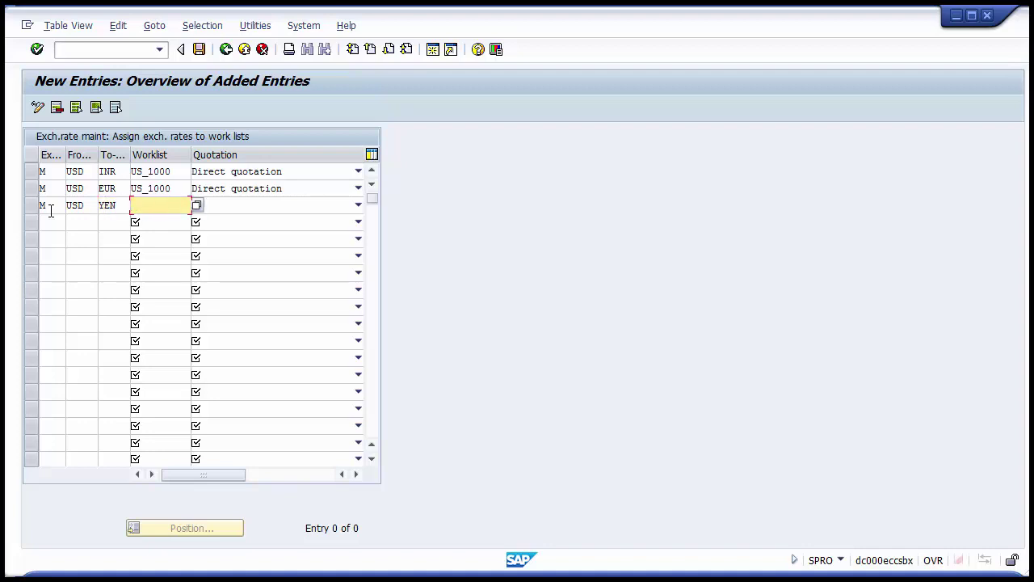
pyautogui.write('US_1000')
pyautogui.press('Tab')
pyautogui.click(215, 208)
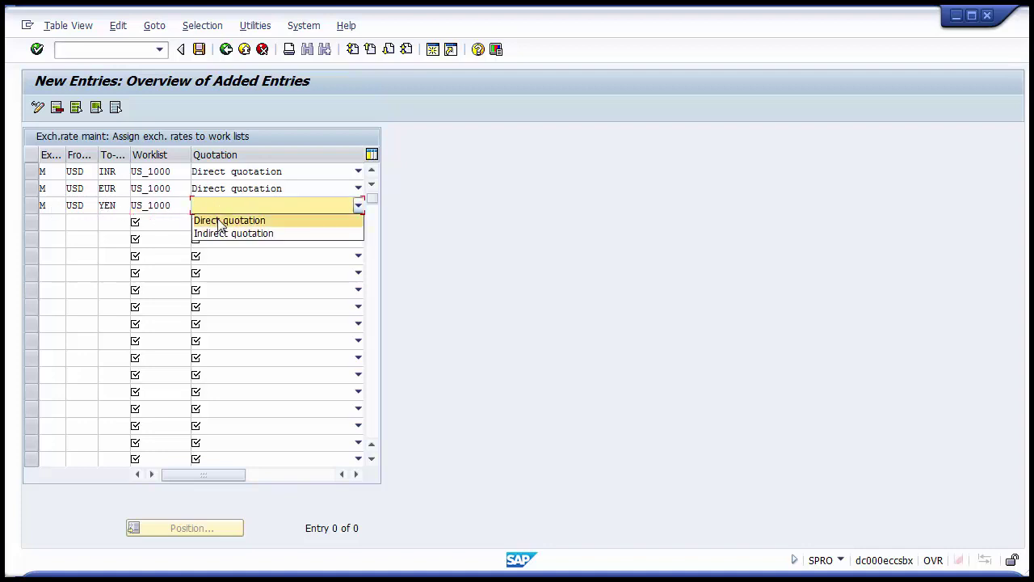
pyautogui.click(219, 221)
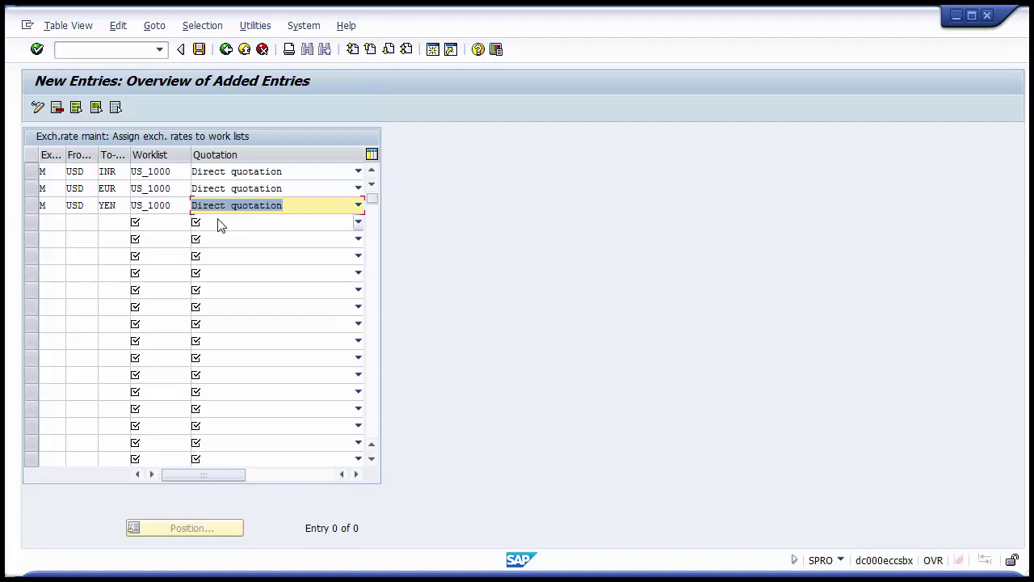
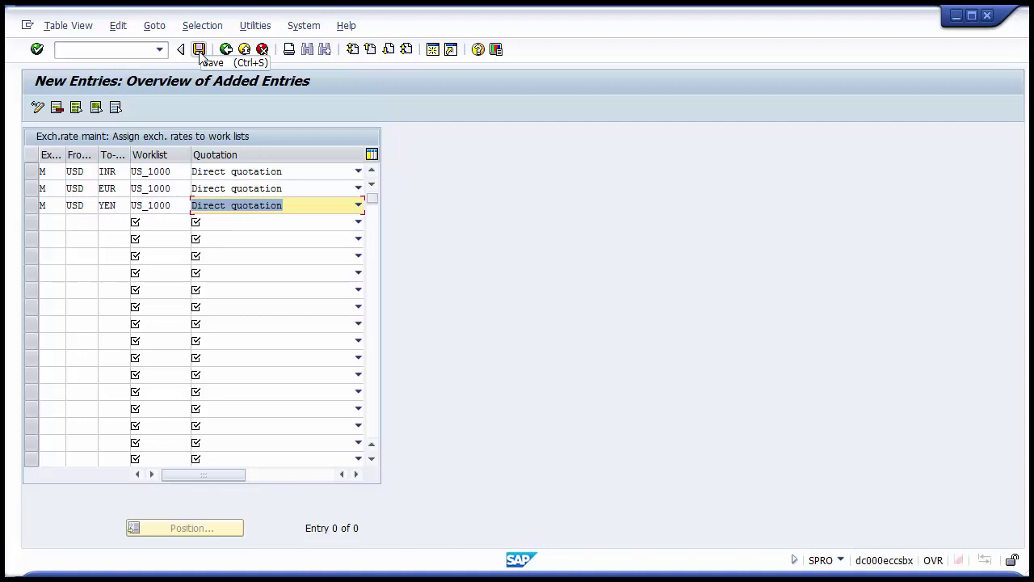
pyautogui.click(199, 51)
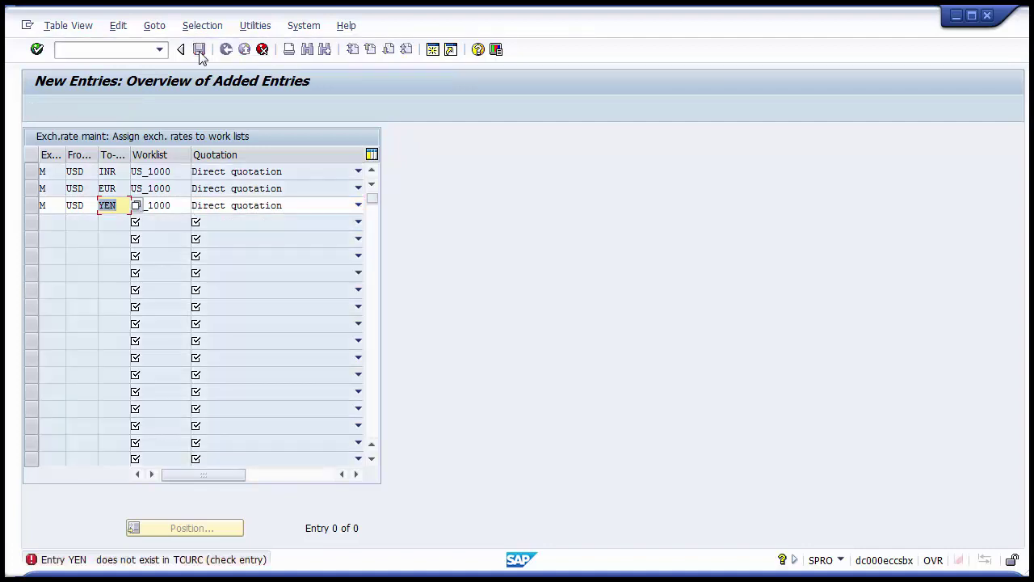
# Set the third assignment's to-currency to CAD (Canadian Dollar) from the list of possible currencies.
pyautogui.click(94, 204)
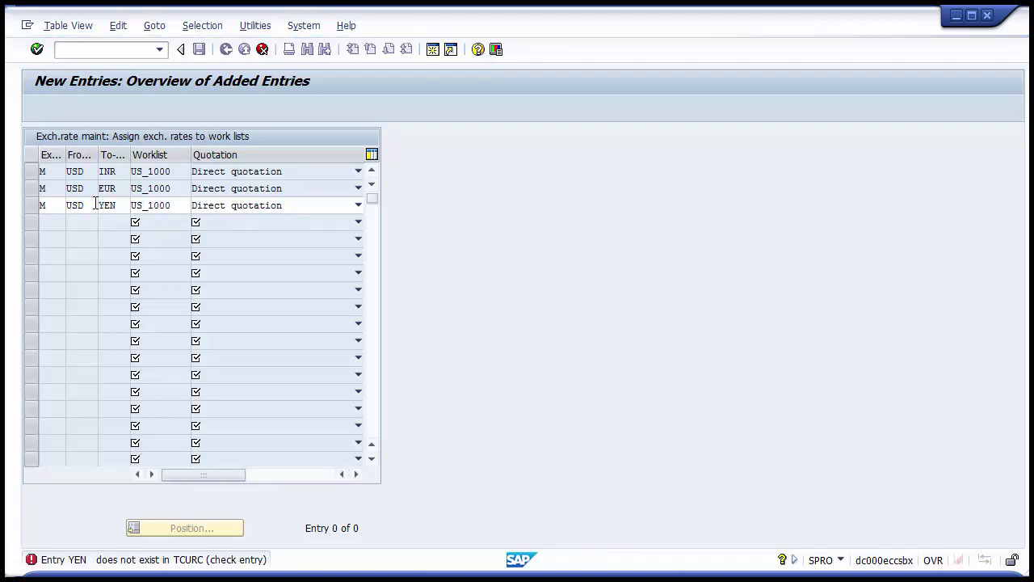
pyautogui.press('F4')
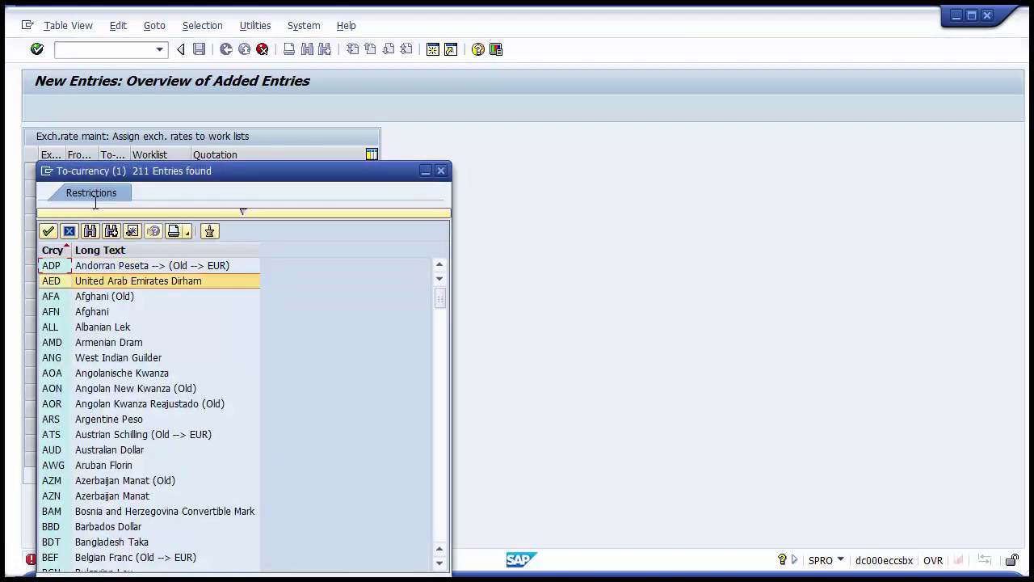
pyautogui.press('Down')
pyautogui.press('Down')
pyautogui.press('Down')
pyautogui.press('Down')
pyautogui.press('Down')
pyautogui.press('Down')
pyautogui.press('Down')
pyautogui.press('Down')
pyautogui.press('Down')
pyautogui.press('Down')
pyautogui.press('Down')
pyautogui.press('Down')
pyautogui.press('Down')
pyautogui.press('Down')
pyautogui.press('Down')
pyautogui.press('Down')
pyautogui.press('Down')
pyautogui.press('Down')
pyautogui.press('Down')
pyautogui.press('Down')
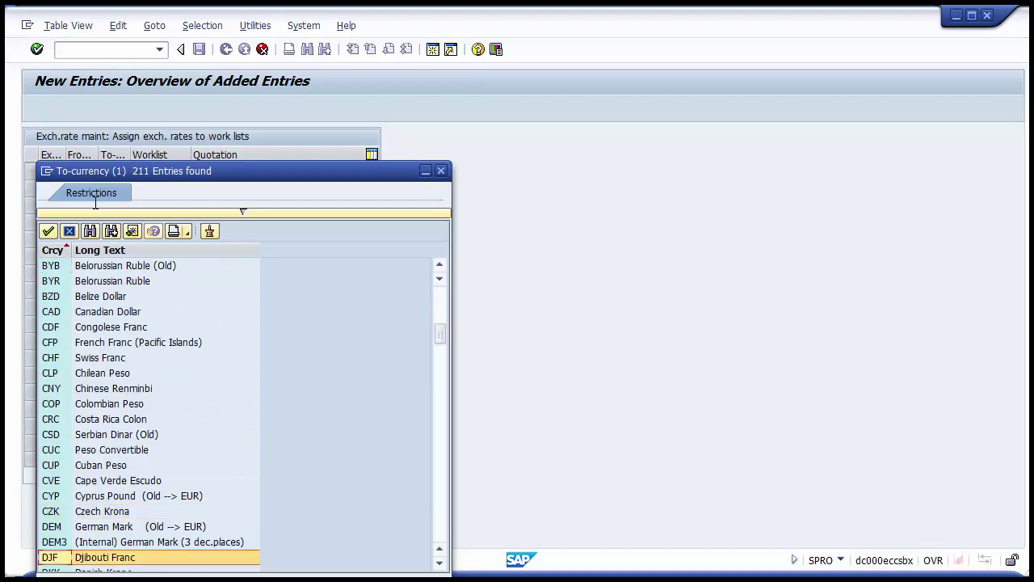
pyautogui.press('Up')
pyautogui.press('Up')
pyautogui.press('Up')
pyautogui.press('Up')
pyautogui.press('Up')
pyautogui.press('Up')
pyautogui.press('Up')
pyautogui.press('Up')
pyautogui.press('Up')
pyautogui.press('Up')
pyautogui.press('Up')
pyautogui.press('Up')
pyautogui.press('Up')
pyautogui.press('Up')
pyautogui.press('Up')
pyautogui.press('Up')
pyautogui.press('Up')
pyautogui.press('Up')
pyautogui.press('Up')
pyautogui.press('Up')
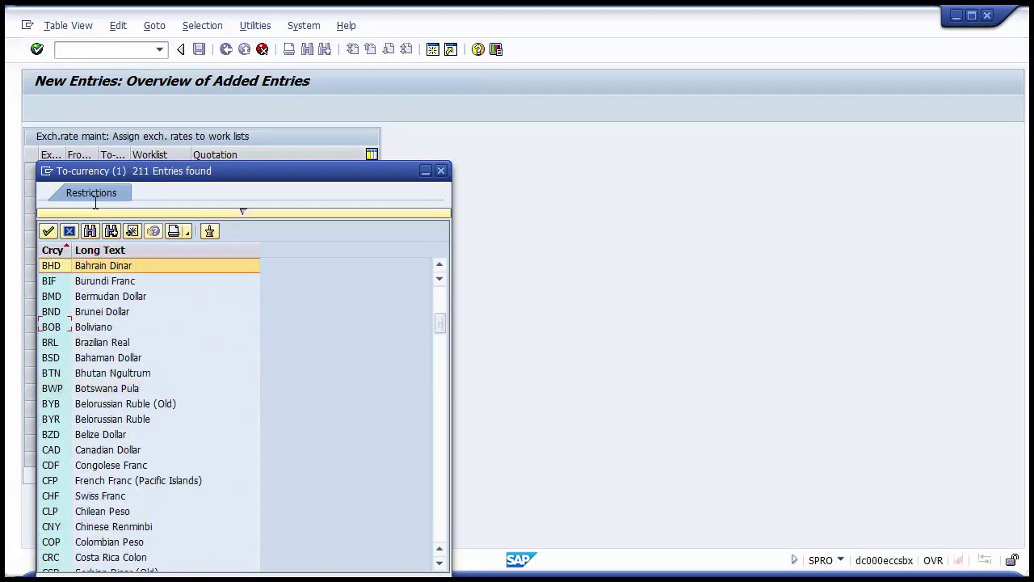
pyautogui.press('Down')
pyautogui.press('Down')
pyautogui.press('Down')
pyautogui.press('Down')
pyautogui.press('Down')
pyautogui.press('Down')
pyautogui.press('Down')
pyautogui.press('Down')
pyautogui.press('Down')
pyautogui.press('Down')
pyautogui.press('Down')
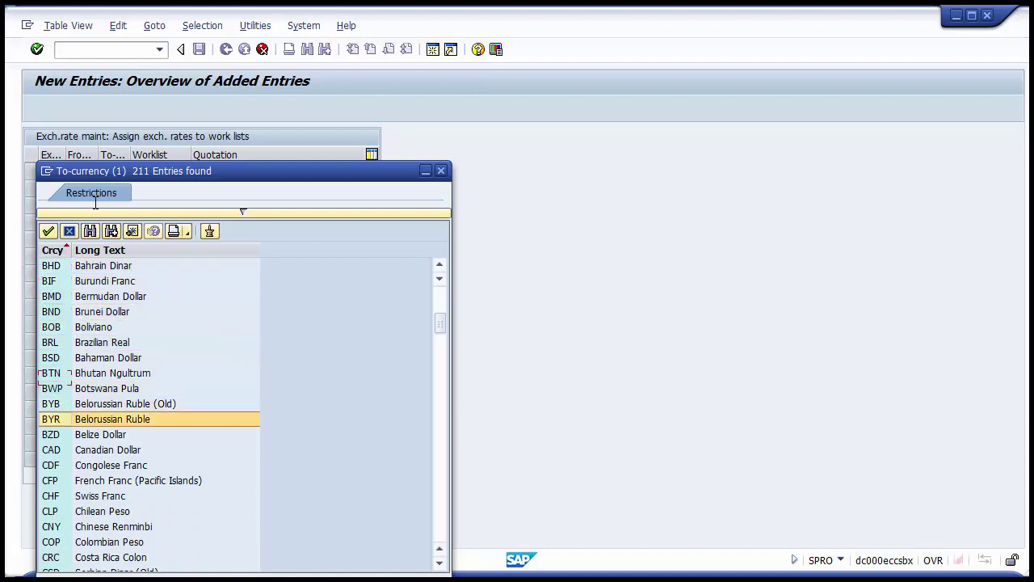
pyautogui.press('Down')
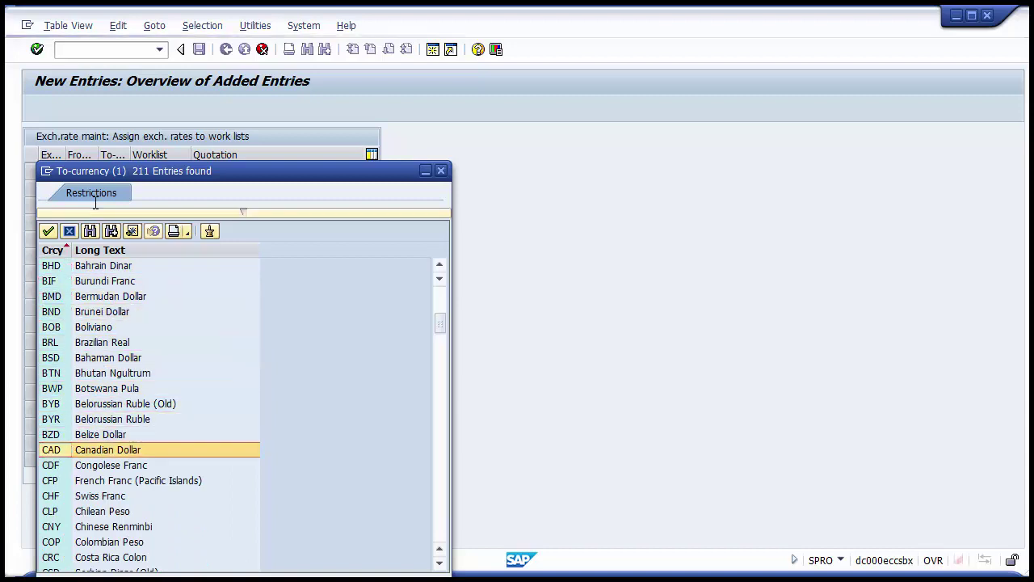
pyautogui.press('Escape')
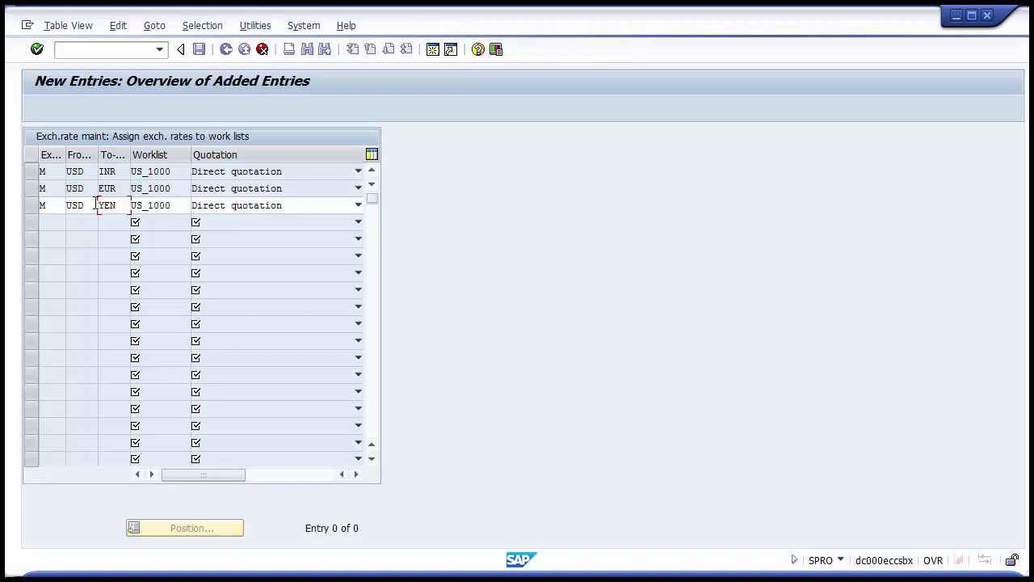
pyautogui.press('Return')
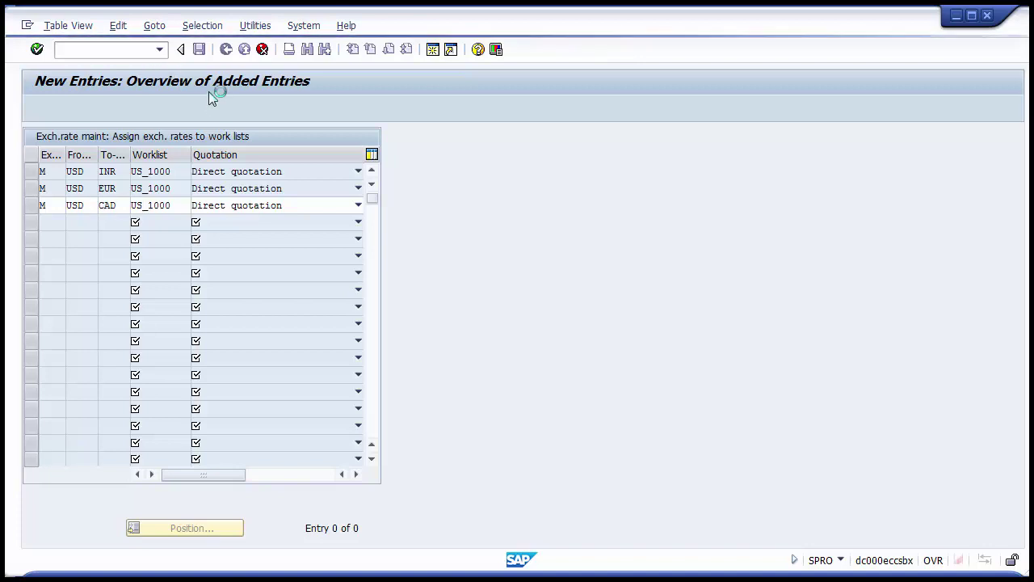
# Save the three assignments to the proposed Customizing request and return to the IMG structure.
pyautogui.click(200, 49)
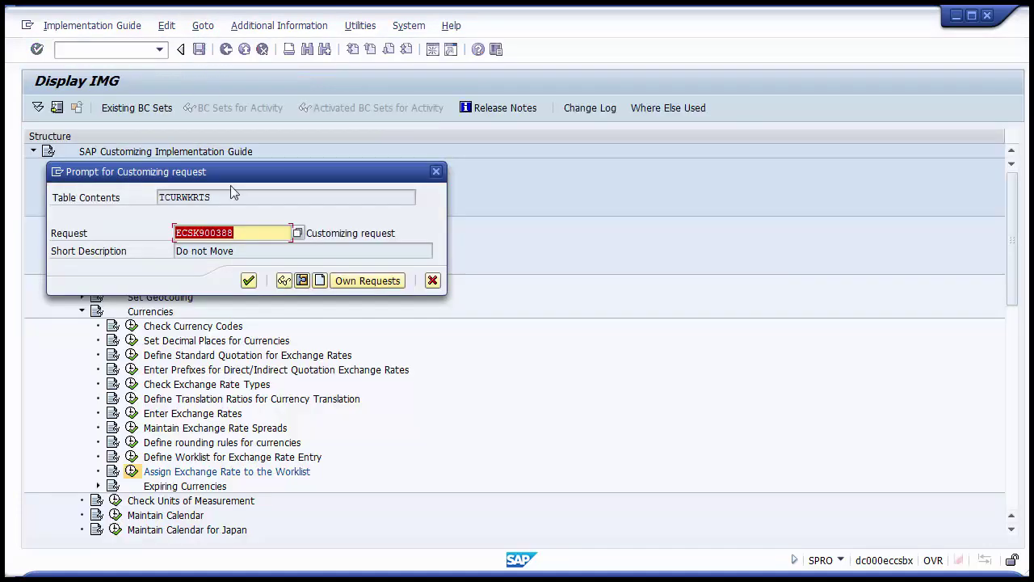
pyautogui.click(248, 281)
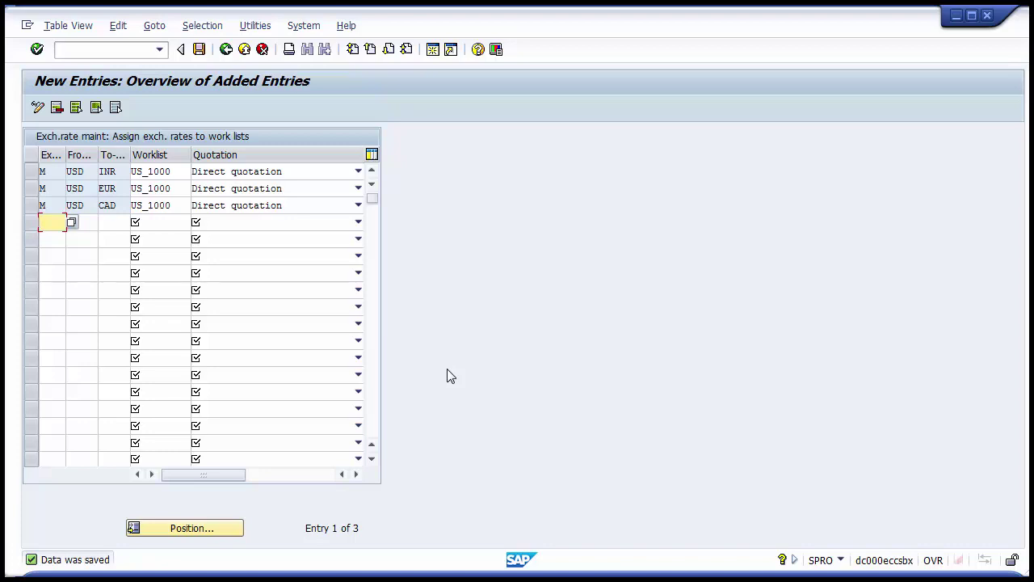
pyautogui.click(227, 50)
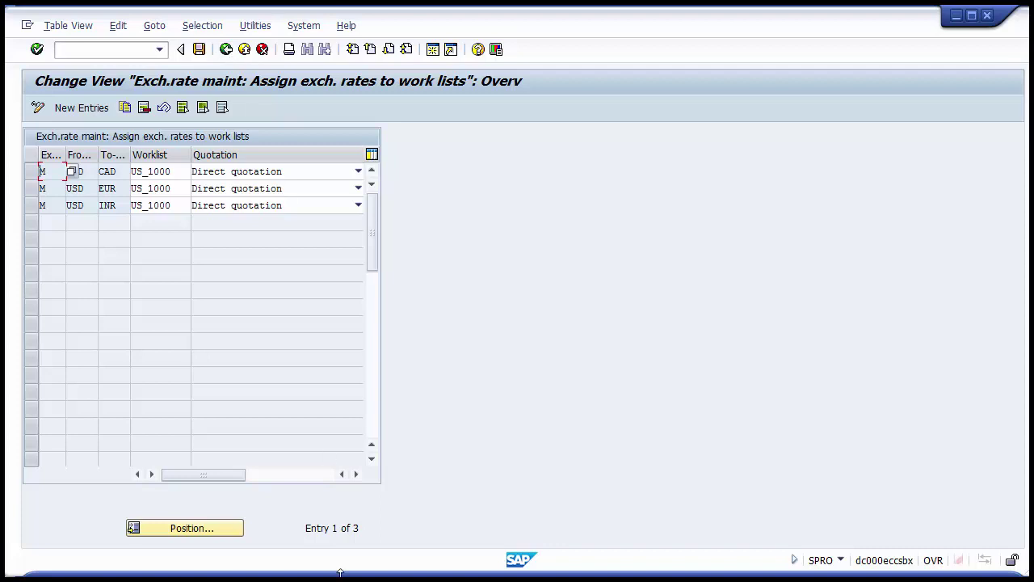
pyautogui.click(500, 504)
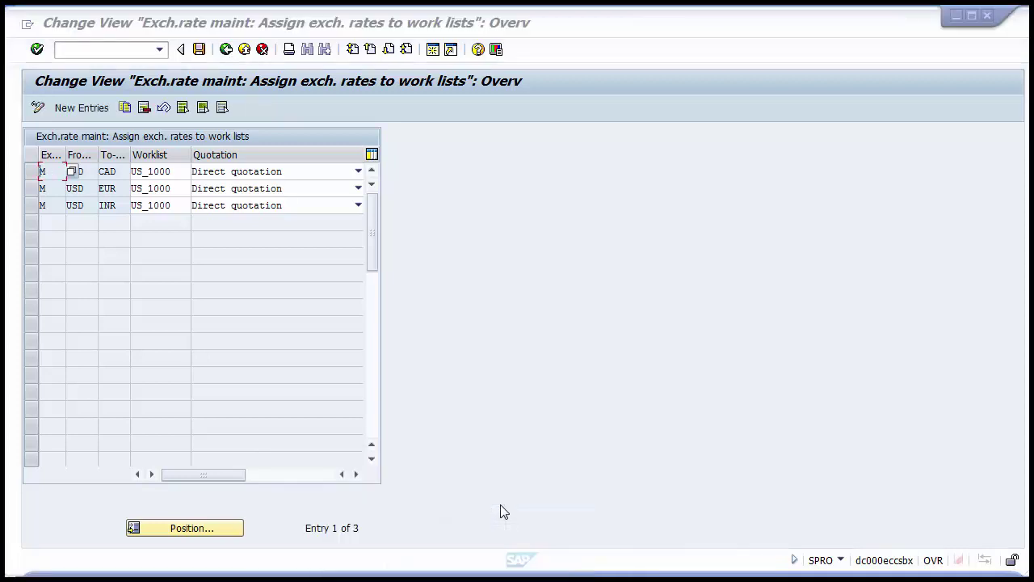
pyautogui.click(226, 49)
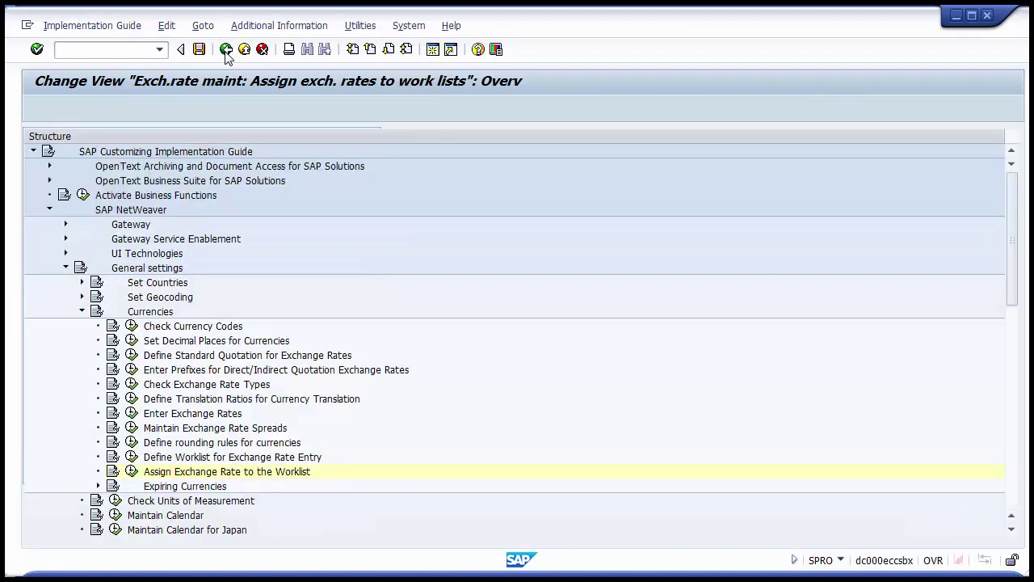
# Switch to the PowerPoint slide, dismiss the Windows prompt by keeping the current color scheme permanently, and return to the Display IMG window.
pyautogui.click(220, 459)
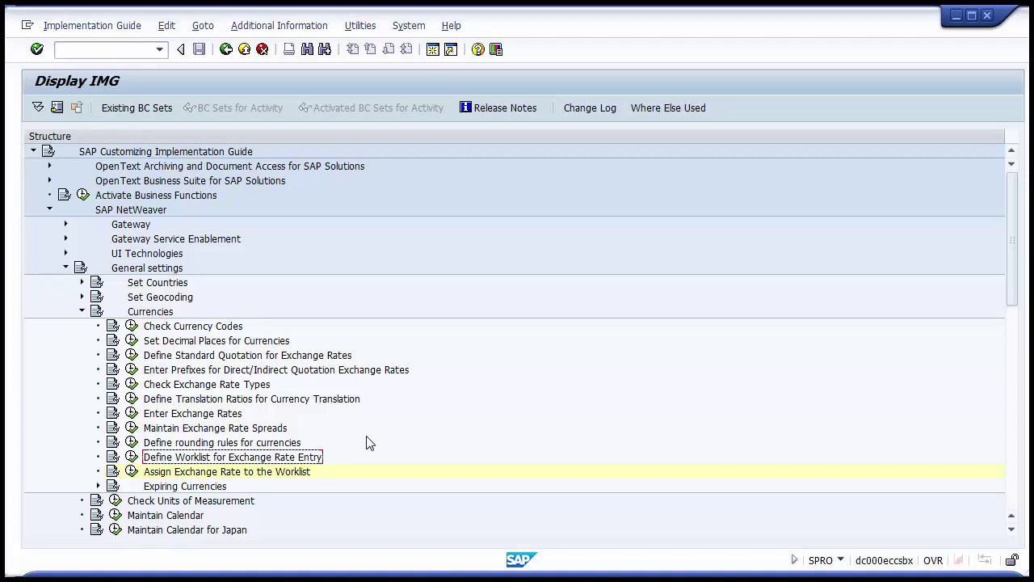
pyautogui.click(201, 488)
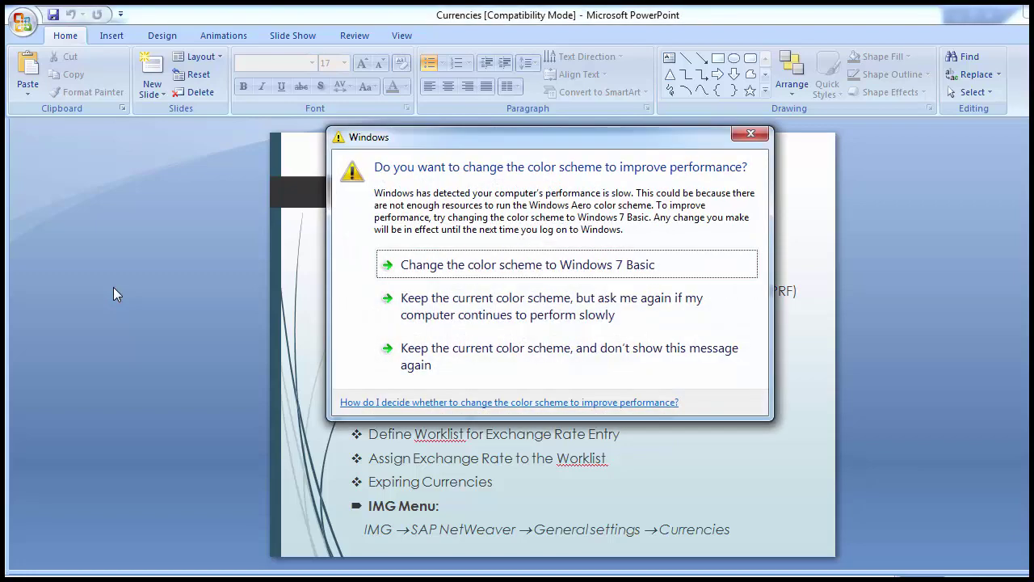
pyautogui.click(408, 362)
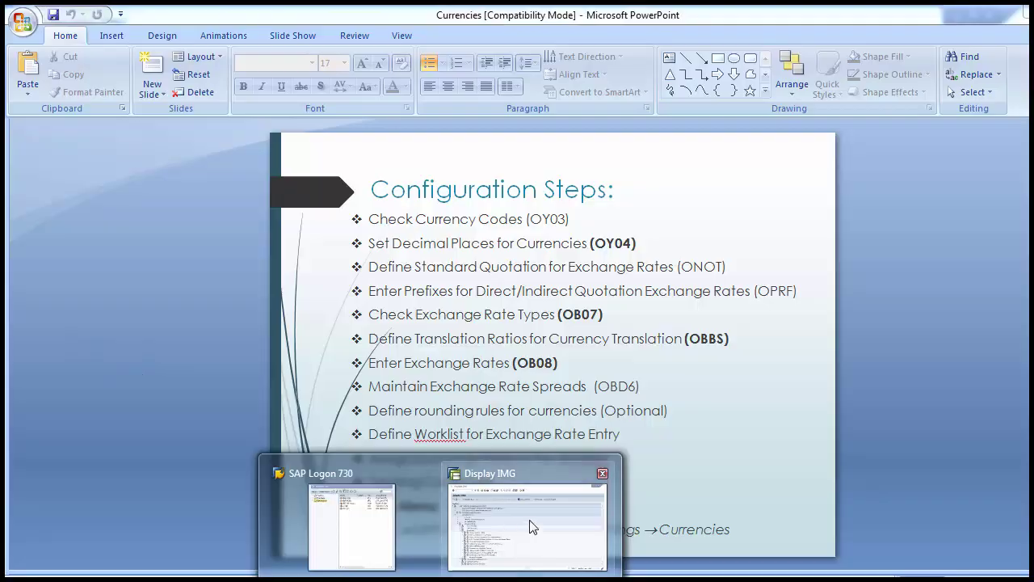
pyautogui.click(531, 526)
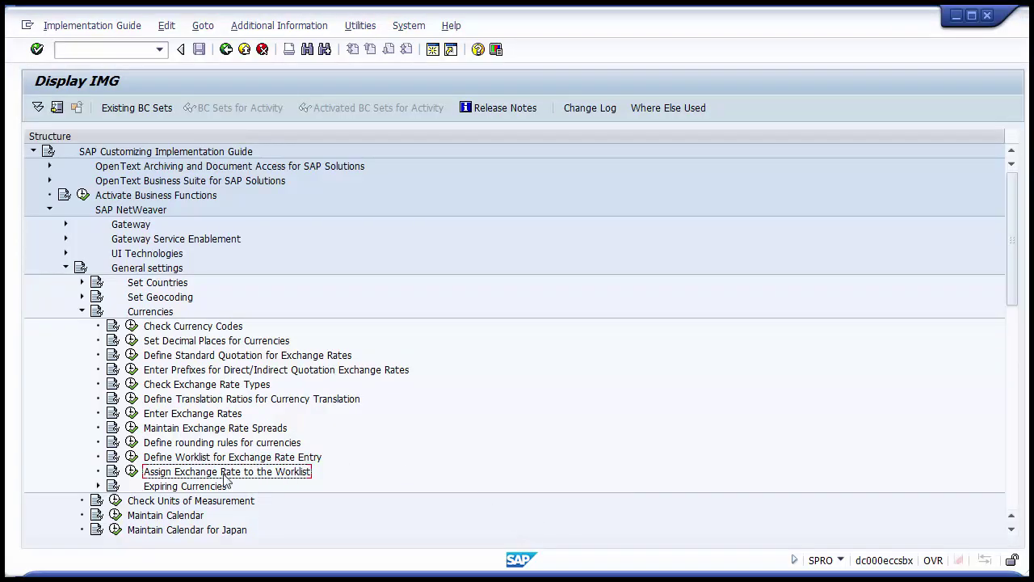
# Expand the Expiring Currencies node under Currencies and select the Define expiry reasons activity.
pyautogui.click(150, 313)
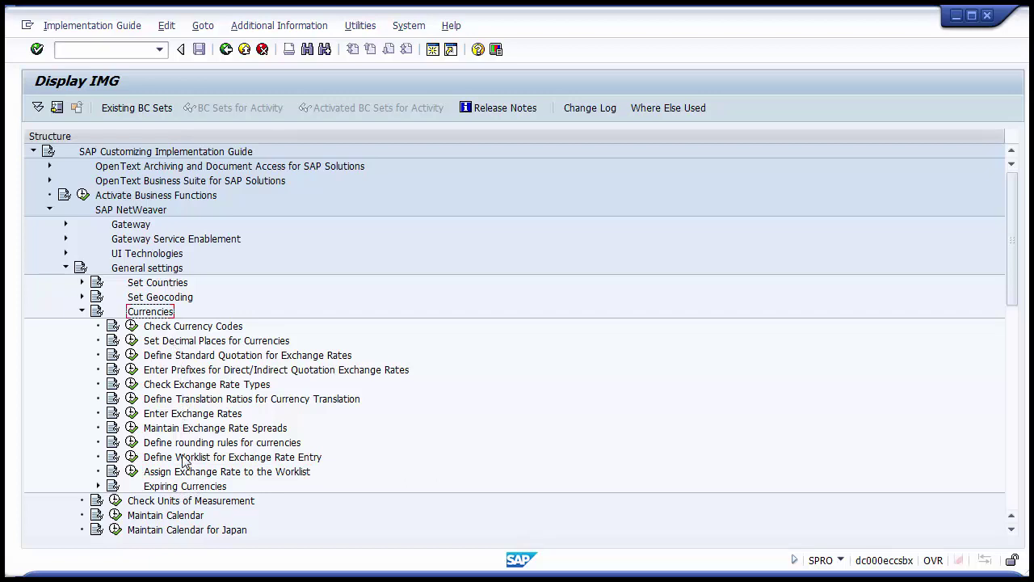
pyautogui.click(184, 487)
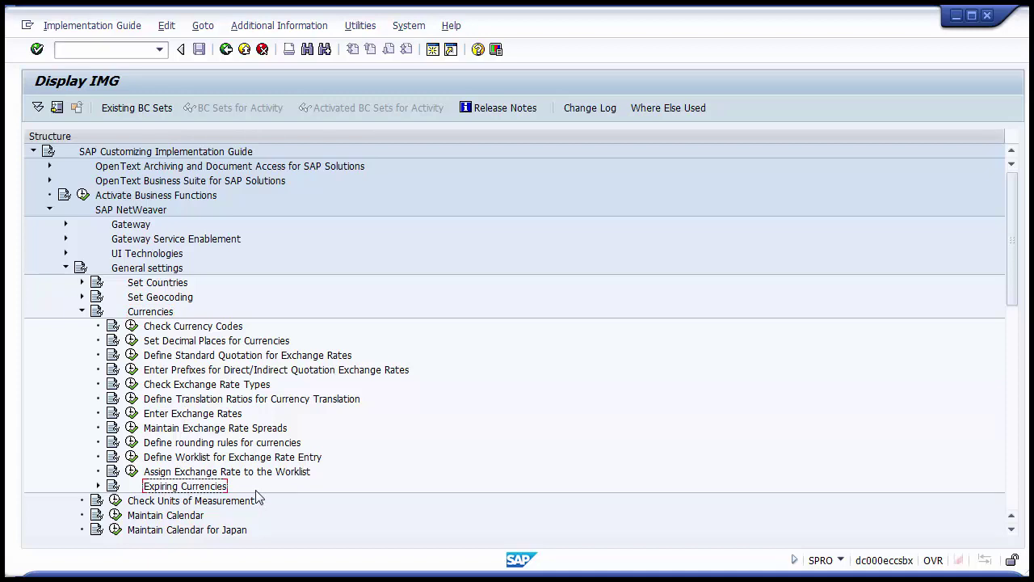
pyautogui.click(97, 486)
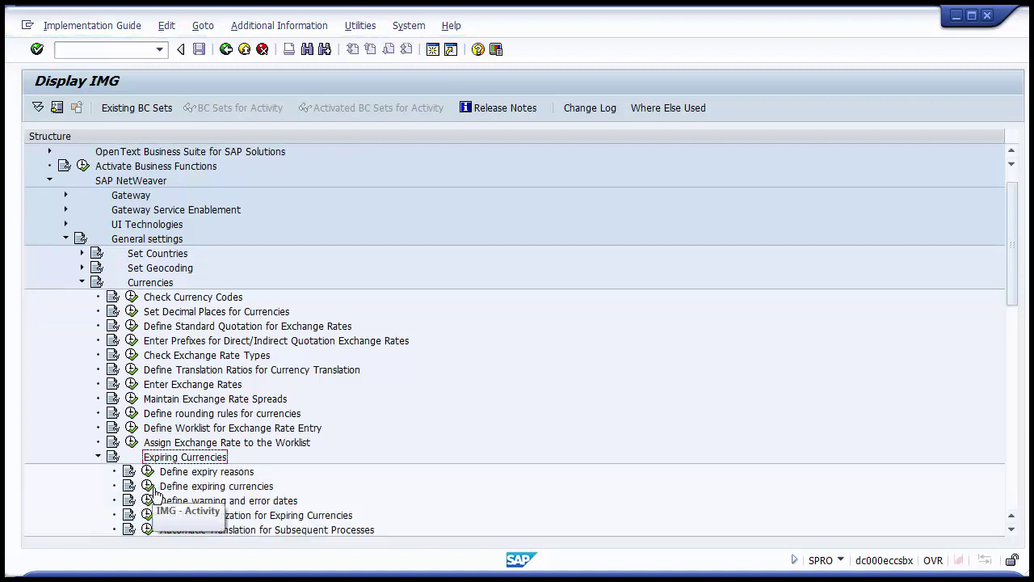
pyautogui.click(194, 475)
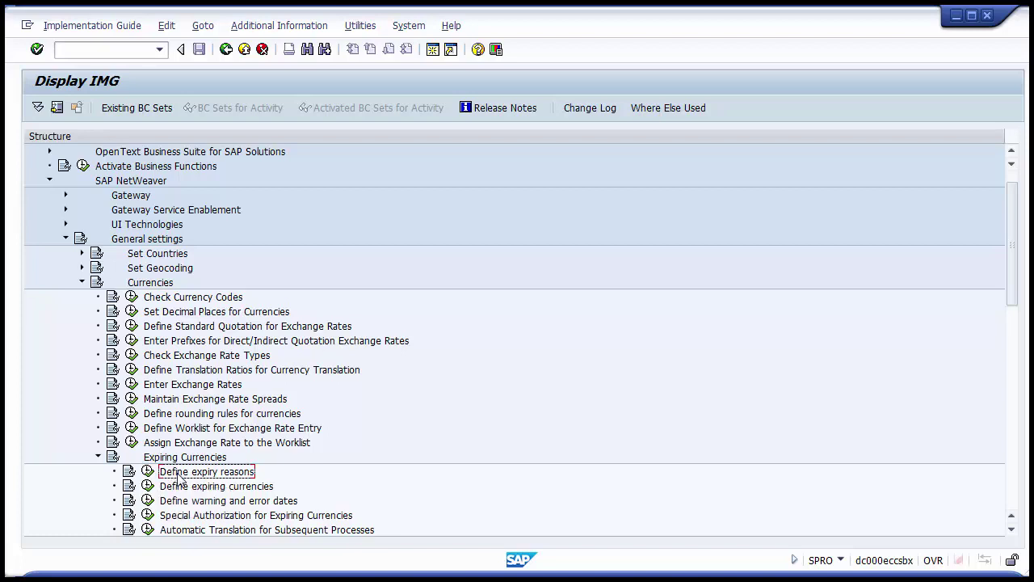
# Open the Define expiry reasons activity, review the EURO reason and its text, and return to the IMG structure.
pyautogui.click(148, 472)
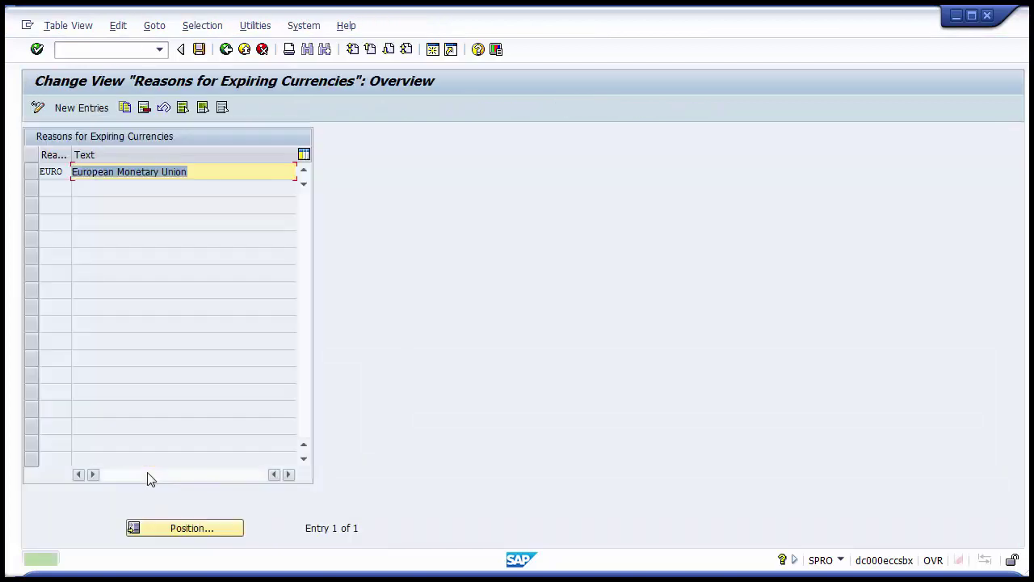
pyautogui.click(205, 179)
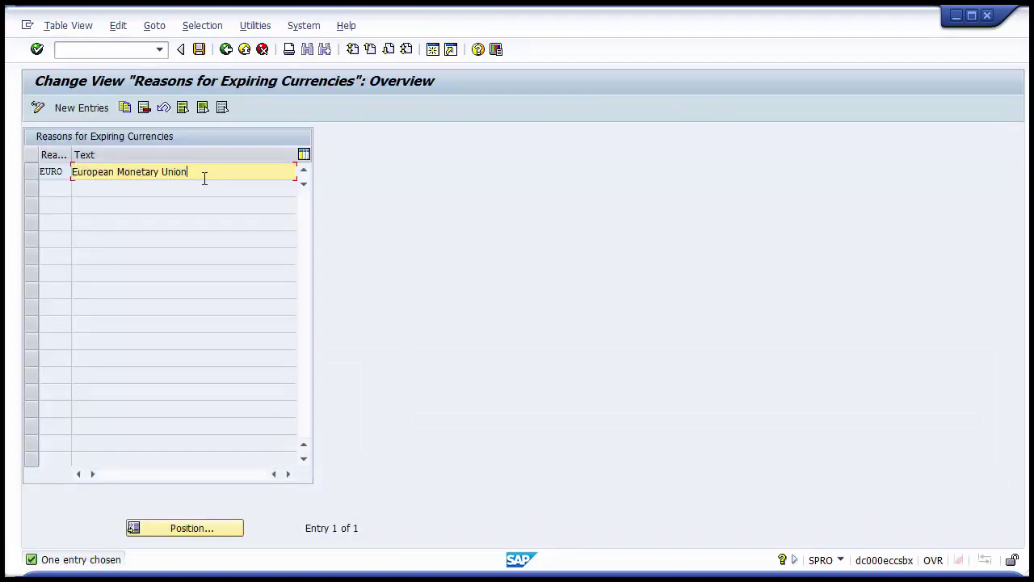
pyautogui.click(33, 174)
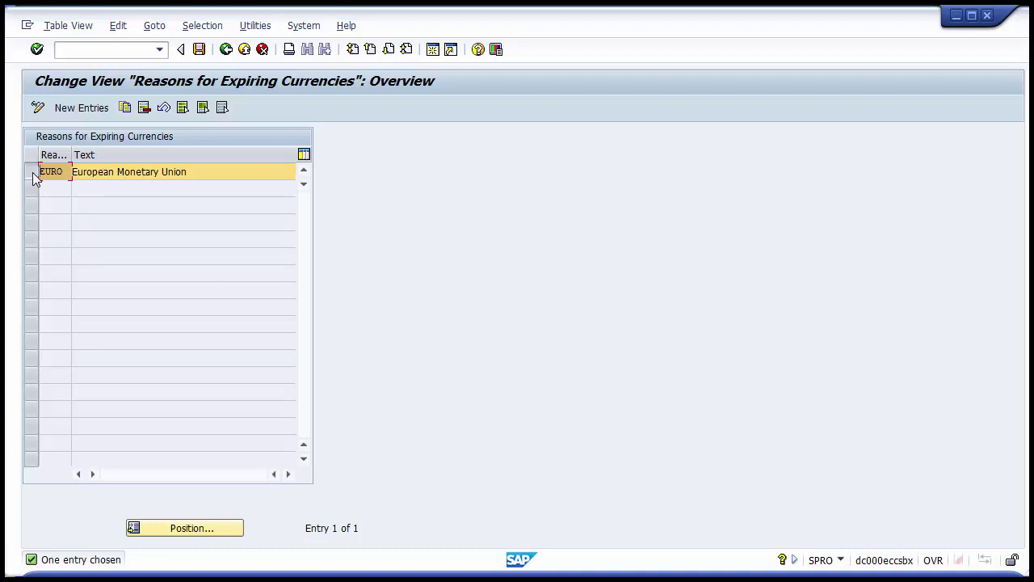
pyautogui.click(31, 172)
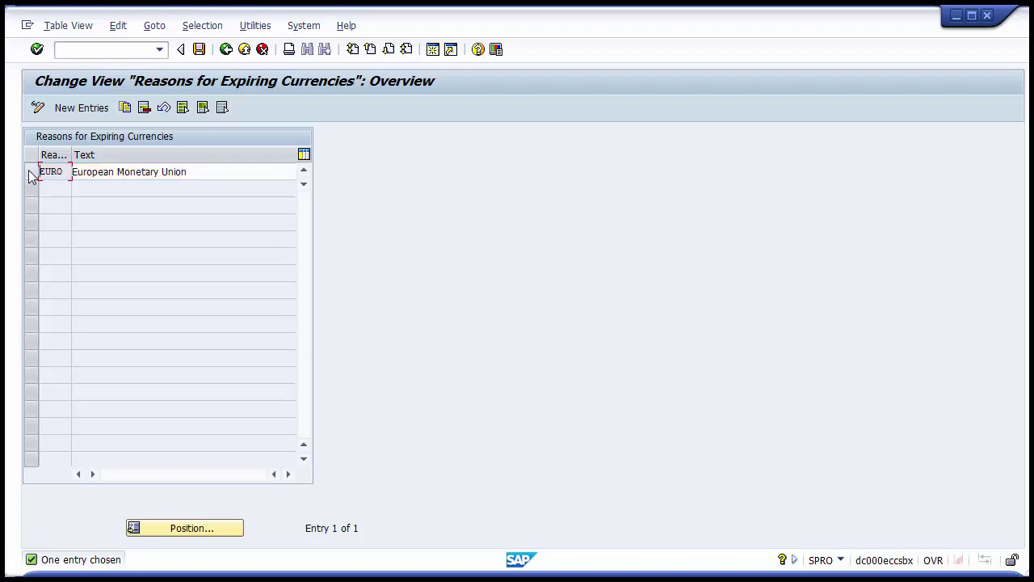
pyautogui.click(225, 50)
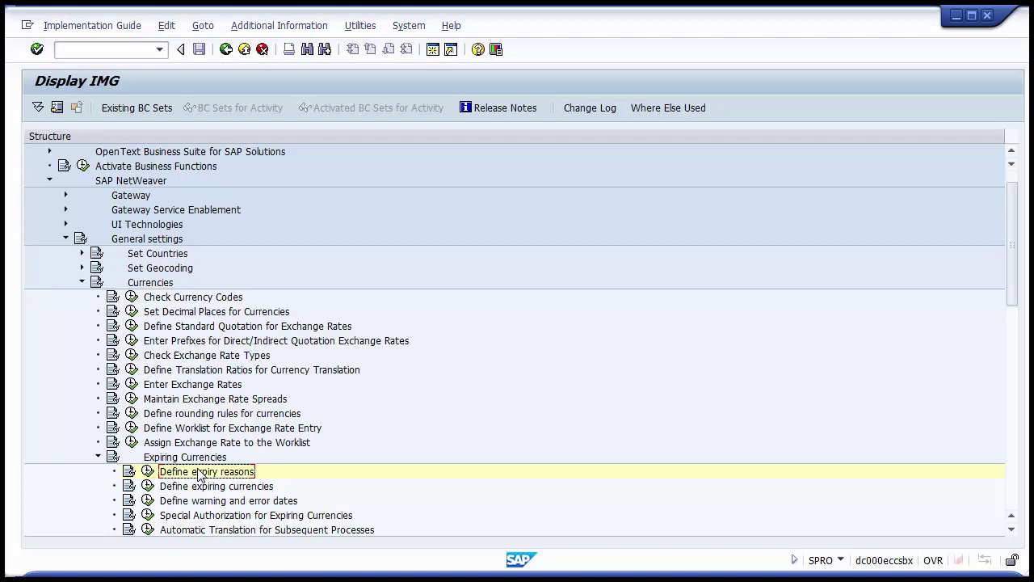
# Open Define expiring currencies, examine the entries' old currencies, reasons and new currencies, and return to the IMG structure.
pyautogui.press('Down')
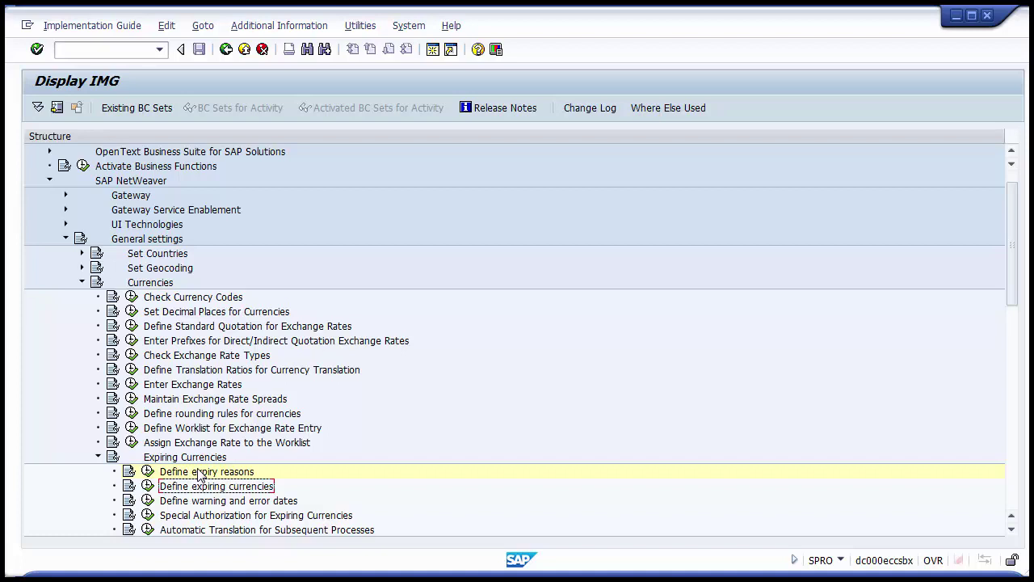
pyautogui.click(200, 473)
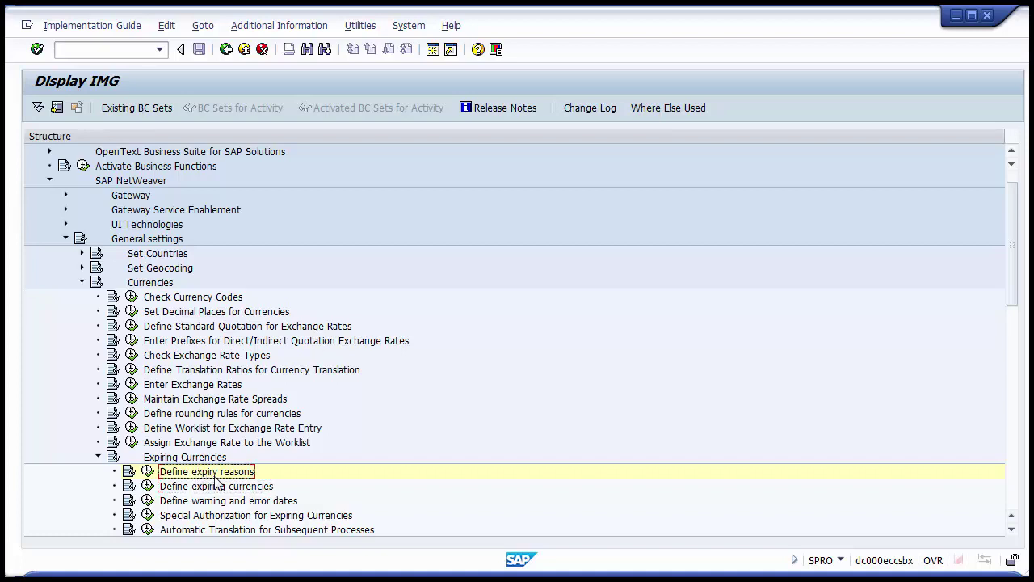
pyautogui.click(207, 487)
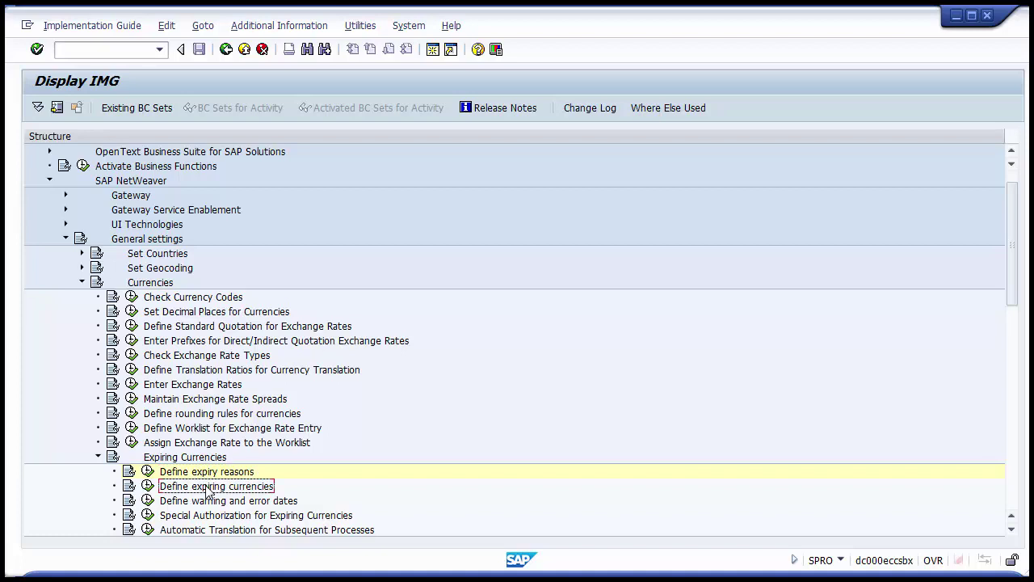
pyautogui.click(147, 486)
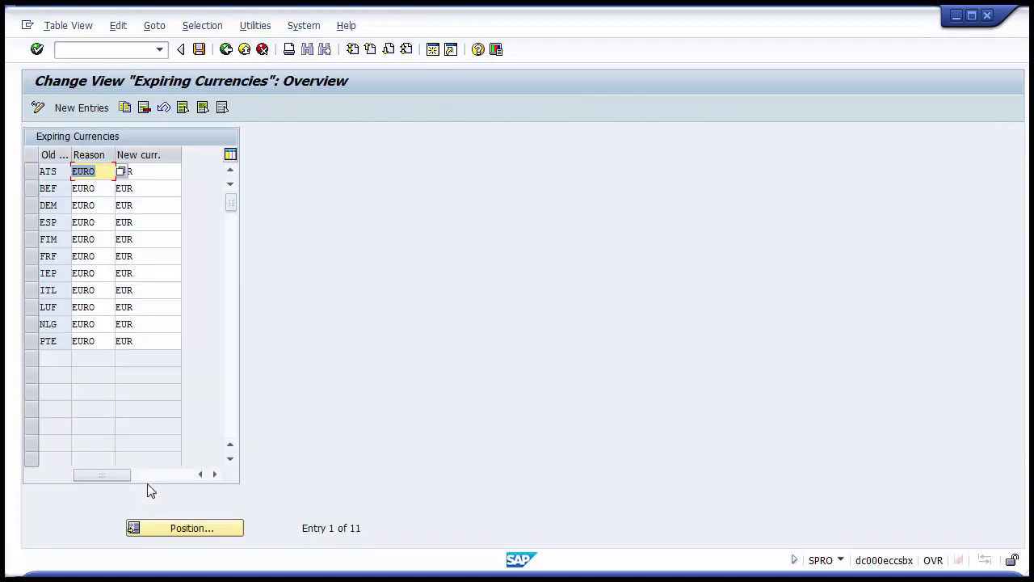
pyautogui.click(37, 173)
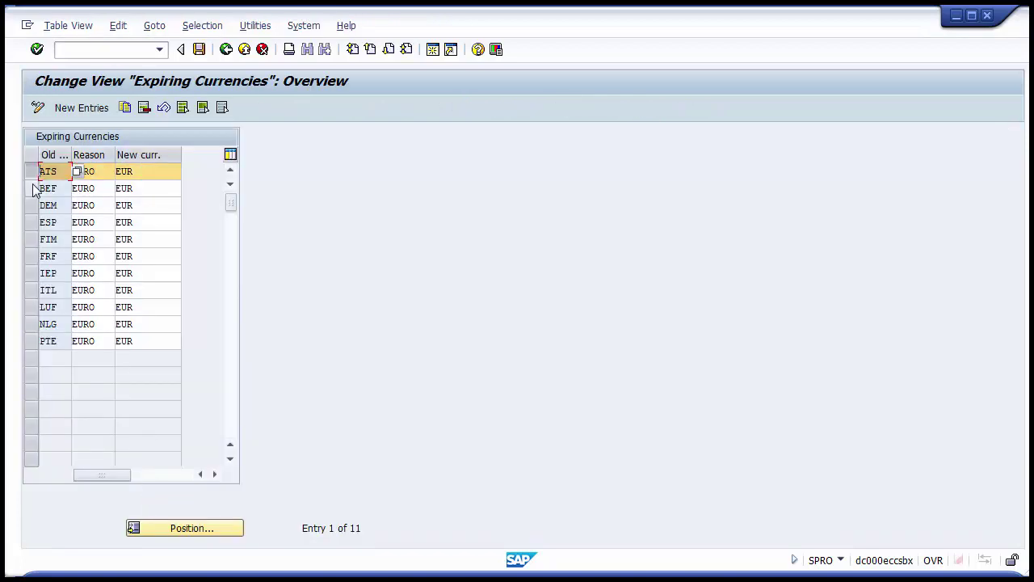
pyautogui.moveTo(35, 190); pyautogui.dragTo(38, 340)
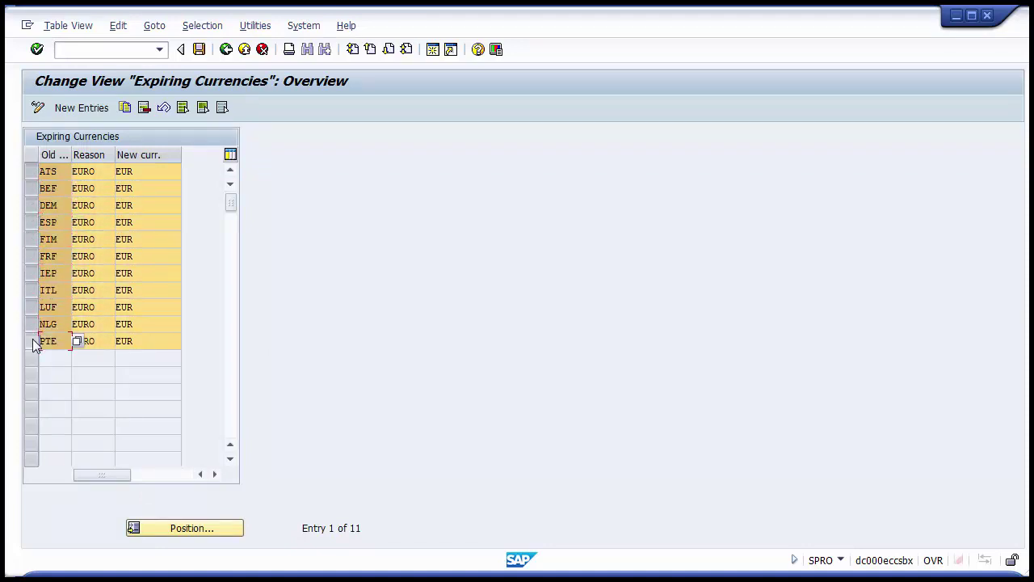
pyautogui.click(56, 172)
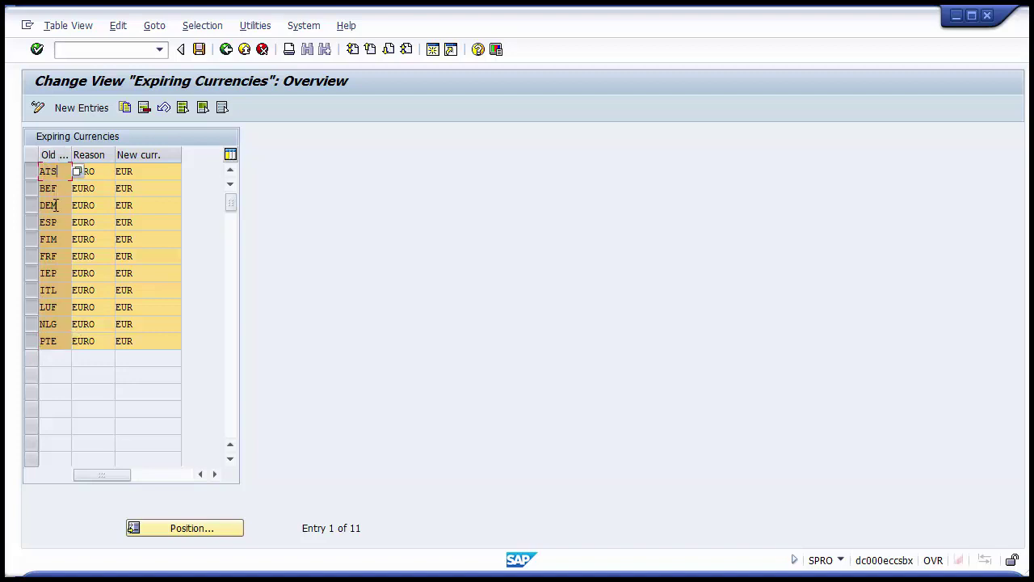
pyautogui.click(103, 173)
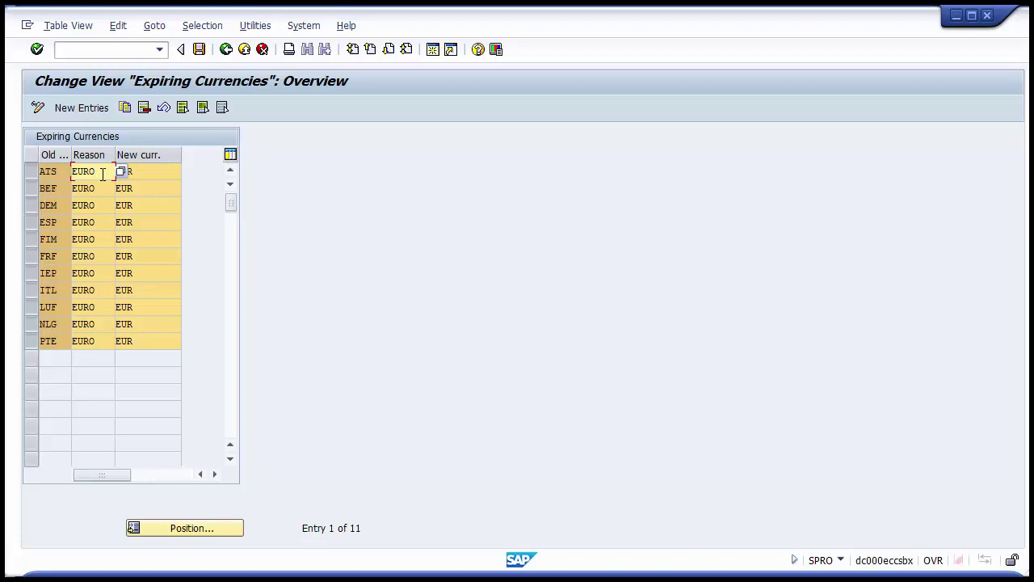
pyautogui.click(146, 180)
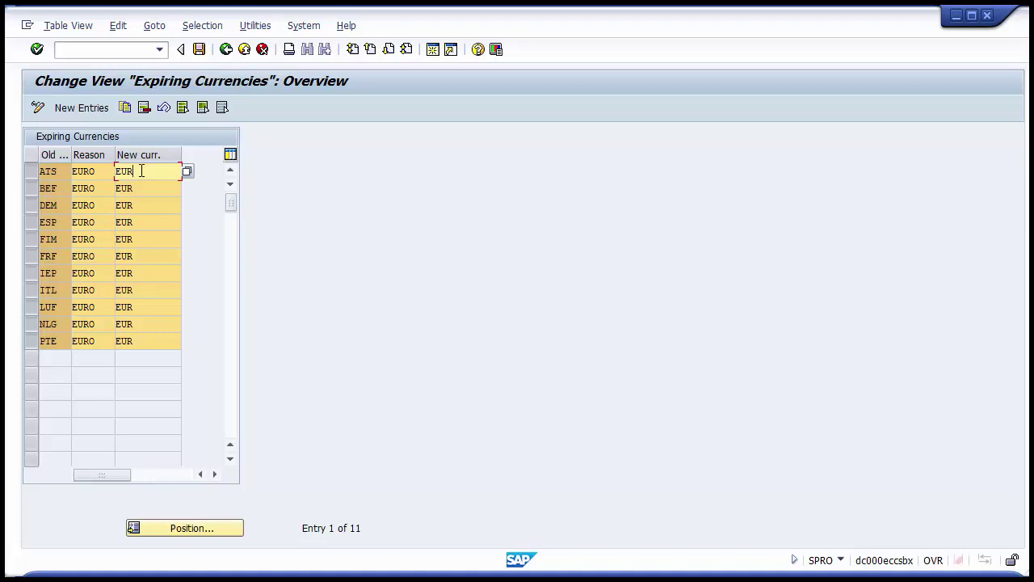
pyautogui.click(97, 171)
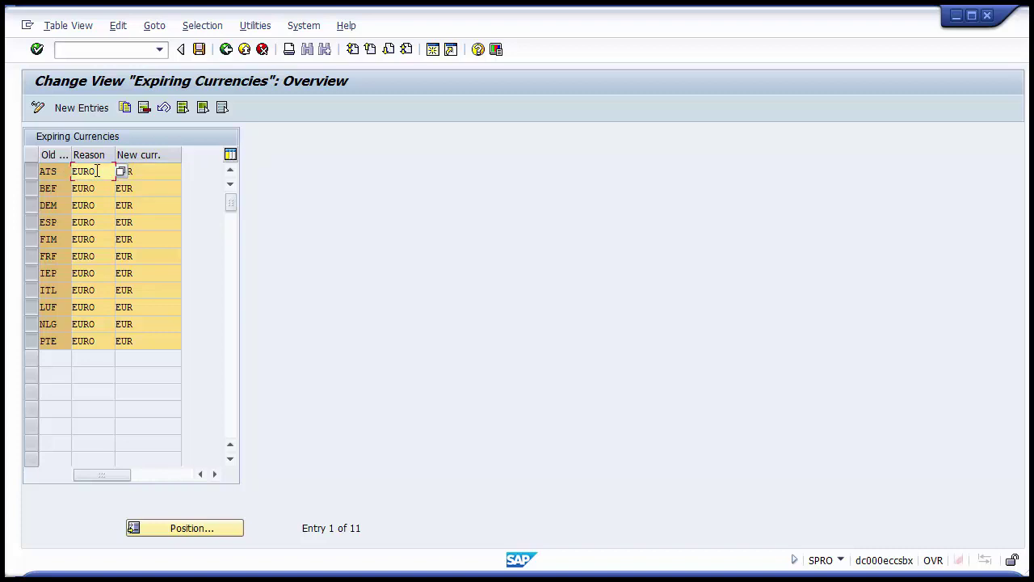
pyautogui.click(157, 167)
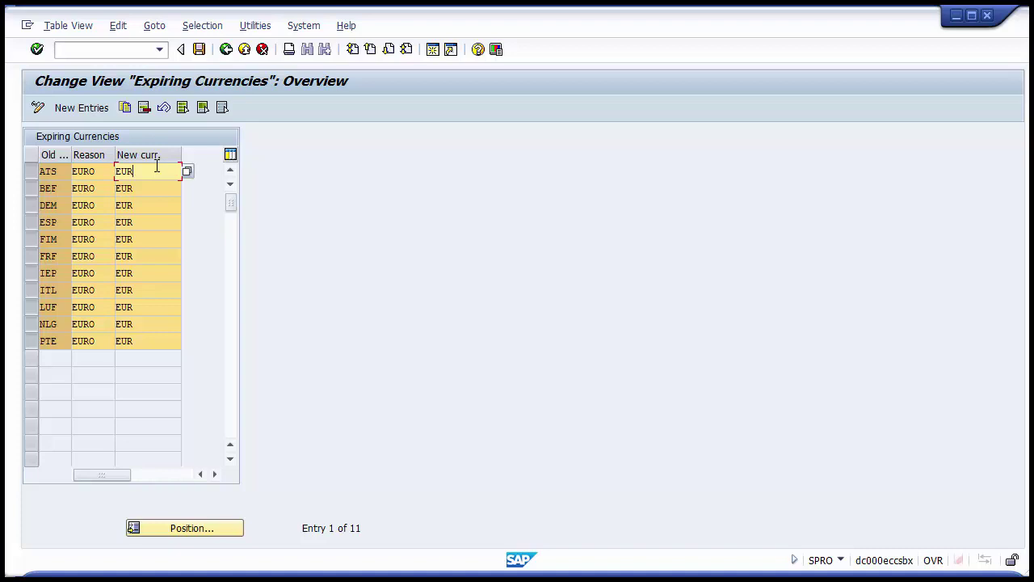
pyautogui.click(245, 50)
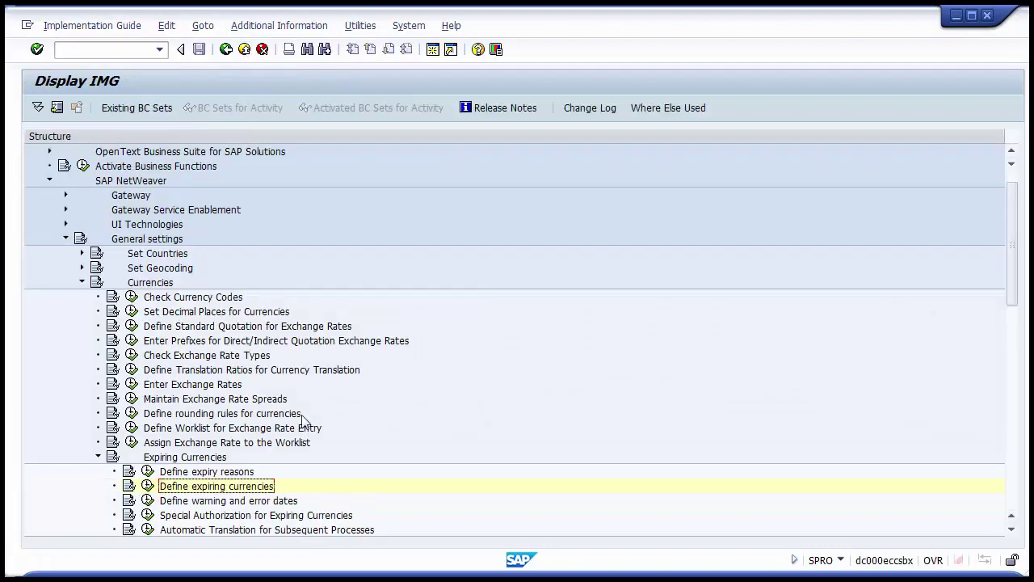
# Open Define warning and error dates and enter 01.01.2002 as the warning start date for the EURO reason.
pyautogui.click(190, 500)
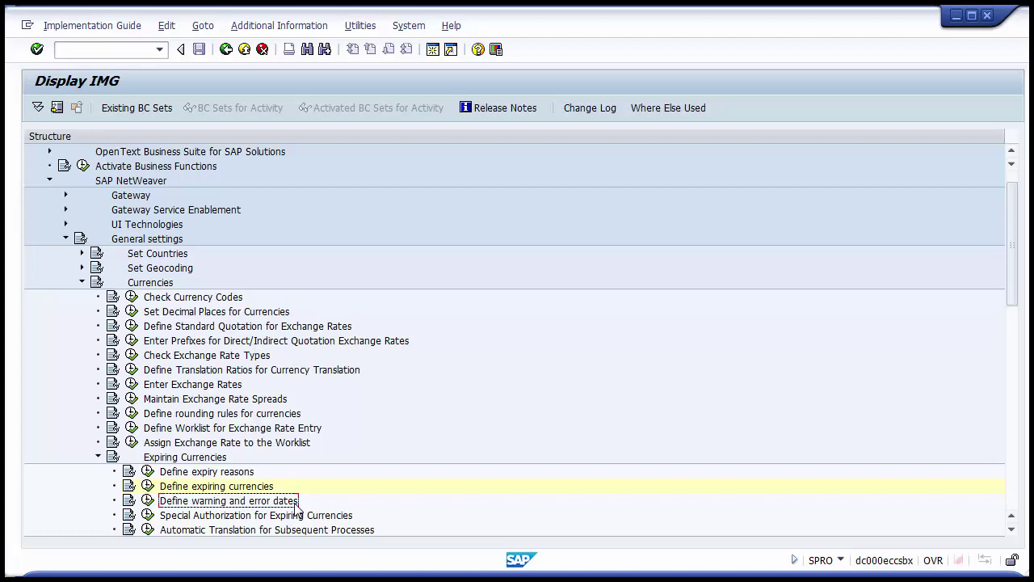
pyautogui.click(147, 501)
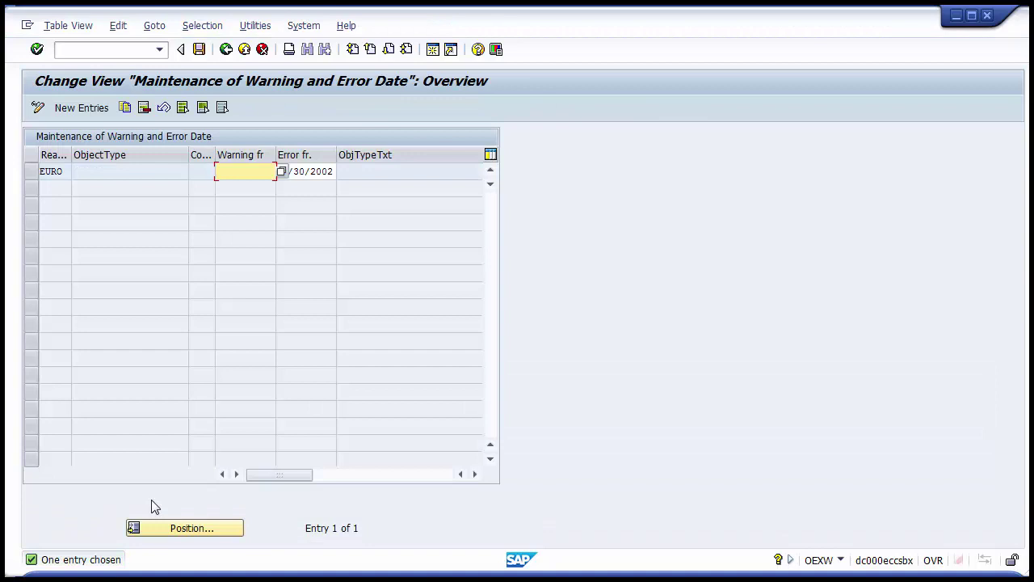
pyautogui.moveTo(67, 170); pyautogui.dragTo(39, 170)
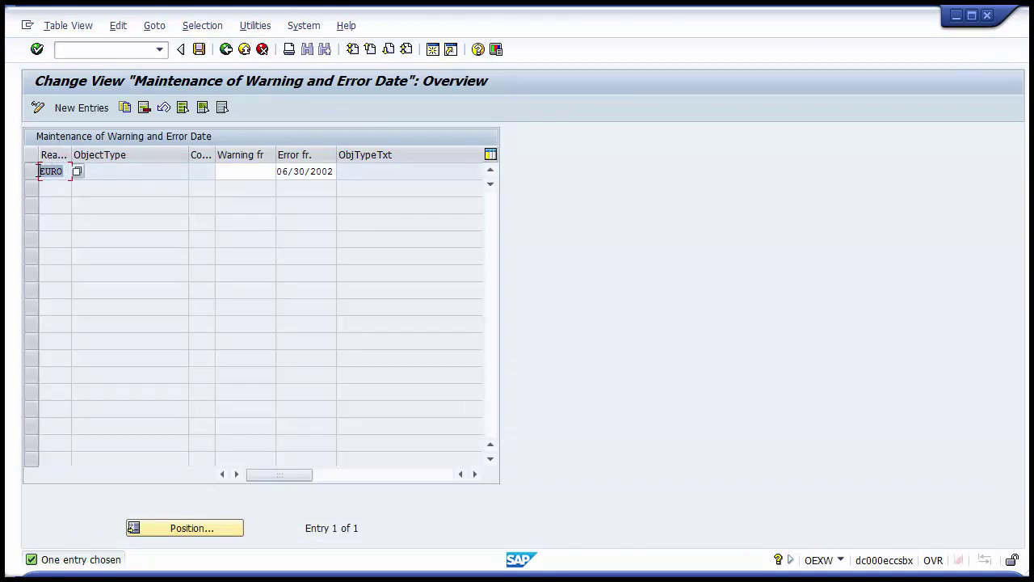
pyautogui.click(220, 171)
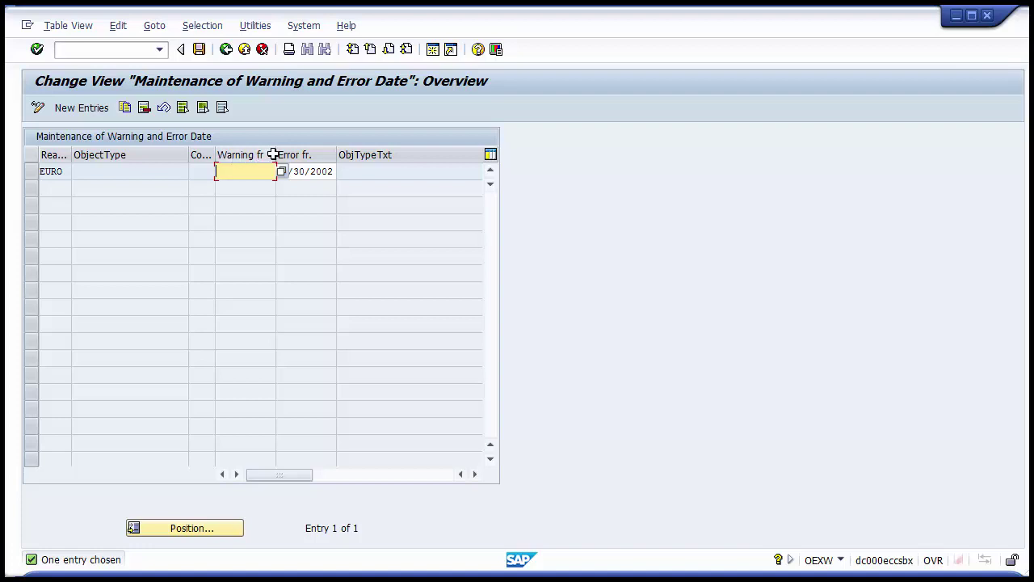
pyautogui.click(328, 171)
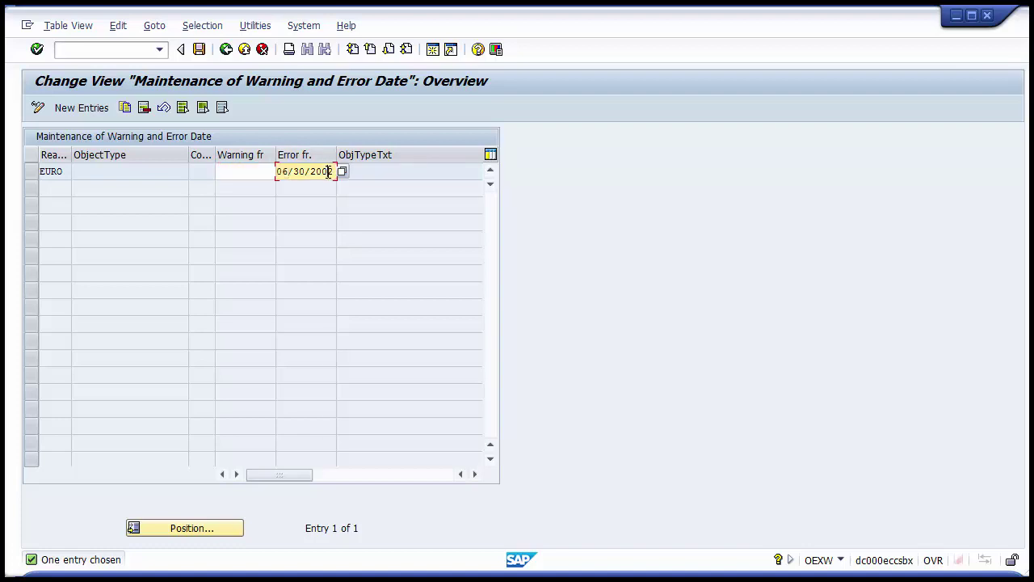
pyautogui.click(269, 173)
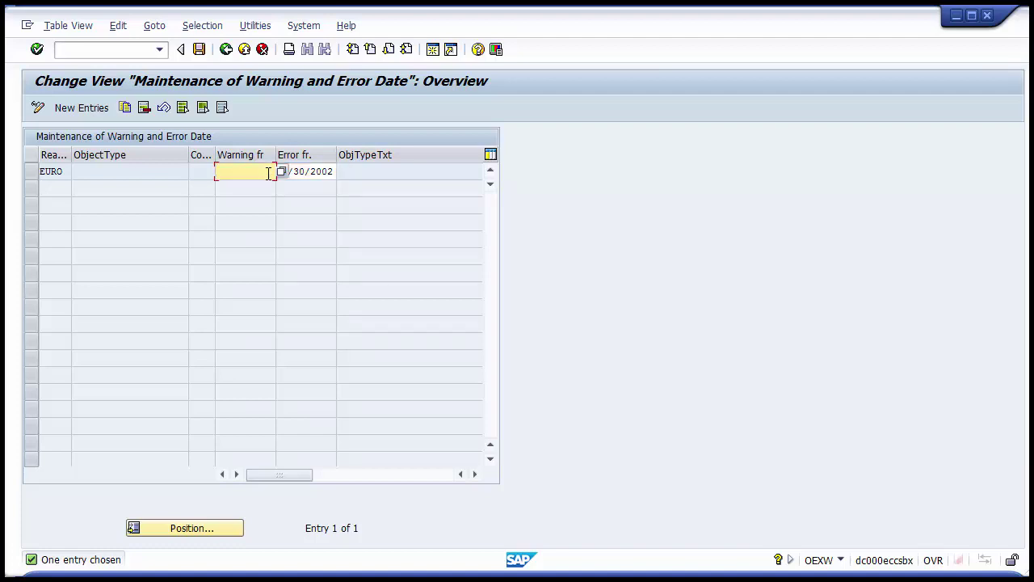
pyautogui.write('01.01.2012')
pyautogui.click(354, 171)
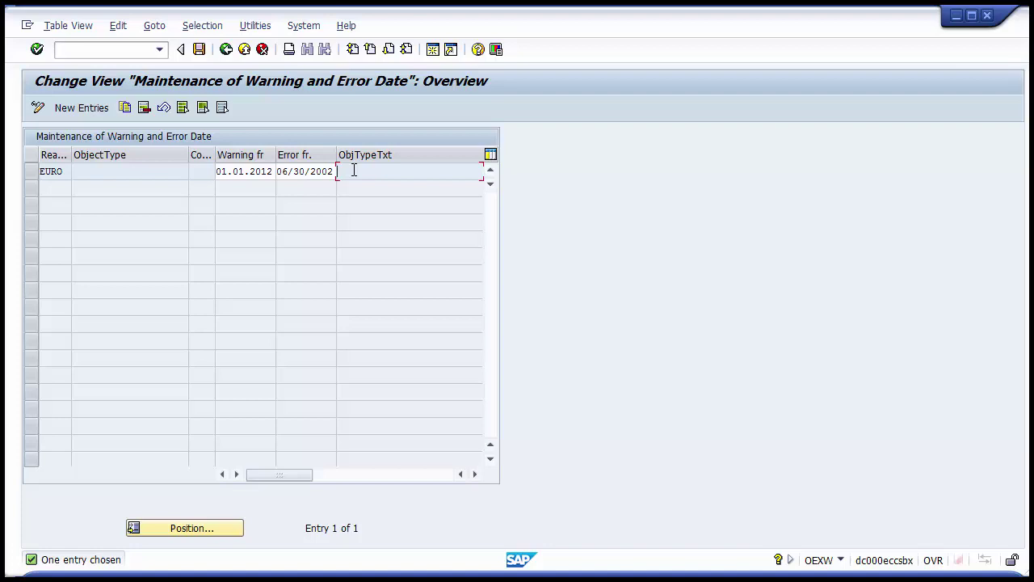
pyautogui.click(265, 172)
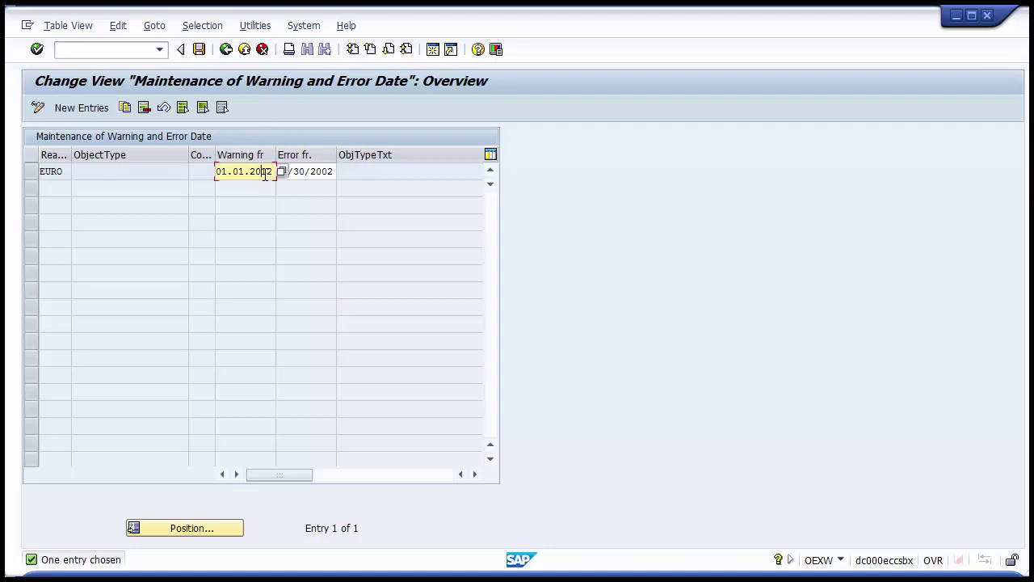
pyautogui.click(349, 175)
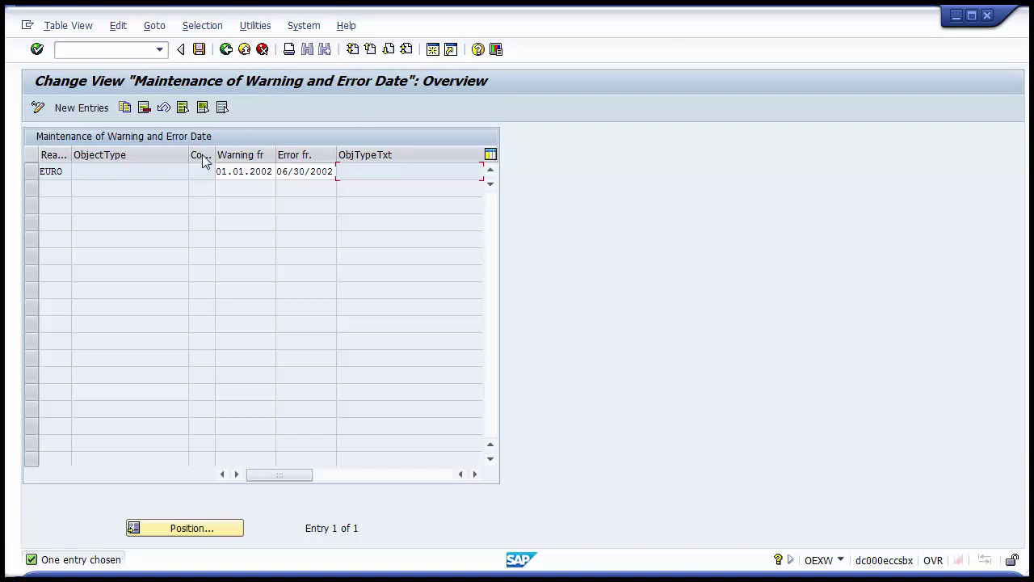
# Widen the company code column to show its full heading and try to leave the maintenance view.
pyautogui.moveTo(214, 154); pyautogui.dragTo(232, 155)
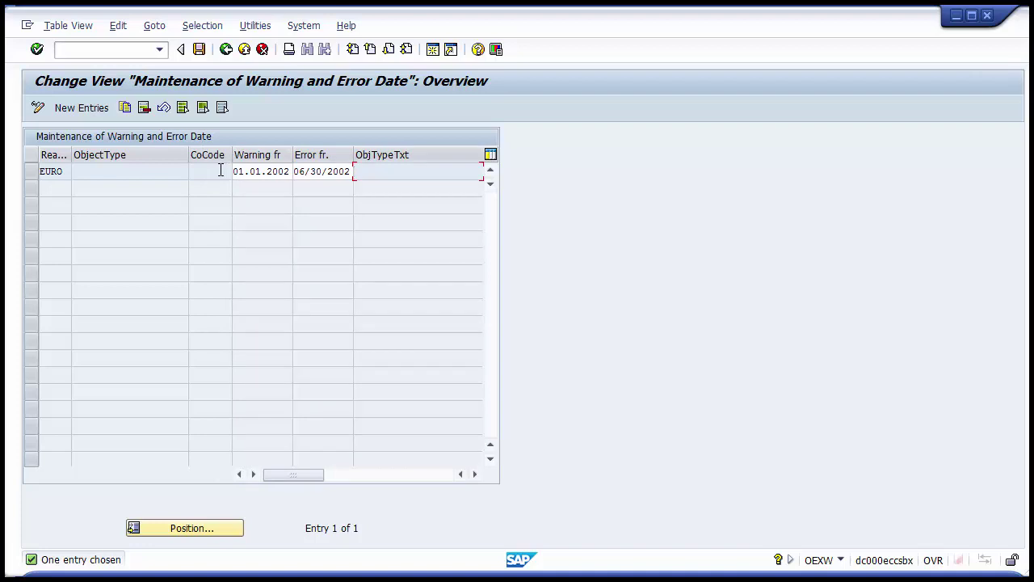
pyautogui.click(220, 170)
pyautogui.click(226, 50)
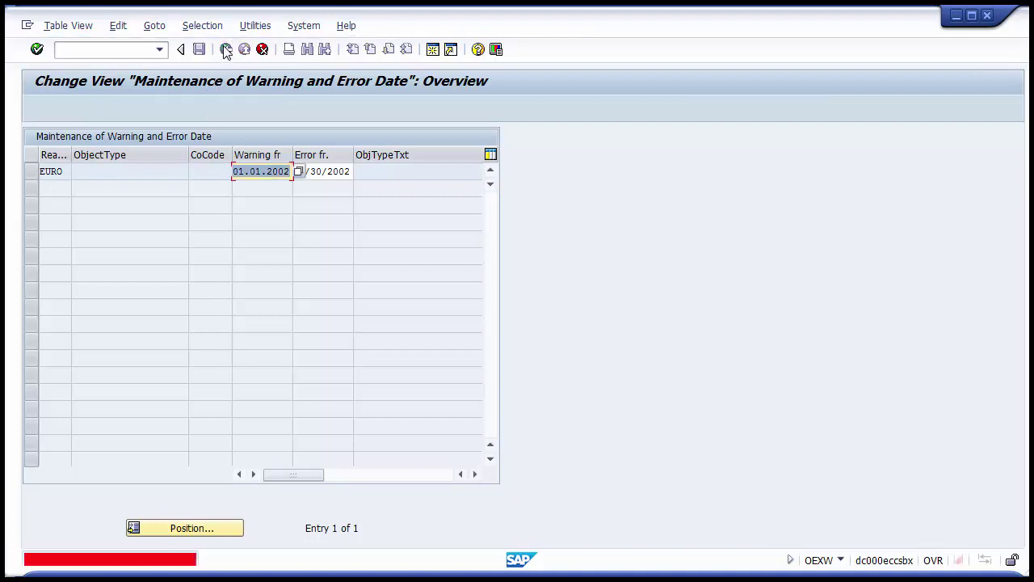
pyautogui.press('Return')
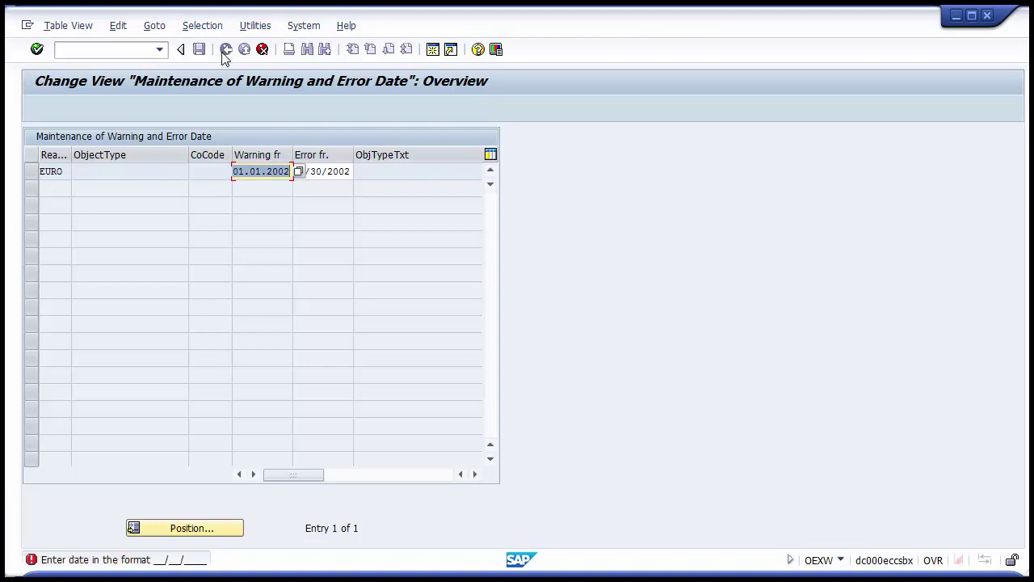
# Change the EURO warning start date to 01/01/2002 and exit, saving the change to the proposed Customizing request.
pyautogui.click(249, 173)
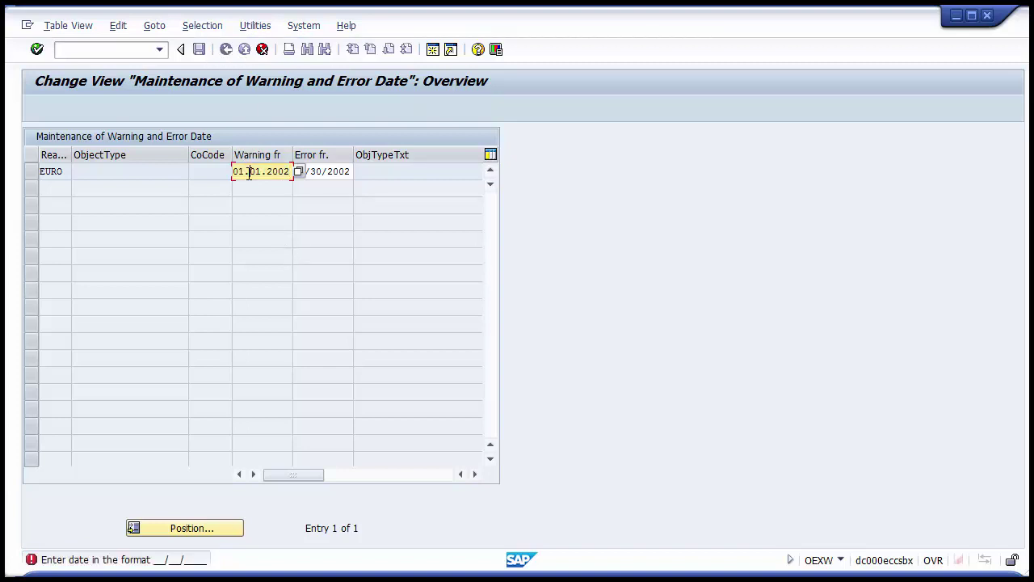
pyautogui.write('/01/')
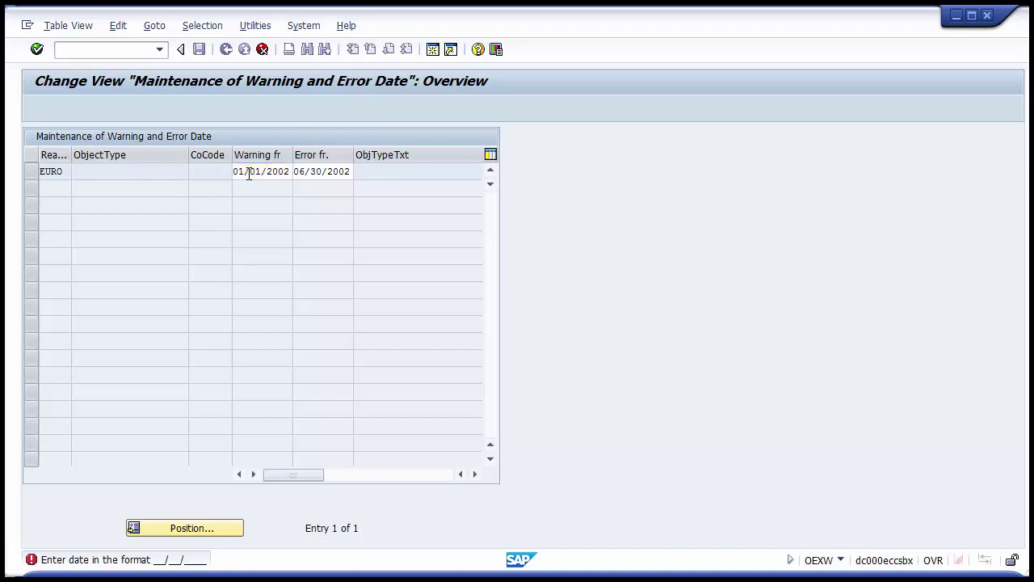
pyautogui.press('F3')
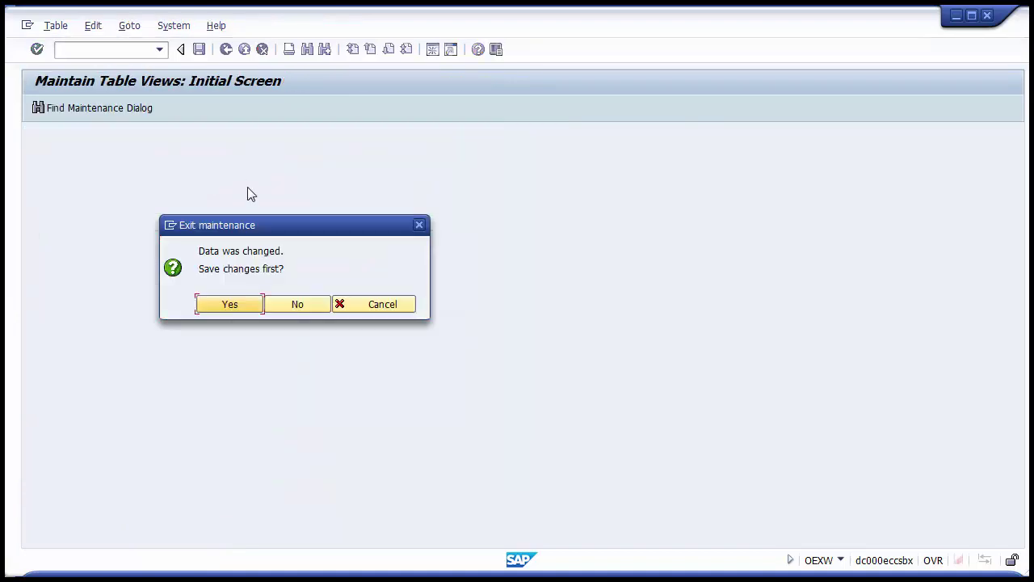
pyautogui.click(225, 311)
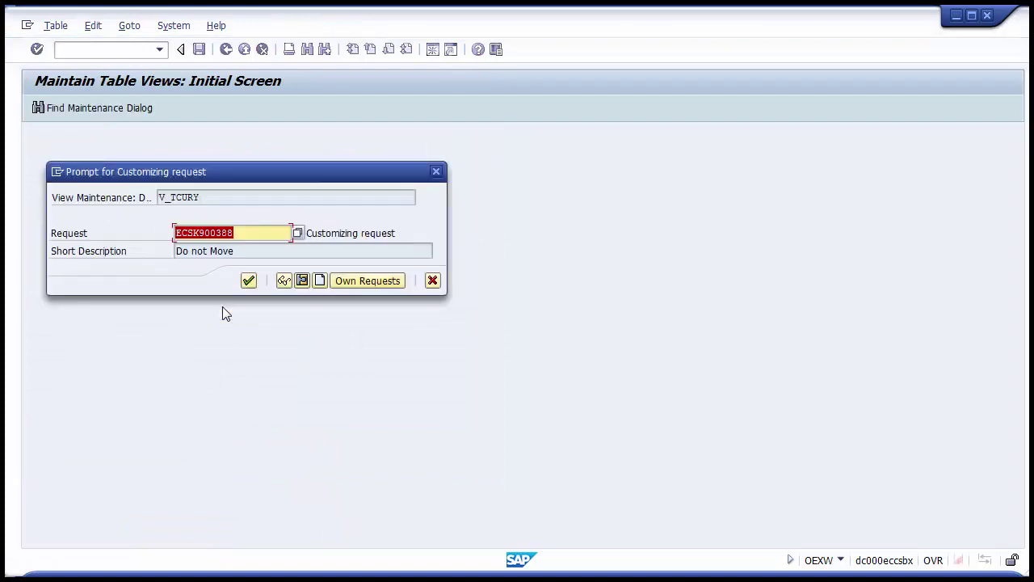
pyautogui.click(248, 281)
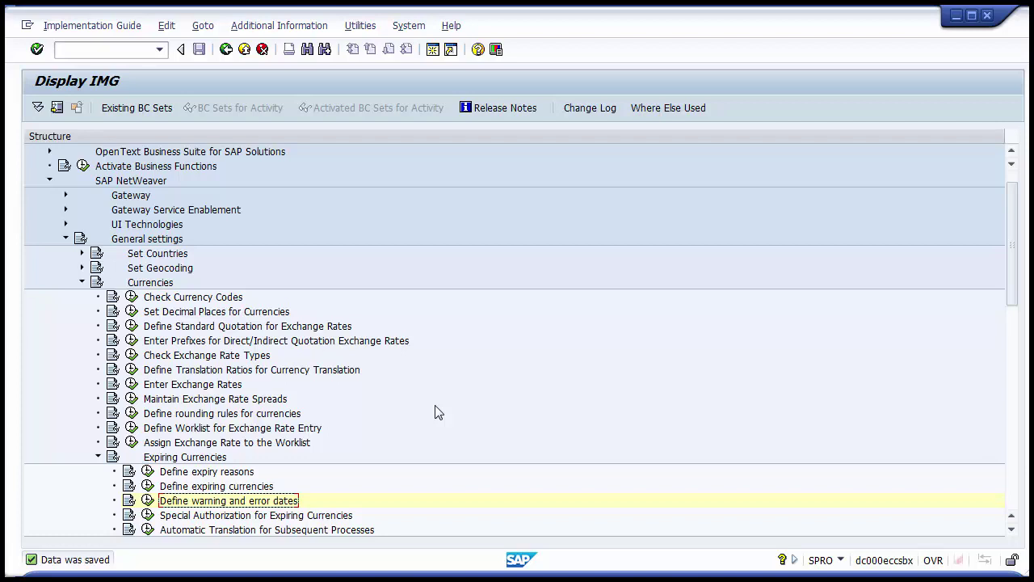
# Open Special Authorization for Expiring Currencies and start a new superuser exception entry with EURO as the expiry reason.
pyautogui.click(297, 518)
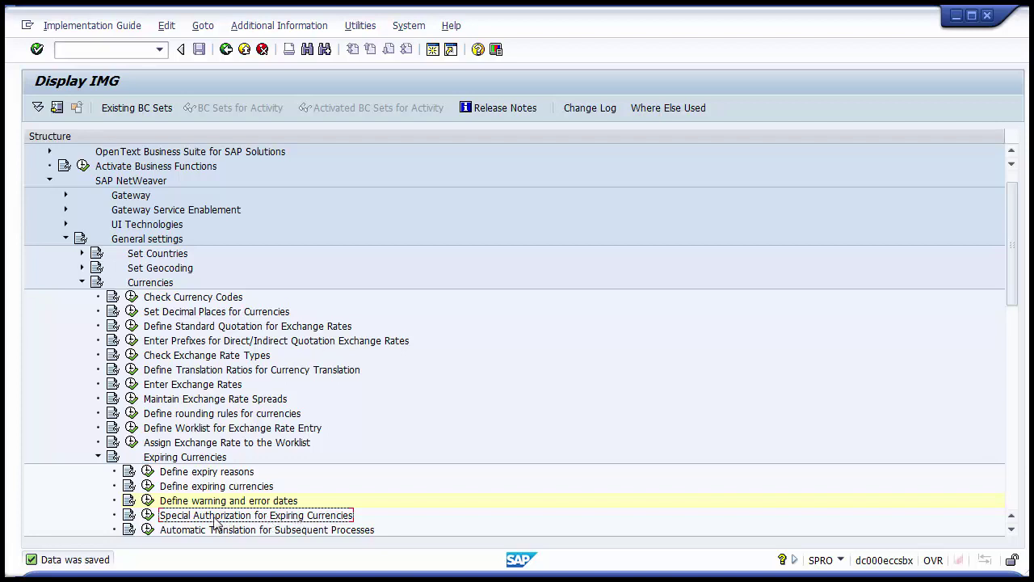
pyautogui.click(147, 516)
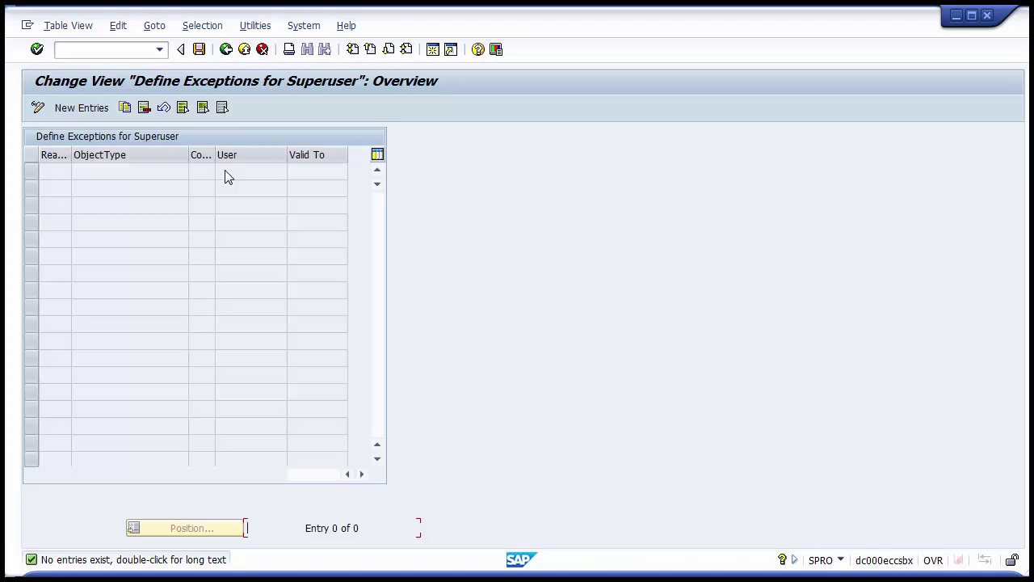
pyautogui.click(81, 107)
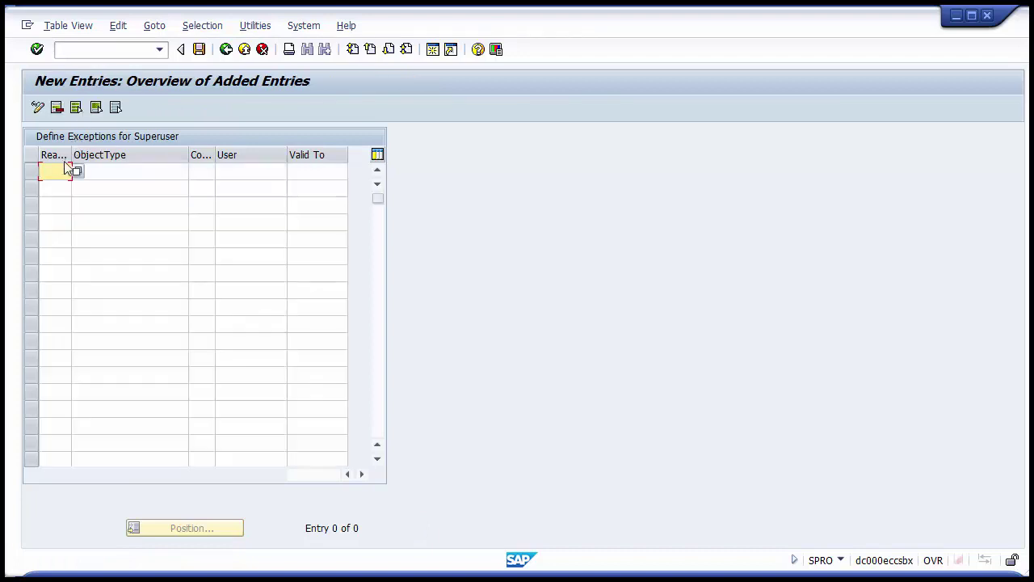
pyautogui.press('F4')
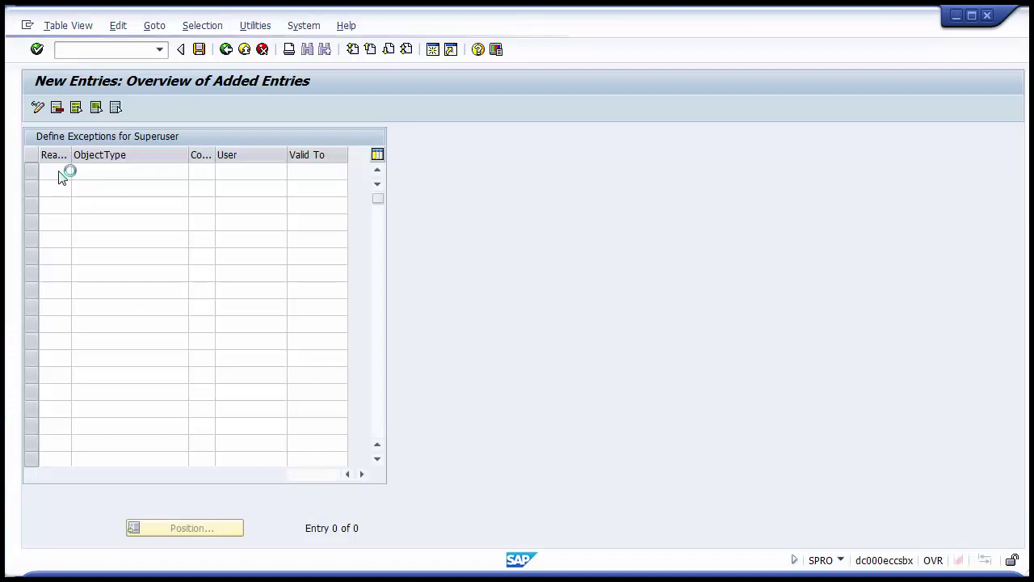
pyautogui.press('F4')
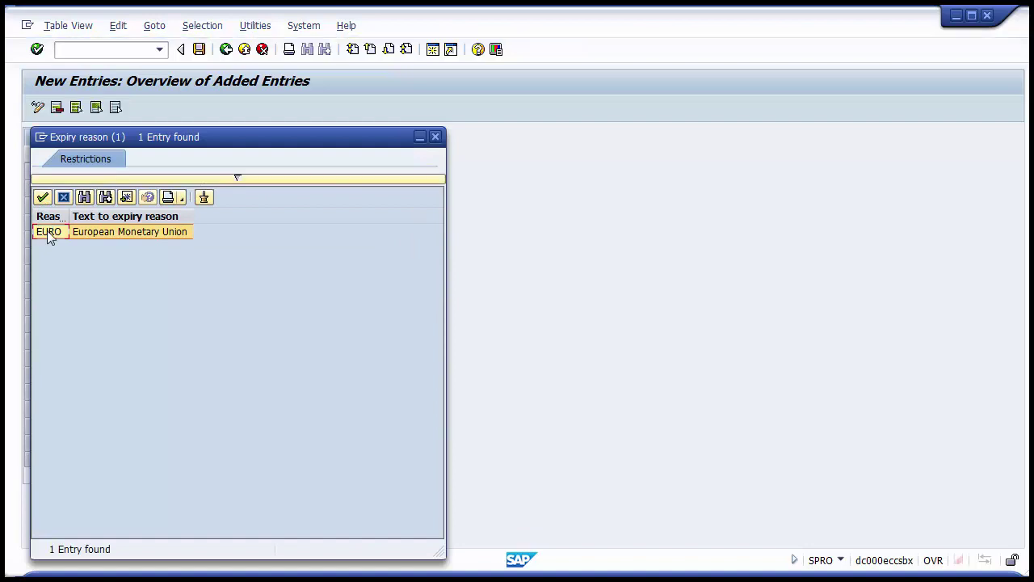
pyautogui.doubleClick(47, 231)
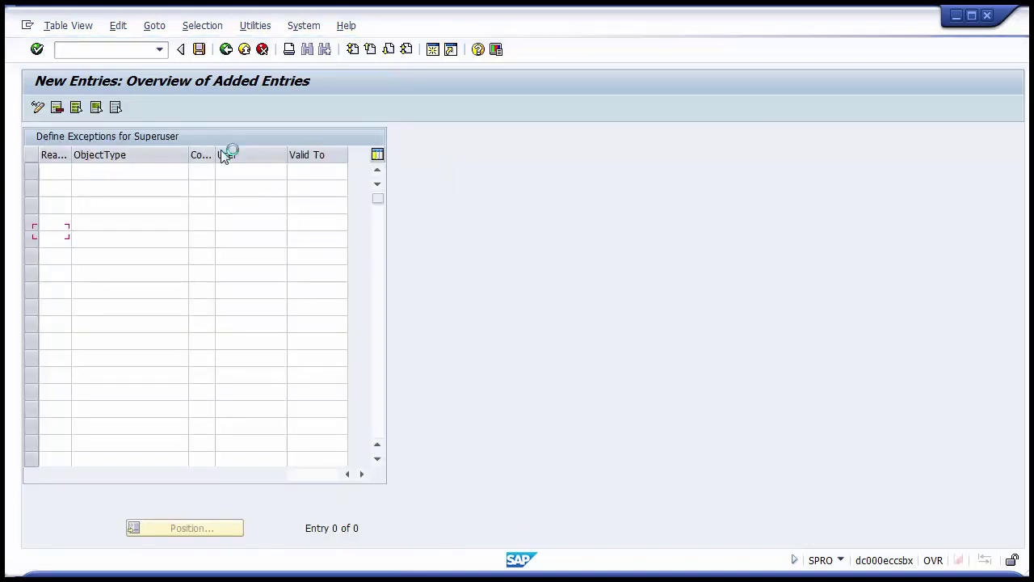
# Check the logged-on user in the system information and assign DIV-SVP as the user of the EURO exception.
pyautogui.click(205, 172)
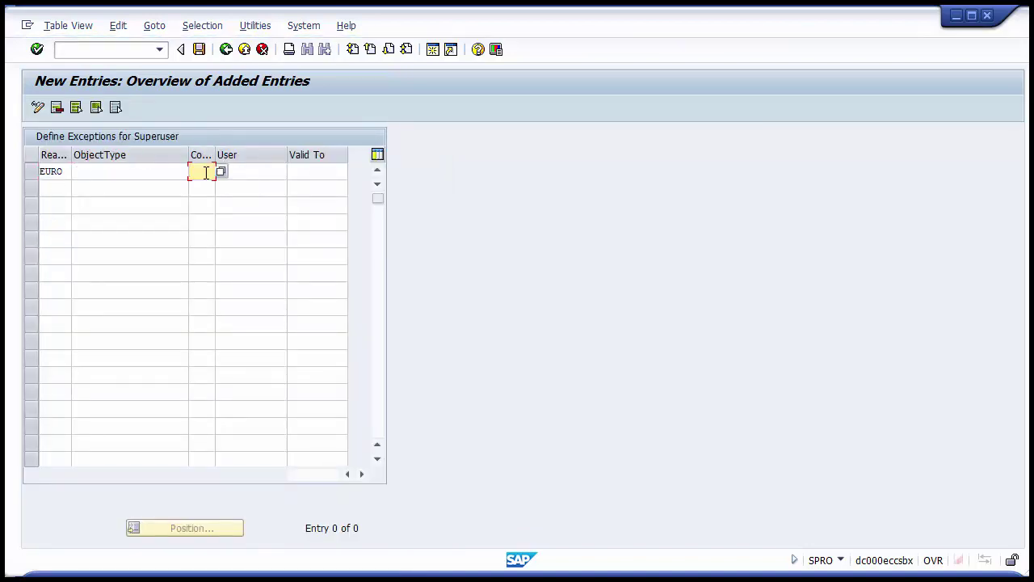
pyautogui.click(256, 172)
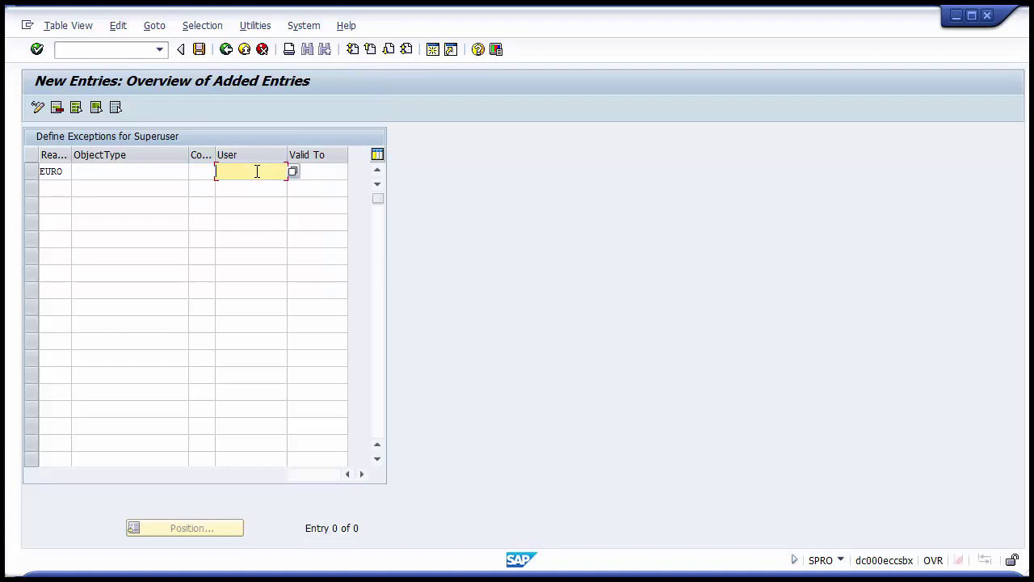
pyautogui.click(840, 560)
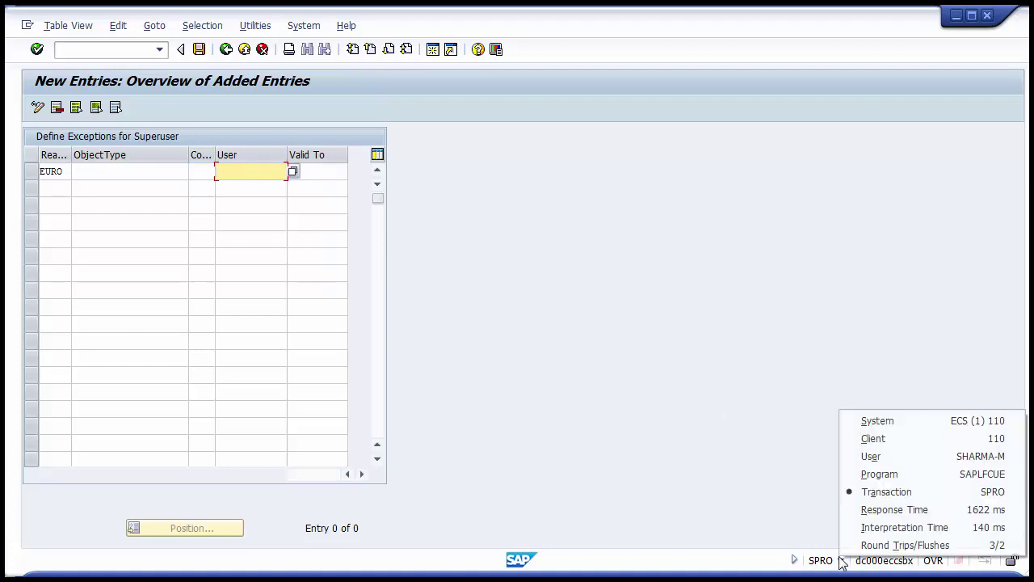
pyautogui.click(621, 327)
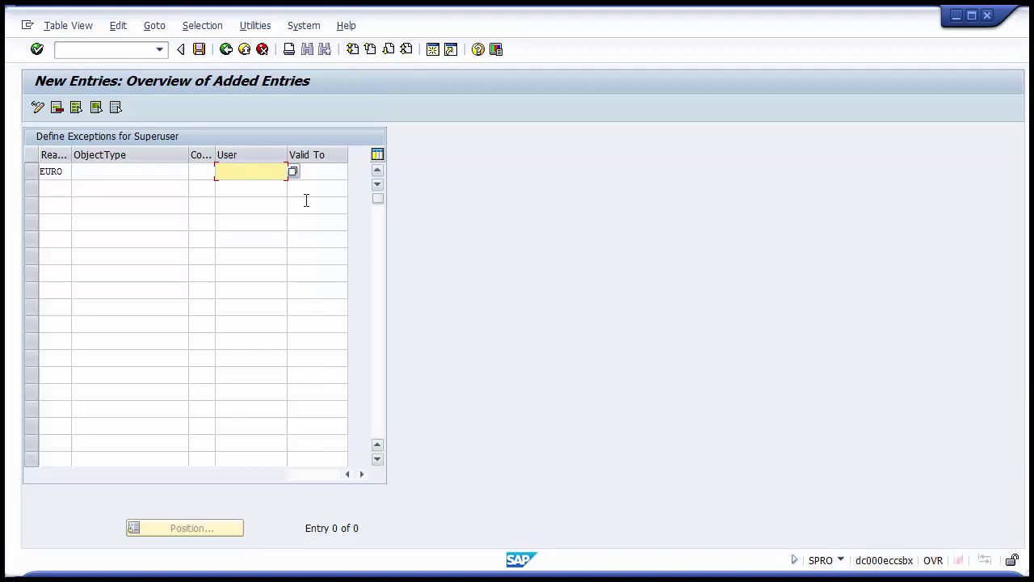
pyautogui.click(294, 172)
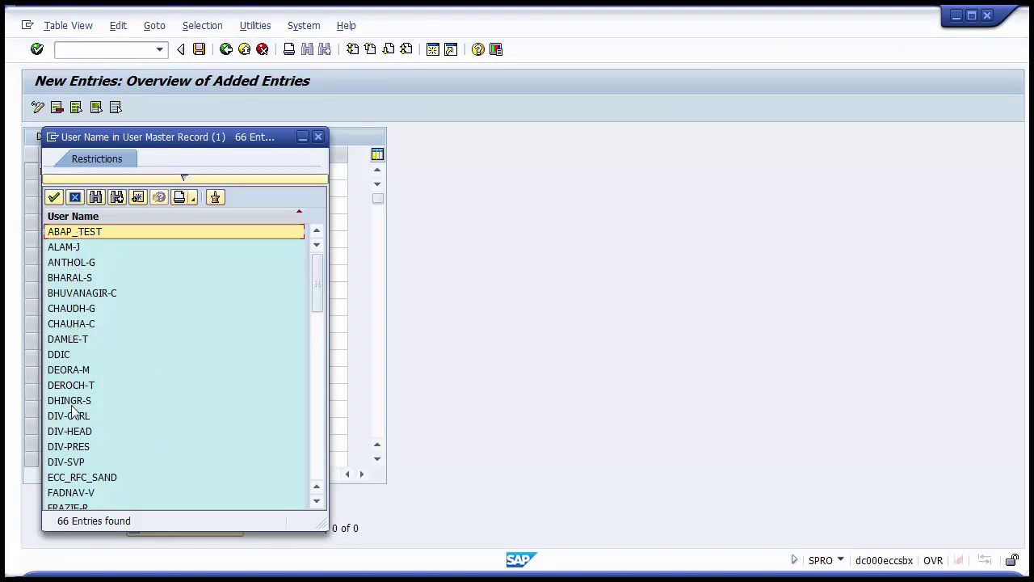
pyautogui.click(69, 462)
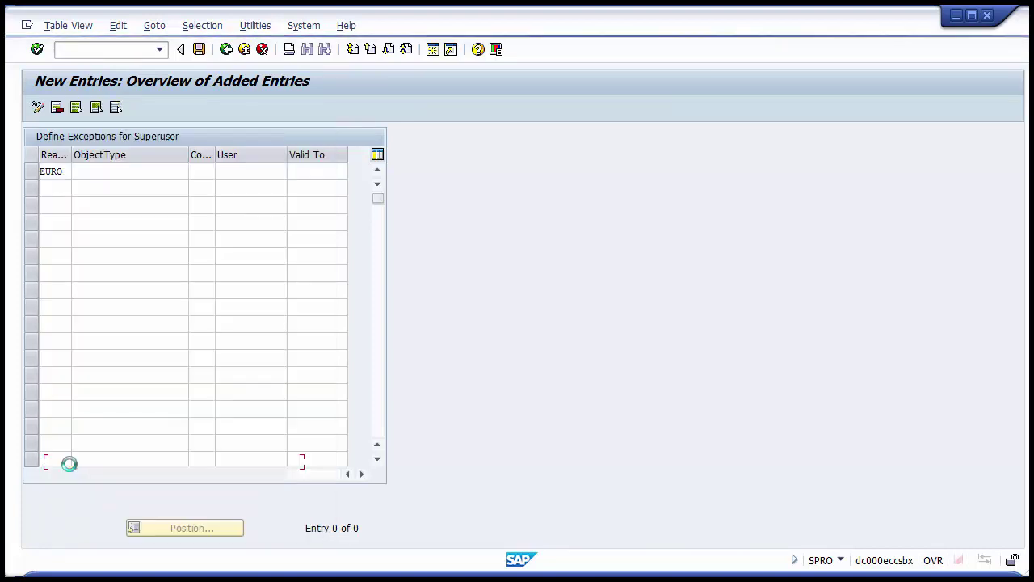
# Set the EURO exception's valid-to date to 06/30/2015 and save it to the proposed Customizing request.
pyautogui.click(316, 166)
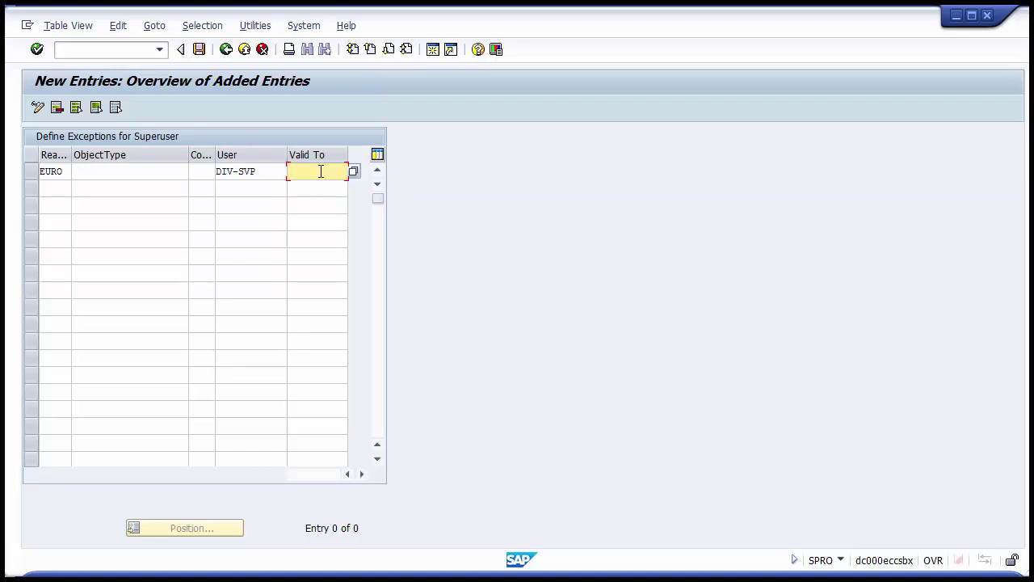
pyautogui.click(199, 51)
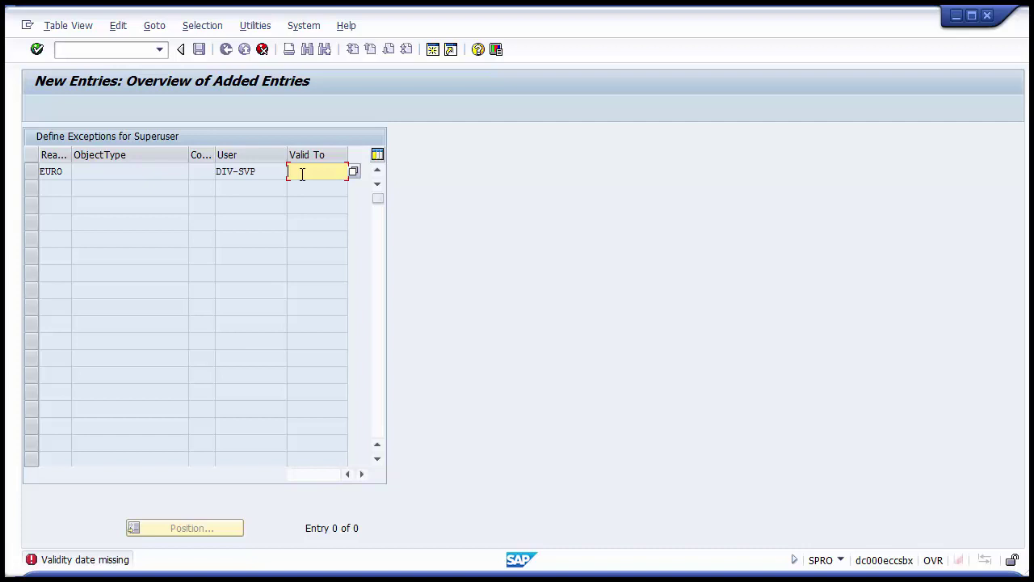
pyautogui.write('06')
pyautogui.write('7')
pyautogui.write('30')
pyautogui.write('/2015')
pyautogui.press('F12')
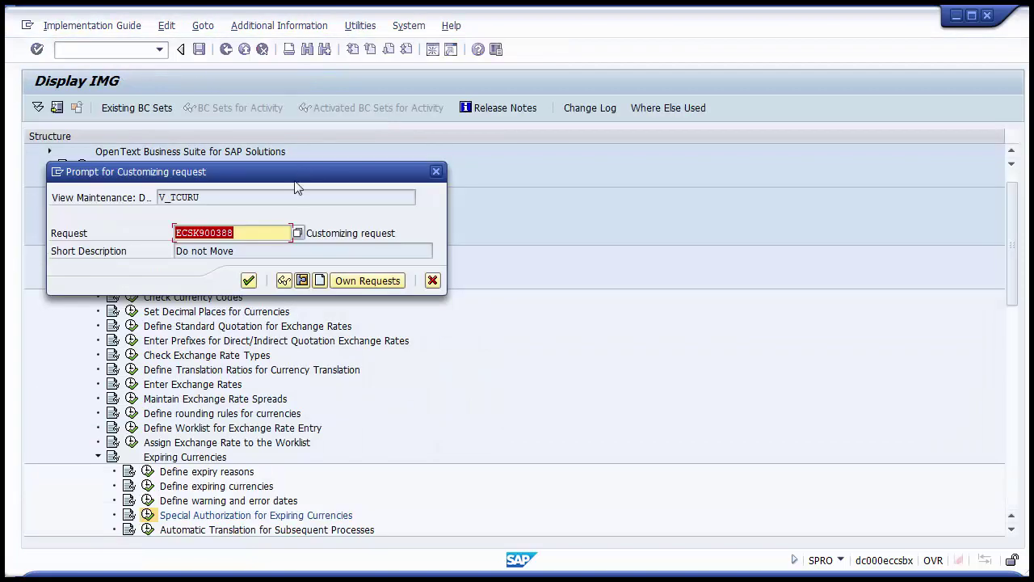
pyautogui.click(250, 285)
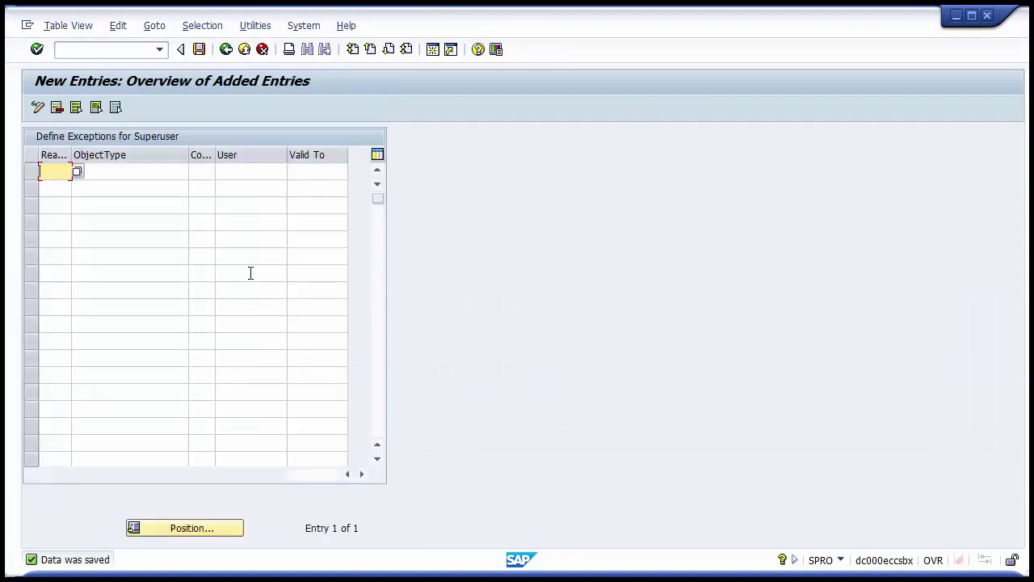
# Return to the superuser exceptions overview, check the EURO entry's user, and go back to the IMG structure.
pyautogui.click(226, 50)
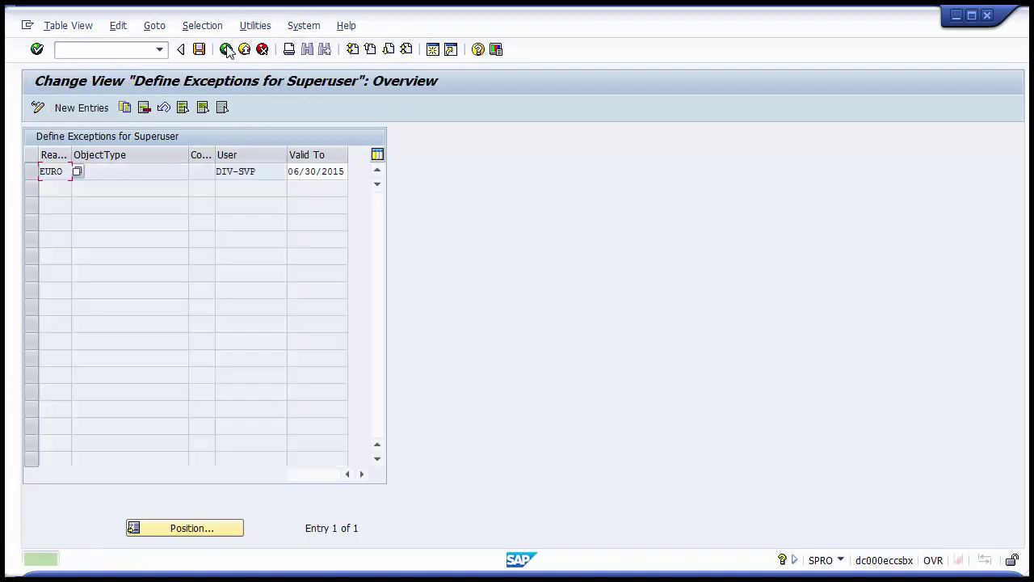
pyautogui.click(32, 171)
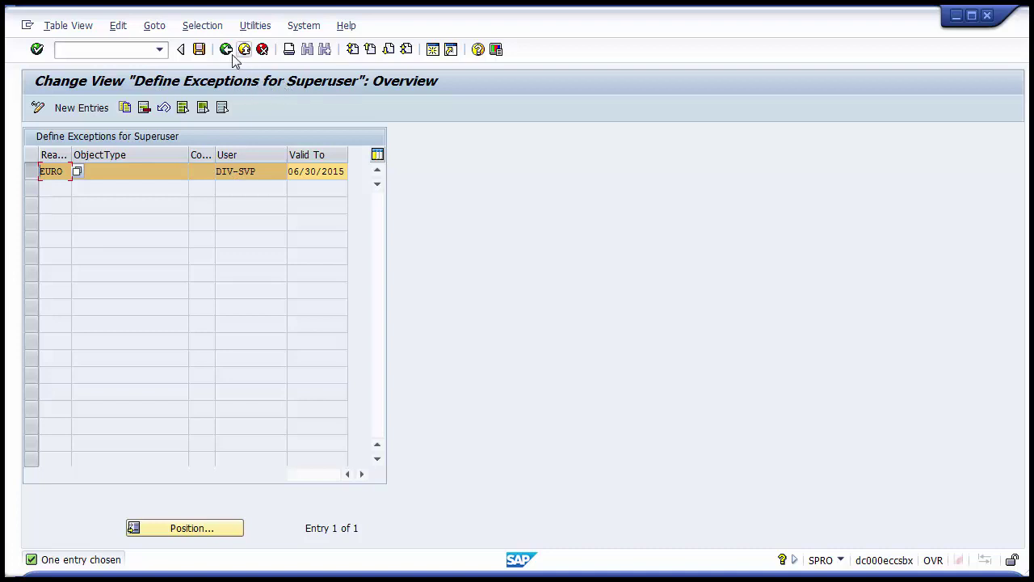
pyautogui.moveTo(263, 170); pyautogui.dragTo(217, 173)
pyautogui.click(265, 173)
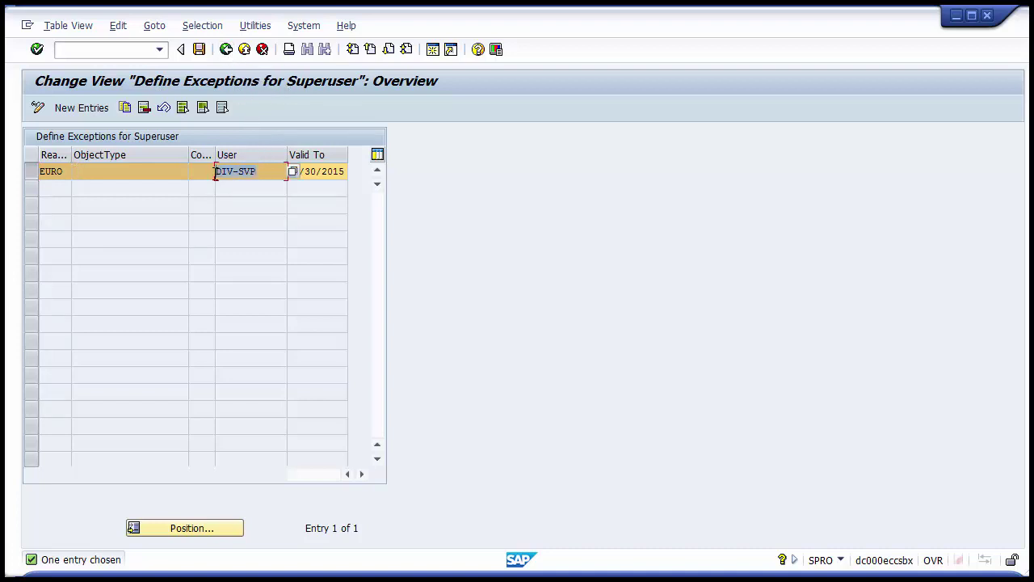
pyautogui.click(226, 50)
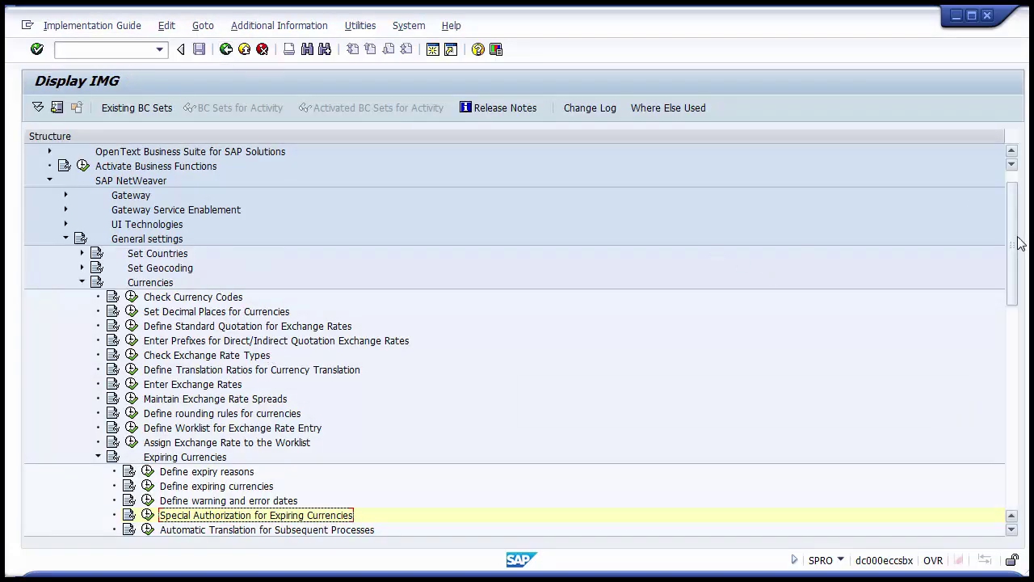
# Review the activities under Expiring Currencies and the parent Currencies node in the IMG structure.
pyautogui.moveTo(1011, 240); pyautogui.dragTo(1007, 285)
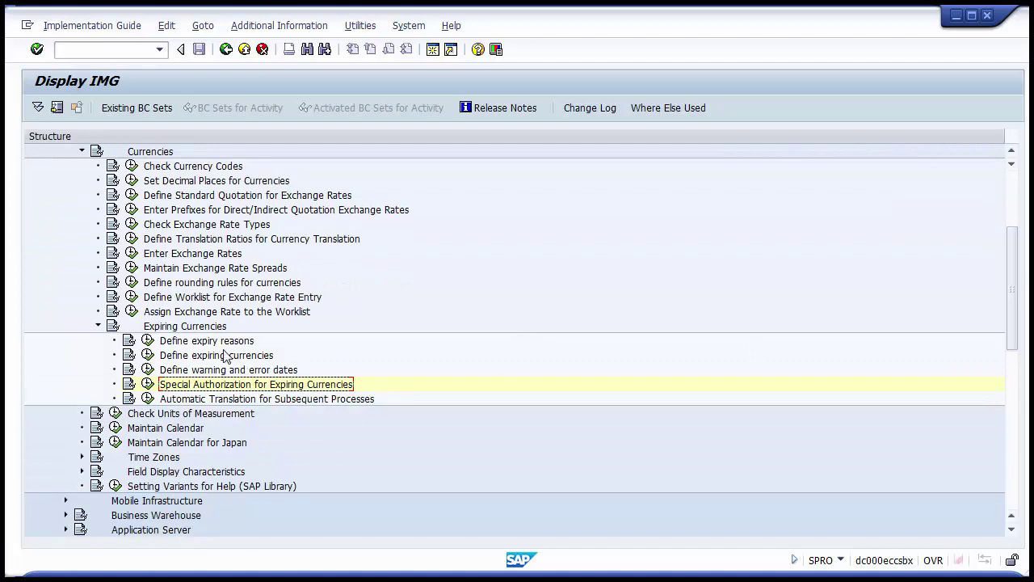
pyautogui.click(218, 342)
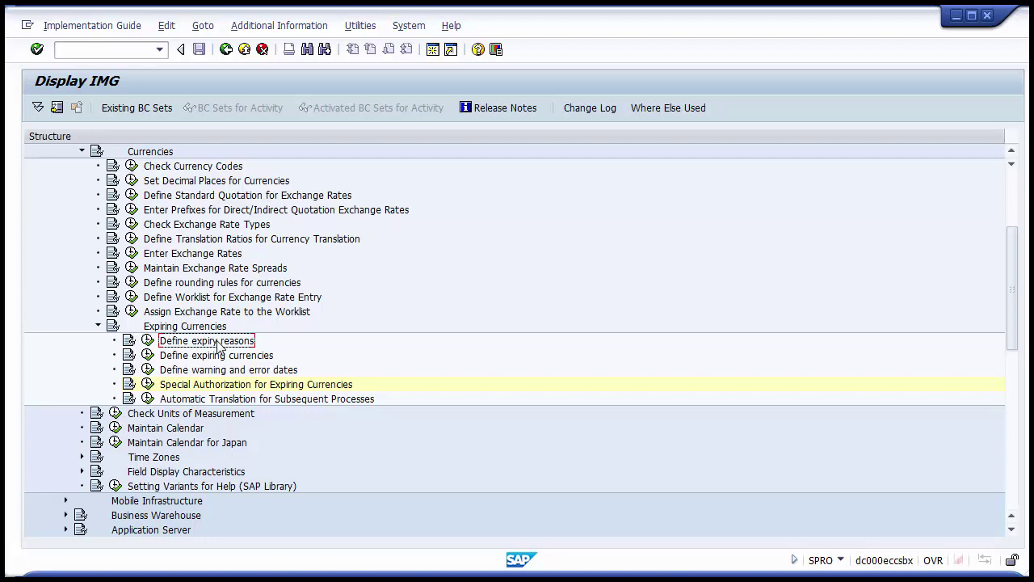
pyautogui.press('Down')
pyautogui.press('Down')
pyautogui.press('Down')
pyautogui.press('Up')
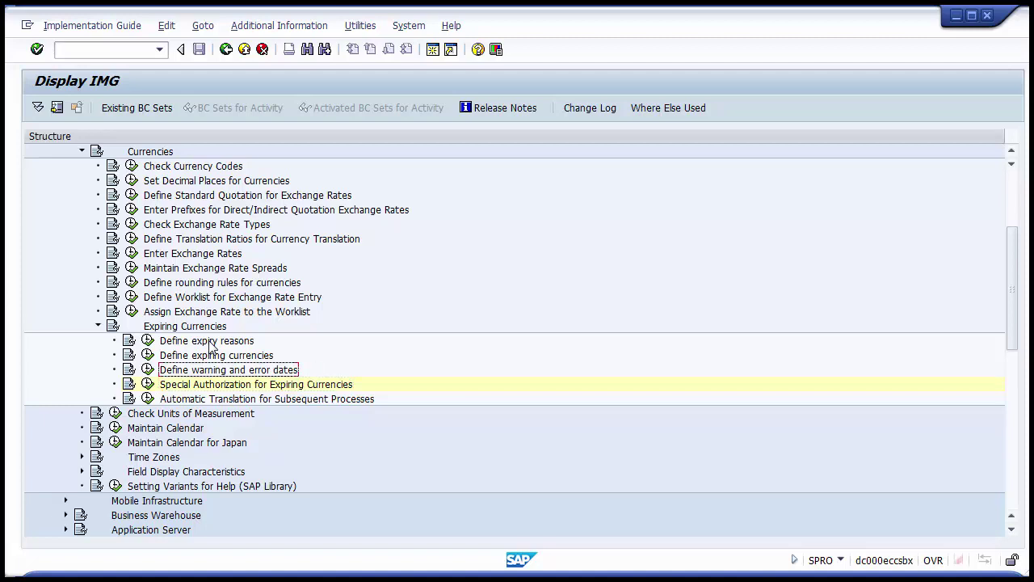
pyautogui.press('Up')
pyautogui.press('Up')
pyautogui.press('Up')
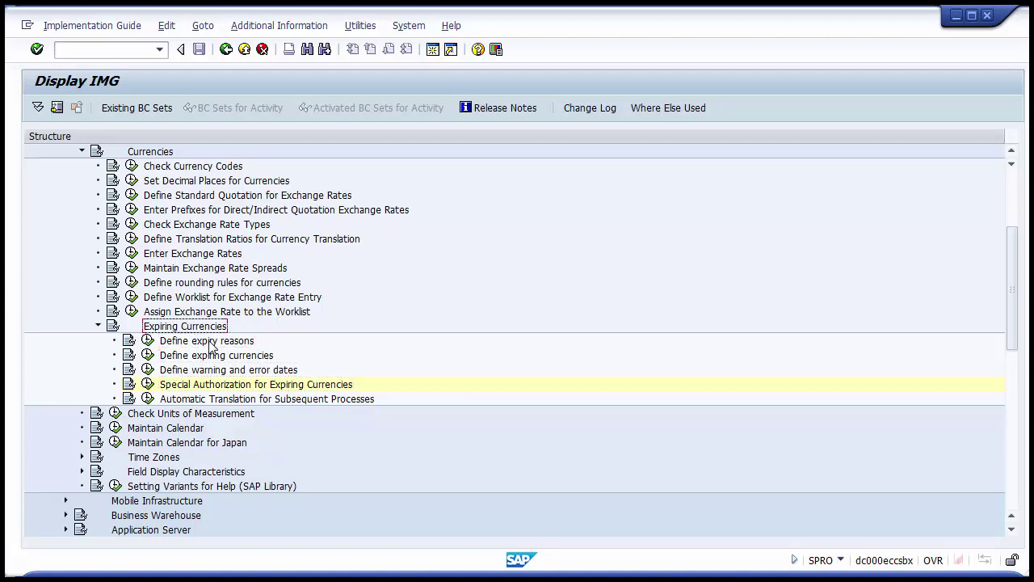
pyautogui.press('Down')
pyautogui.press('Down')
pyautogui.press('Down')
pyautogui.press('Down')
pyautogui.press('Up')
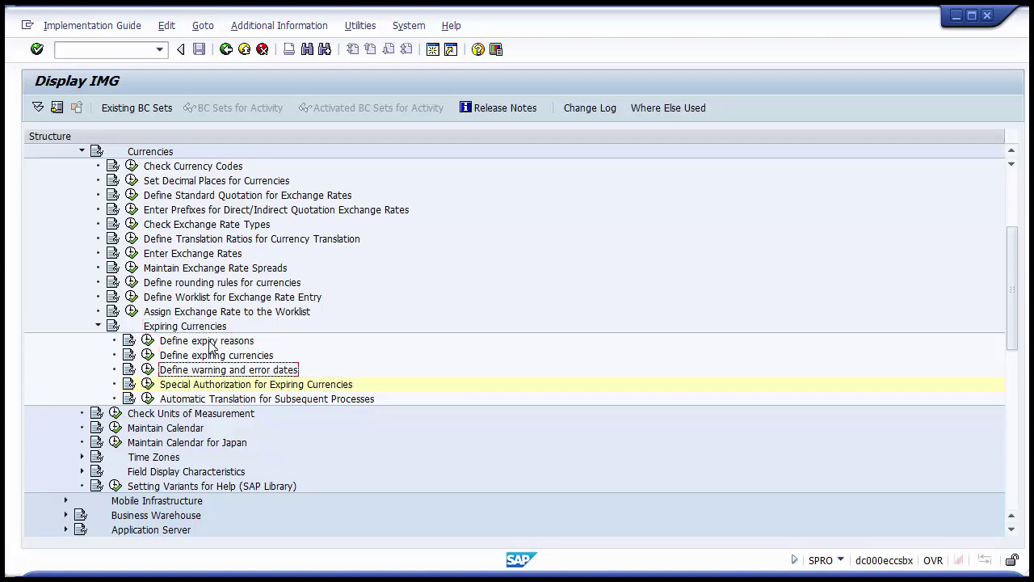
pyautogui.press('Up')
pyautogui.press('Up')
pyautogui.press('Up')
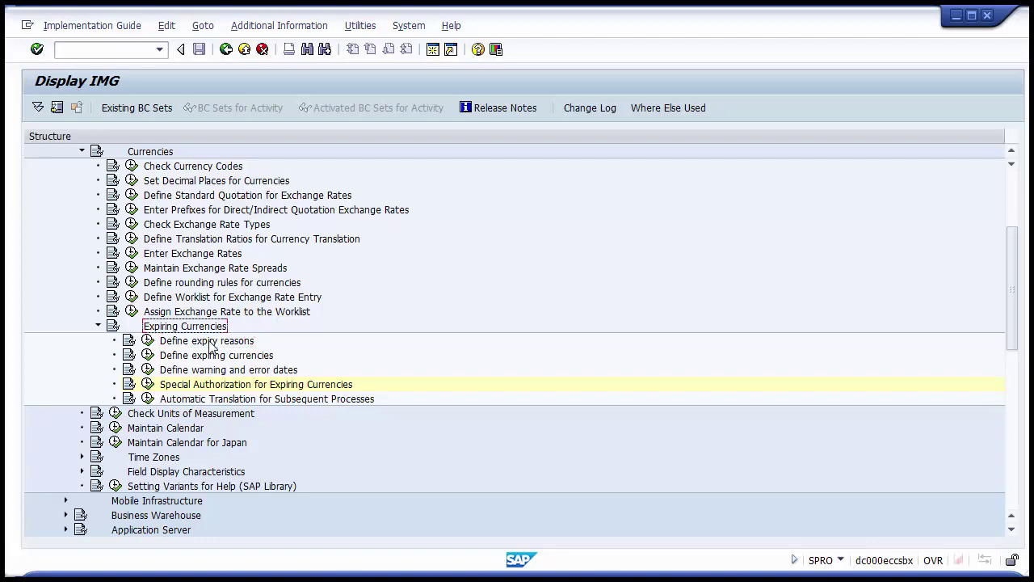
pyautogui.click(1012, 155)
pyautogui.click(1011, 155)
pyautogui.click(1012, 155)
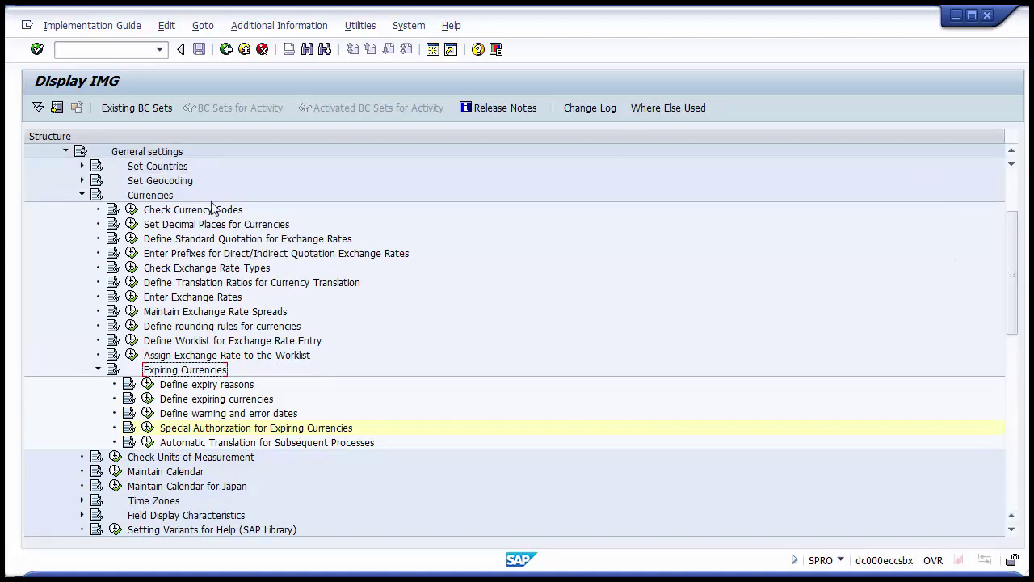
pyautogui.click(153, 198)
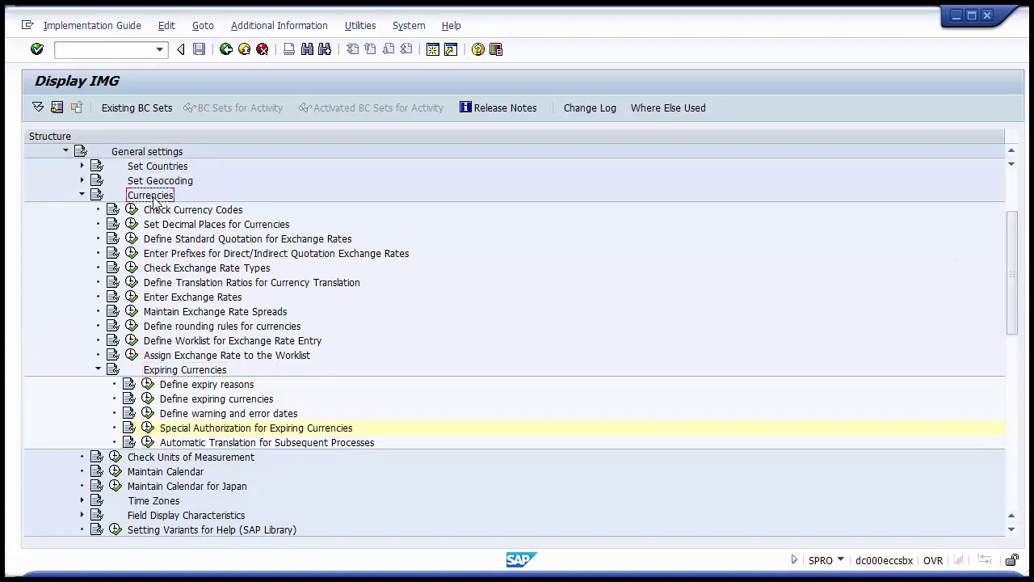